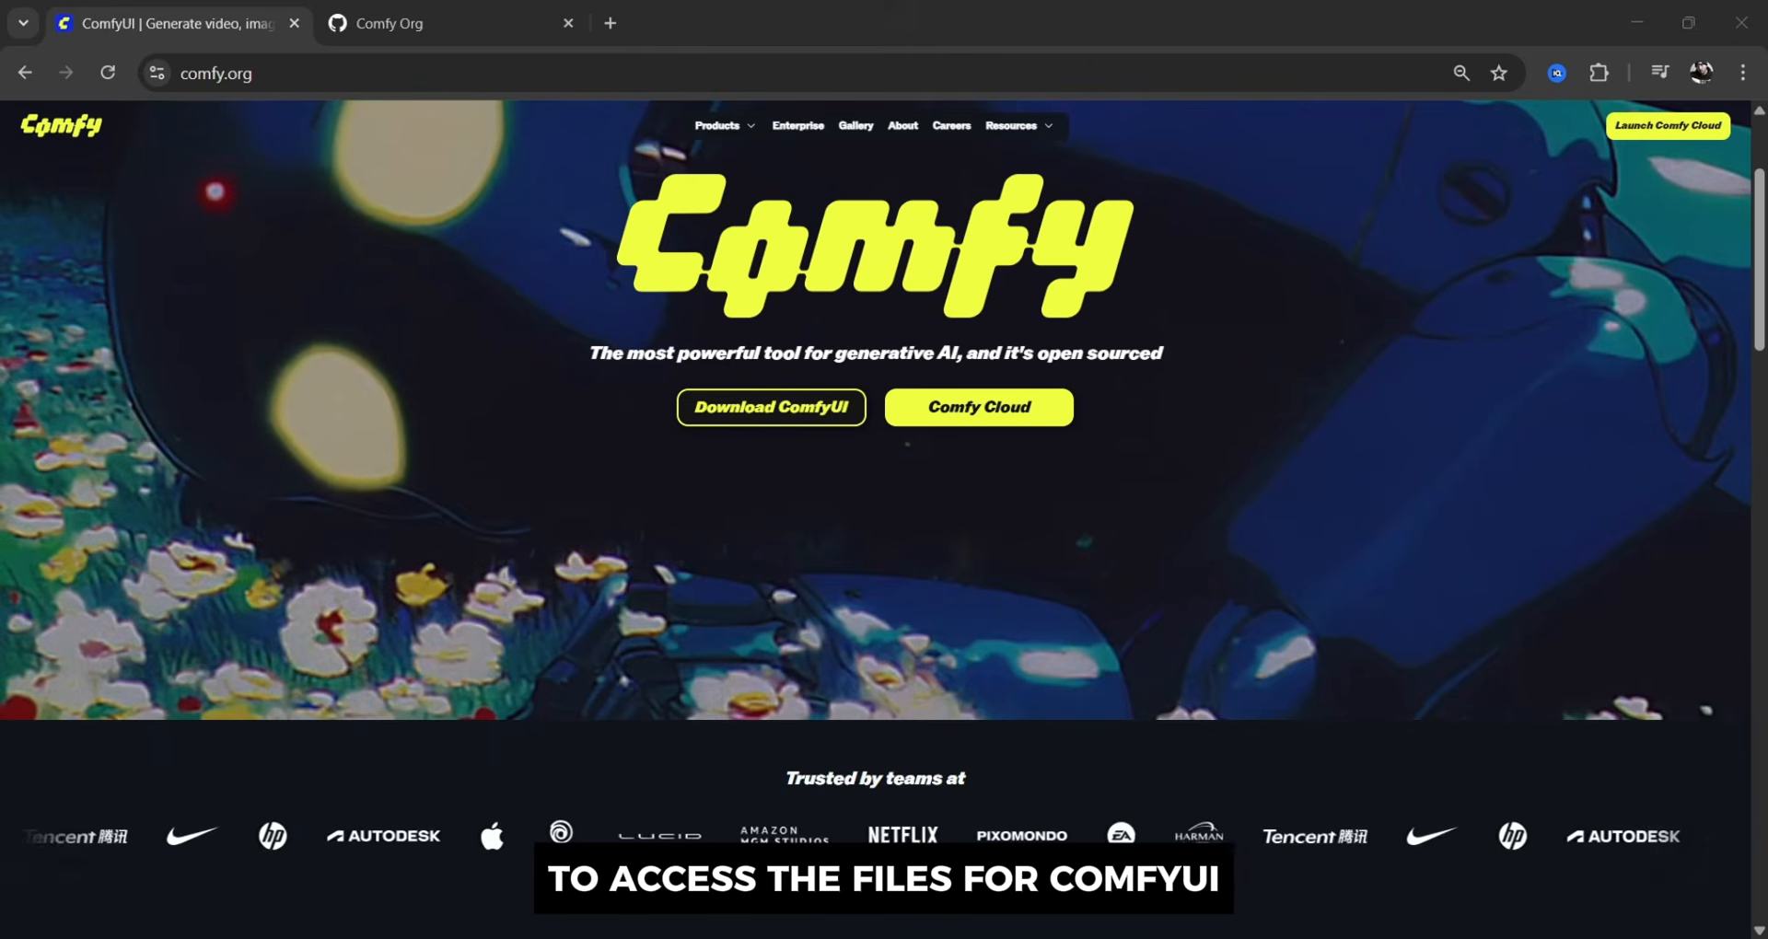
Download the Windows portable build of ComfyUI using the direct download link in the Comfy-Org ComfyUI repository's README on GitHub
left_click(375, 20)
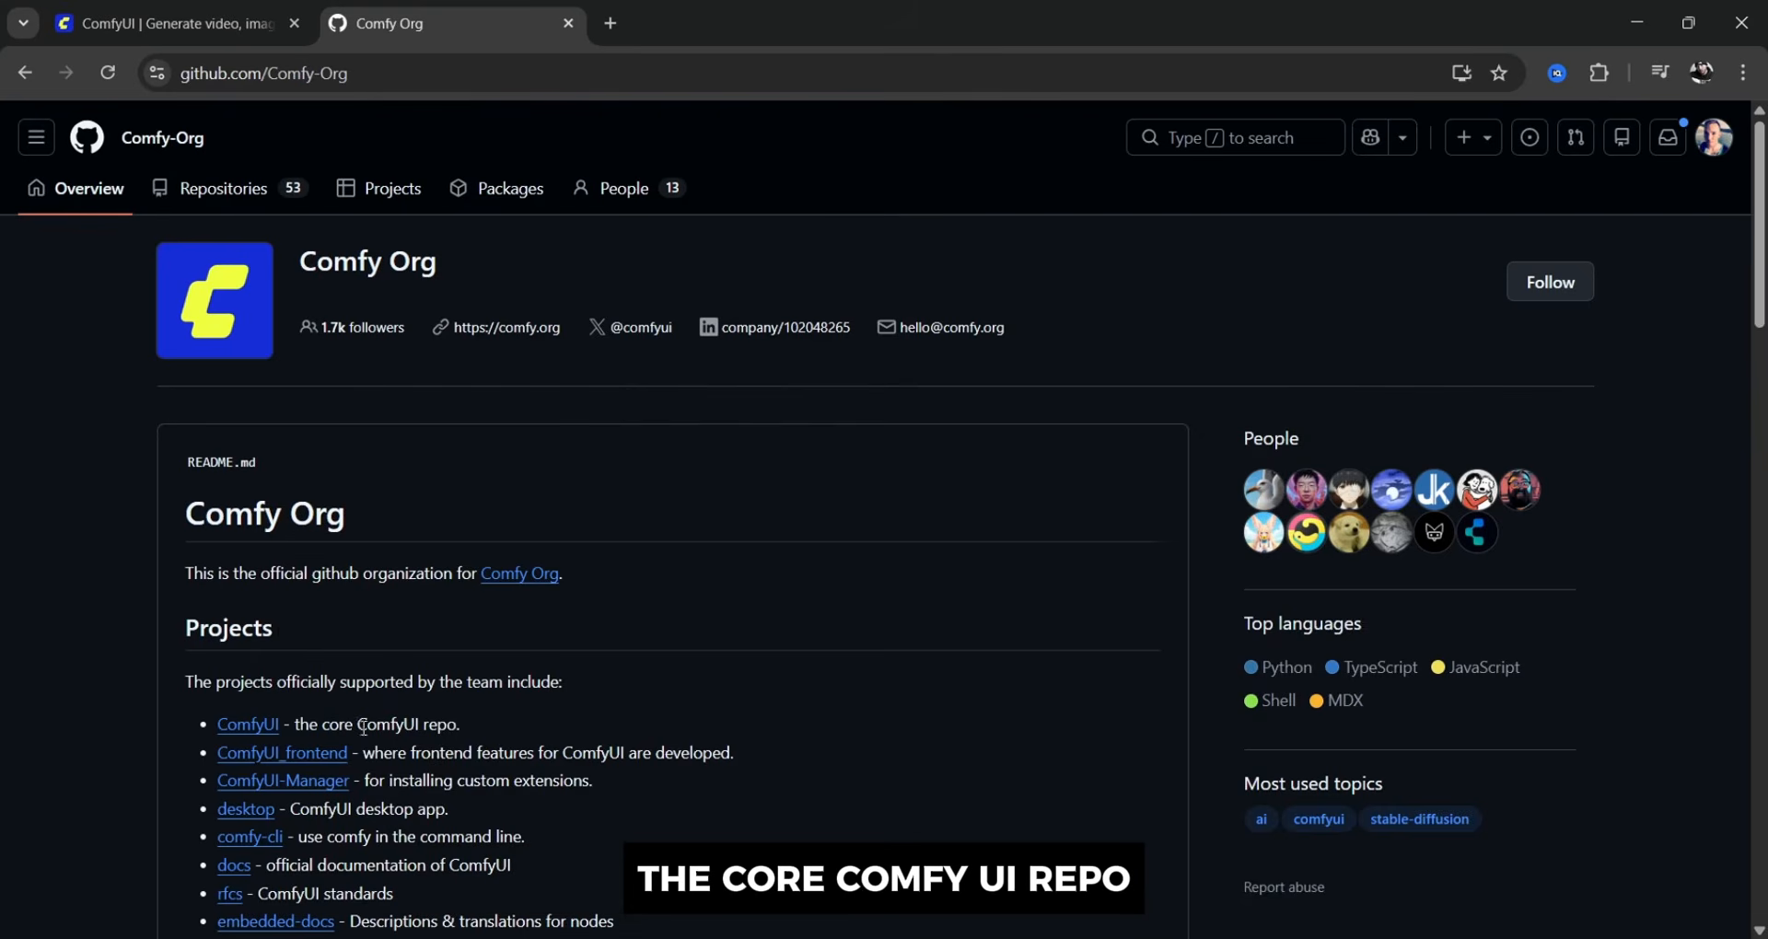
left_click(254, 727)
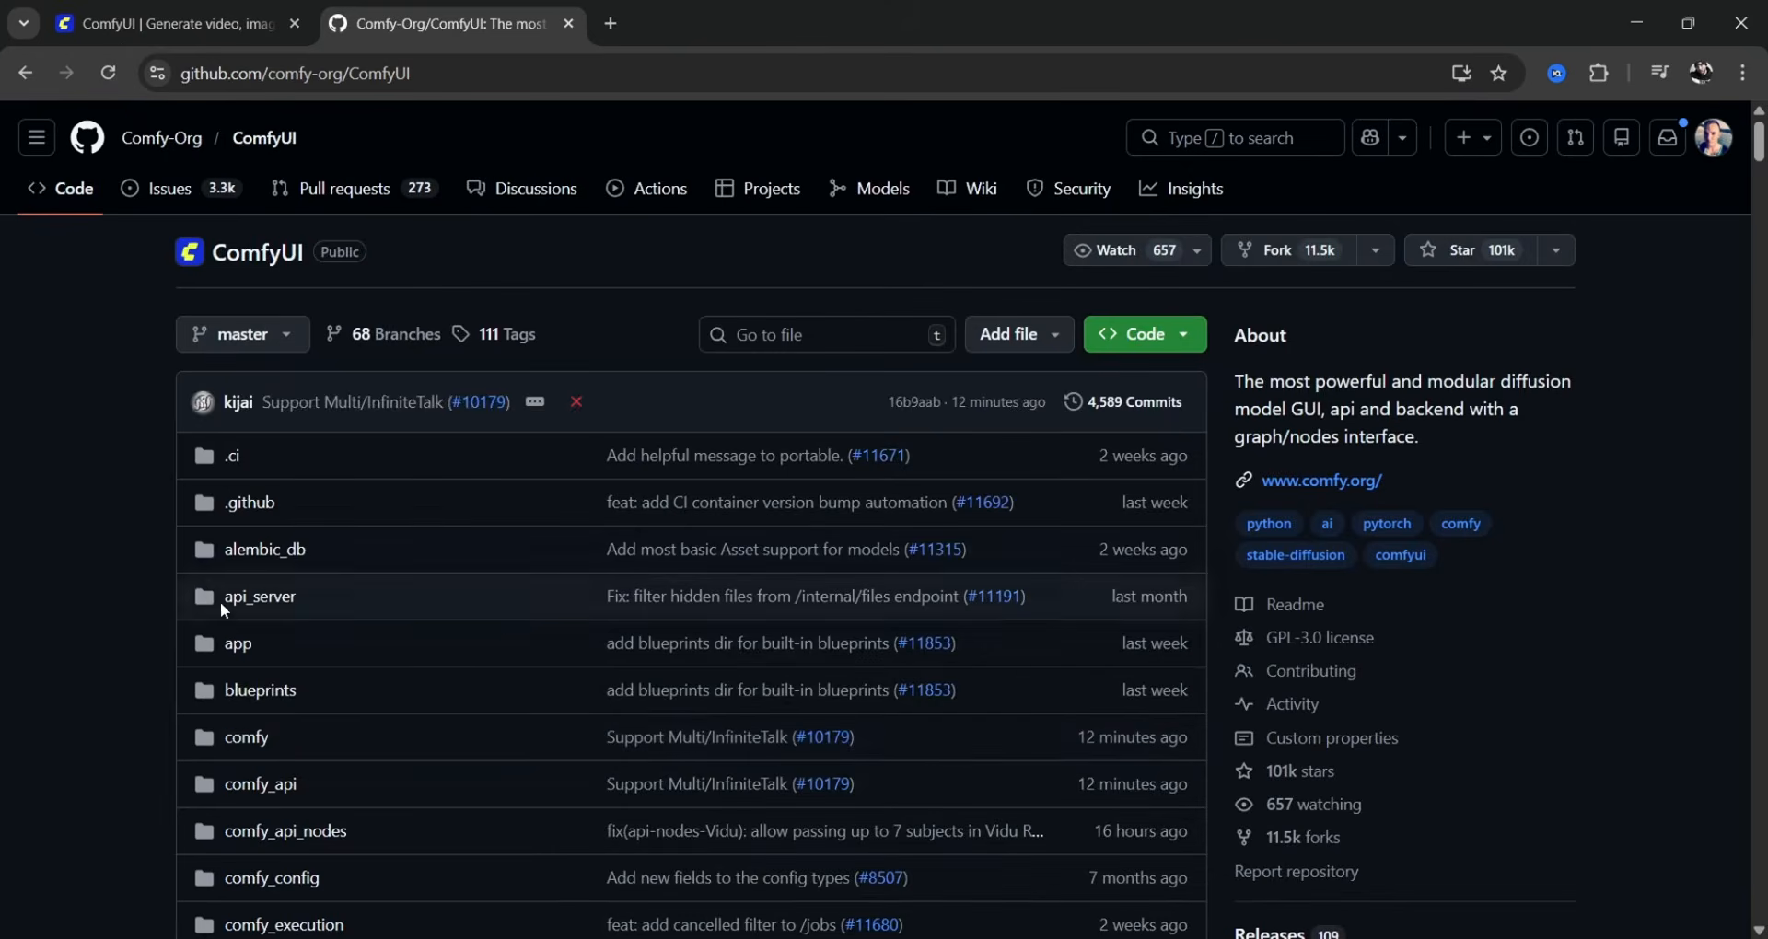
scroll(126, 551, "down", 20)
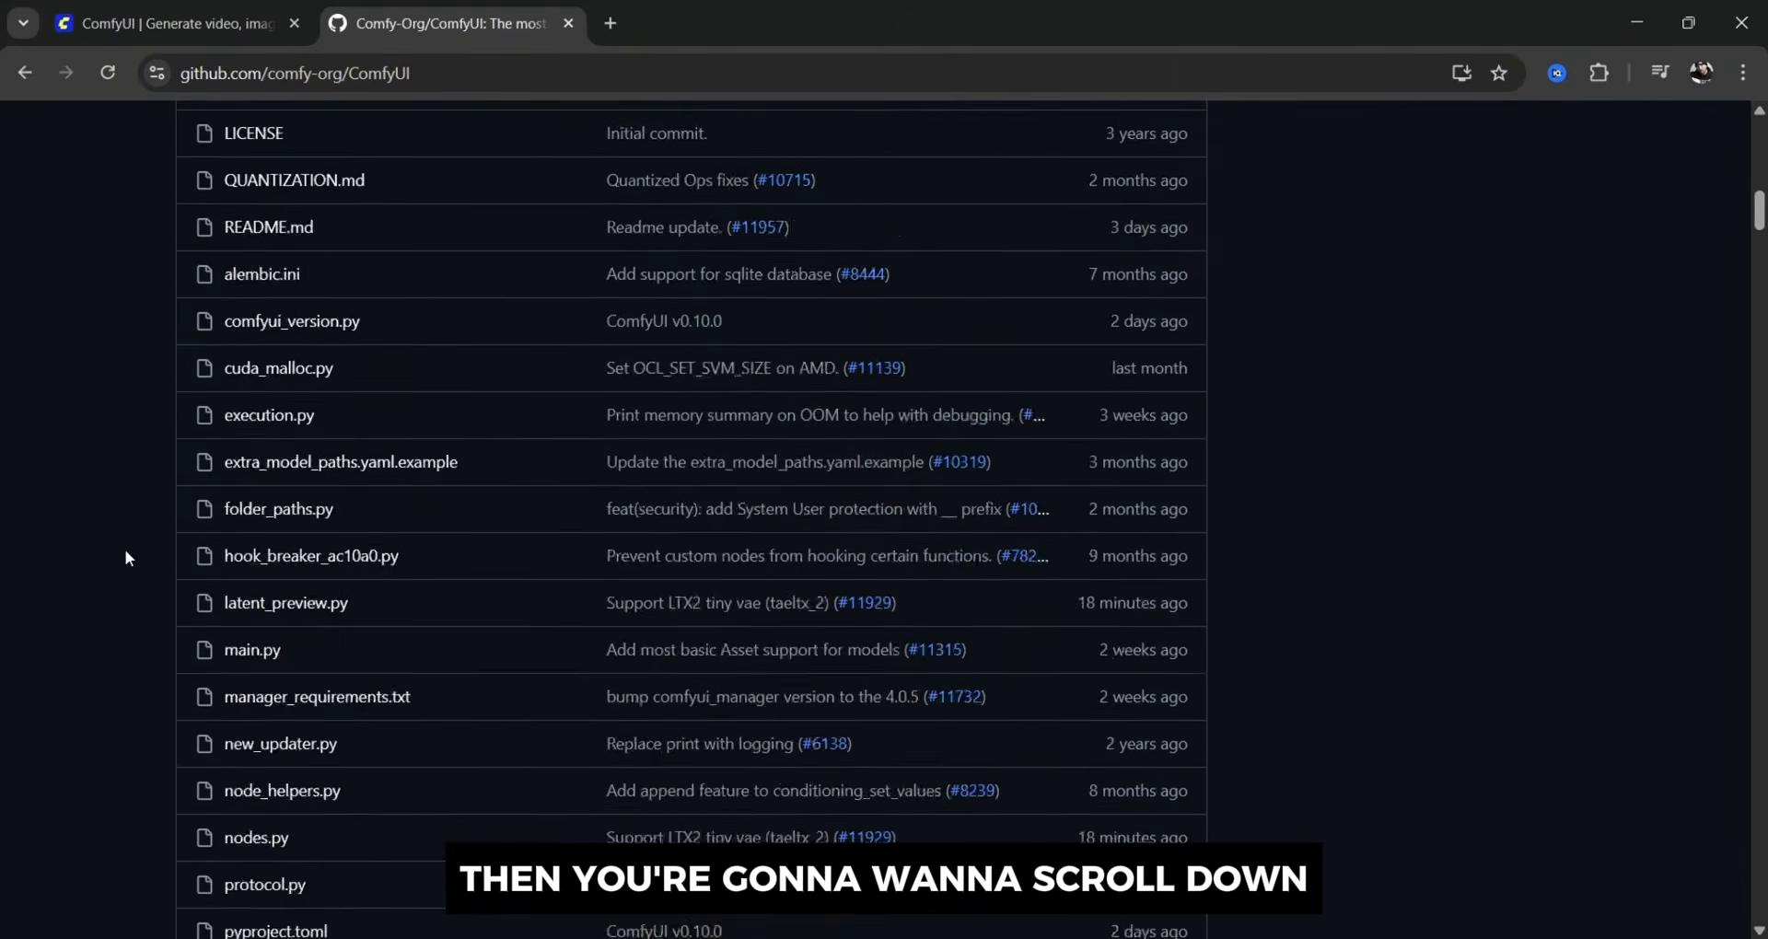
scroll(125, 549, "down", 12)
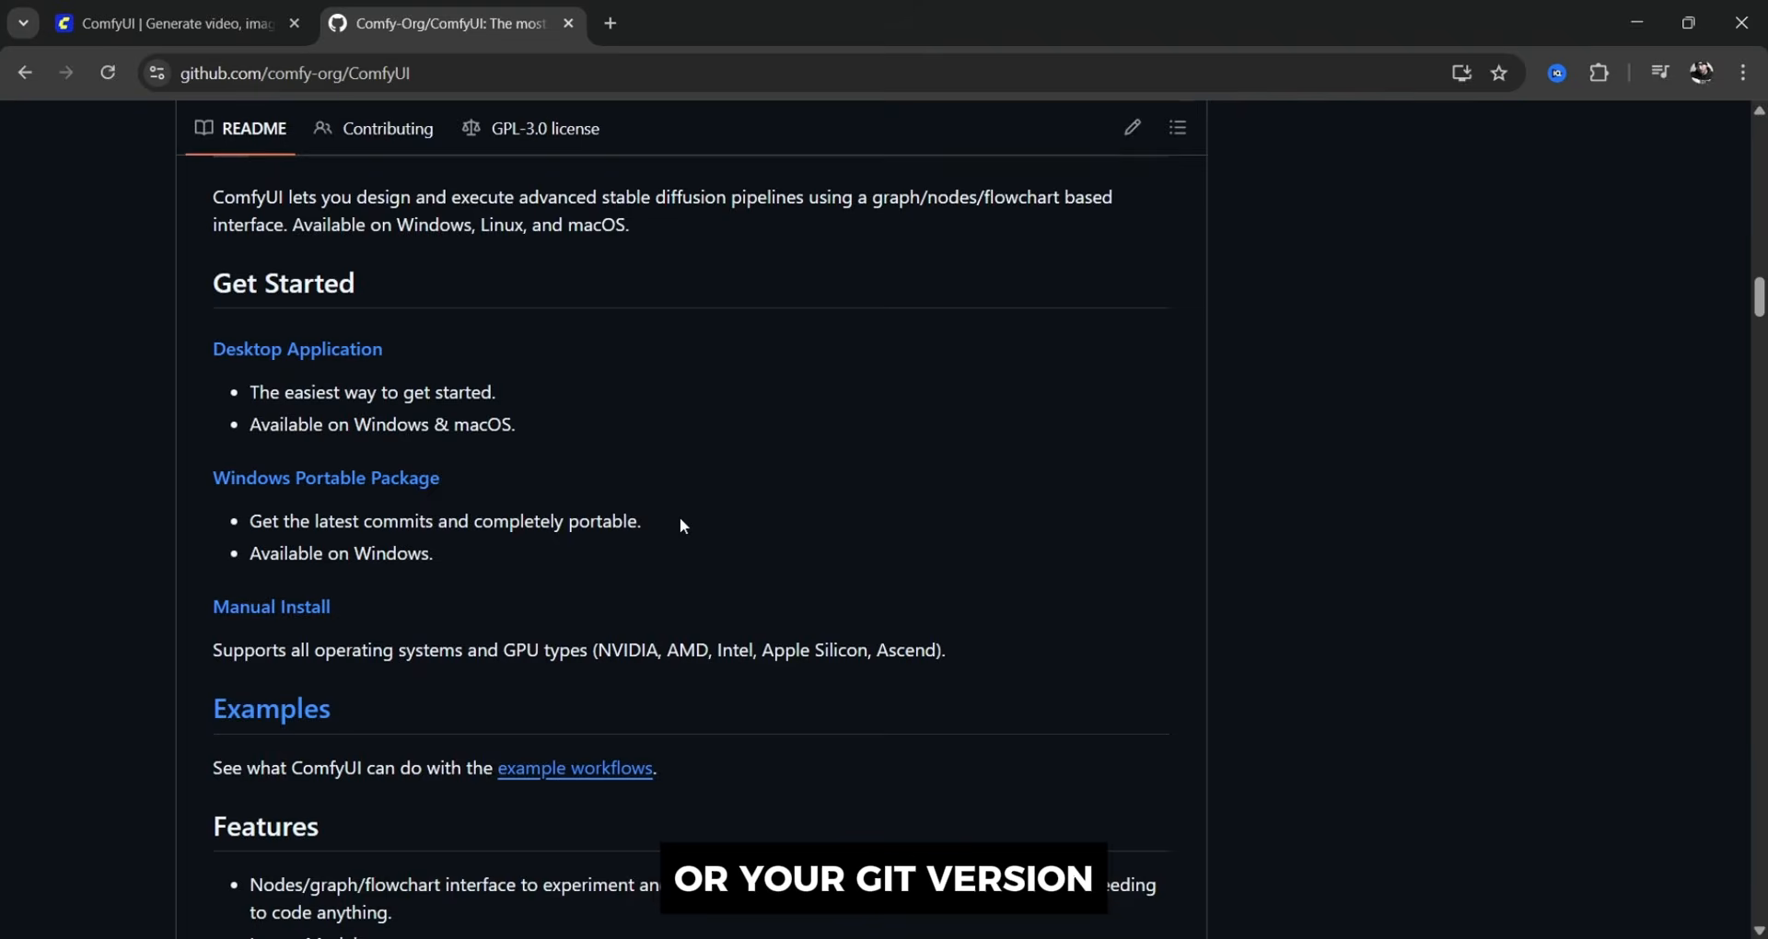
left_click(428, 480)
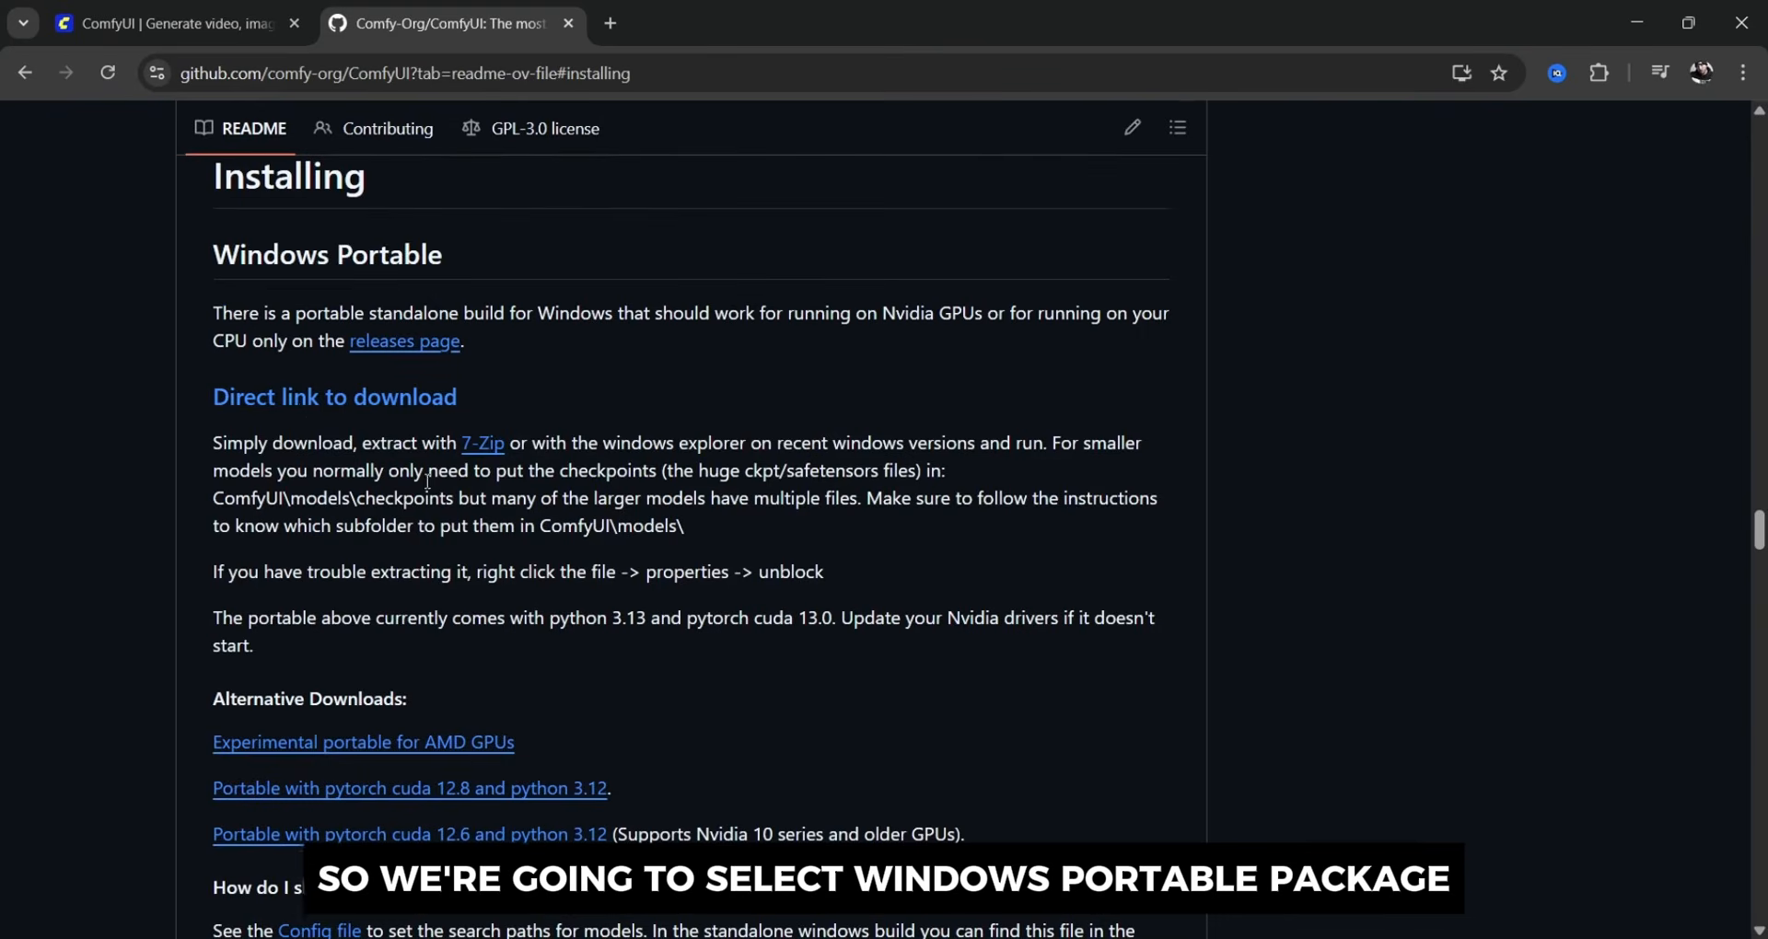
left_click(297, 408)
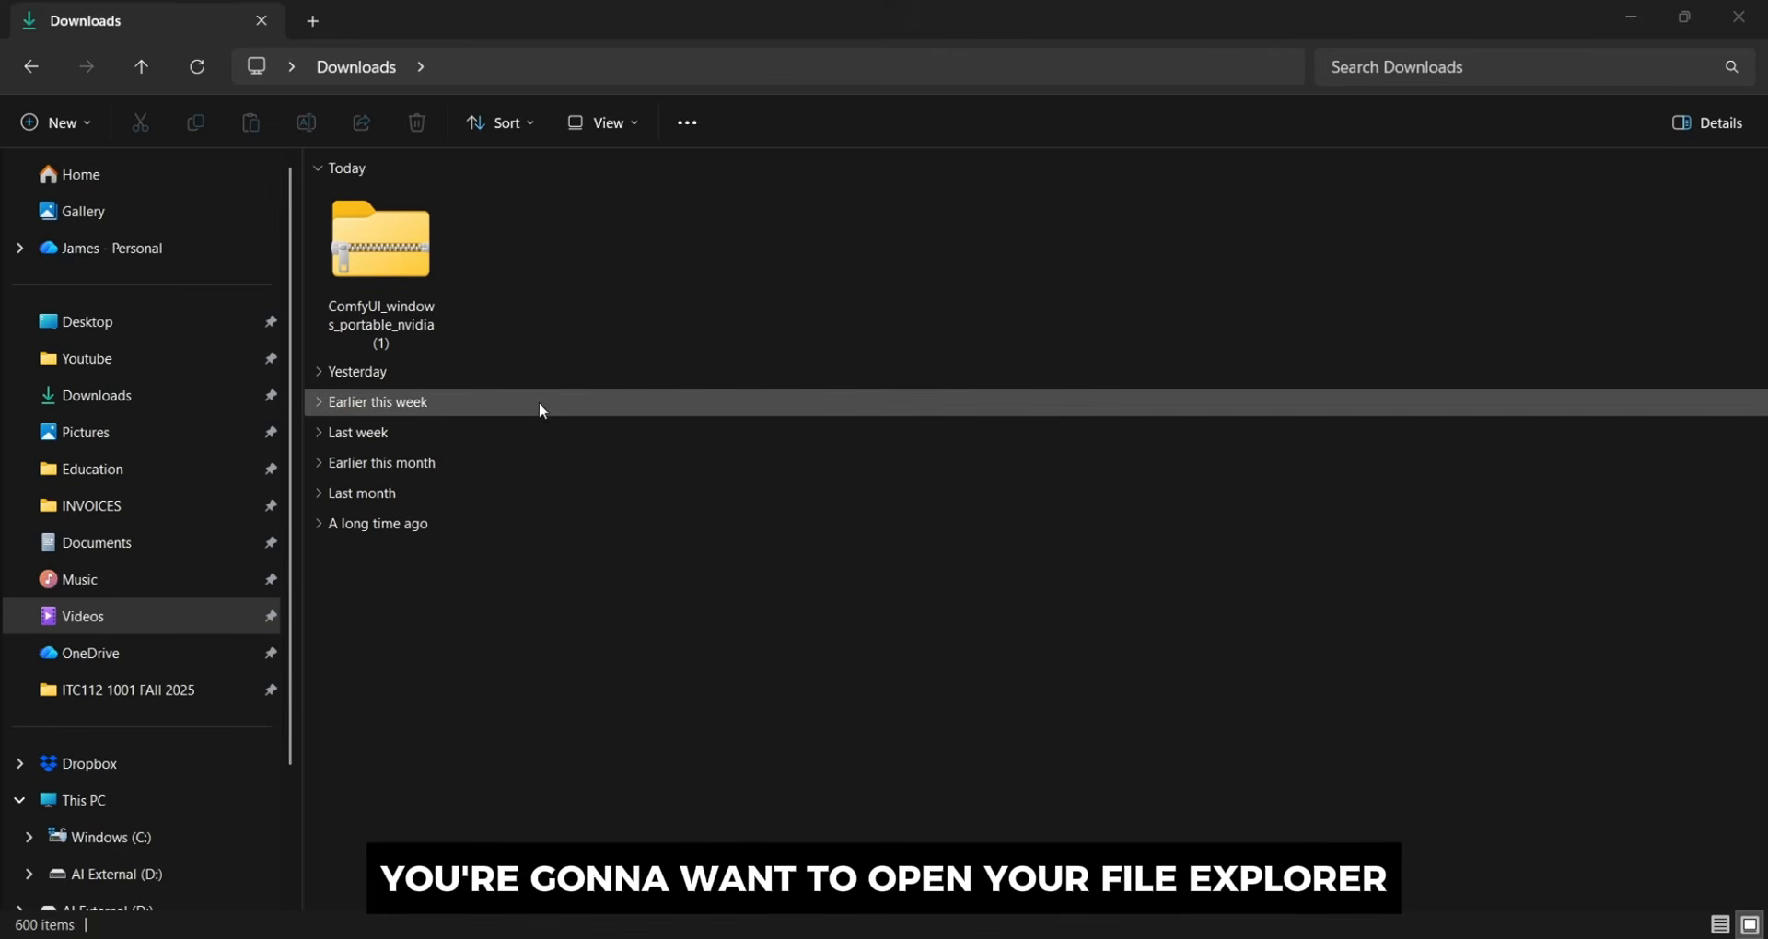
Extract the ComfyUI_windows_portable_nvidia (1) archive from the Downloads folder to the Desktop
left_click(117, 399)
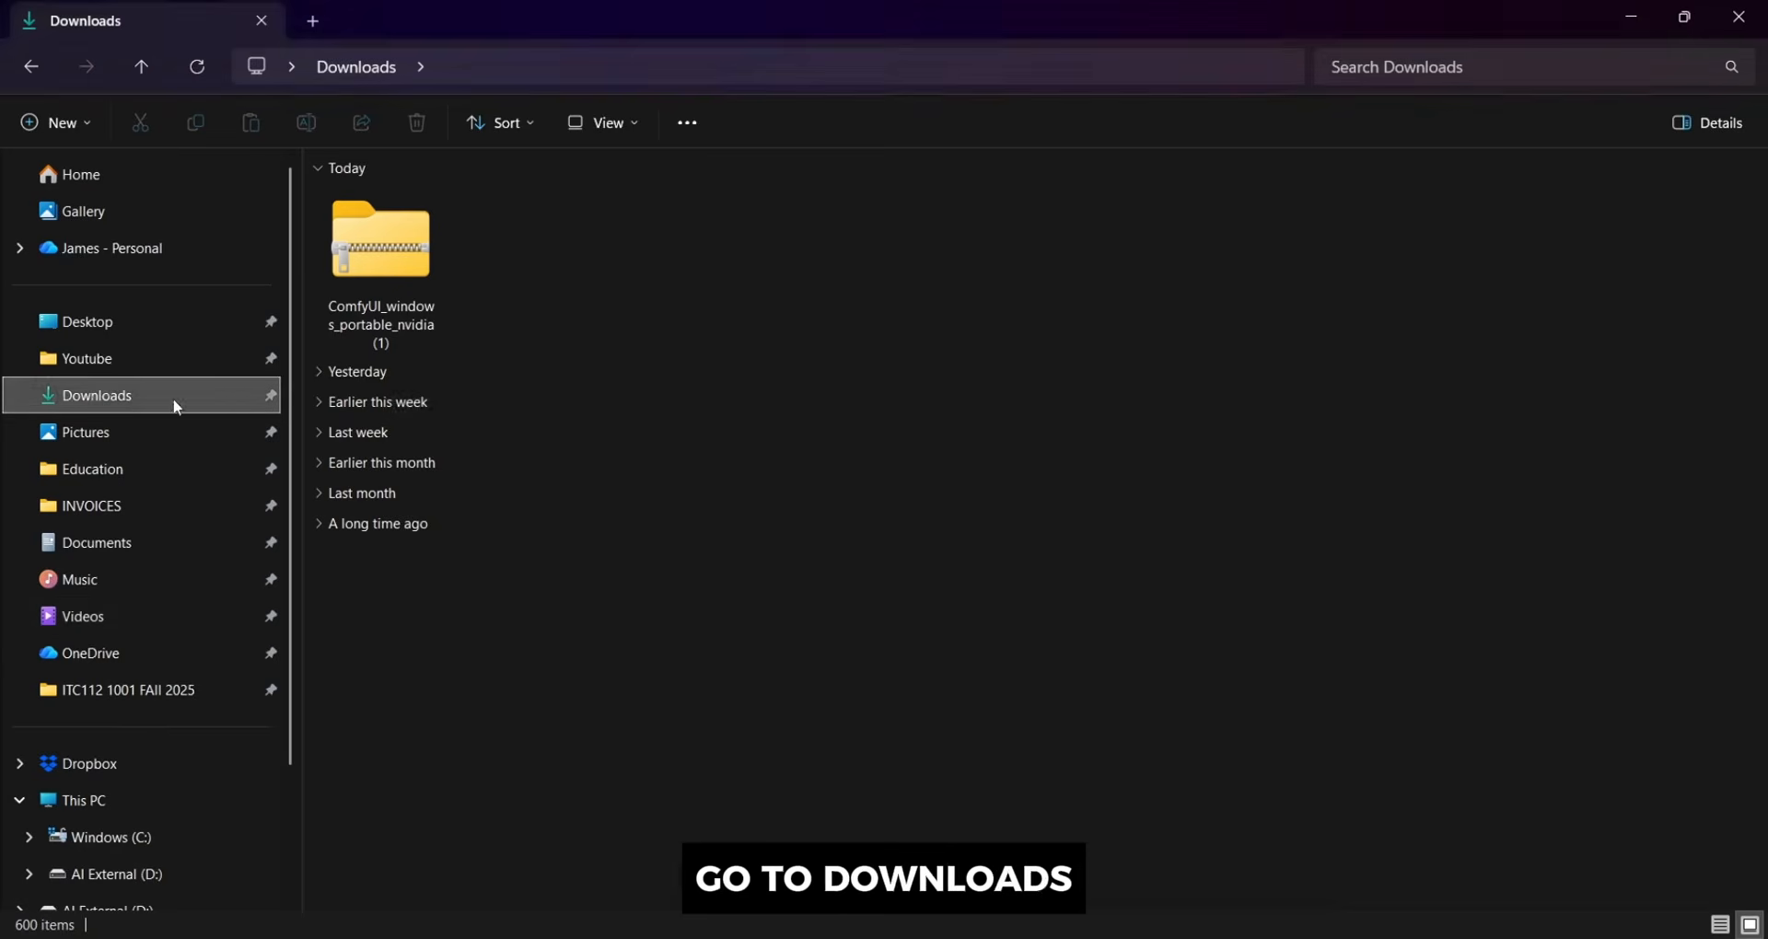
right_click(386, 230)
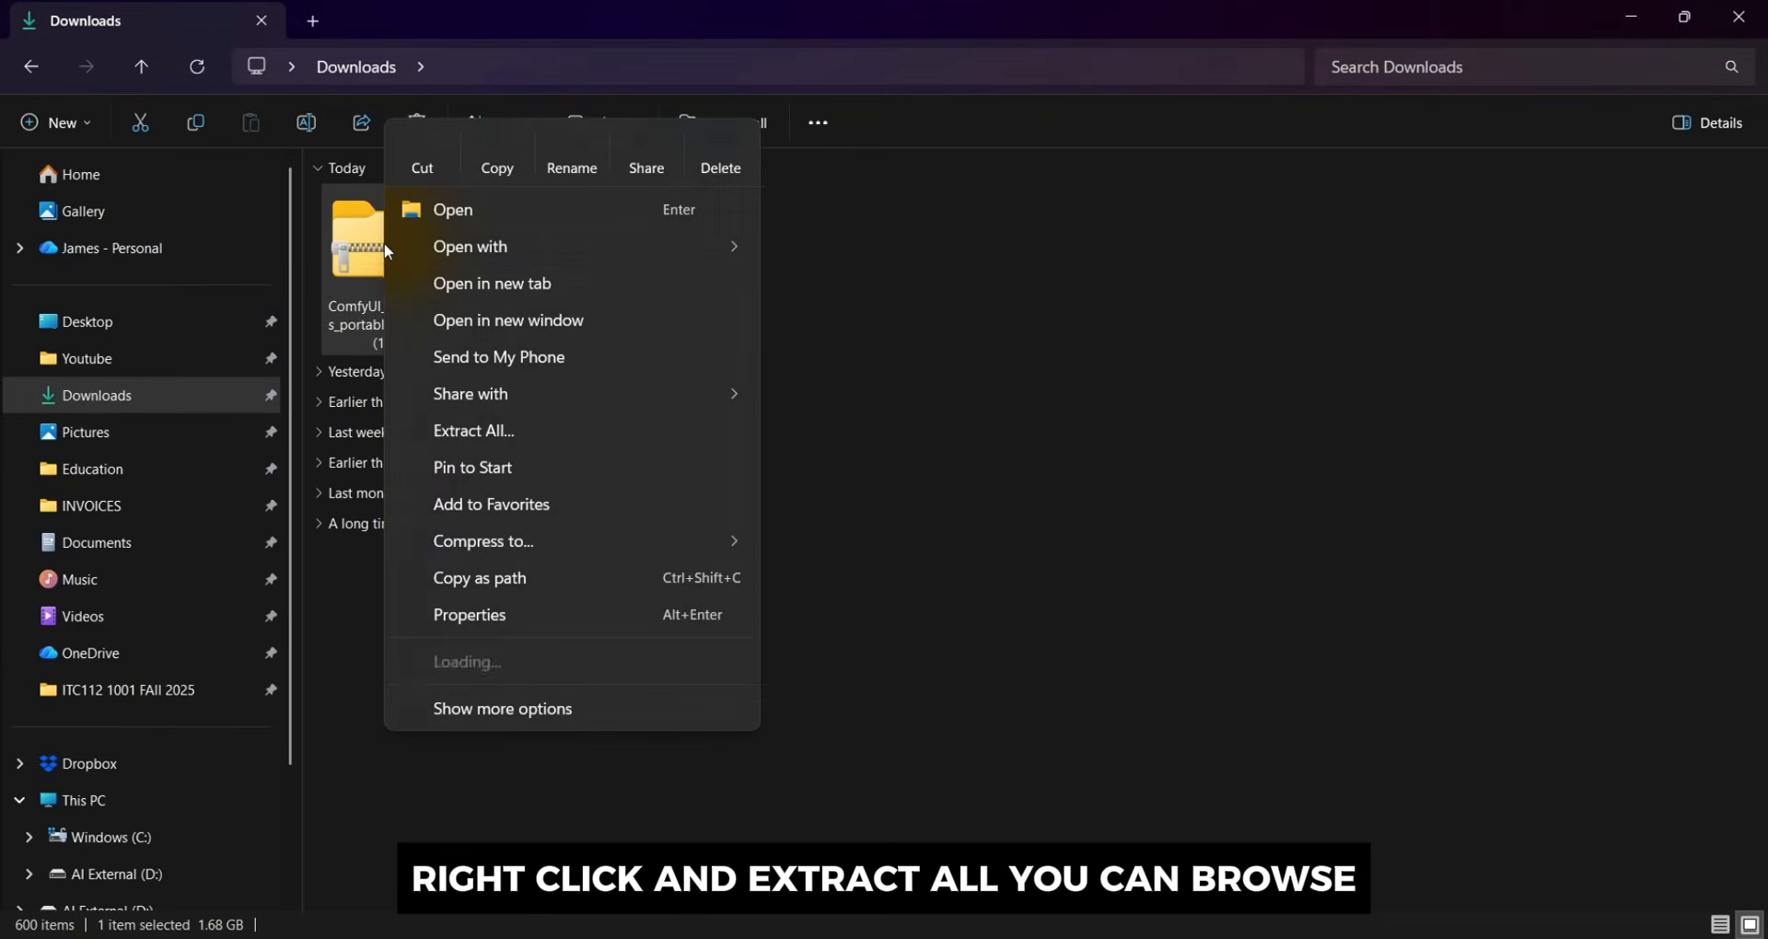
left_click(509, 431)
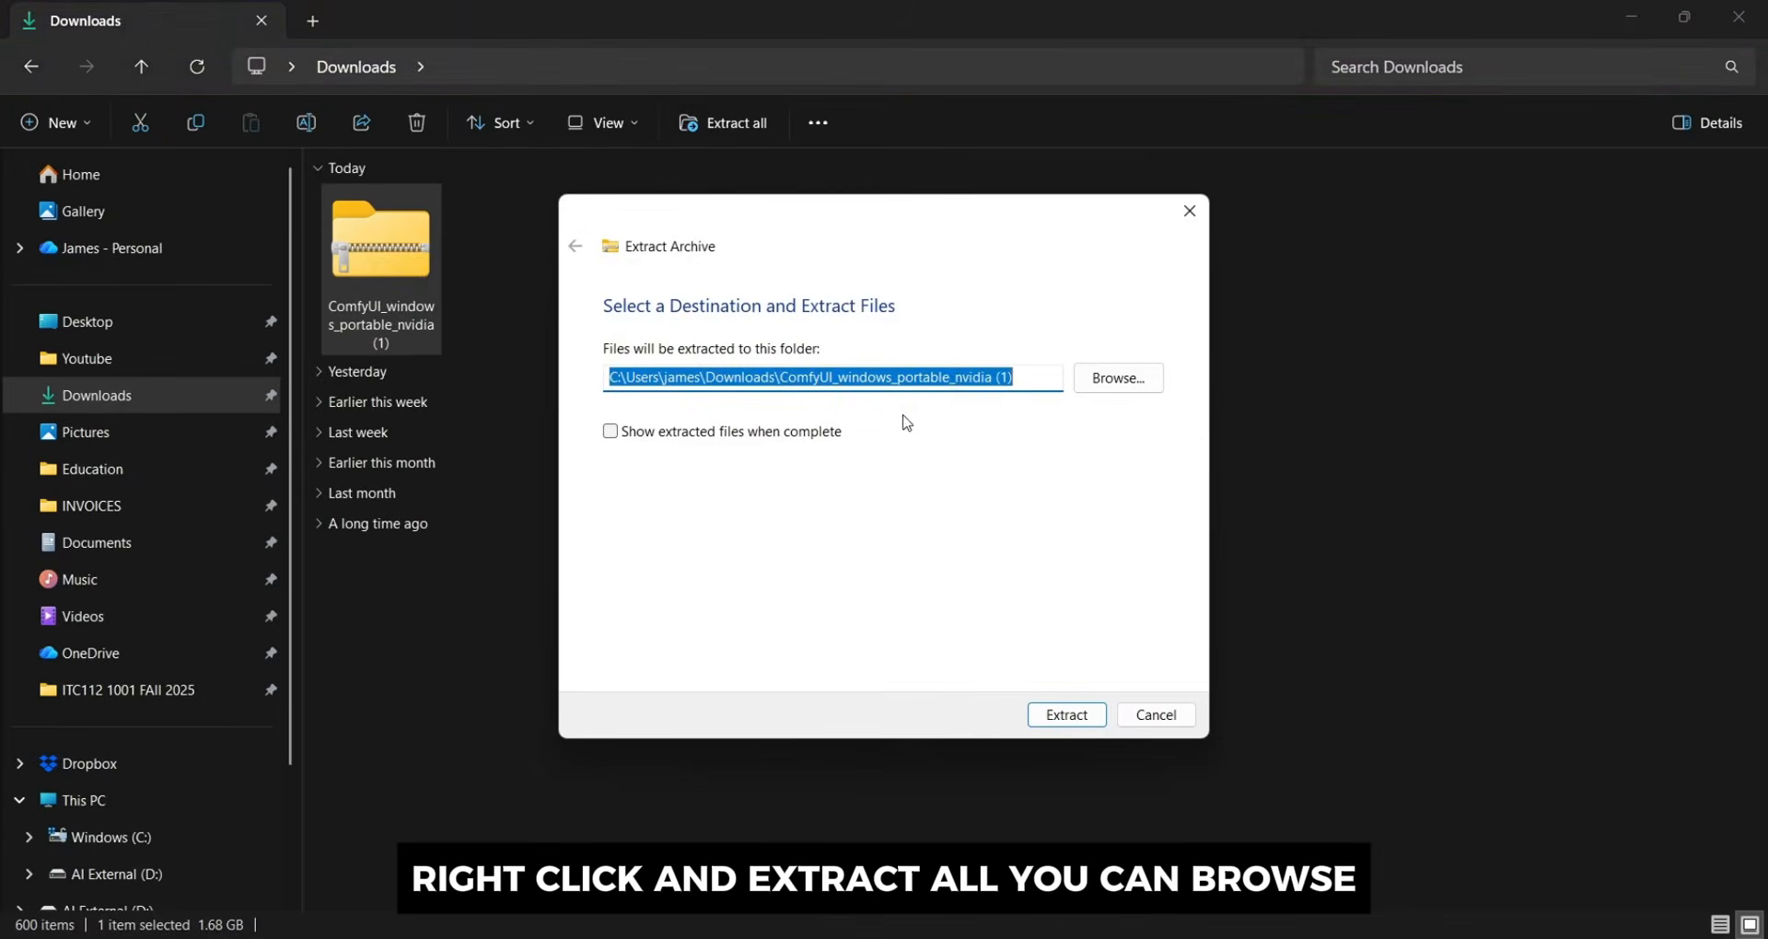
left_click(1101, 379)
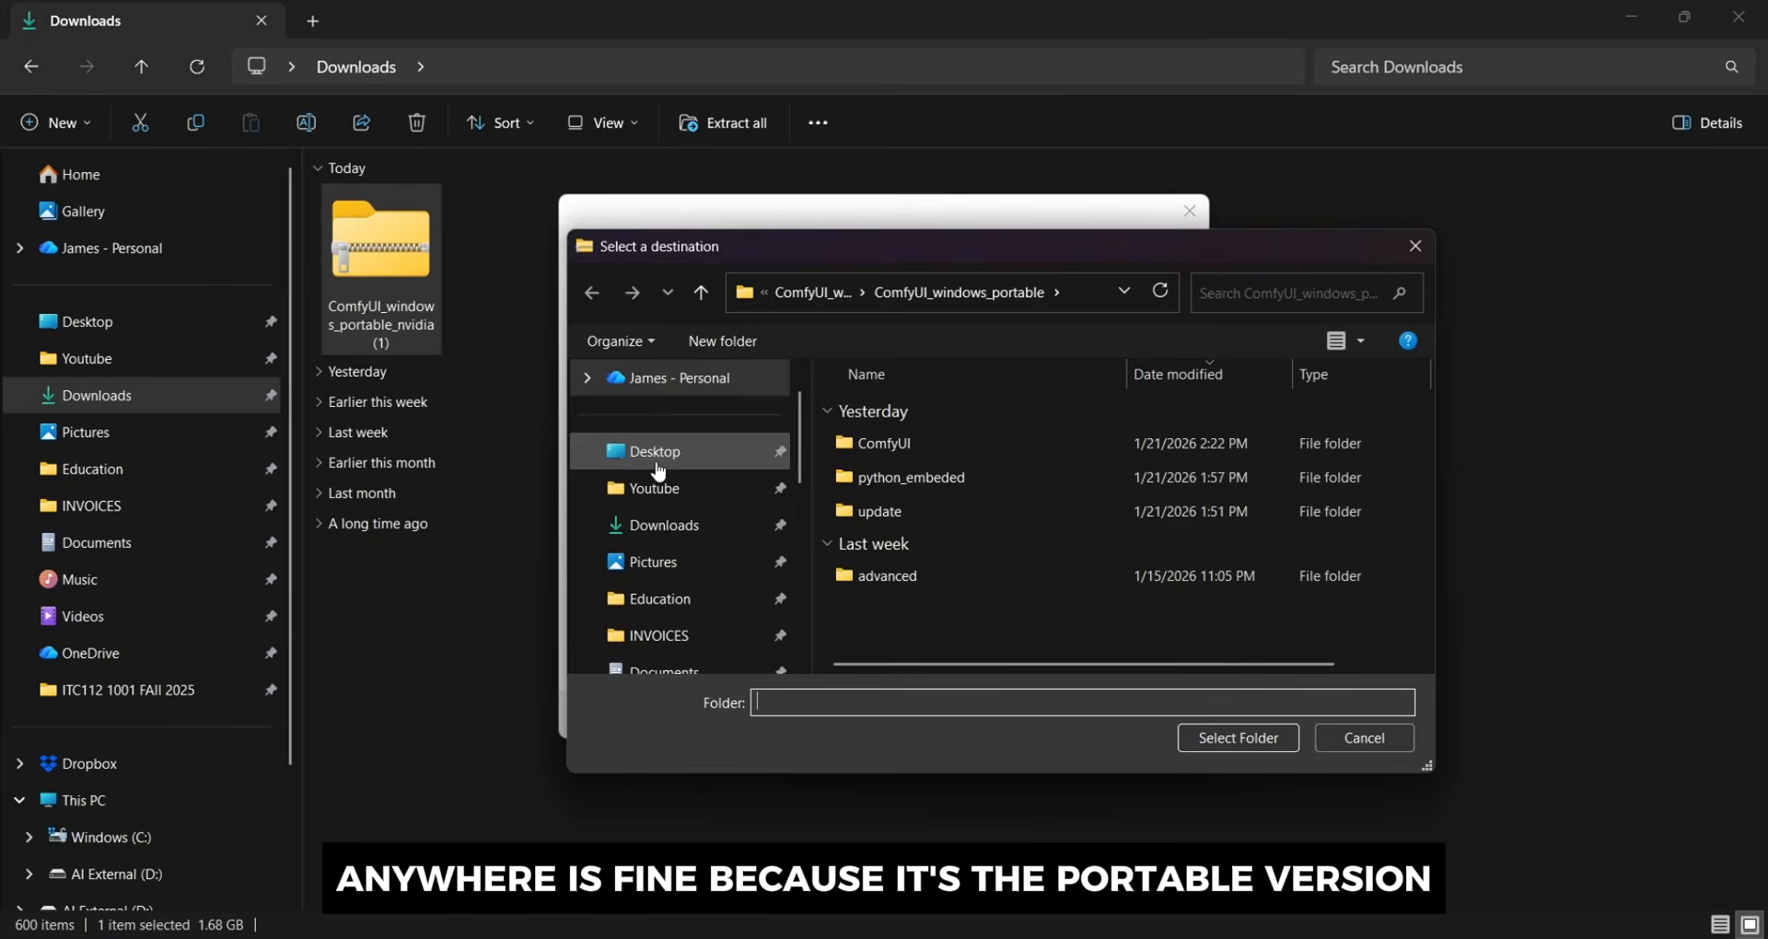
left_click(659, 472)
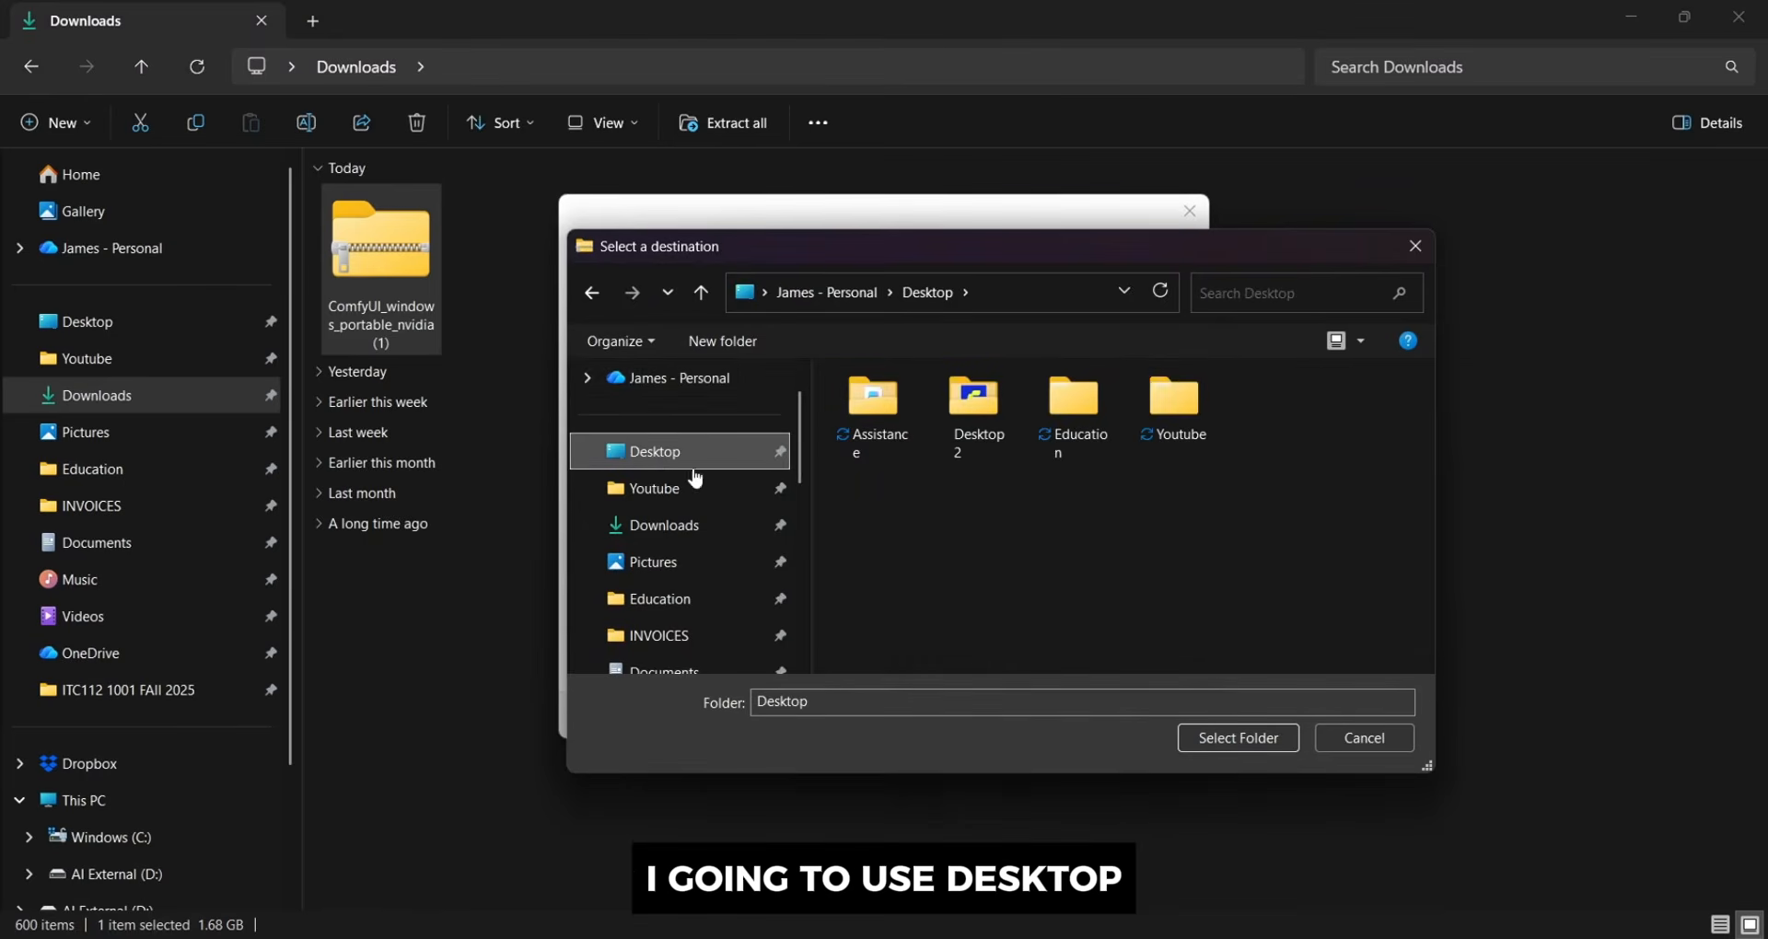
left_click(1224, 736)
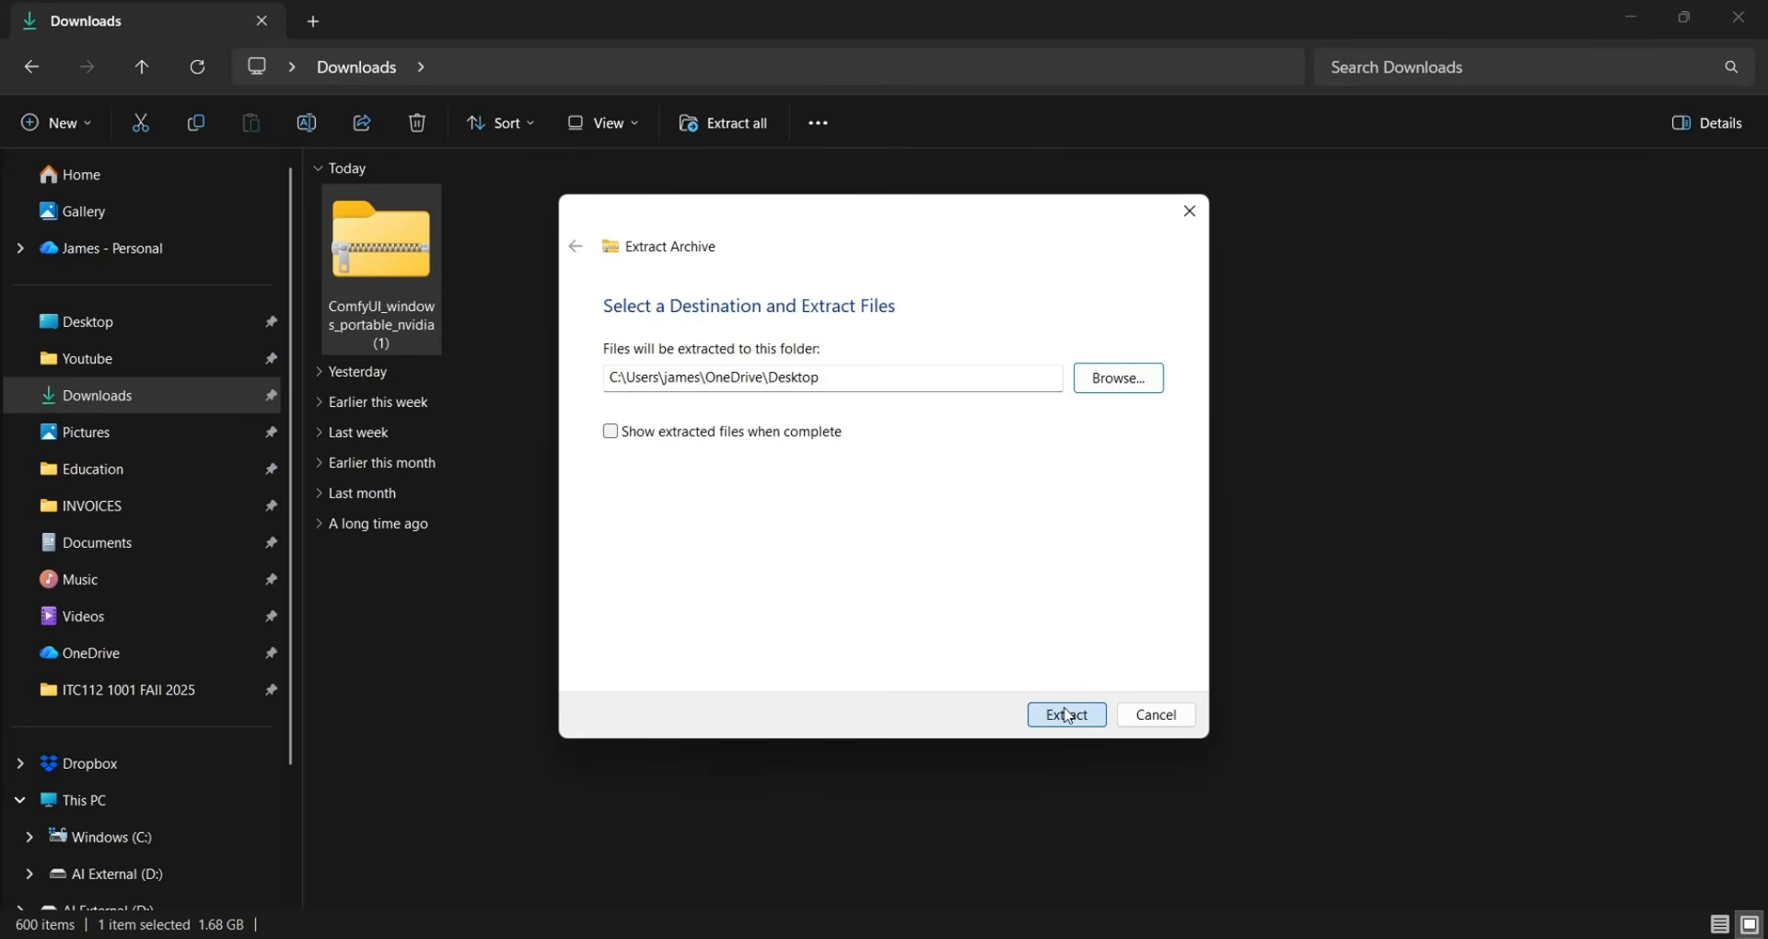
left_click(1067, 715)
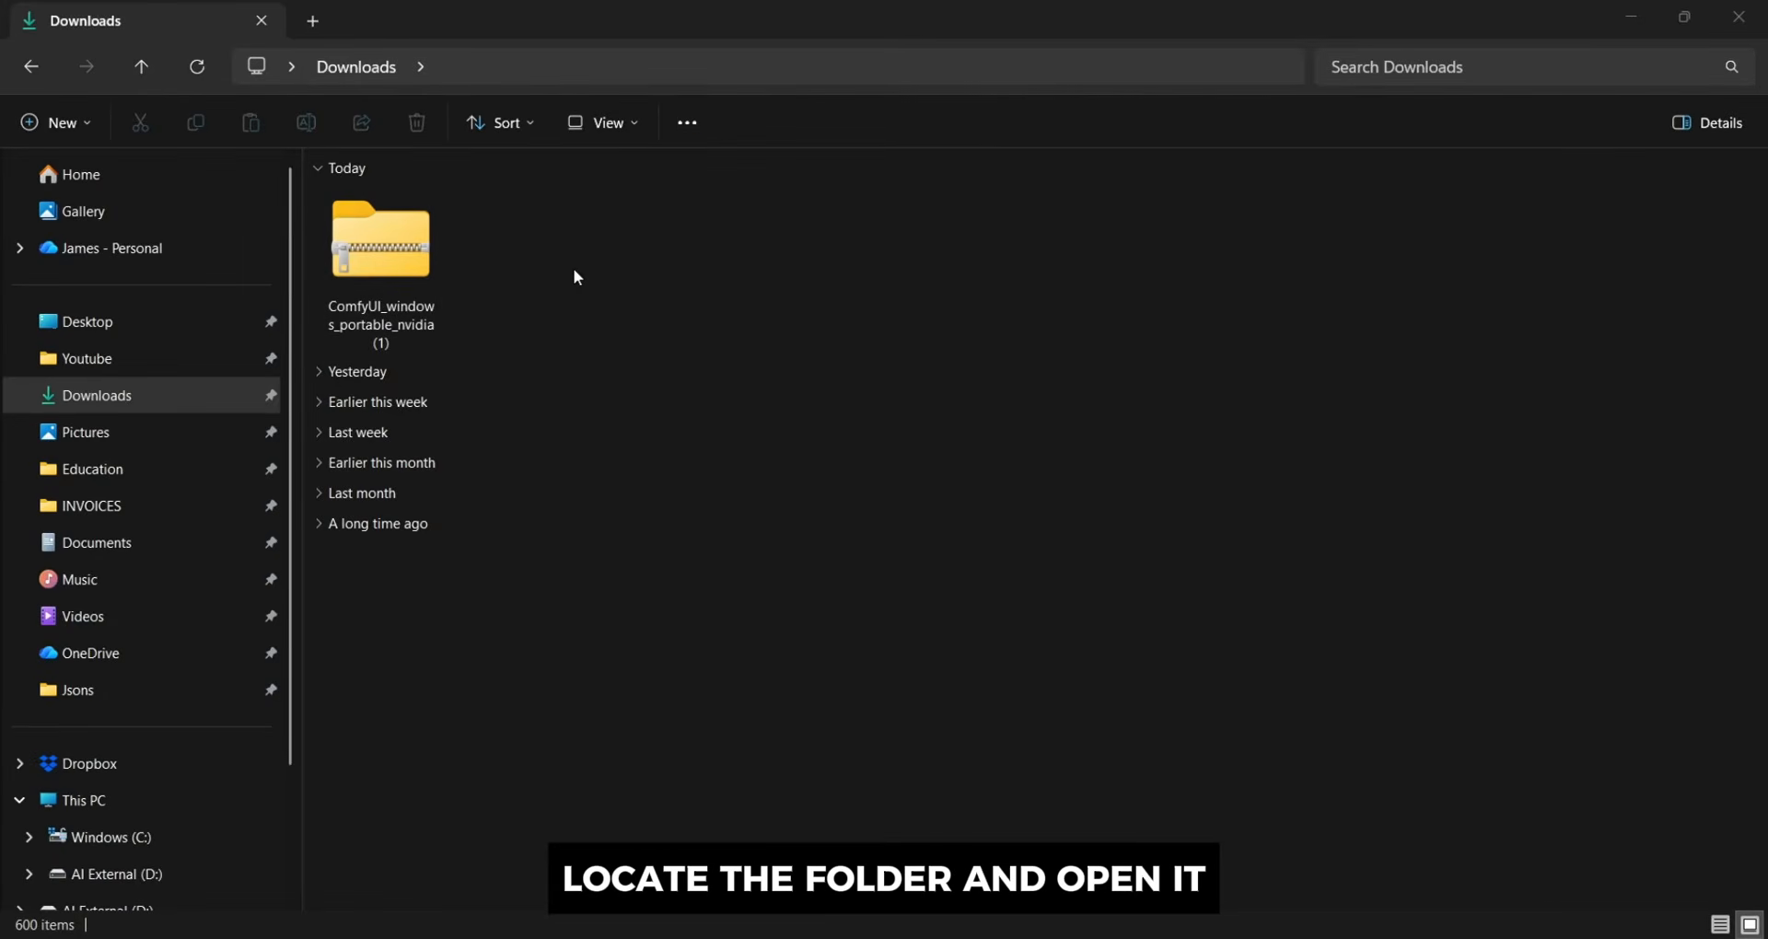
Open the extracted ComfyUI_windows_portable folder on the Desktop
left_click(166, 330)
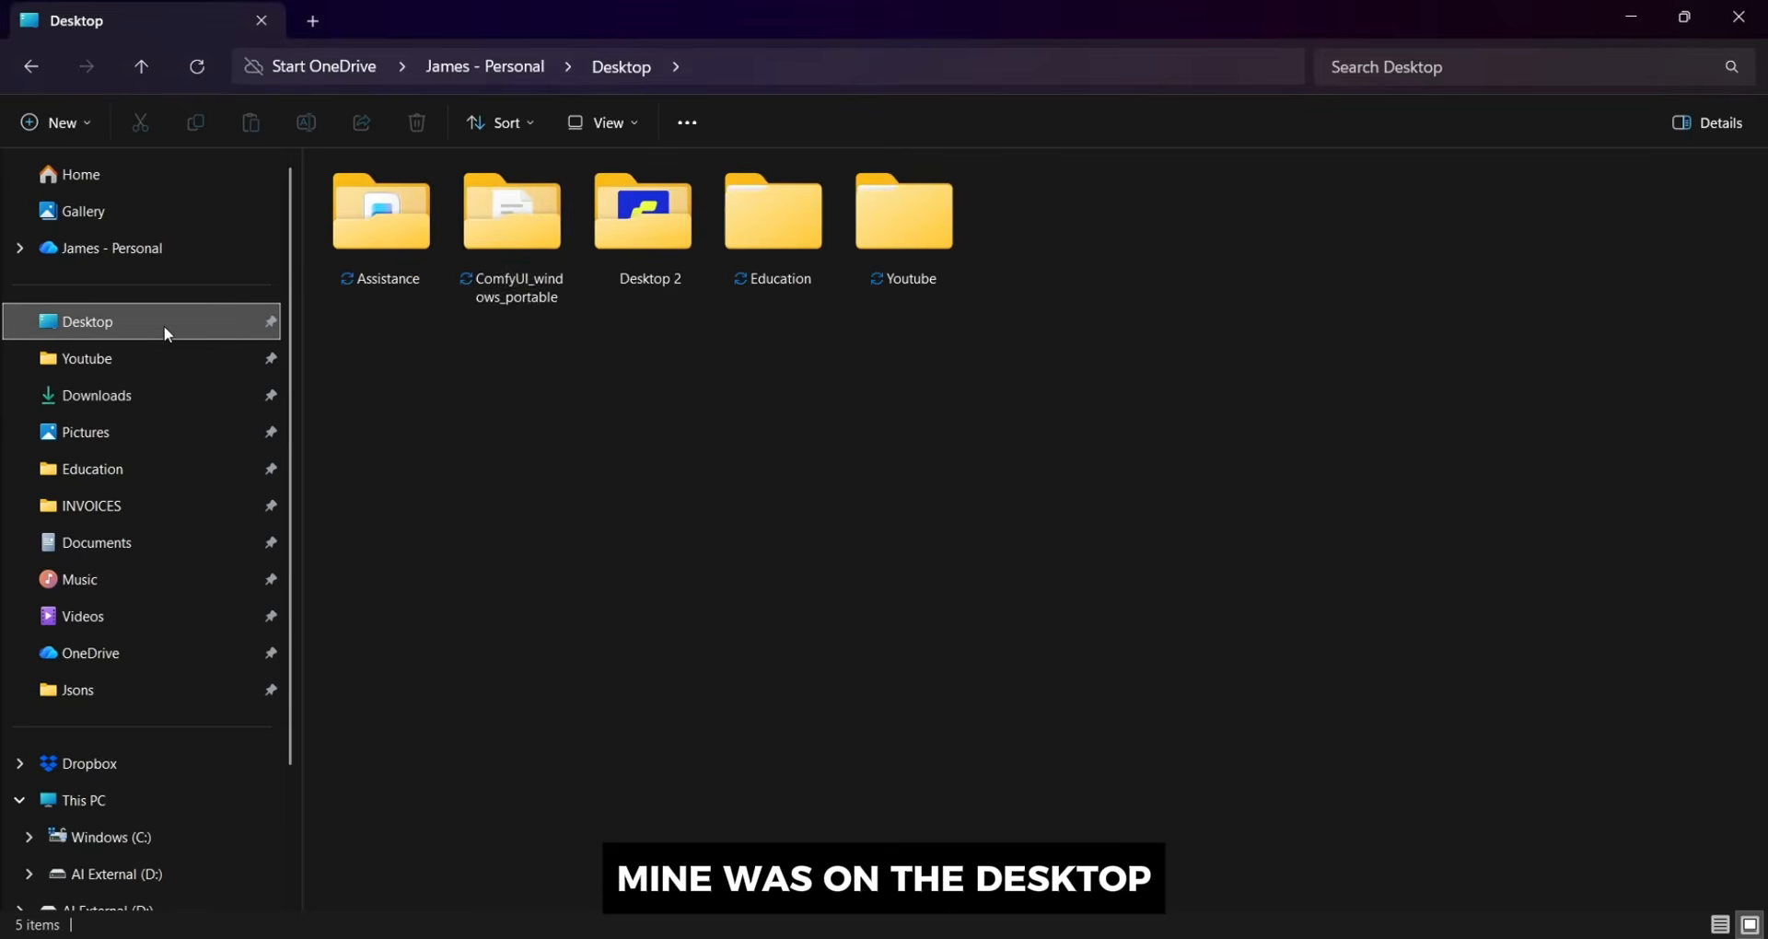
double_click(543, 283)
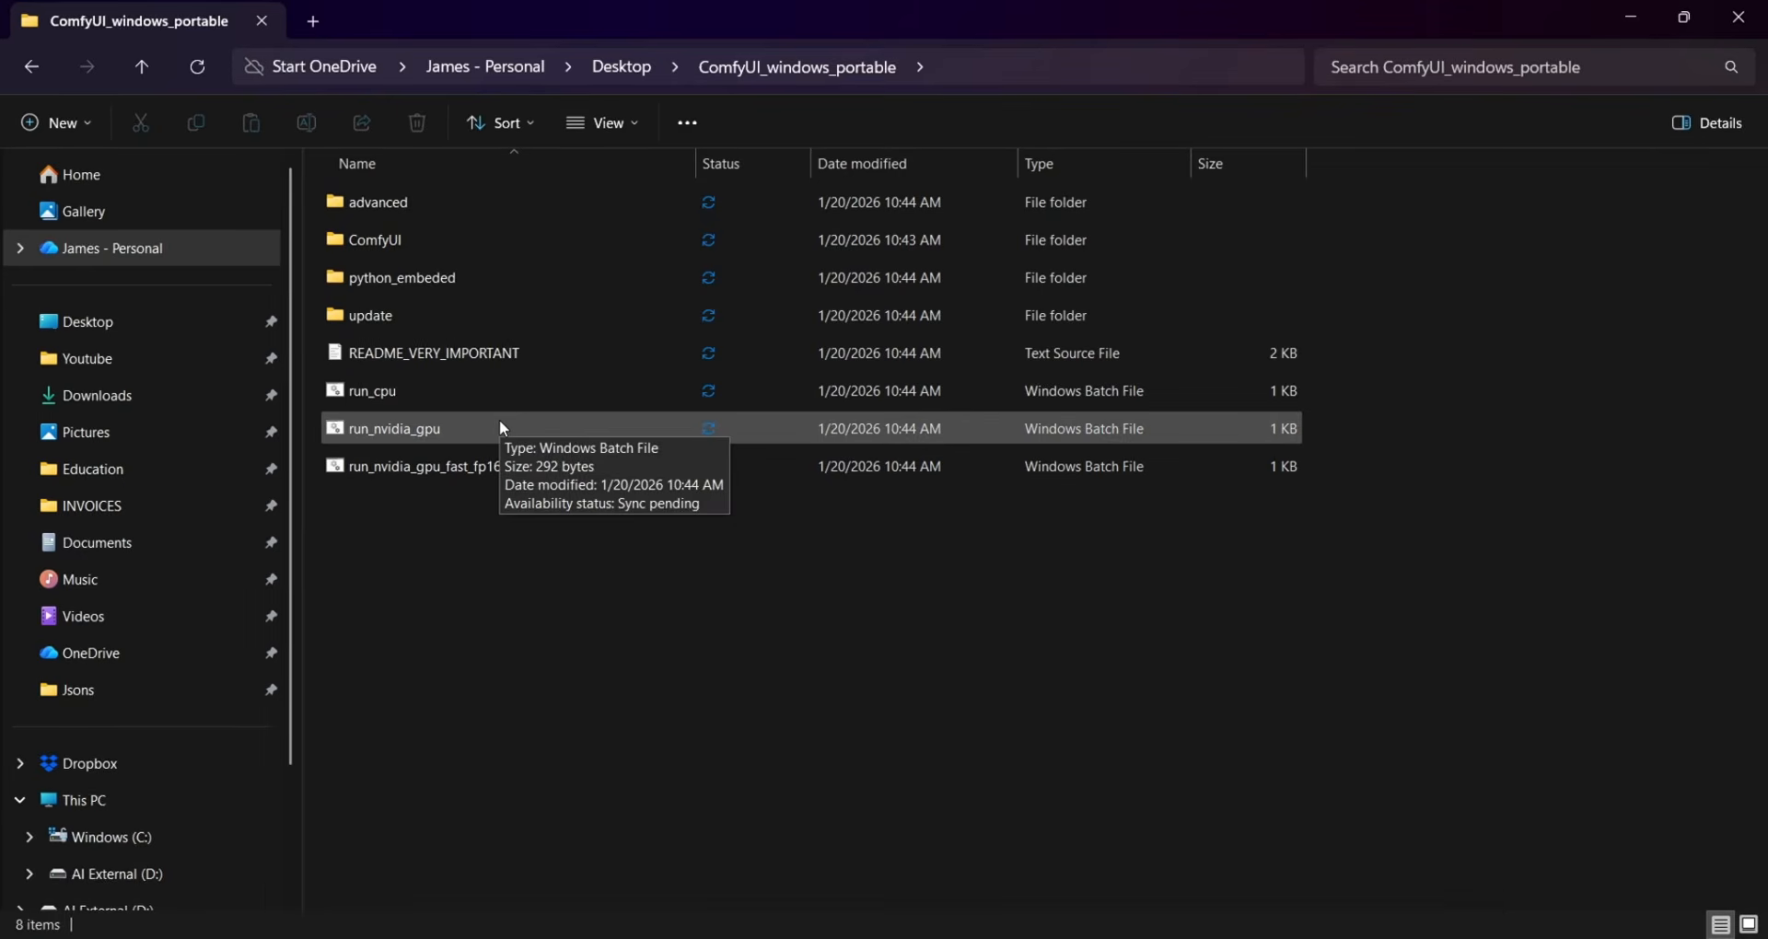
left_click(910, 605)
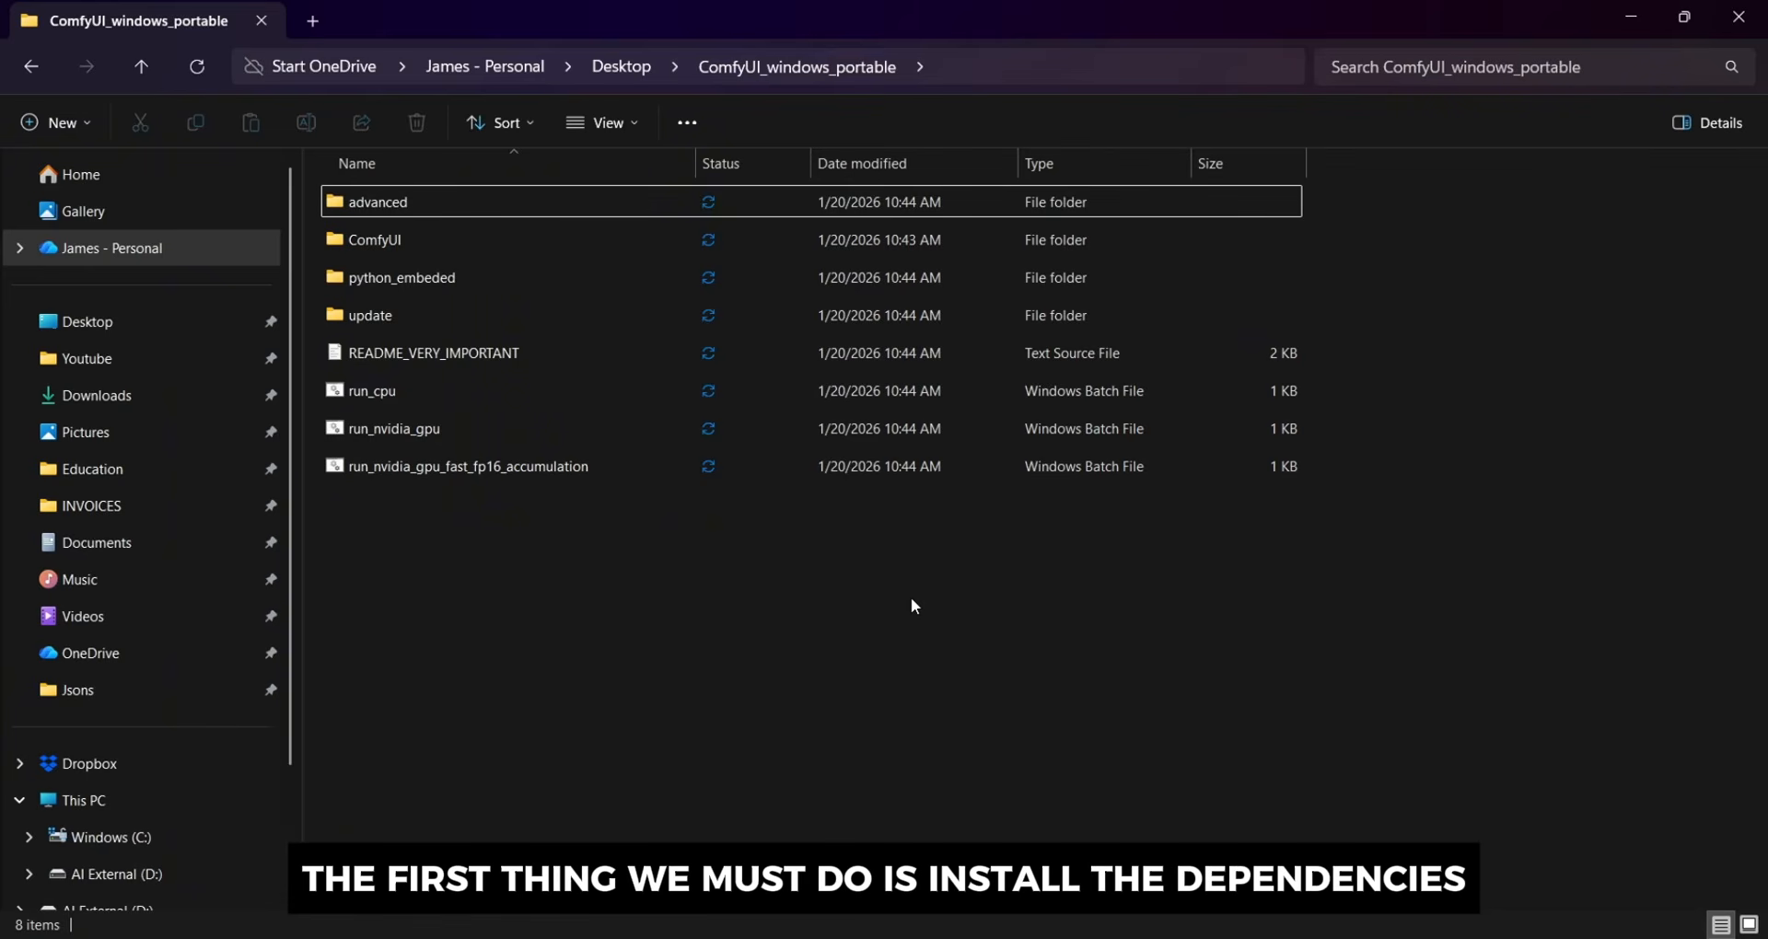
Install the manager dependencies from a command prompt in this folder with ".\python_embeded\python.exe -m pip install -r ComfyUI\manager_requirements.txt" and close the prompt
left_click(981, 81)
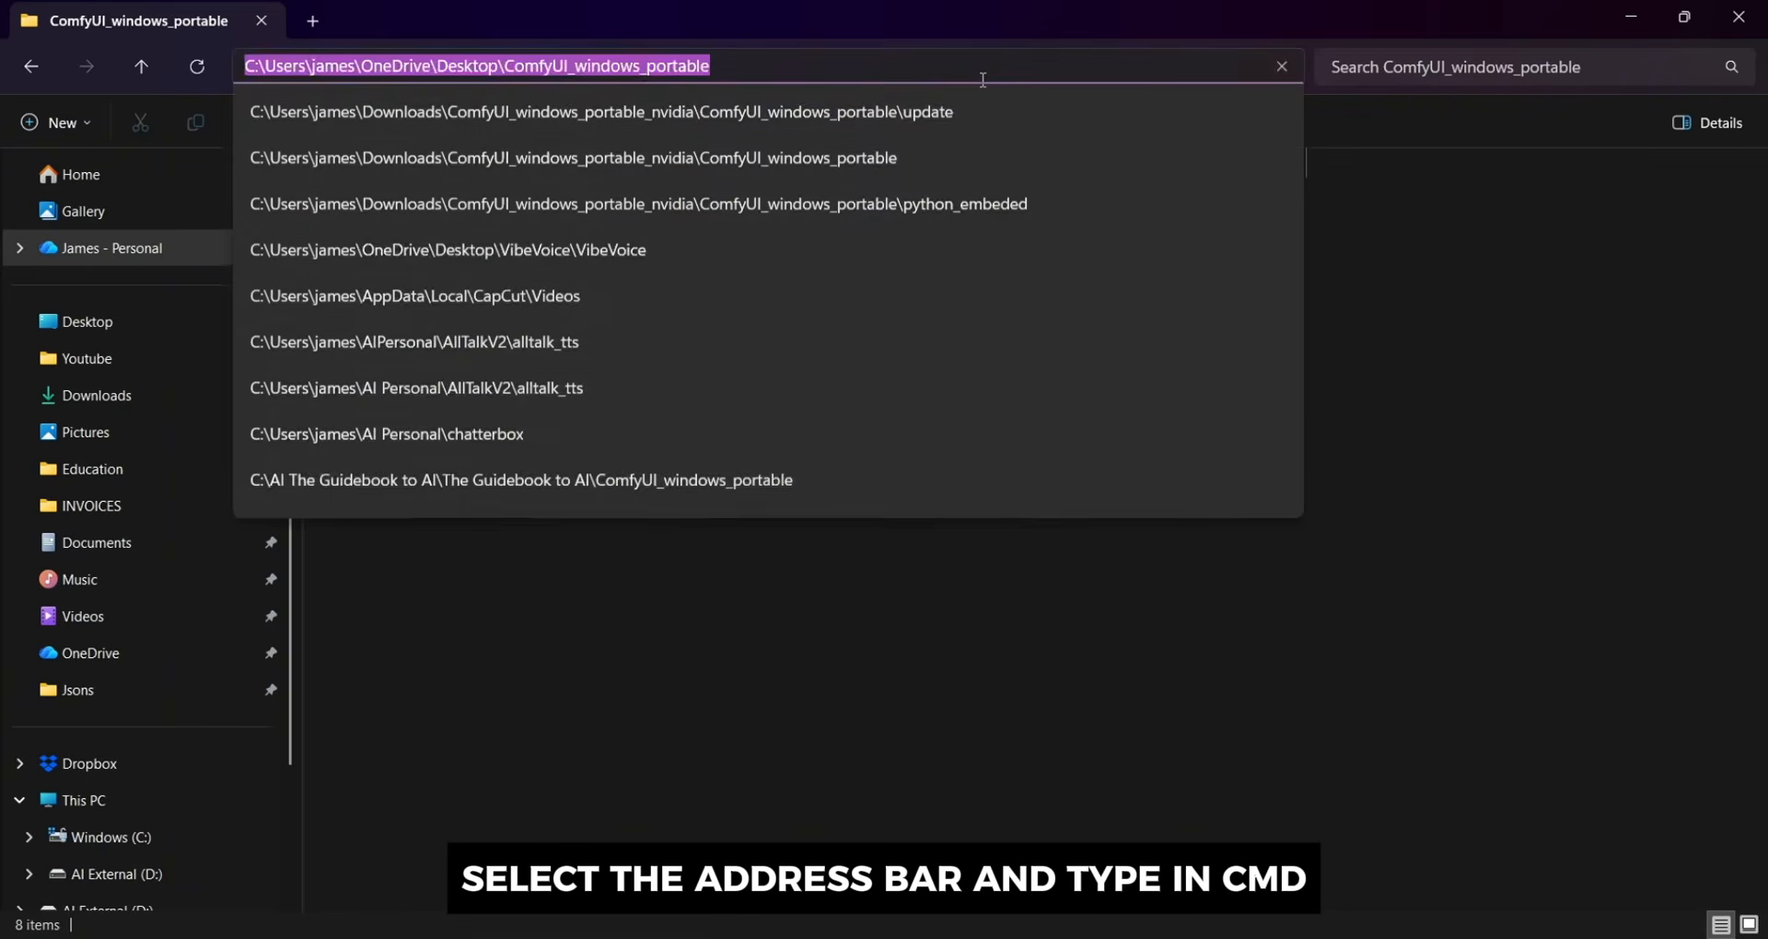
type("cmd")
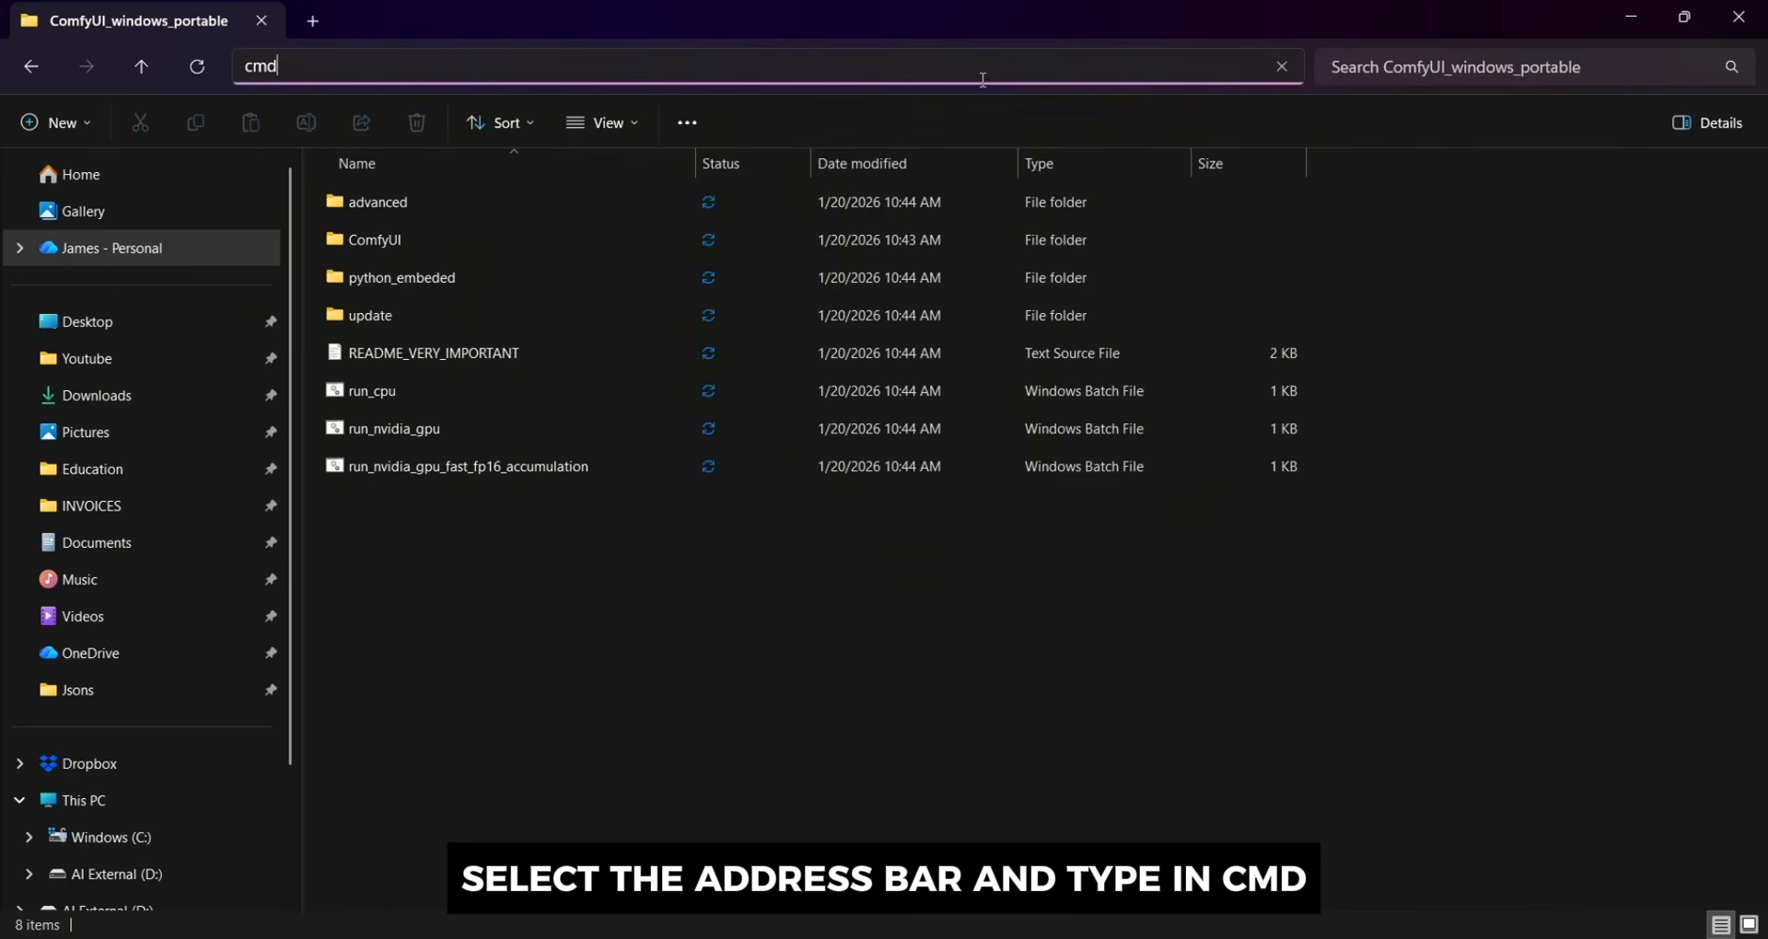
key("Return")
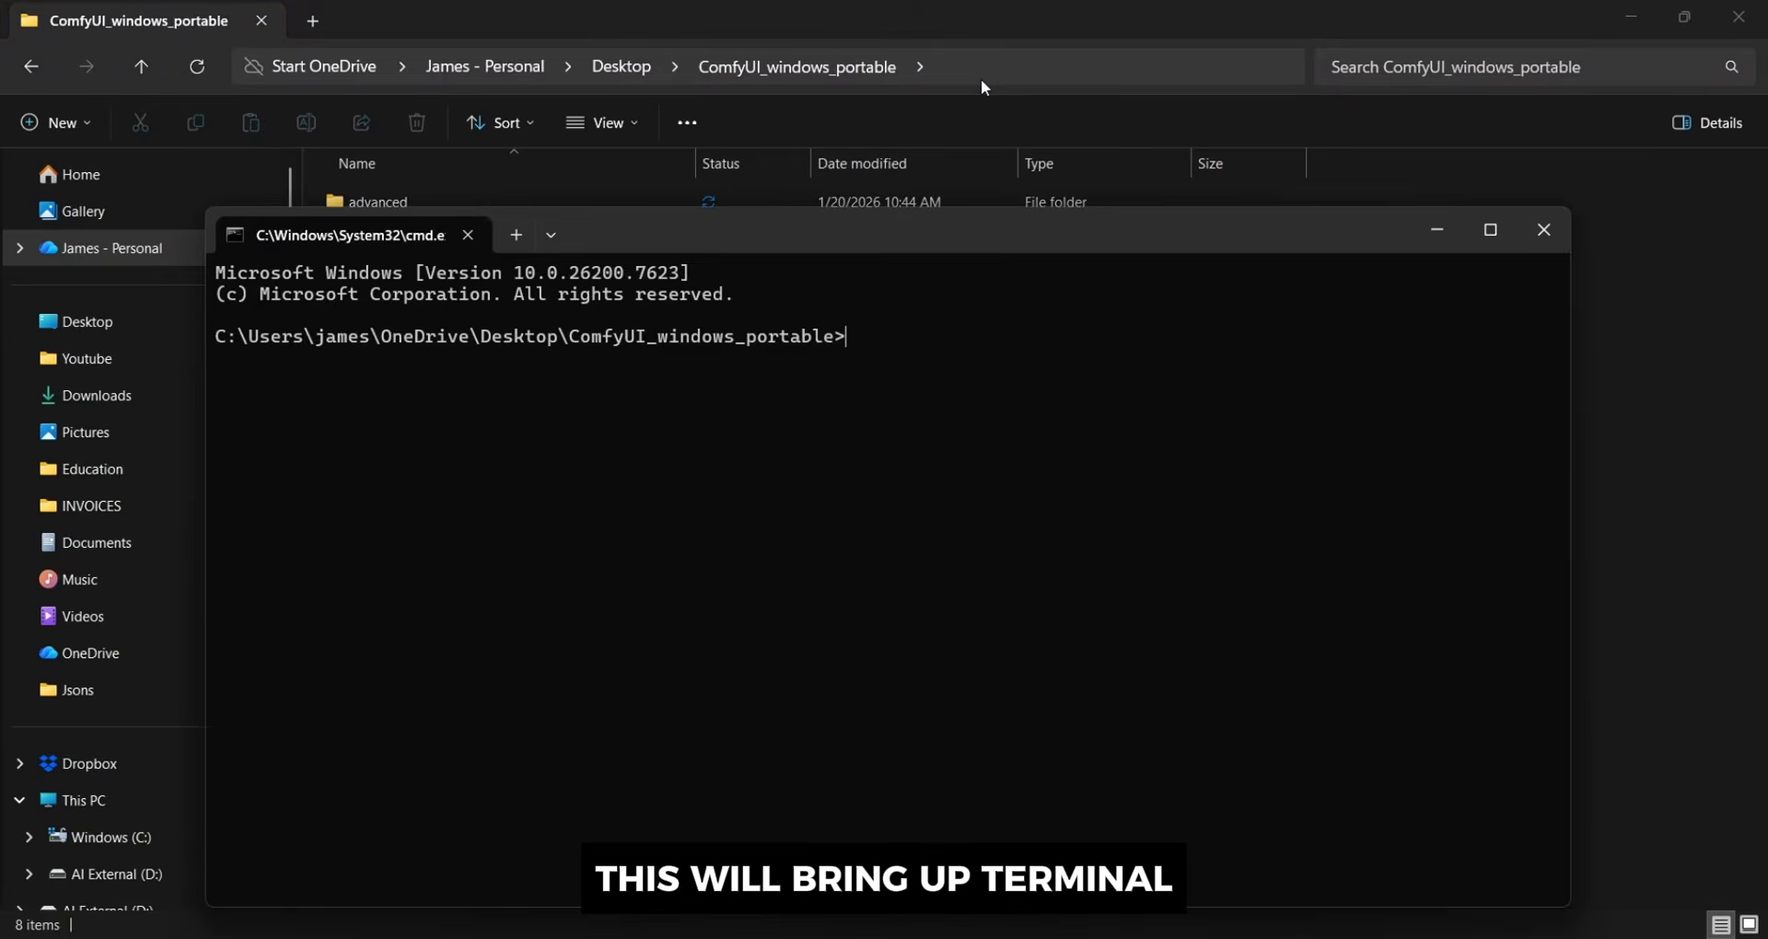
type(".\\python_embeded\\python.exe -m pip install -r ComfyUI\\manager_requirements.txt")
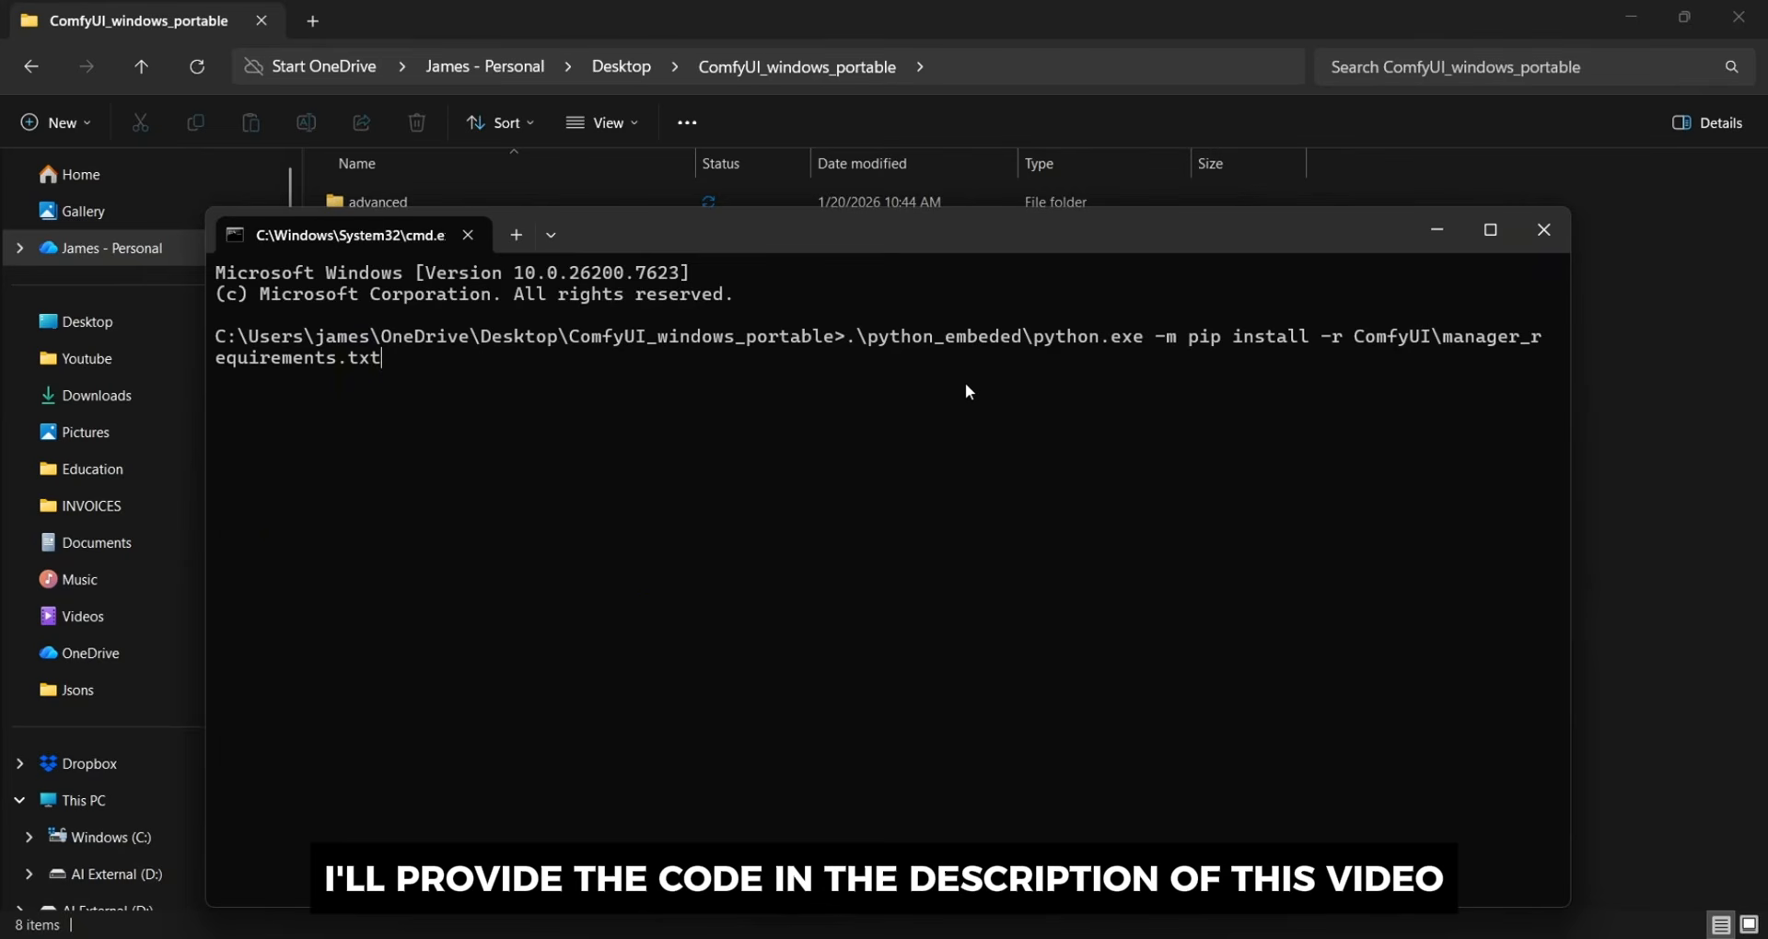
key("Return")
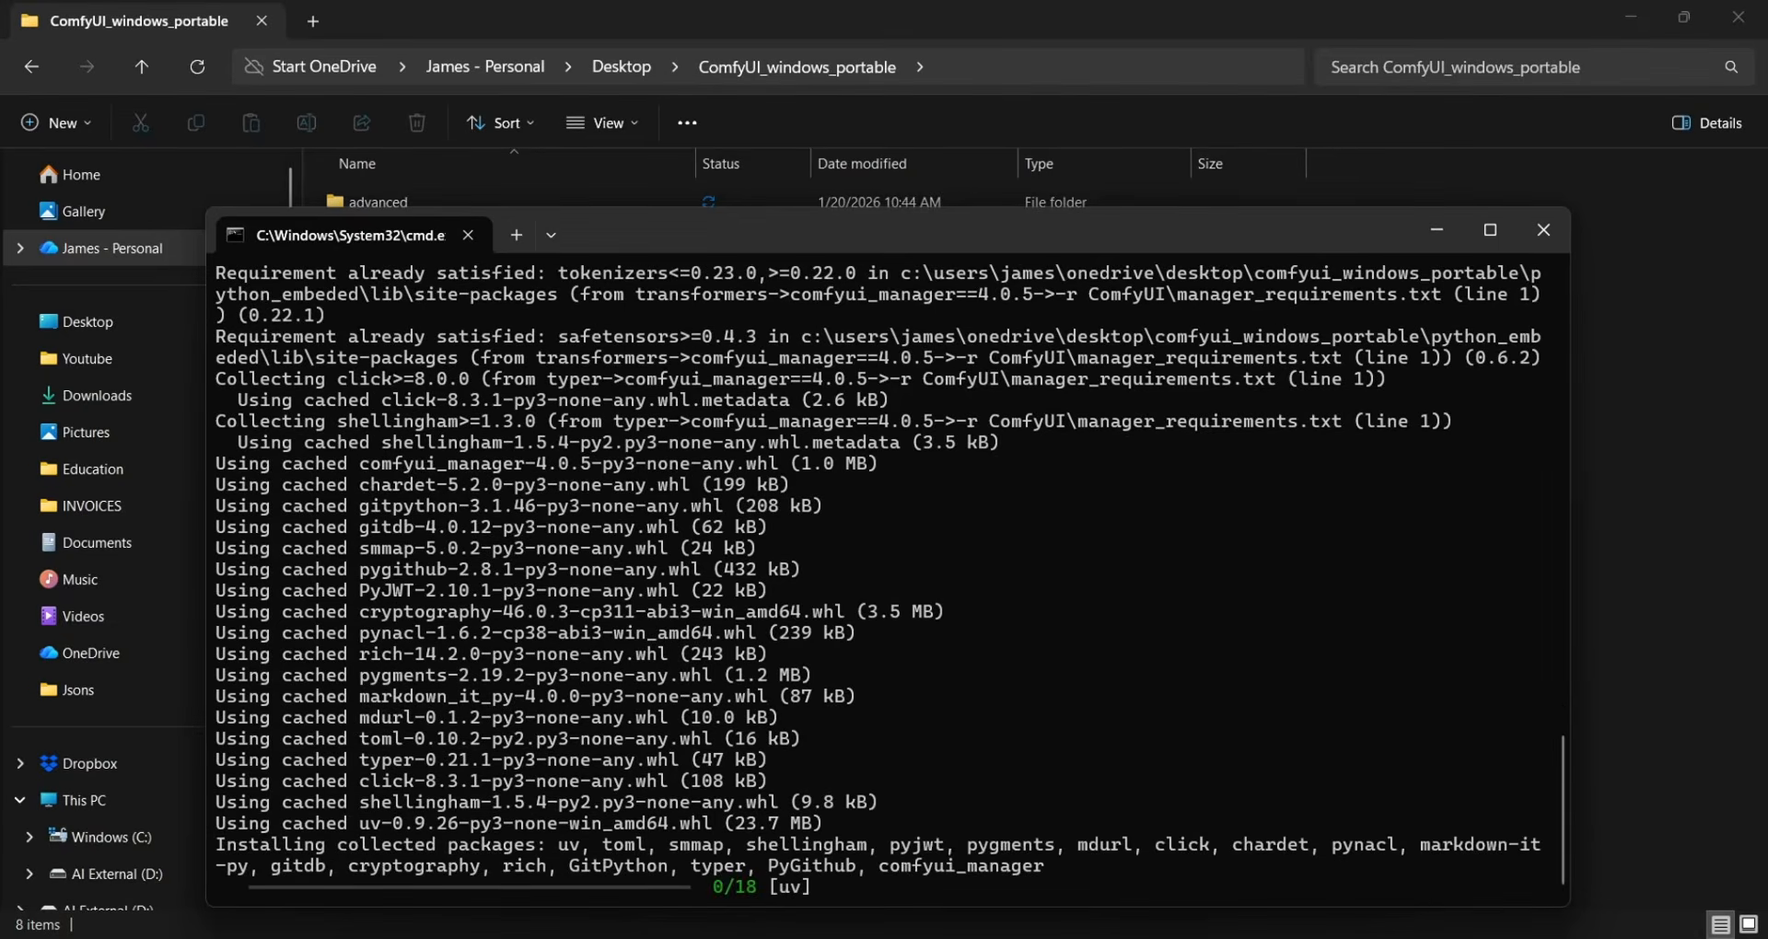
left_click(1543, 229)
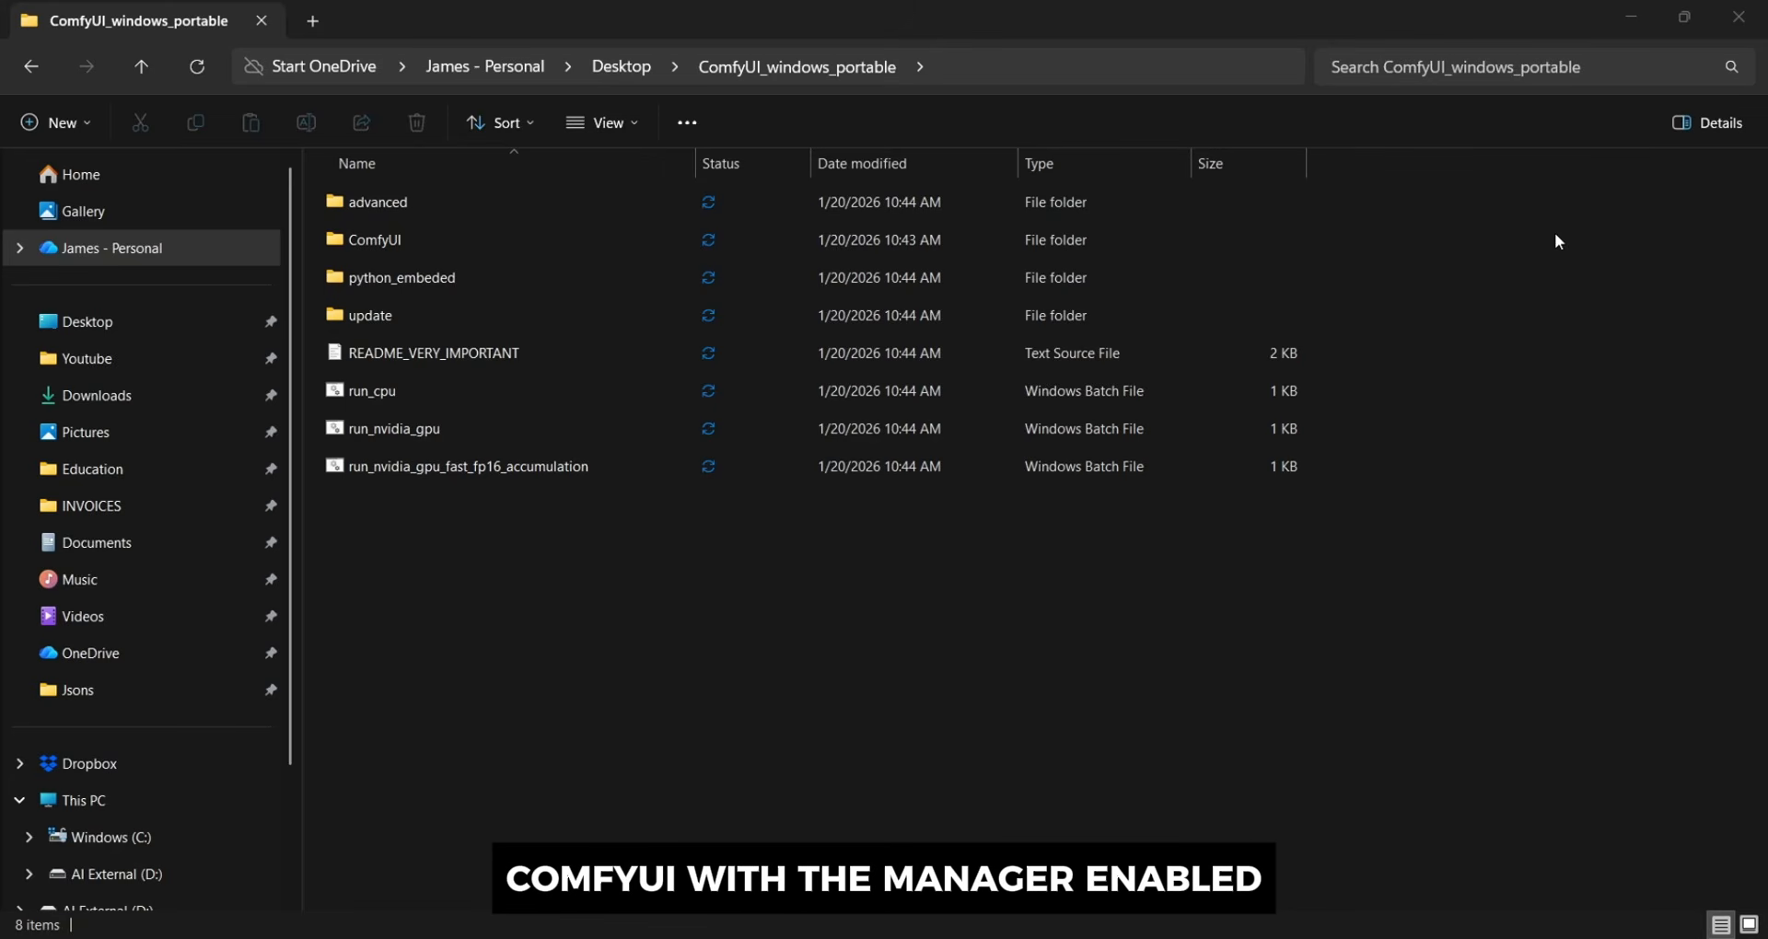
left_click(1554, 234)
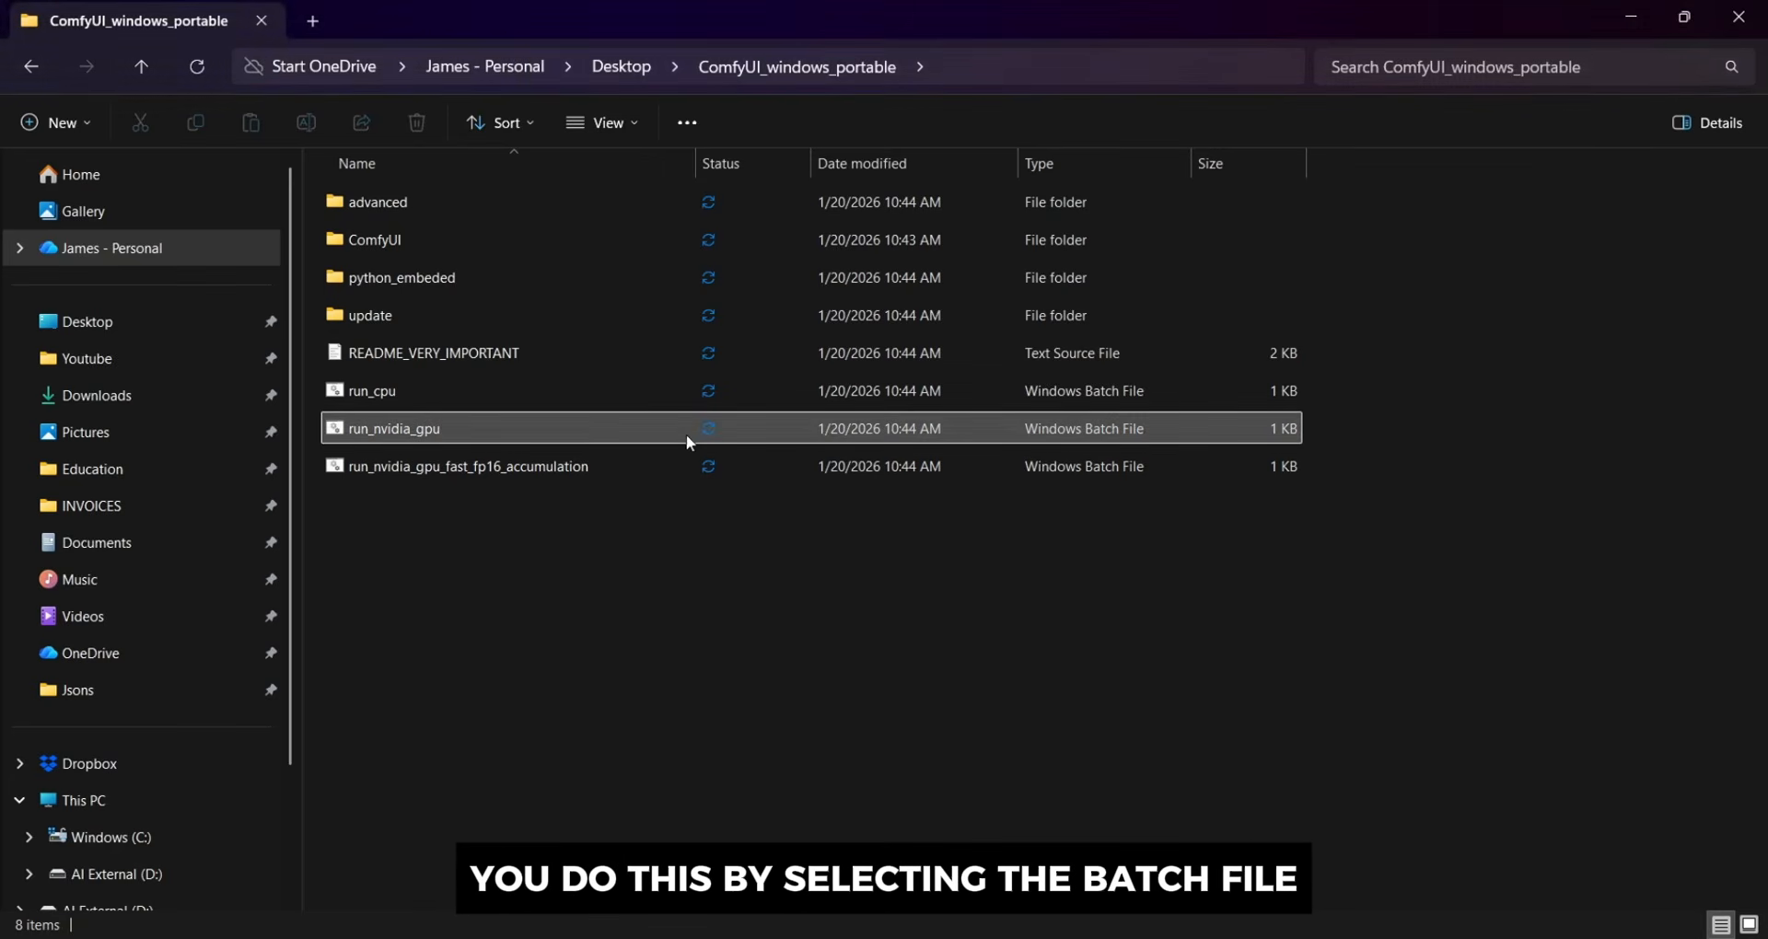
Open the run_nvidia_gpu batch file in Notepad++ and append " --enable-manager" after --windows-standalone-build on the first line
left_click(526, 428)
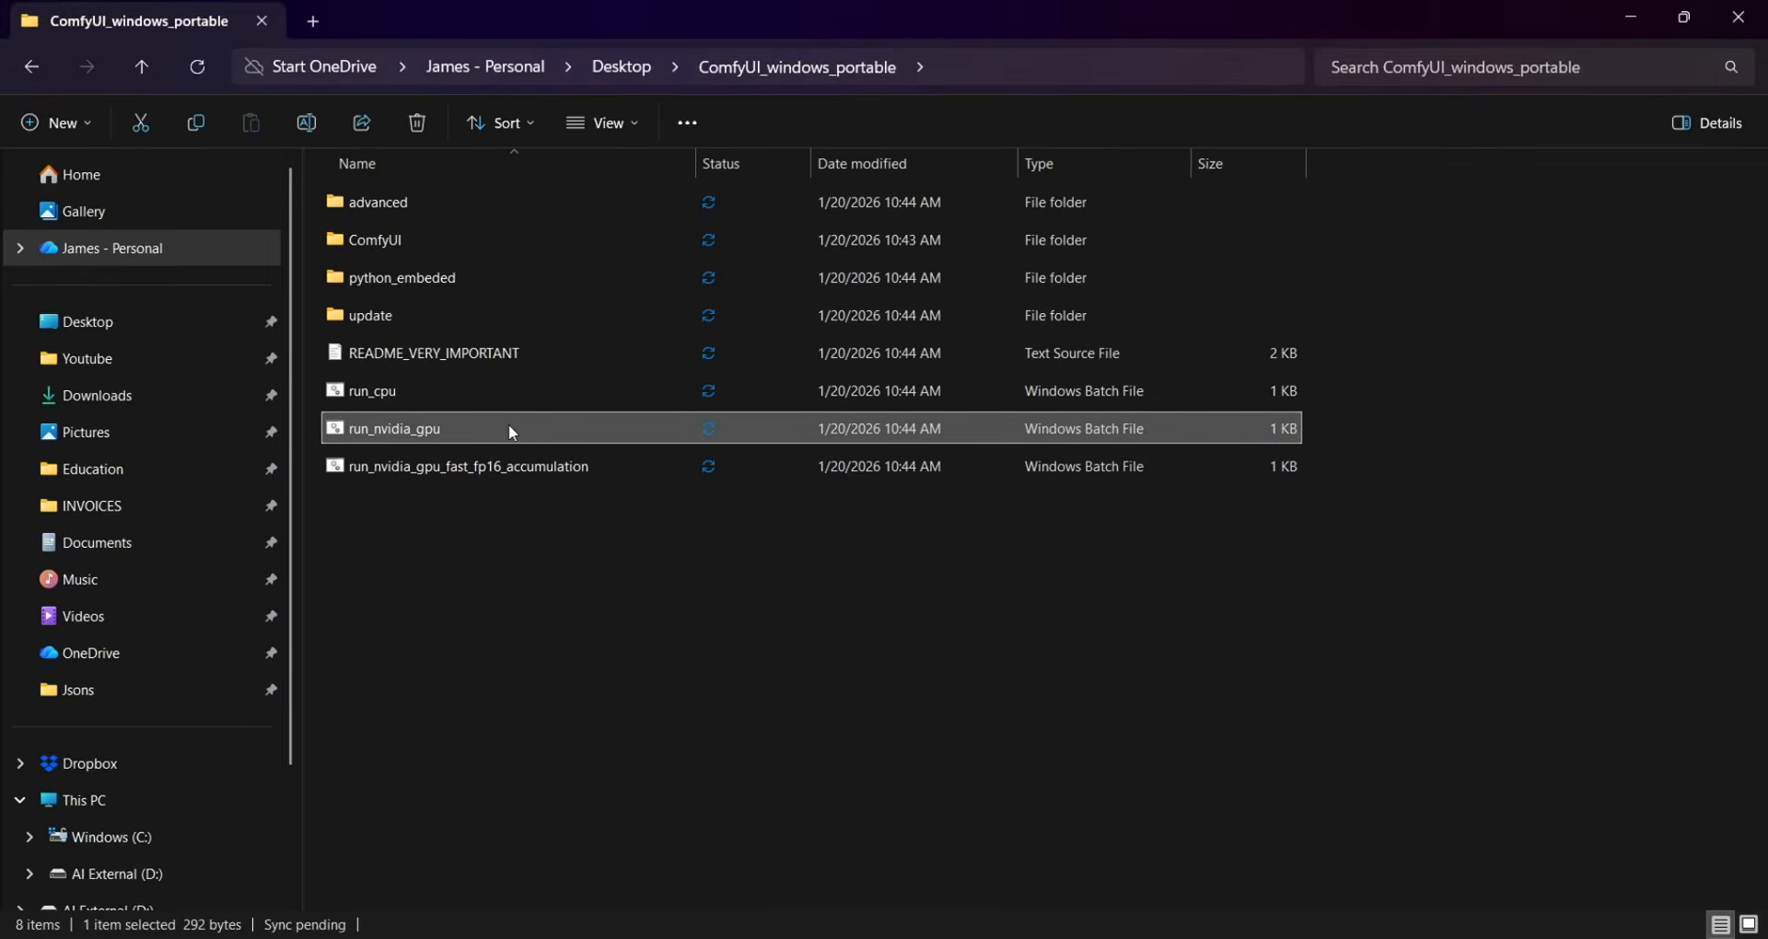
right_click(511, 431)
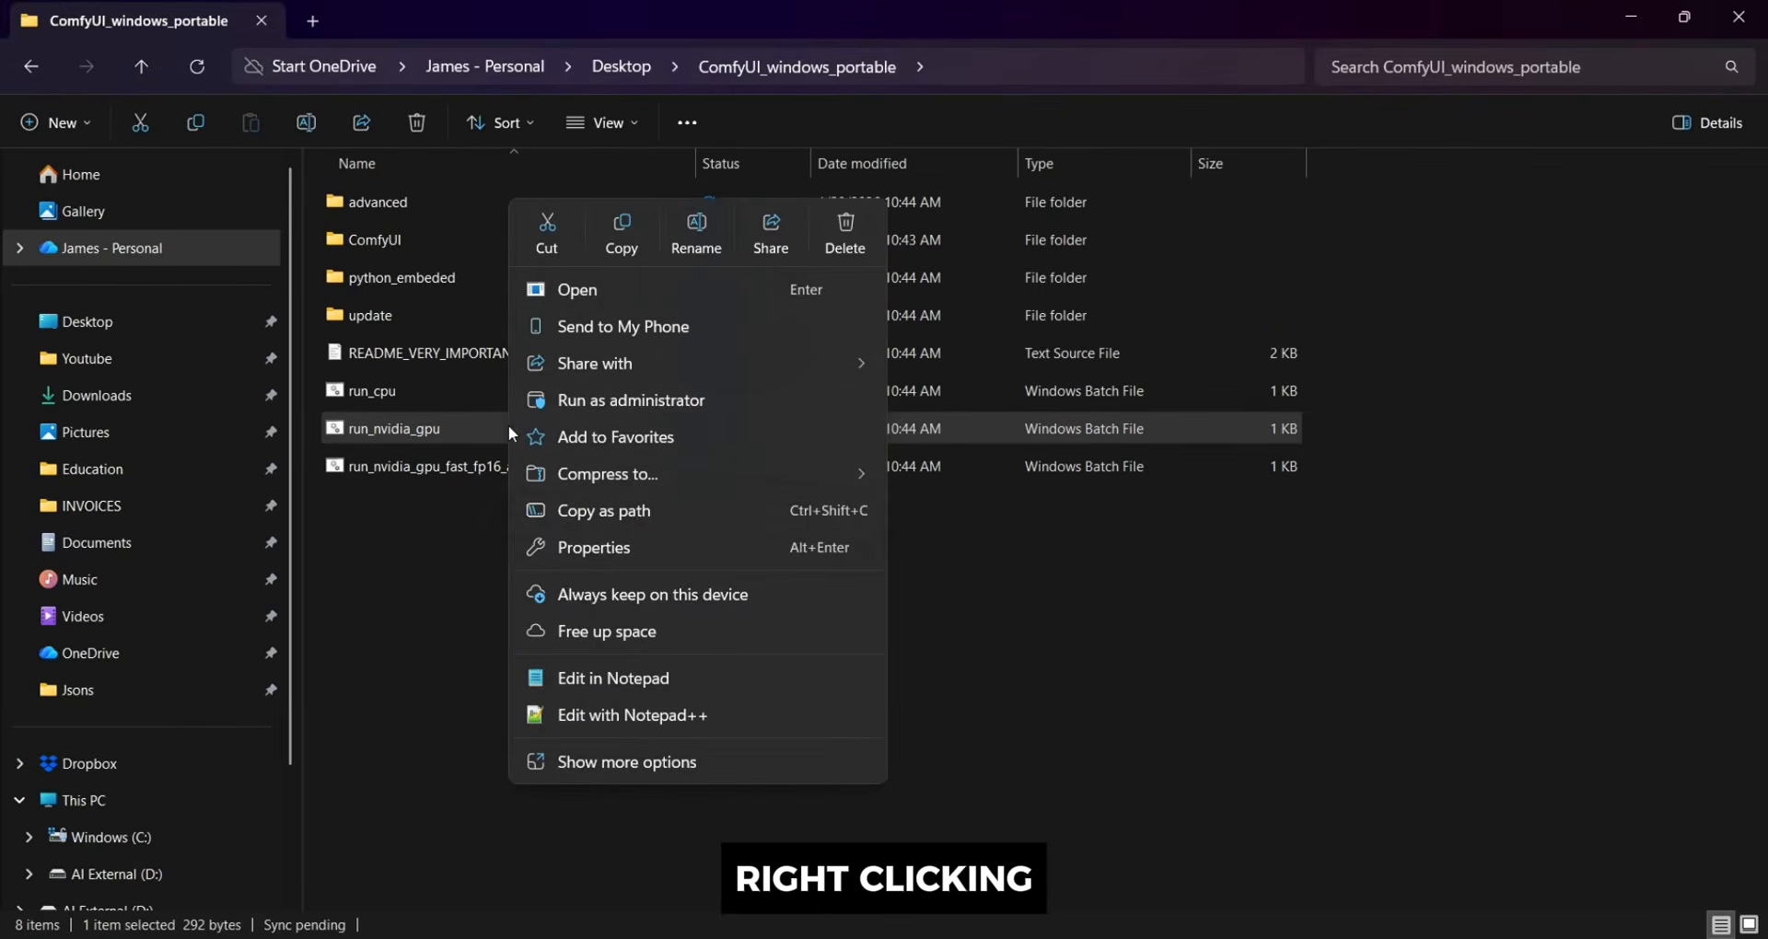
left_click(735, 715)
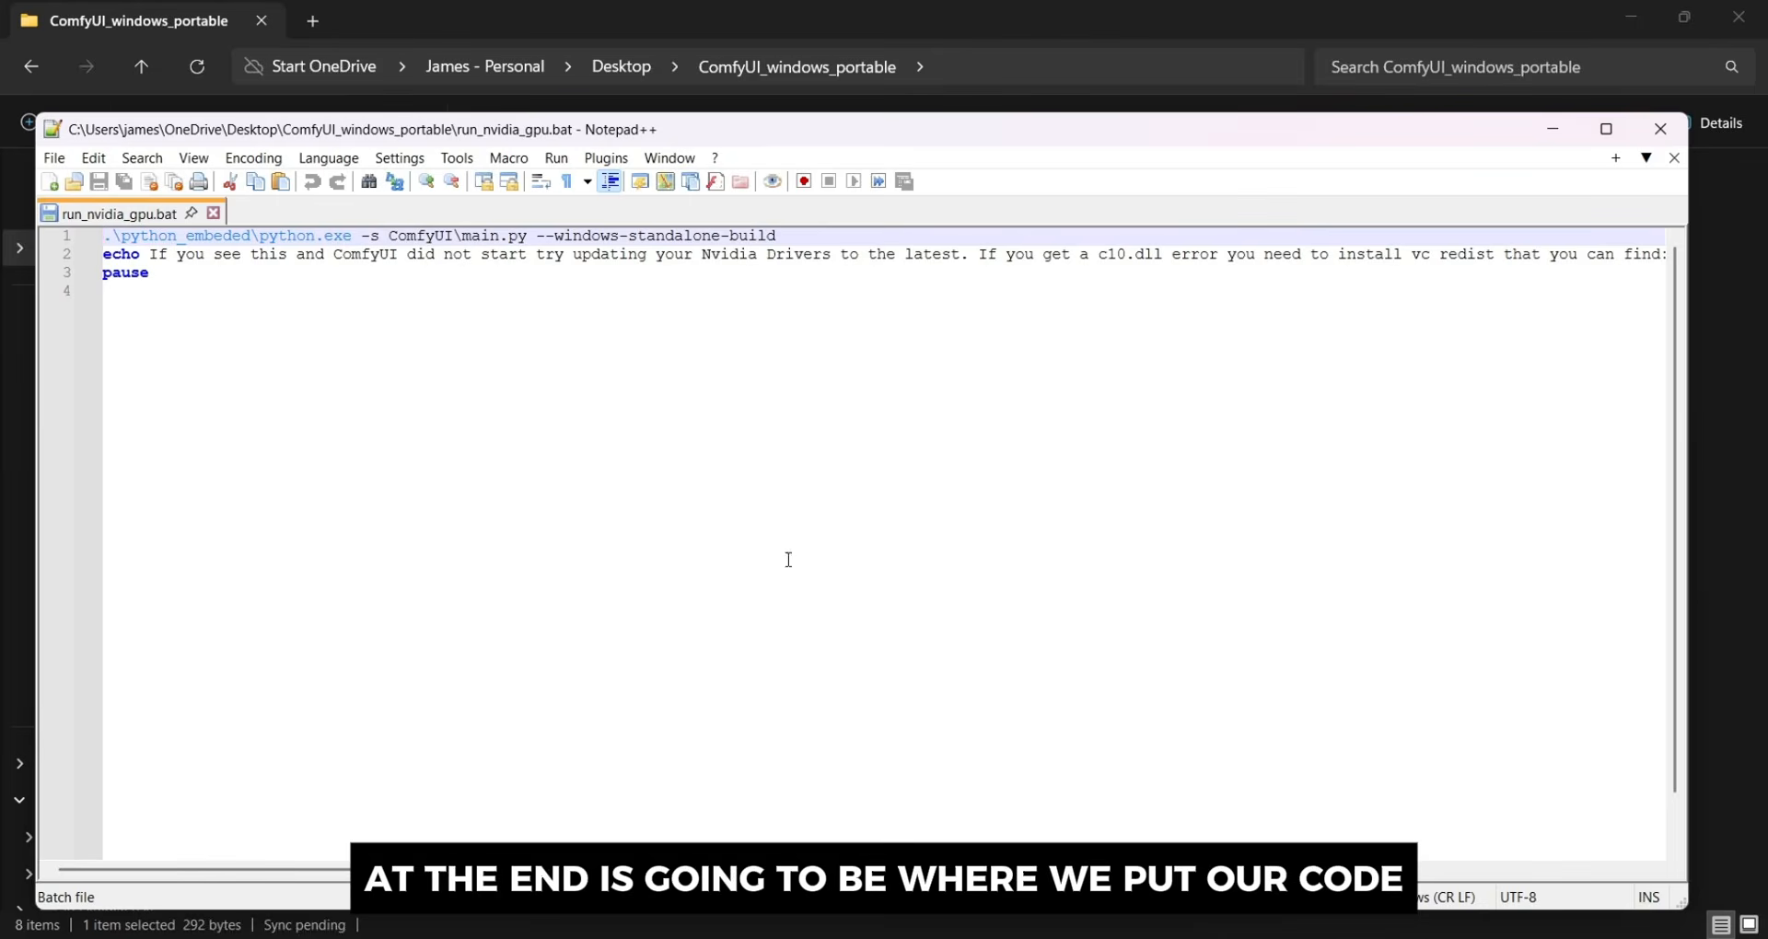
left_click(810, 235)
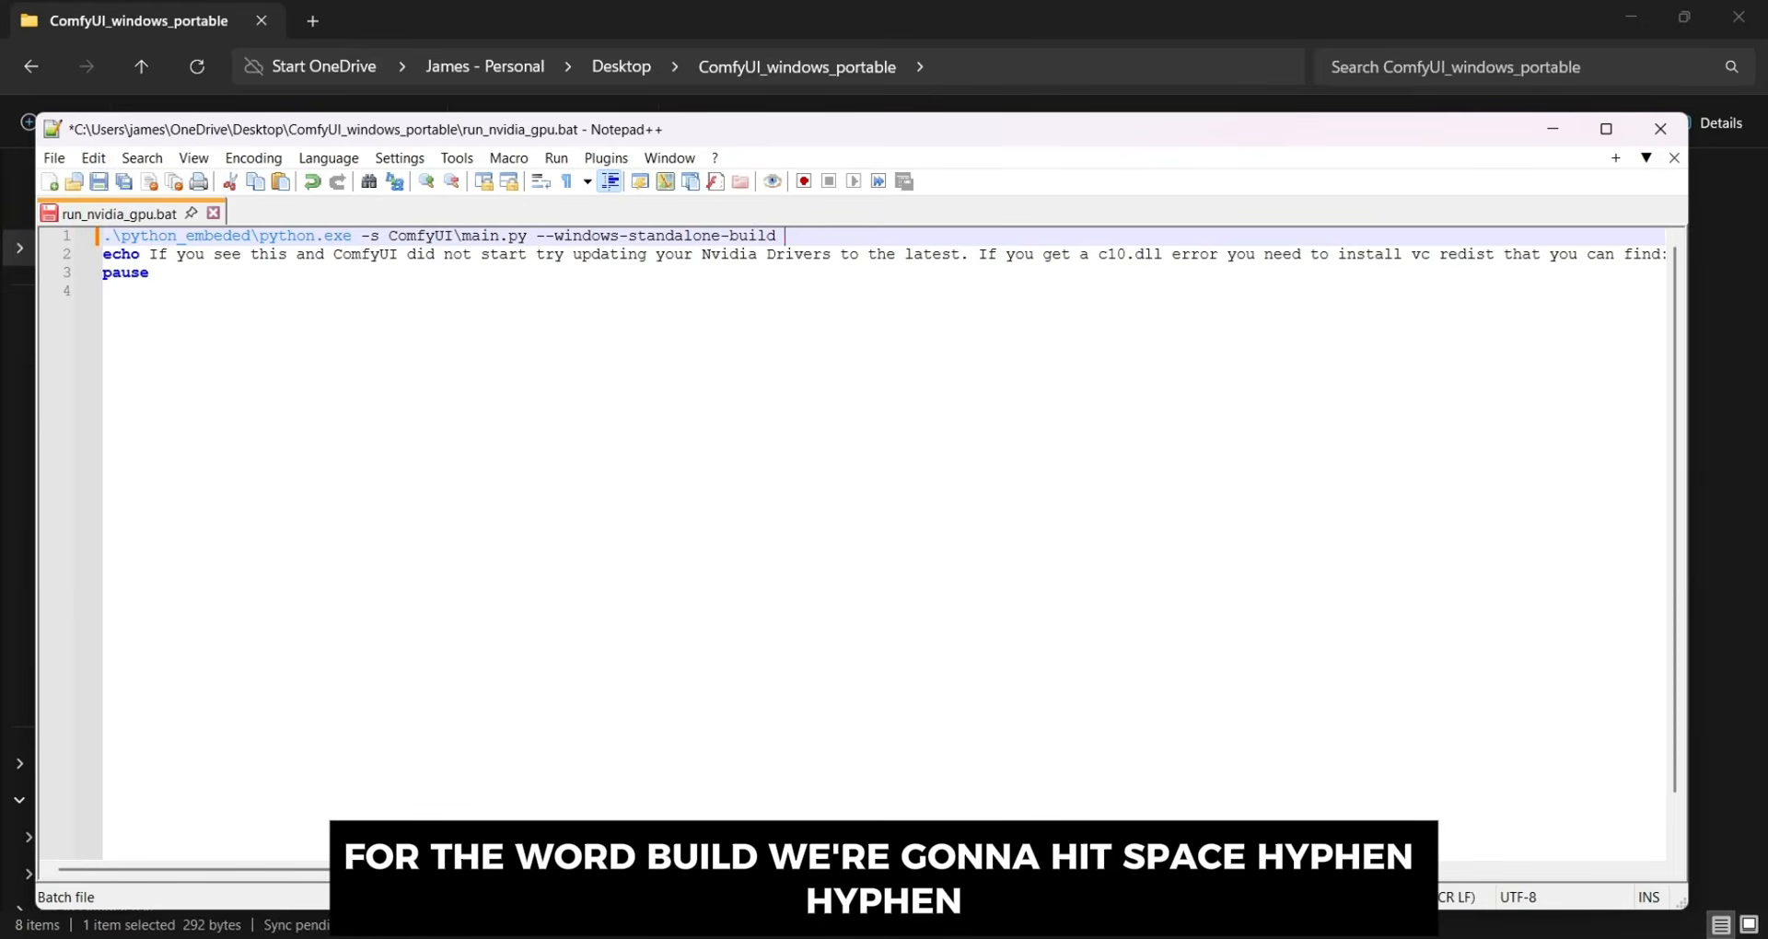
type("--")
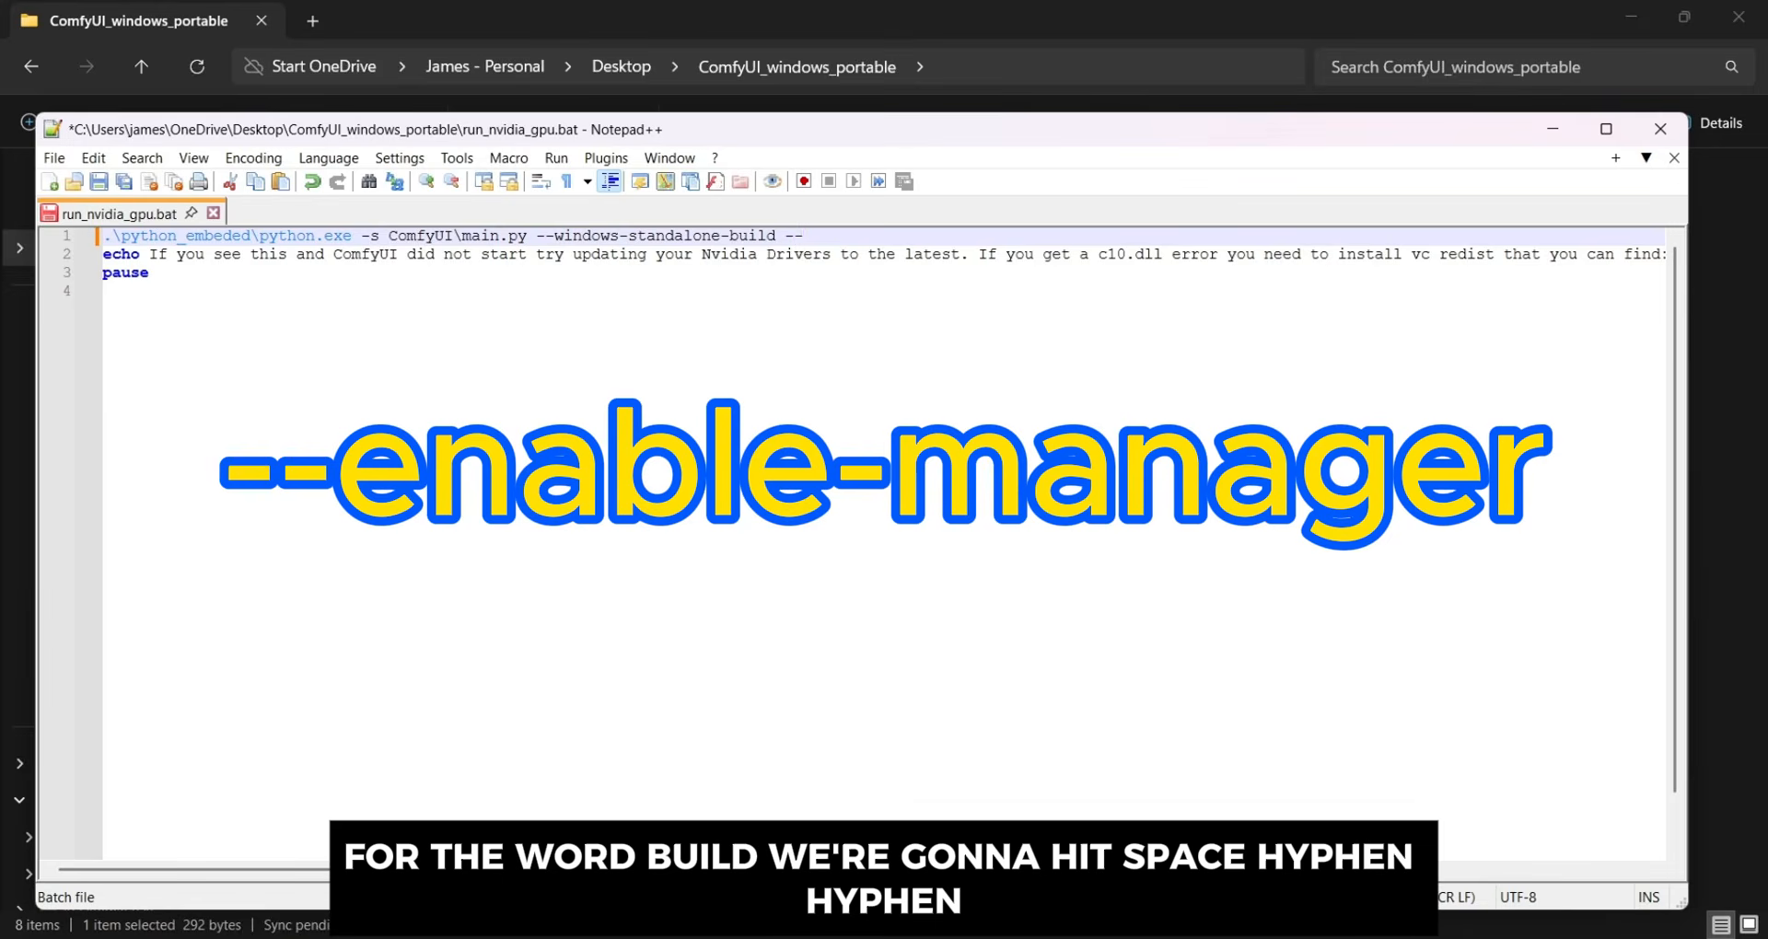
type("enable-")
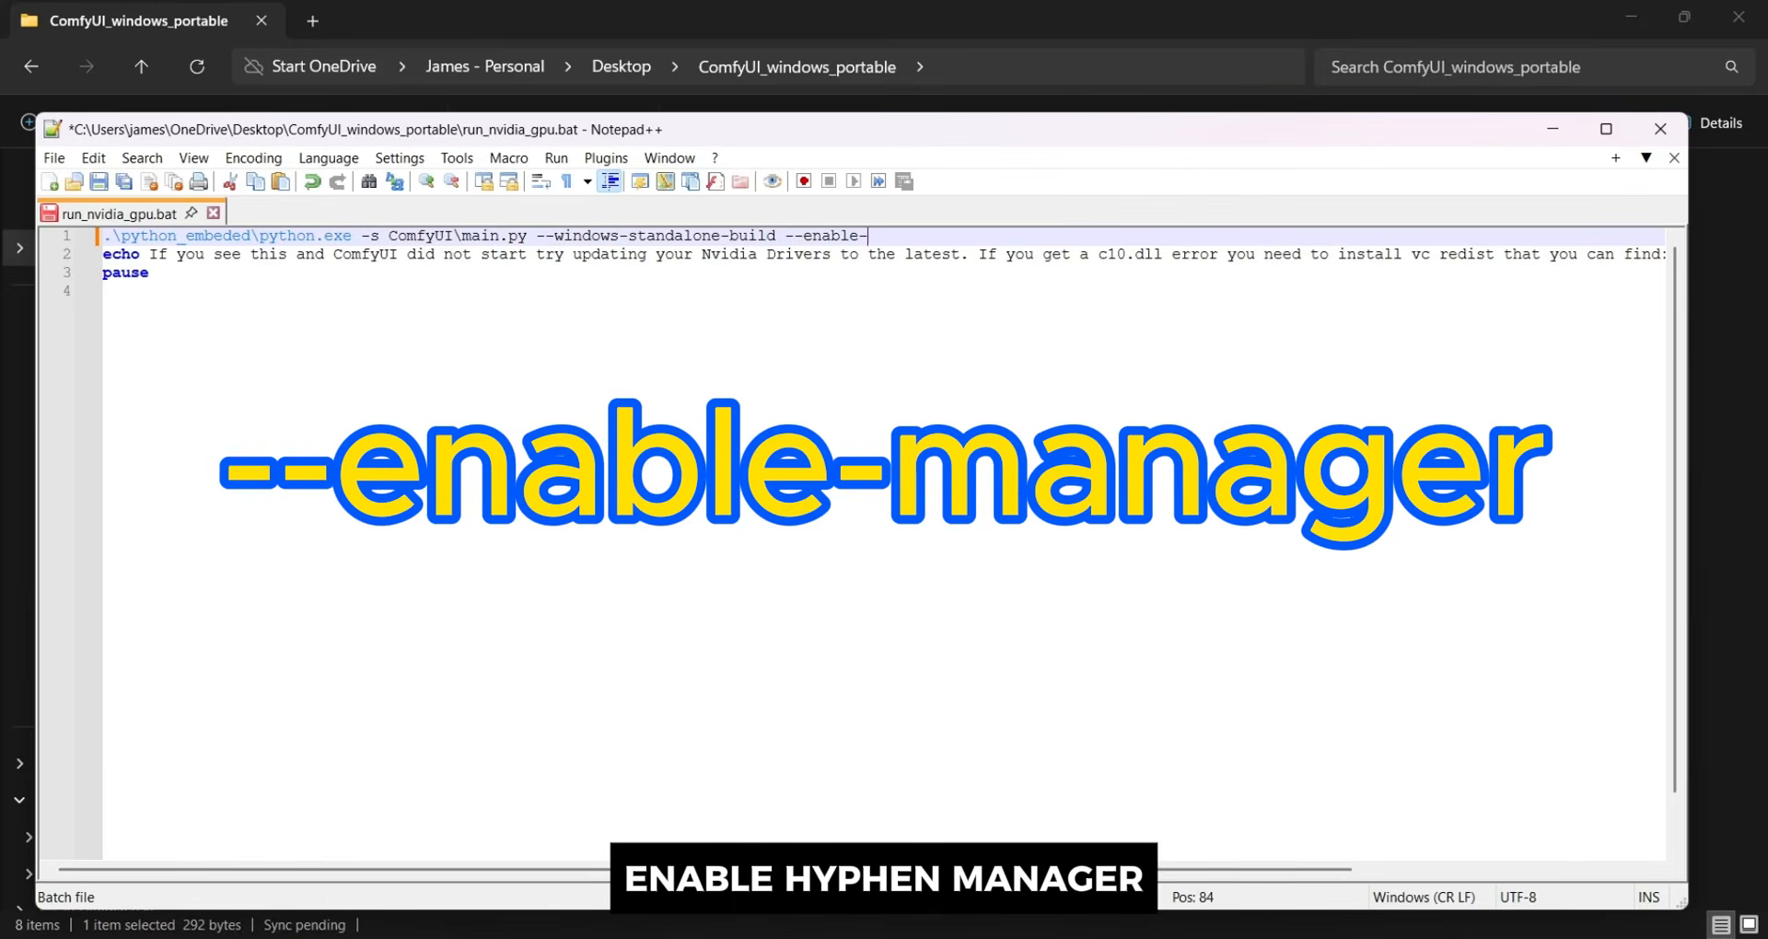
type("manager")
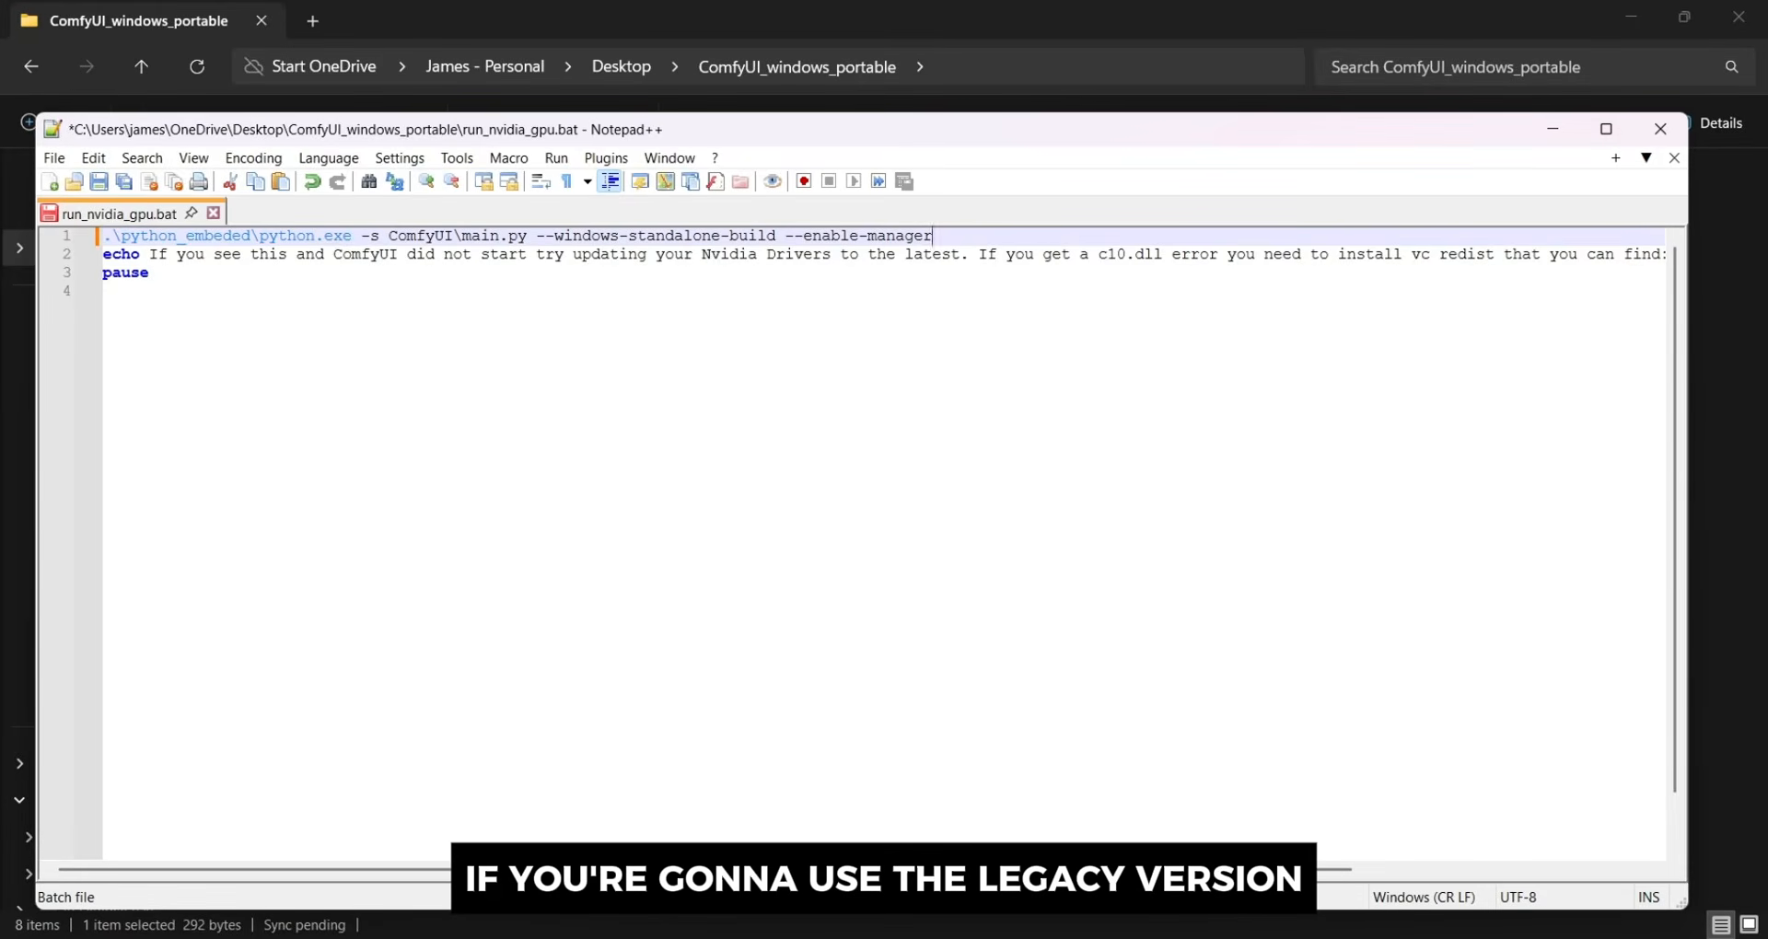
type("-")
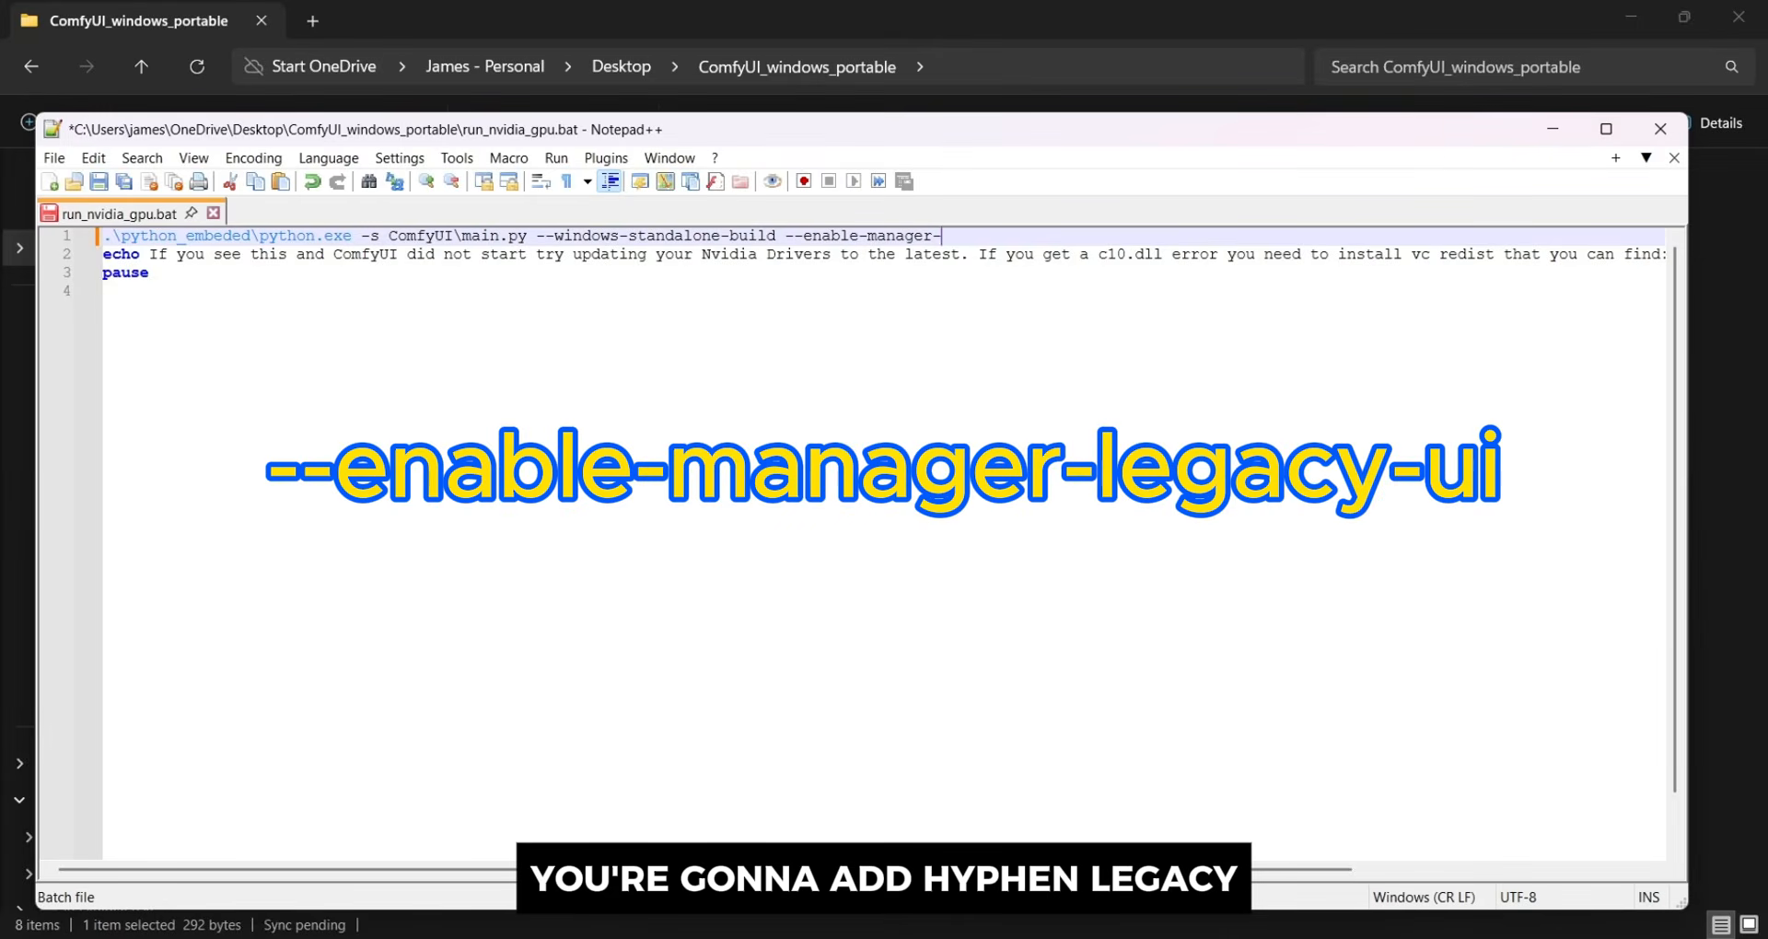
type("legacy-ui")
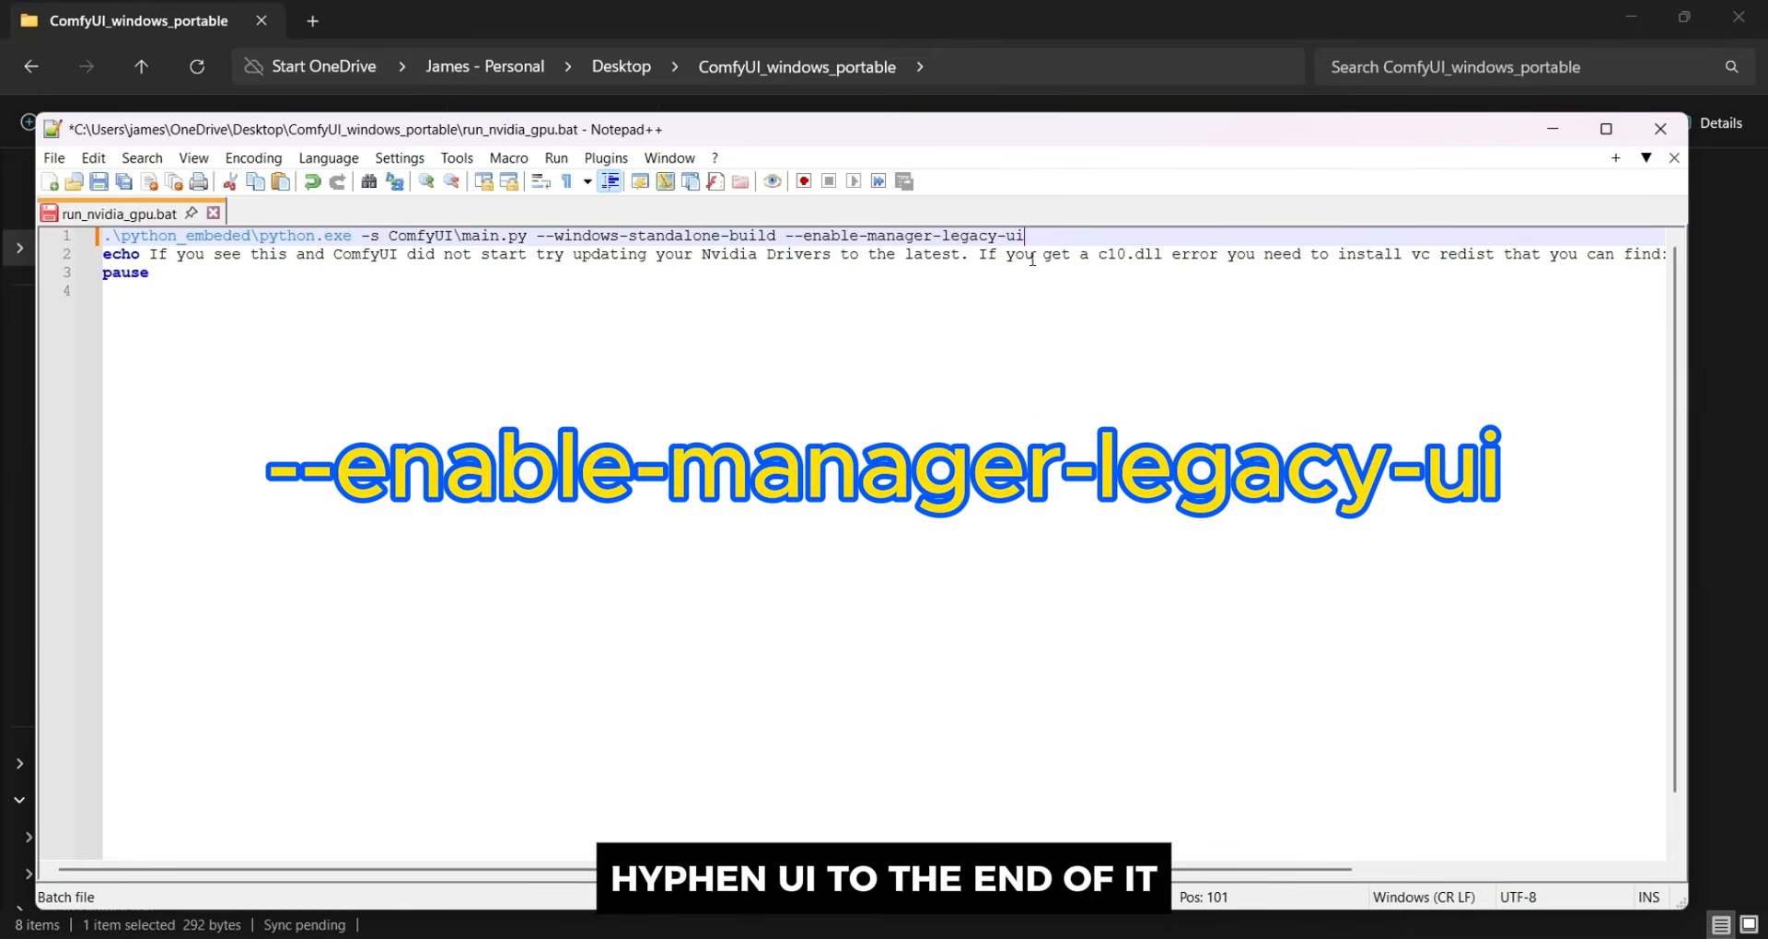
key("BackSpace")
key("BackSpace")
key("BackSpace")
key("BackSpace")
key("BackSpace")
key("BackSpace")
key("BackSpace")
key("BackSpace")
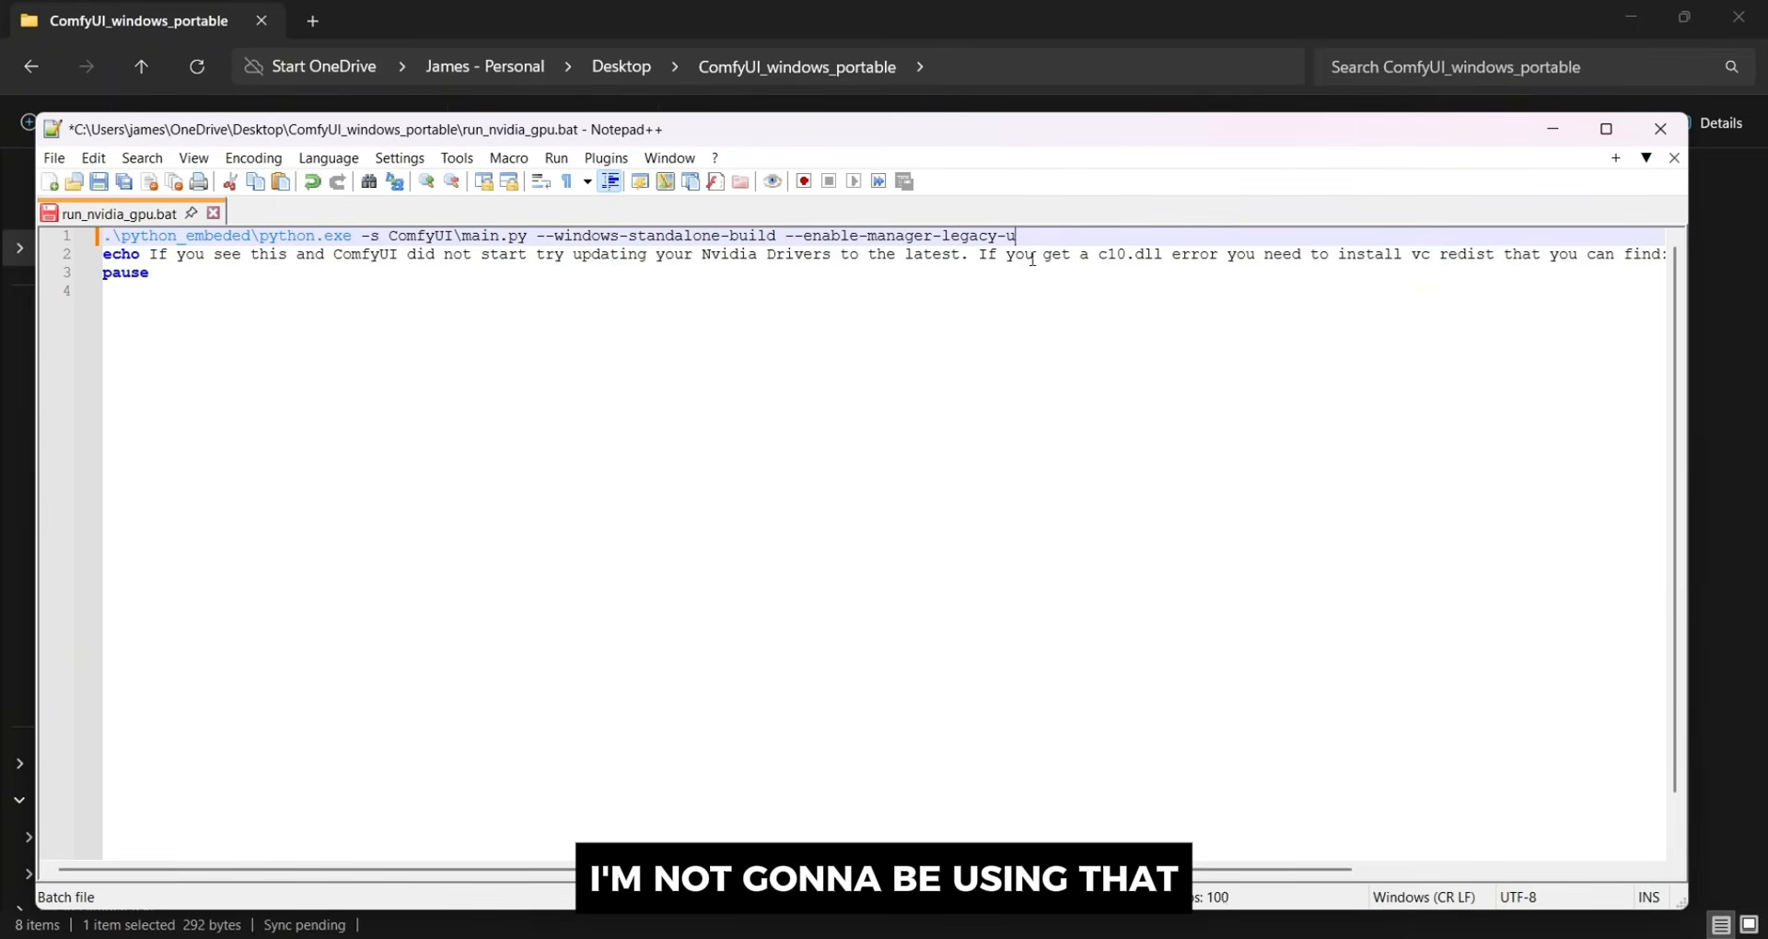
key("BackSpace")
key("BackSpace")
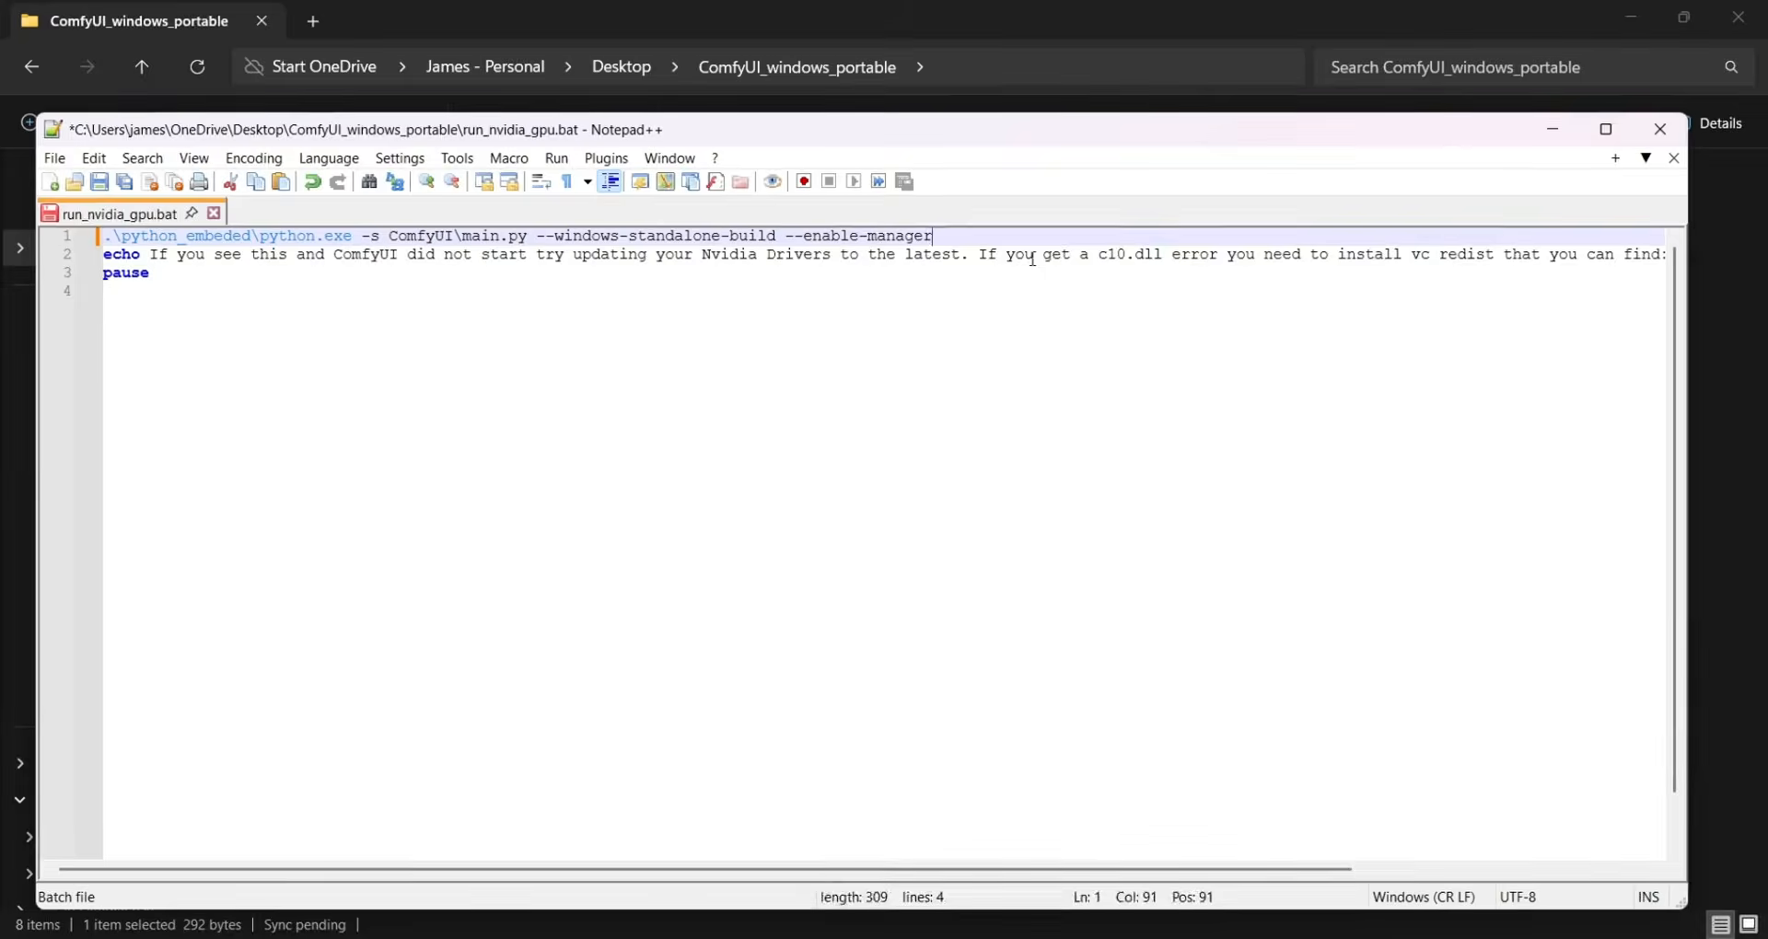
Save the edited run_nvidia_gpu.bat file
left_click(54, 157)
left_click(119, 327)
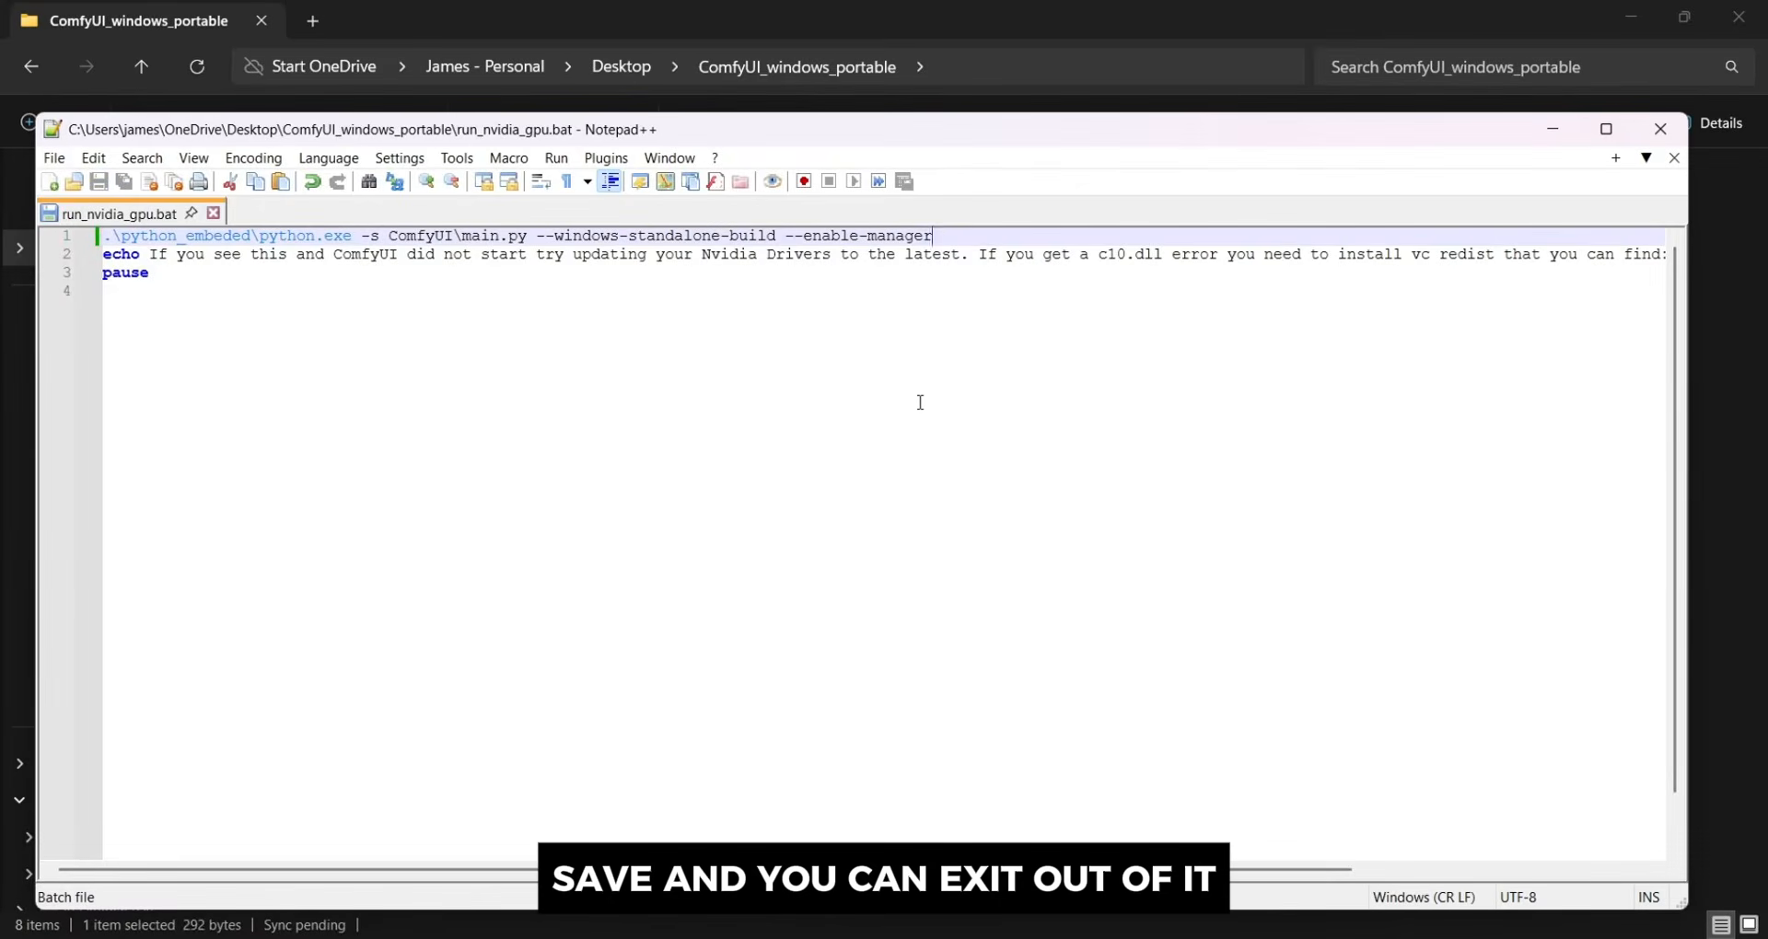
Close the batch file editor and look through the ComfyUI update scripts in the update folder, returning to the portable folder
left_click(1660, 128)
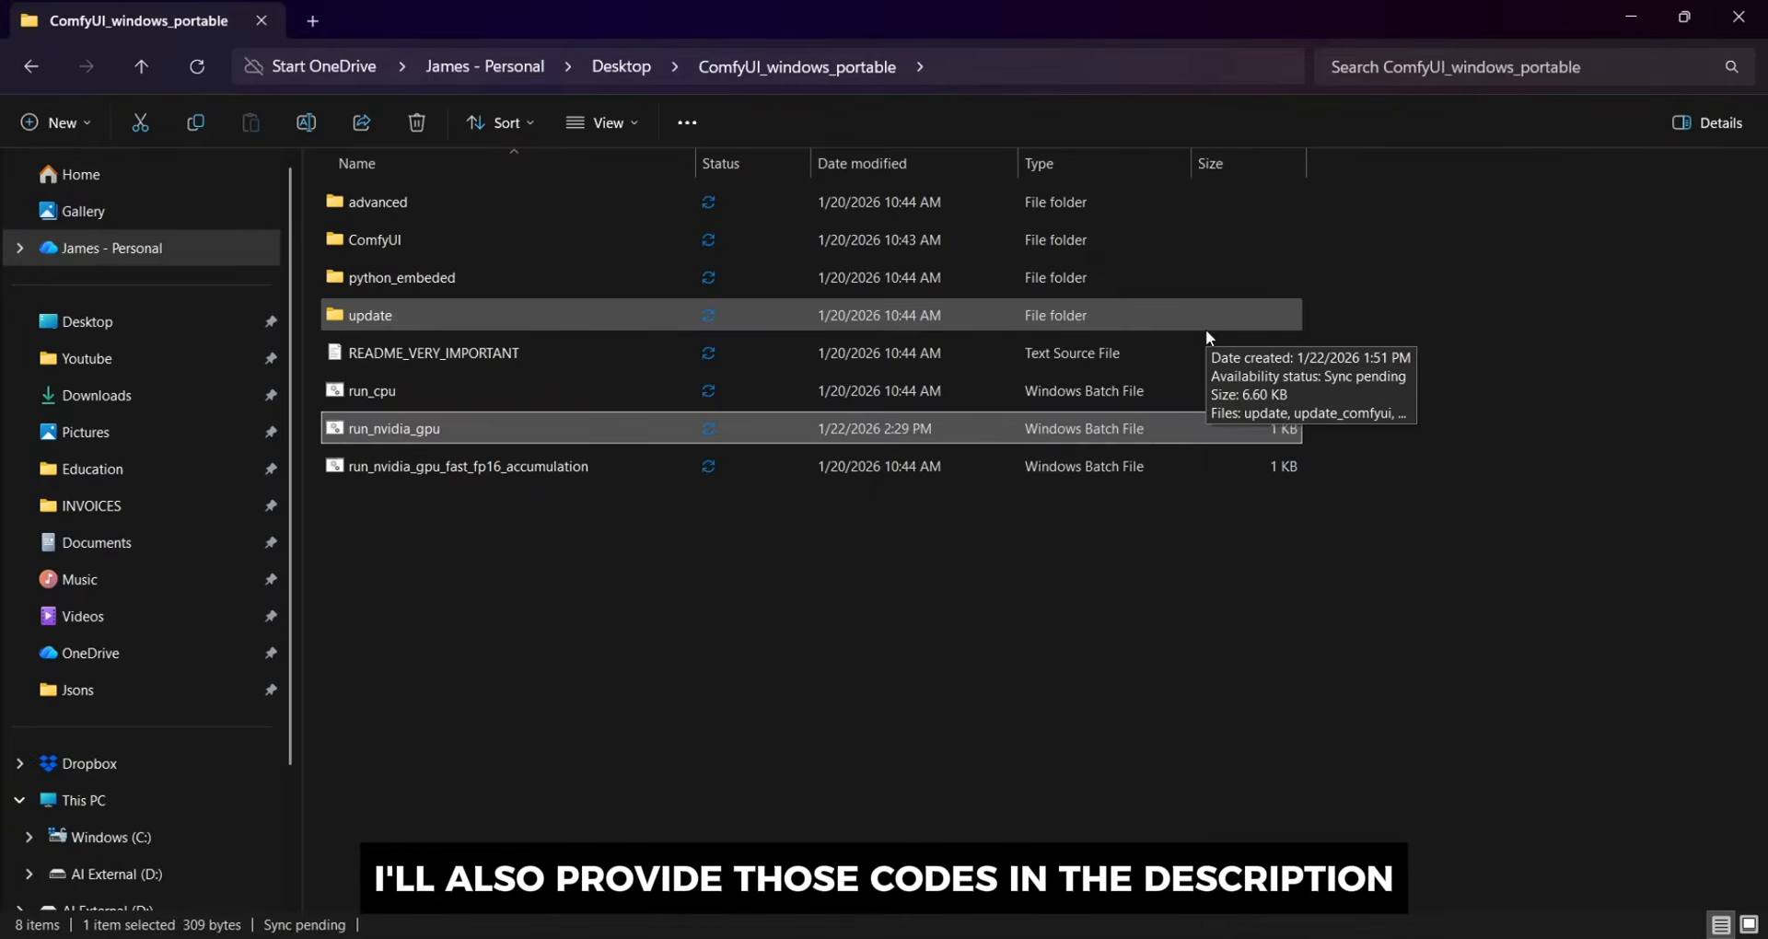
left_click(395, 552)
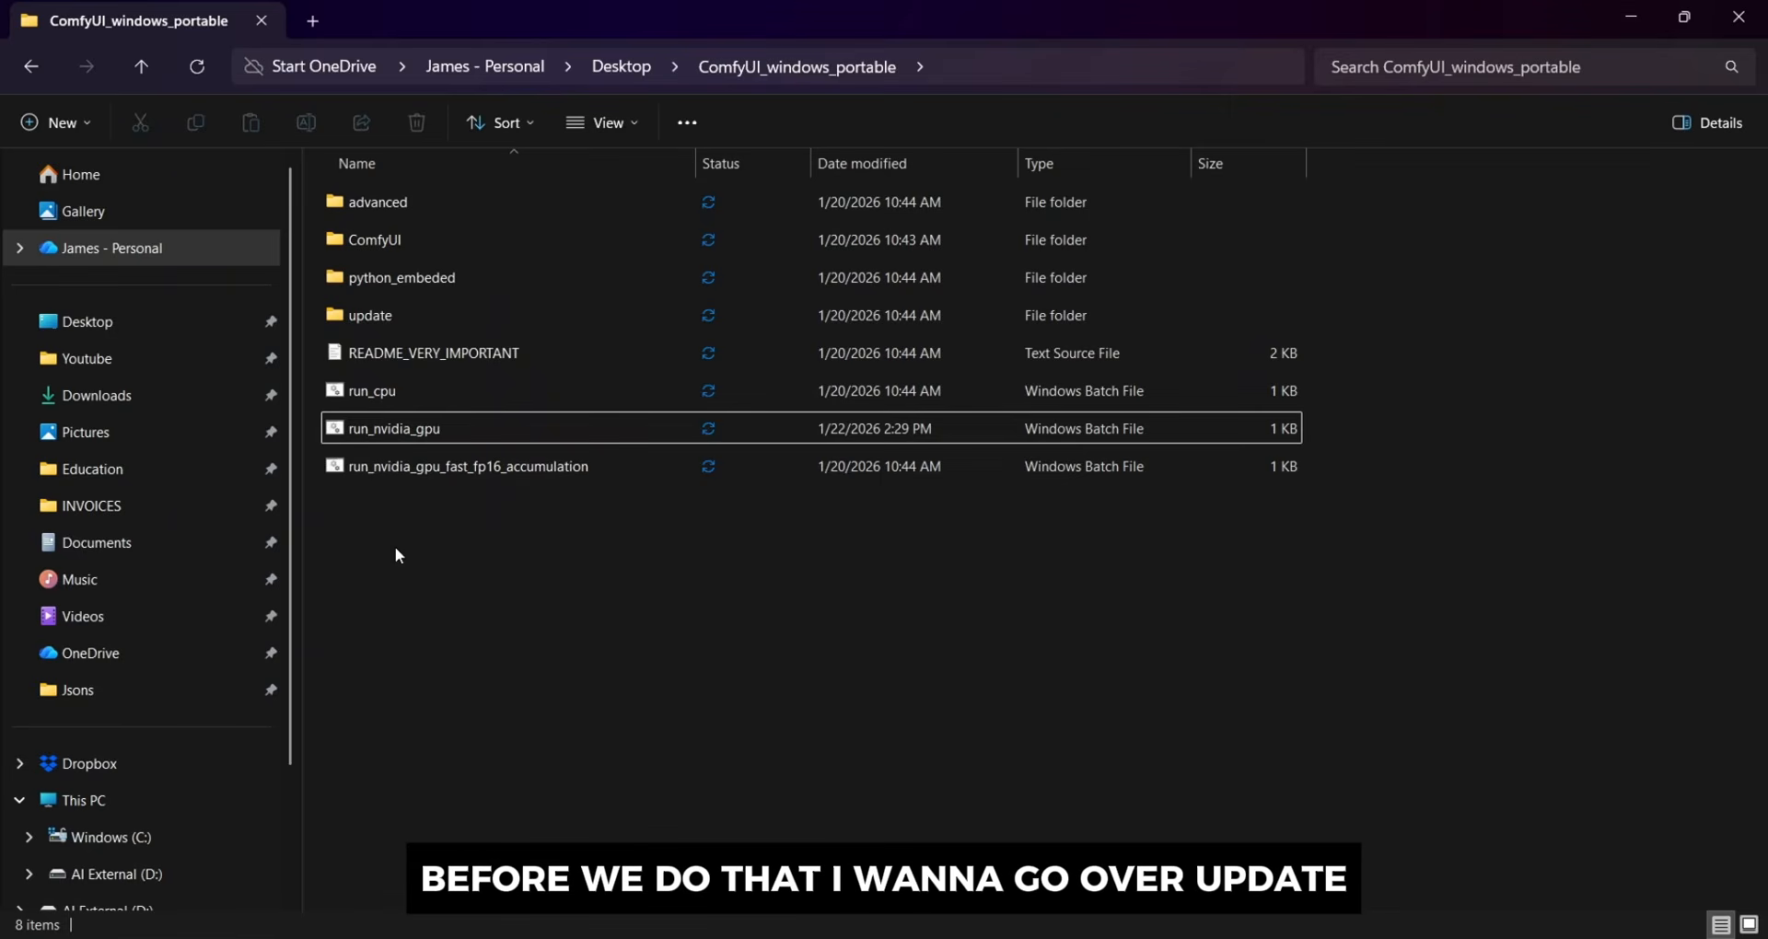
double_click(400, 319)
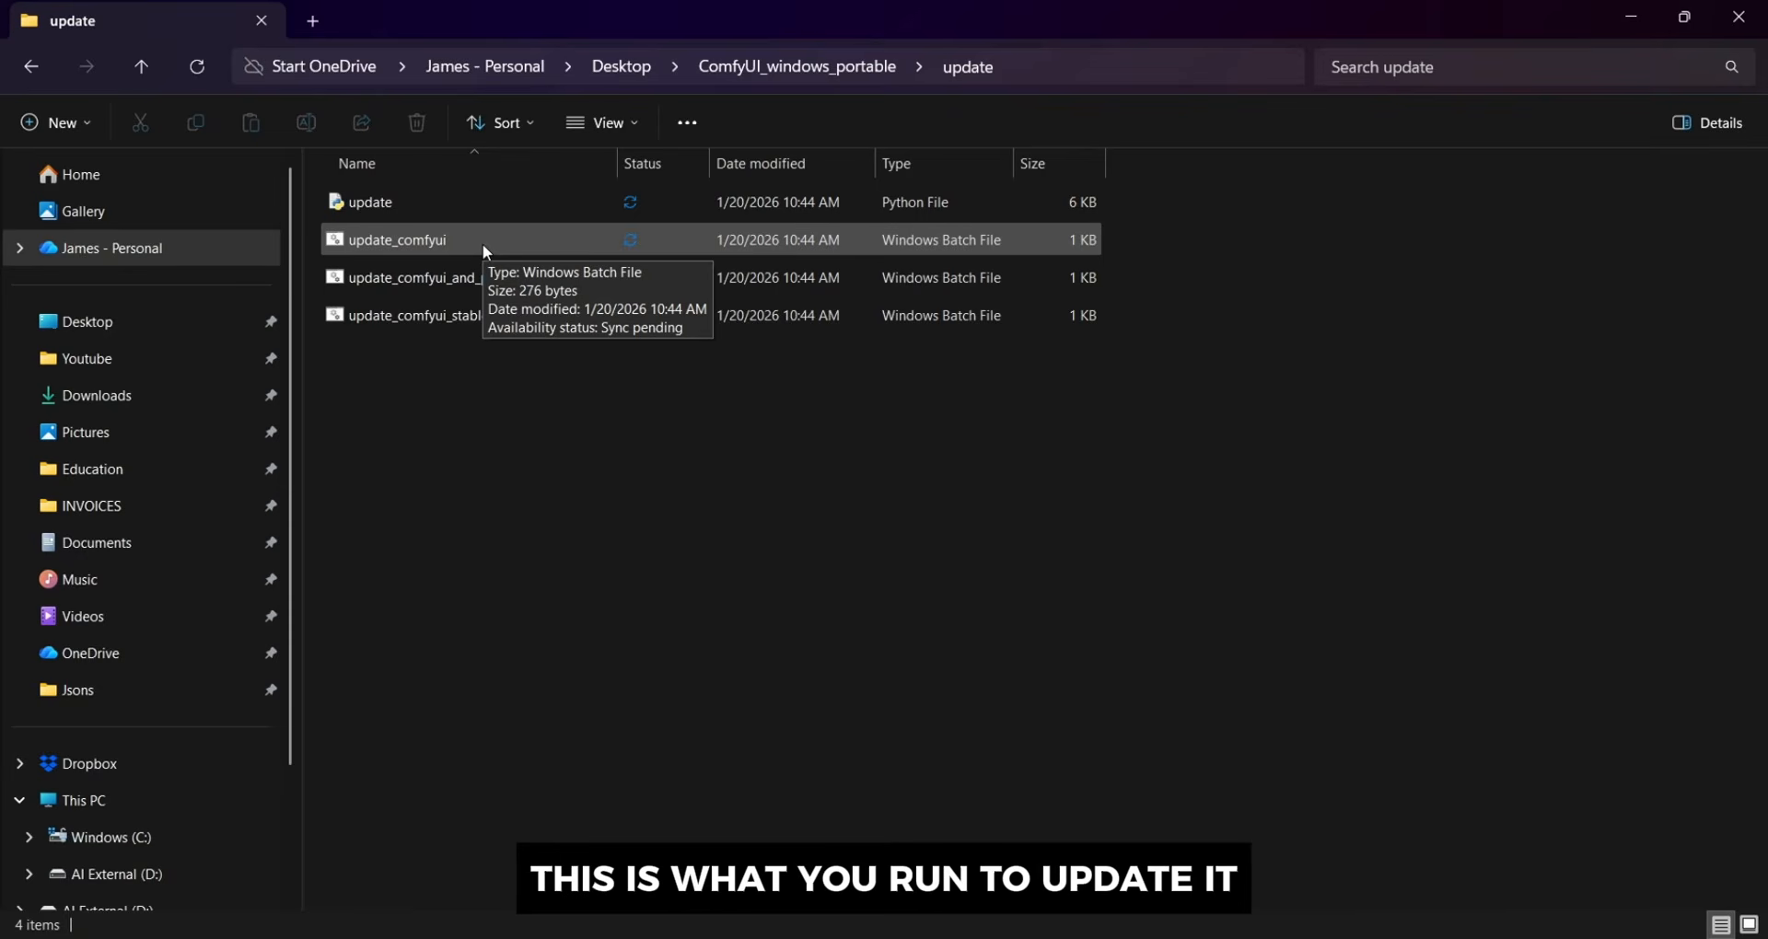
key("alt+Left")
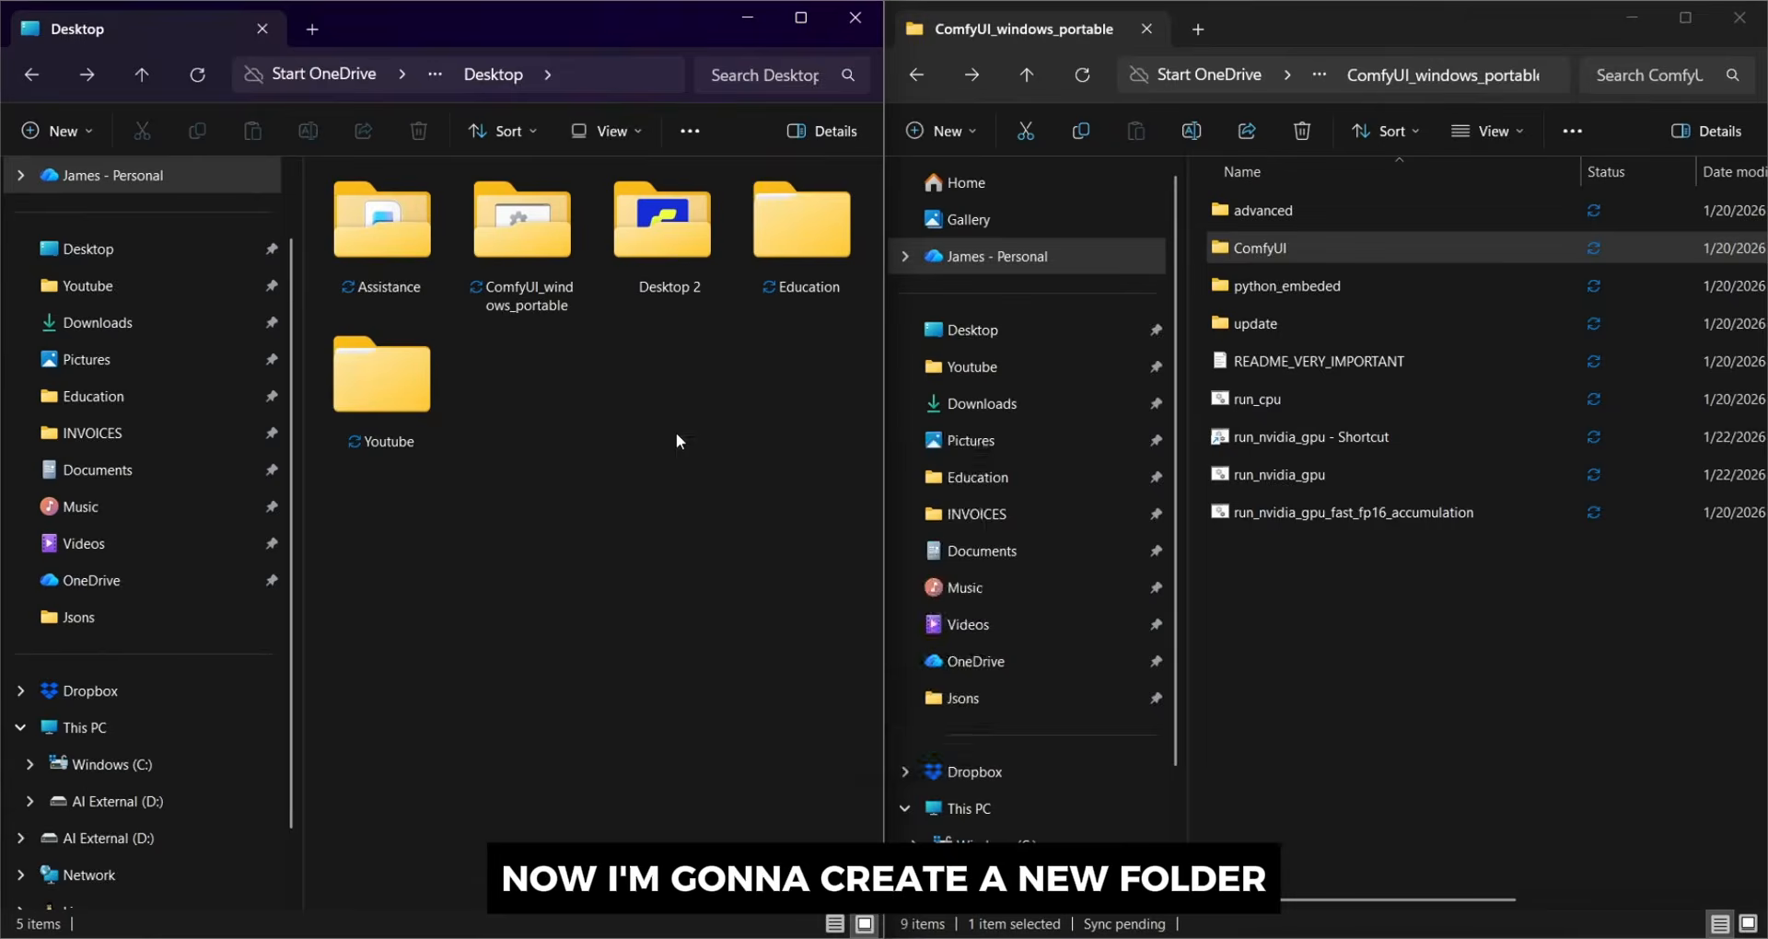
Create a new folder named ComfyUI on the Desktop
right_click(676, 433)
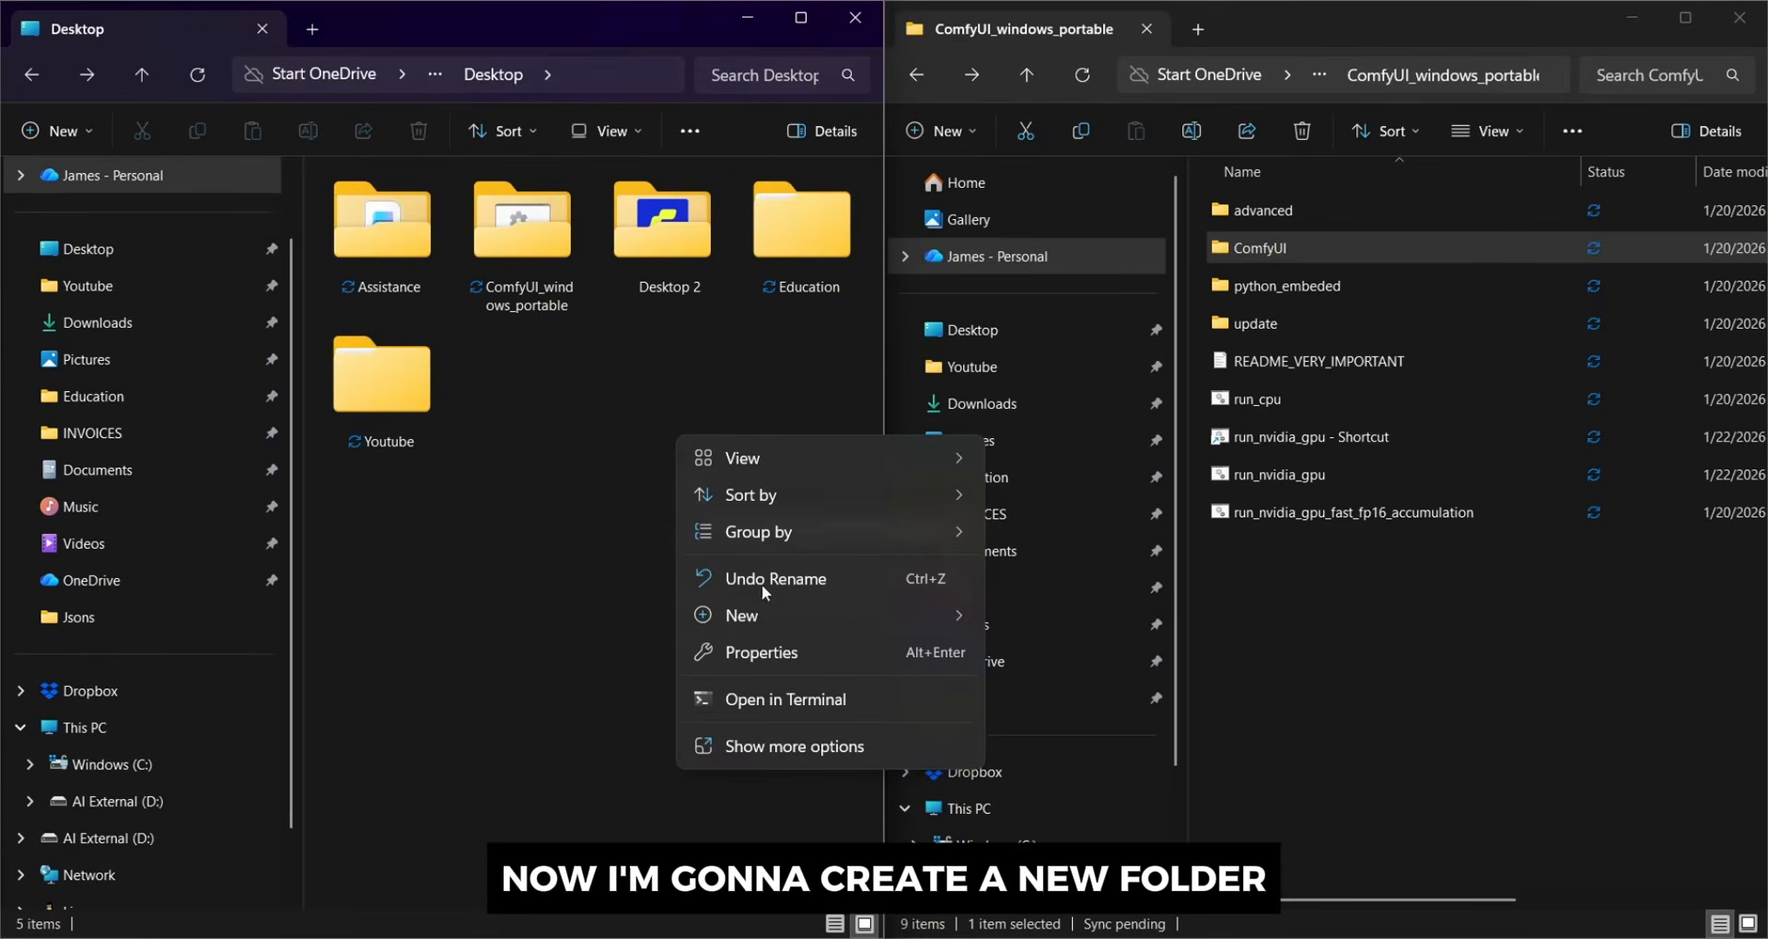
mouse_move(874, 607)
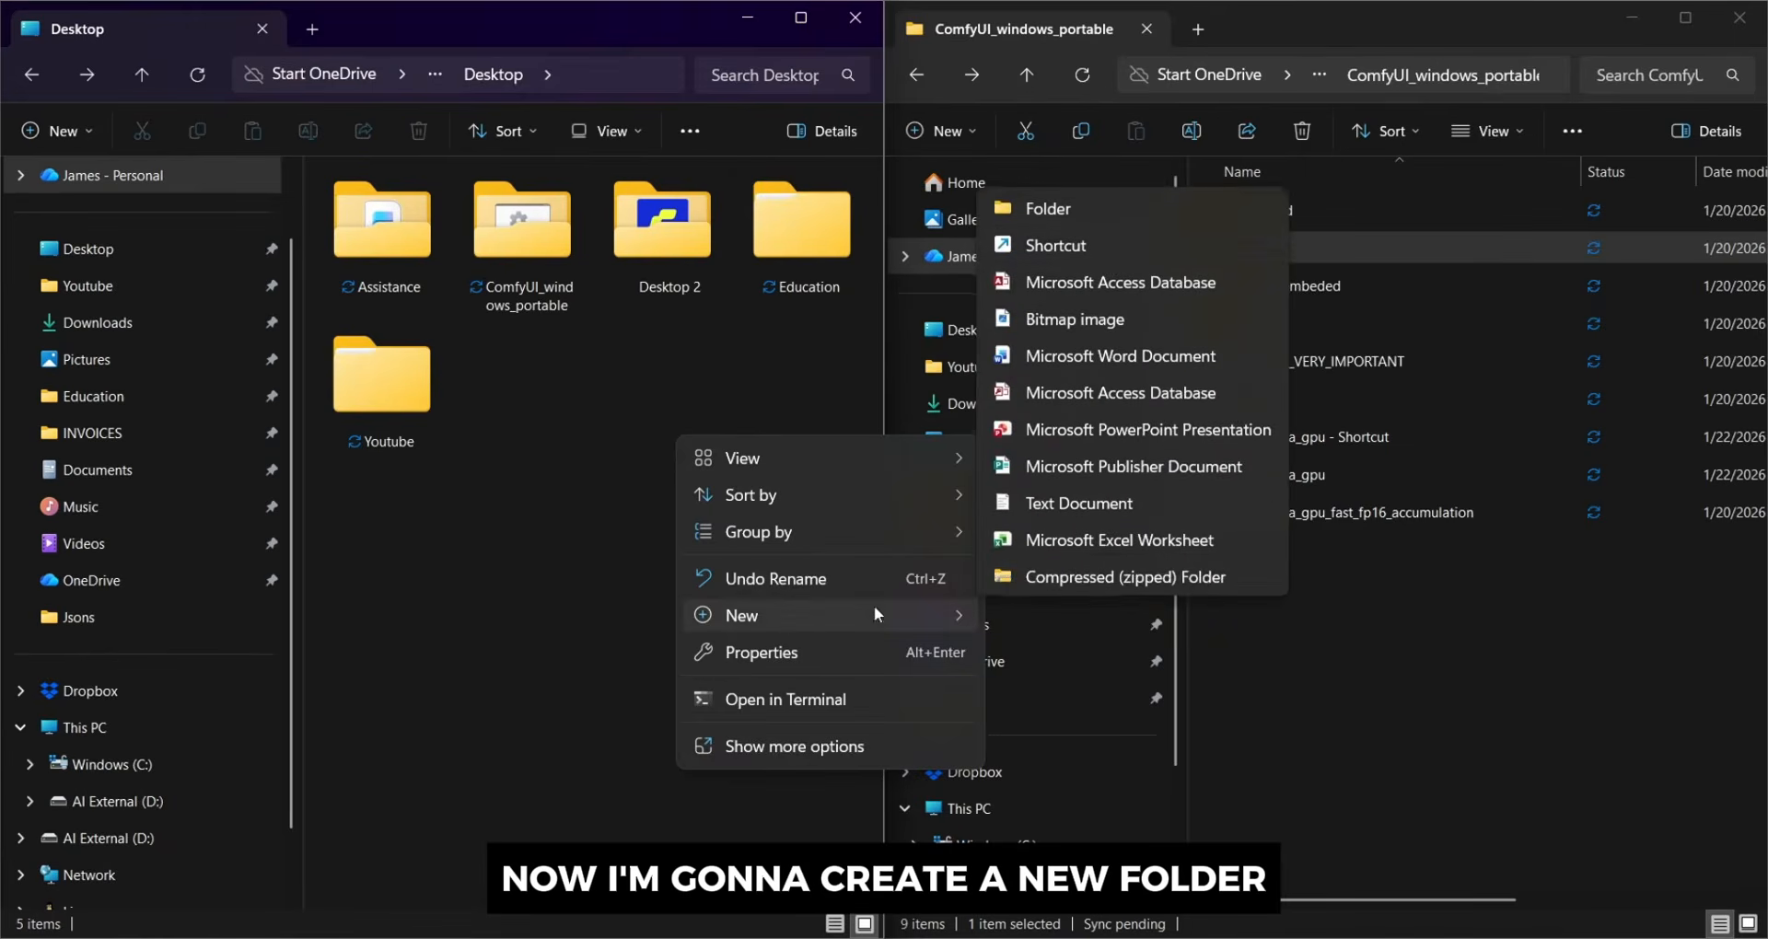
left_click(1146, 204)
type("Comf")
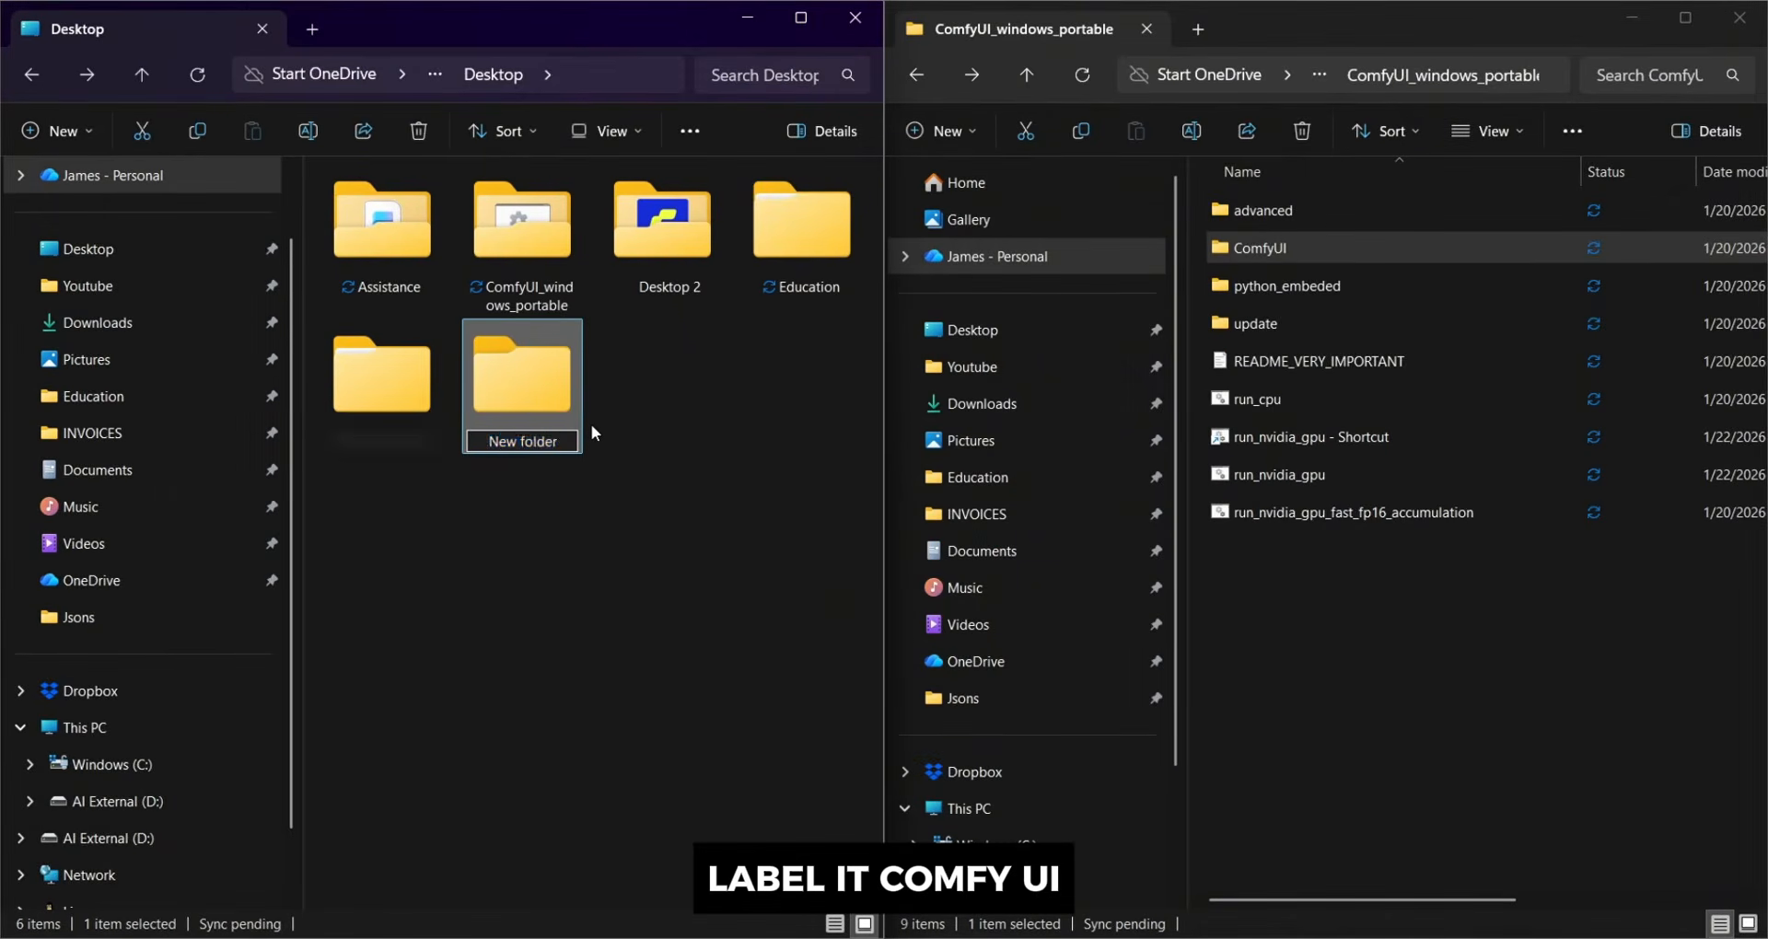
type("yUI")
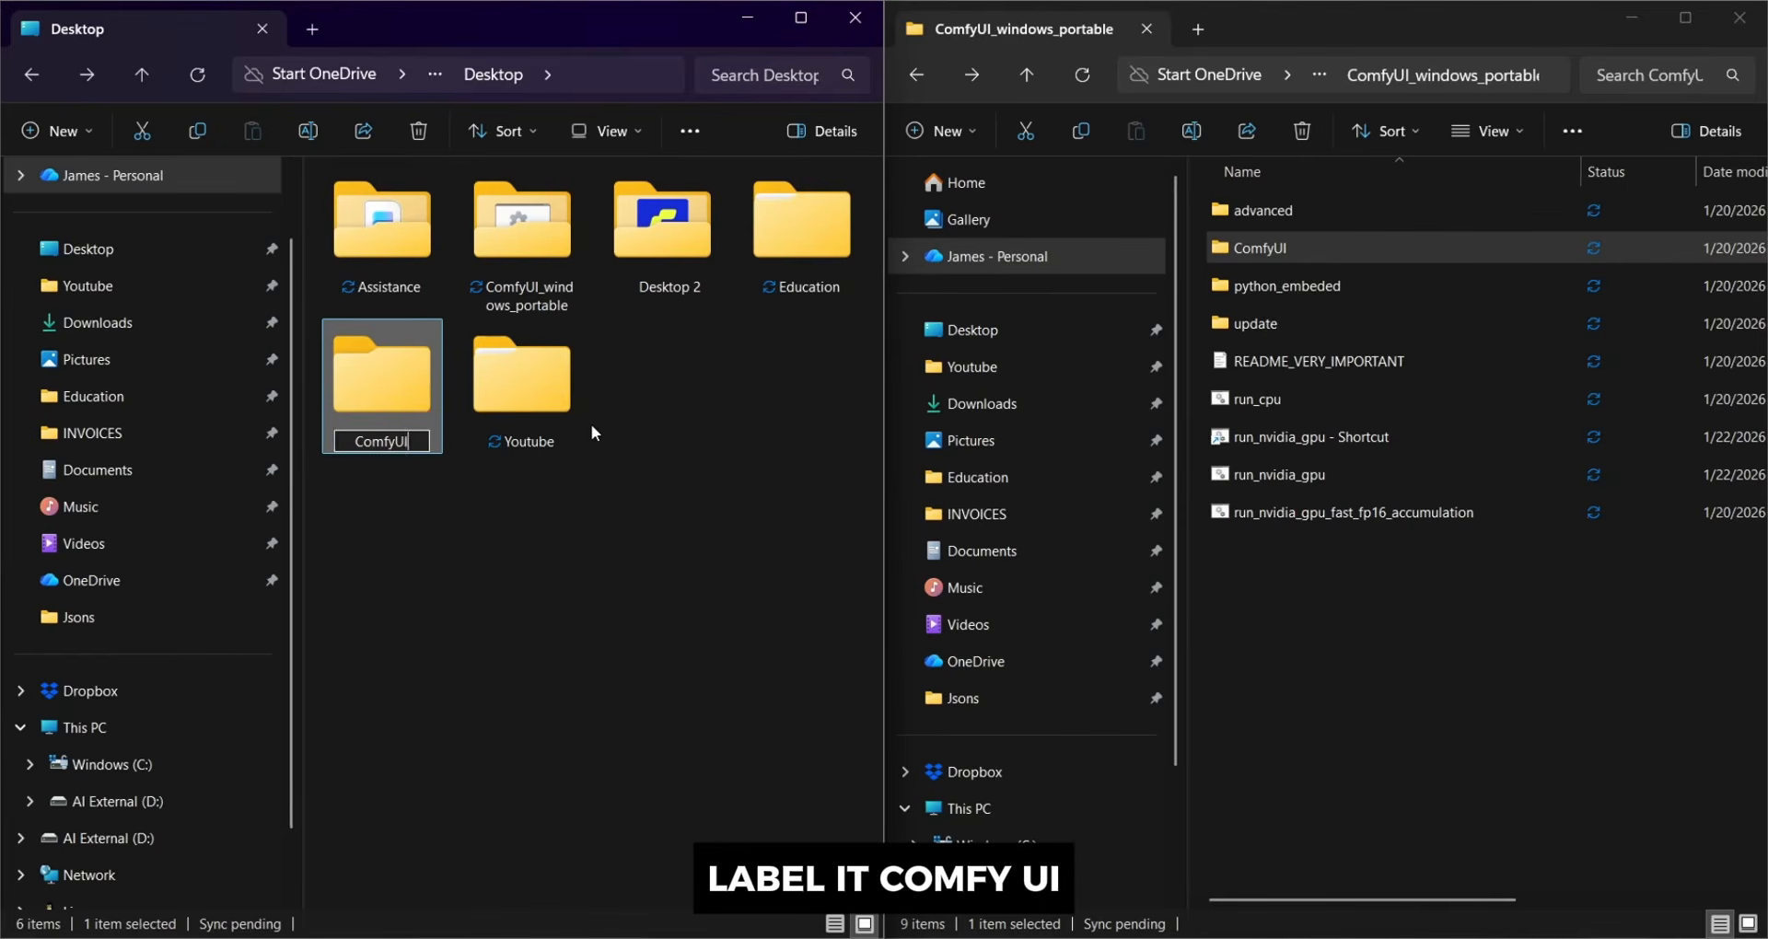
left_click(556, 746)
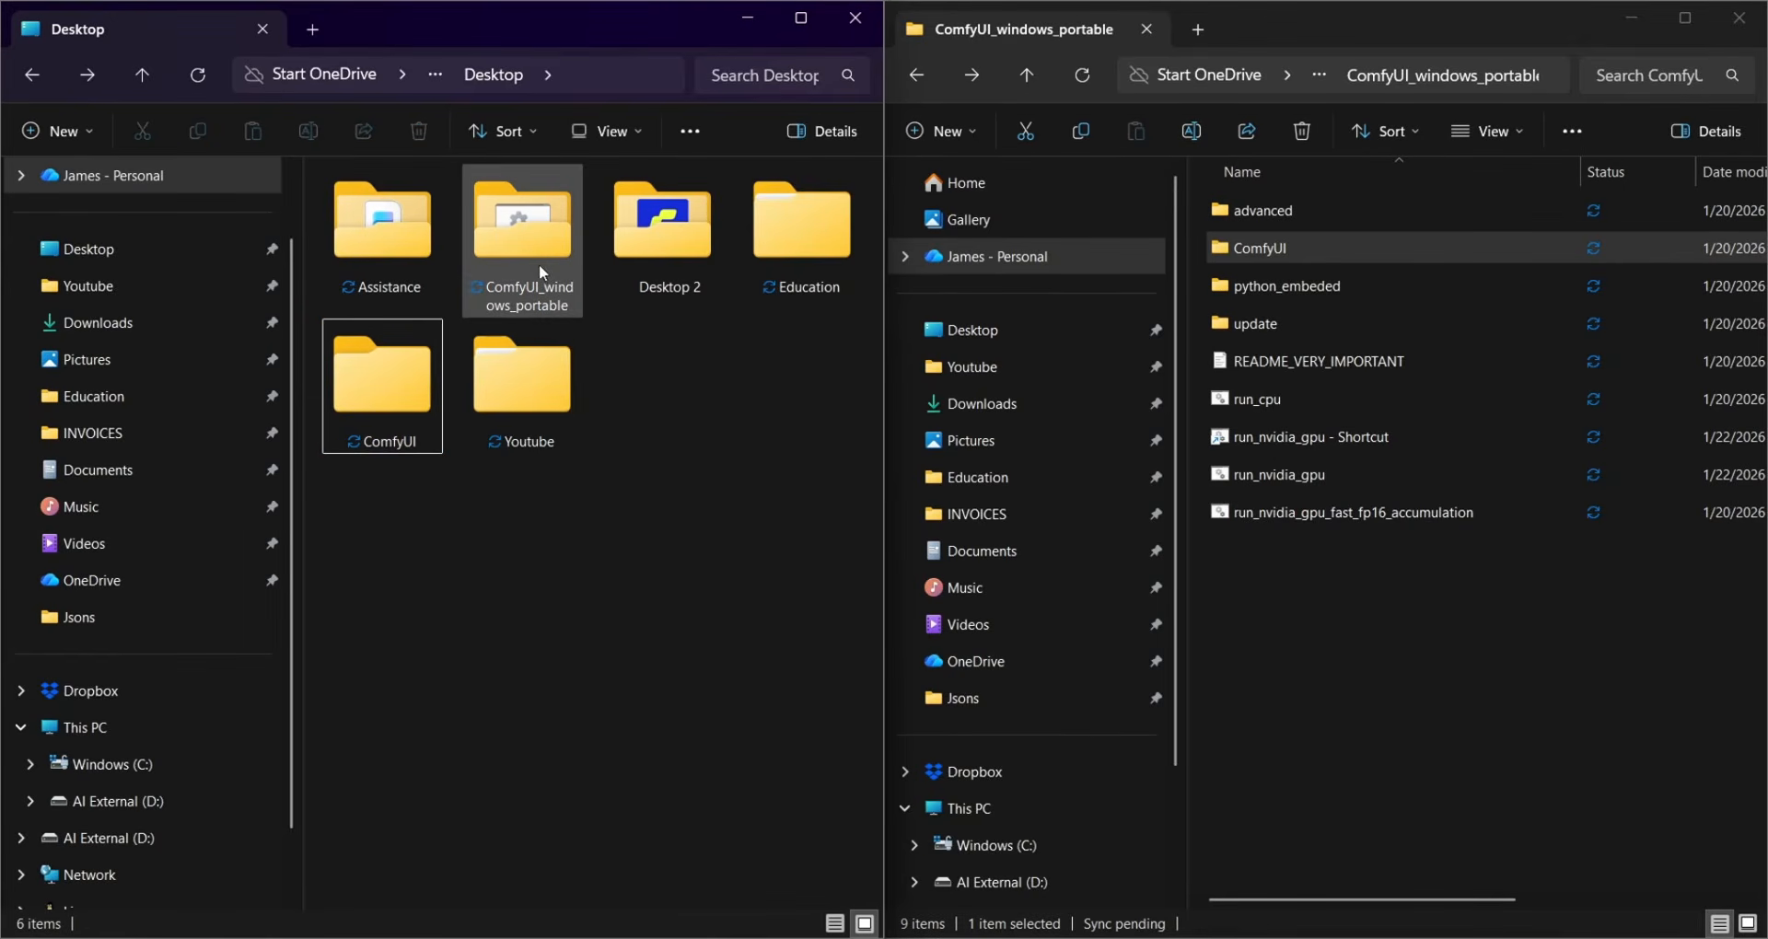
Move the ComfyUI_windows_portable folder into the new ComfyUI folder on the Desktop and open that folder
left_click_drag(513, 253, 405, 400)
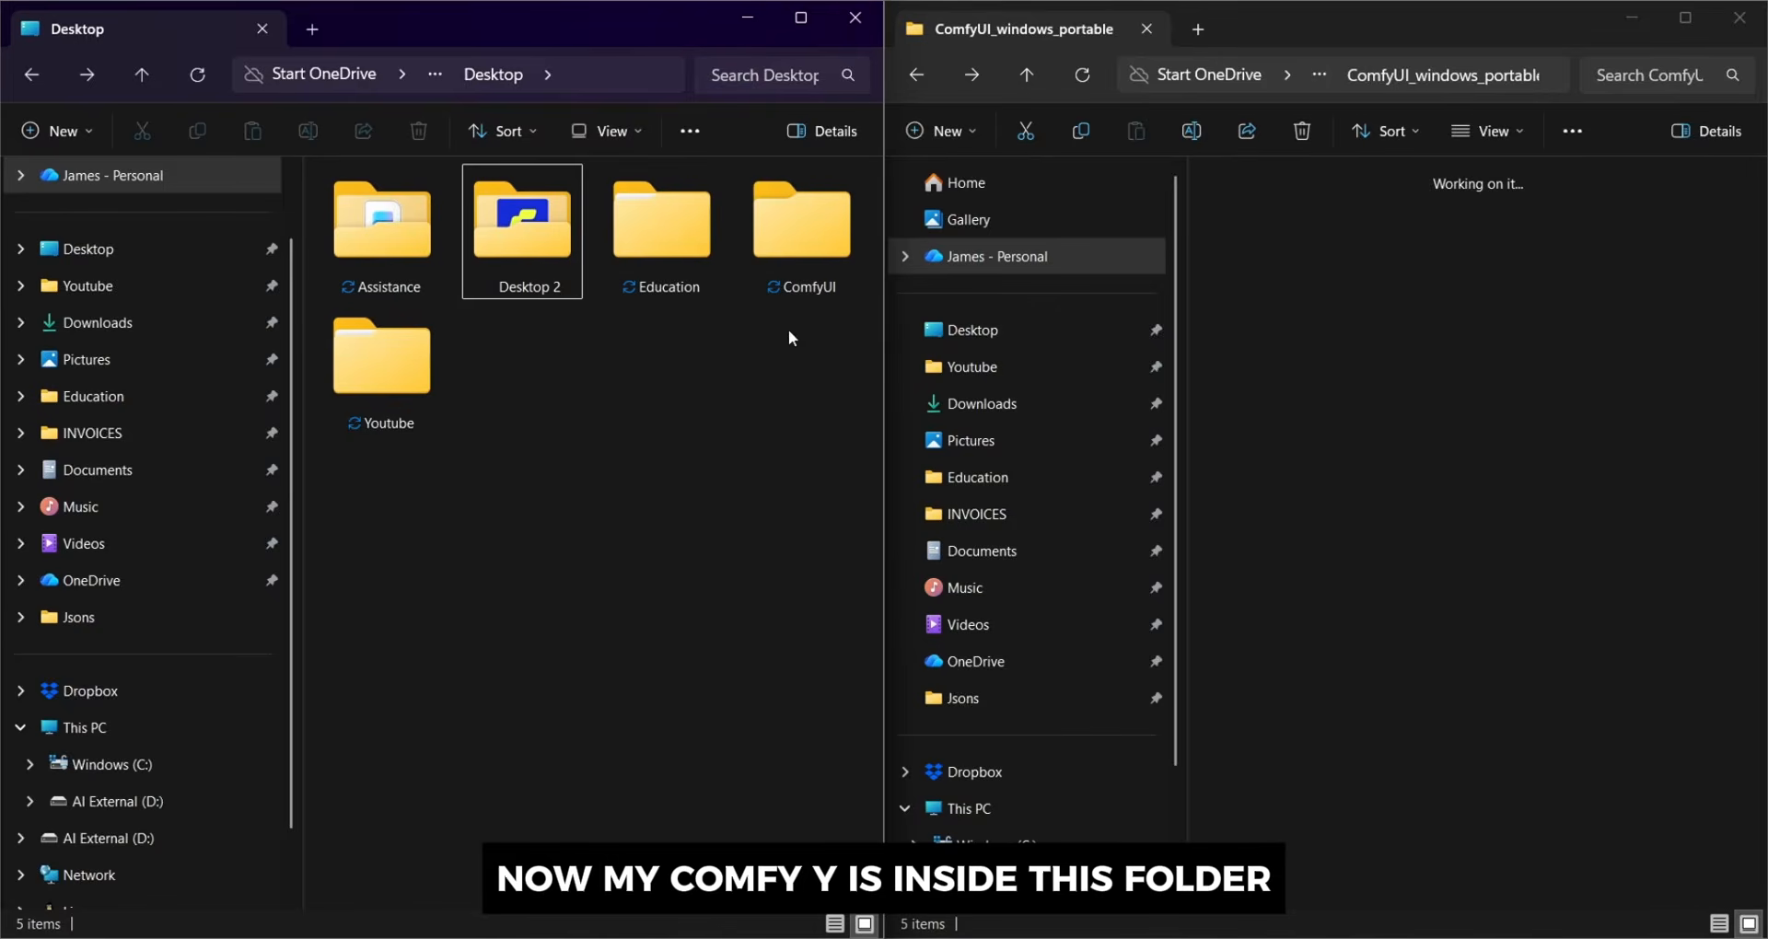
double_click(804, 252)
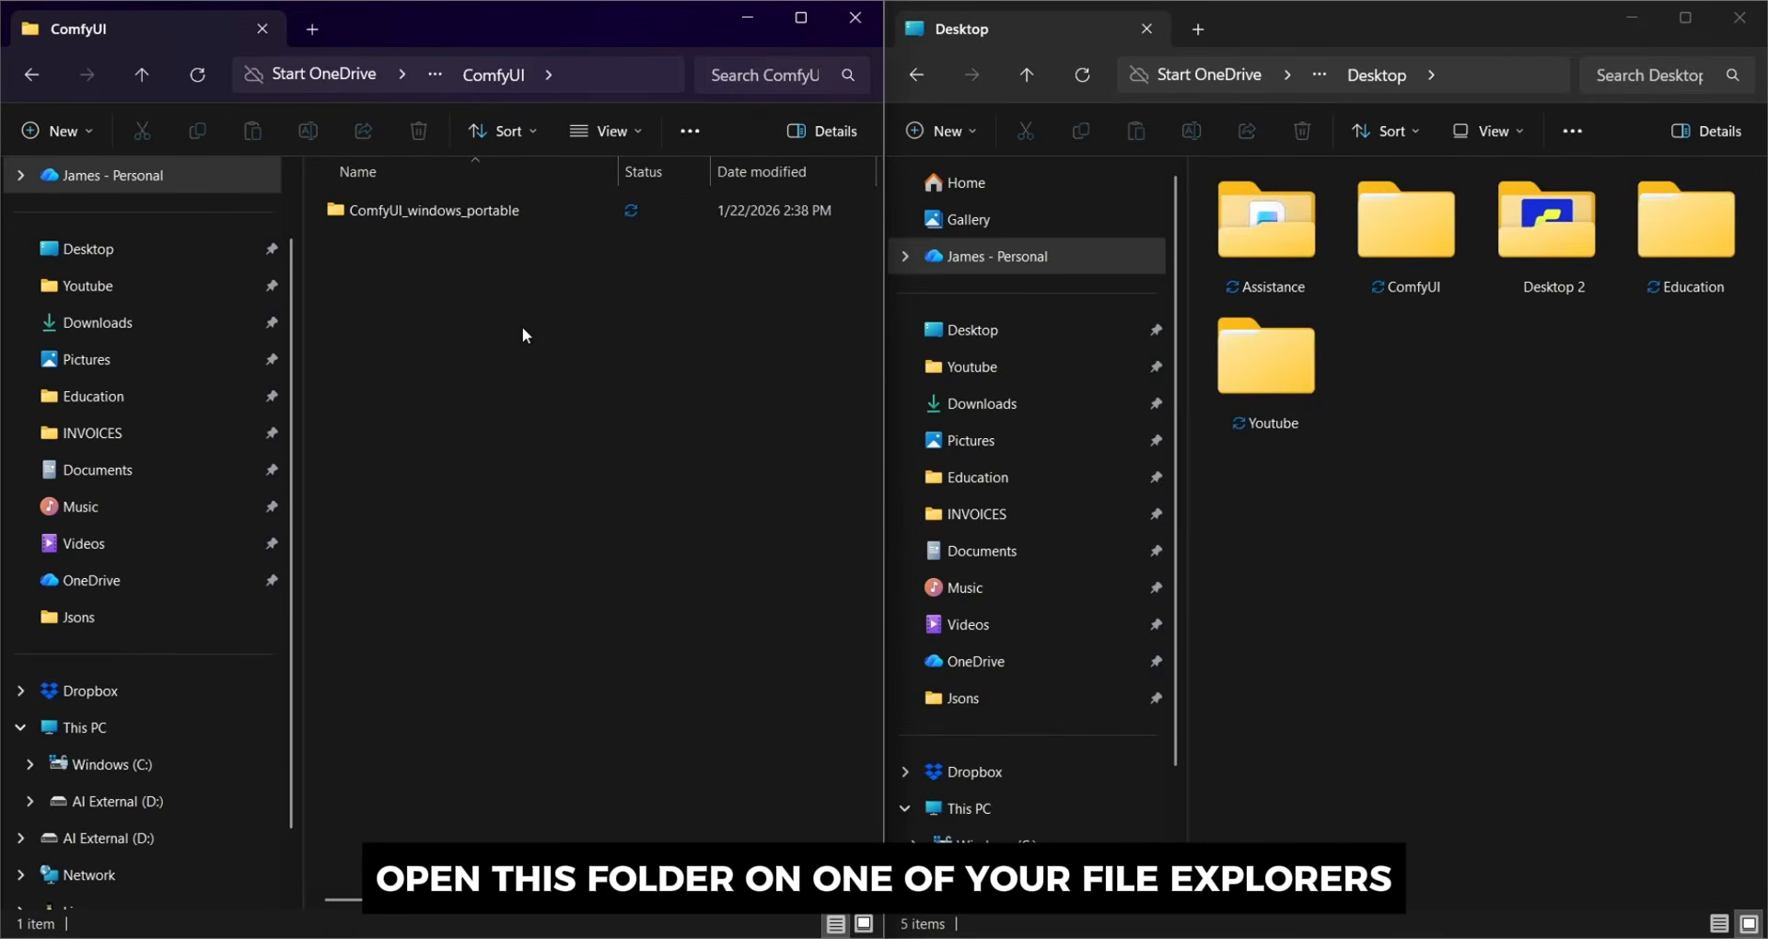
In the second File Explorer window, open the ComfyUI_windows_portable folder inside the Desktop's ComfyUI folder
left_click(1440, 531)
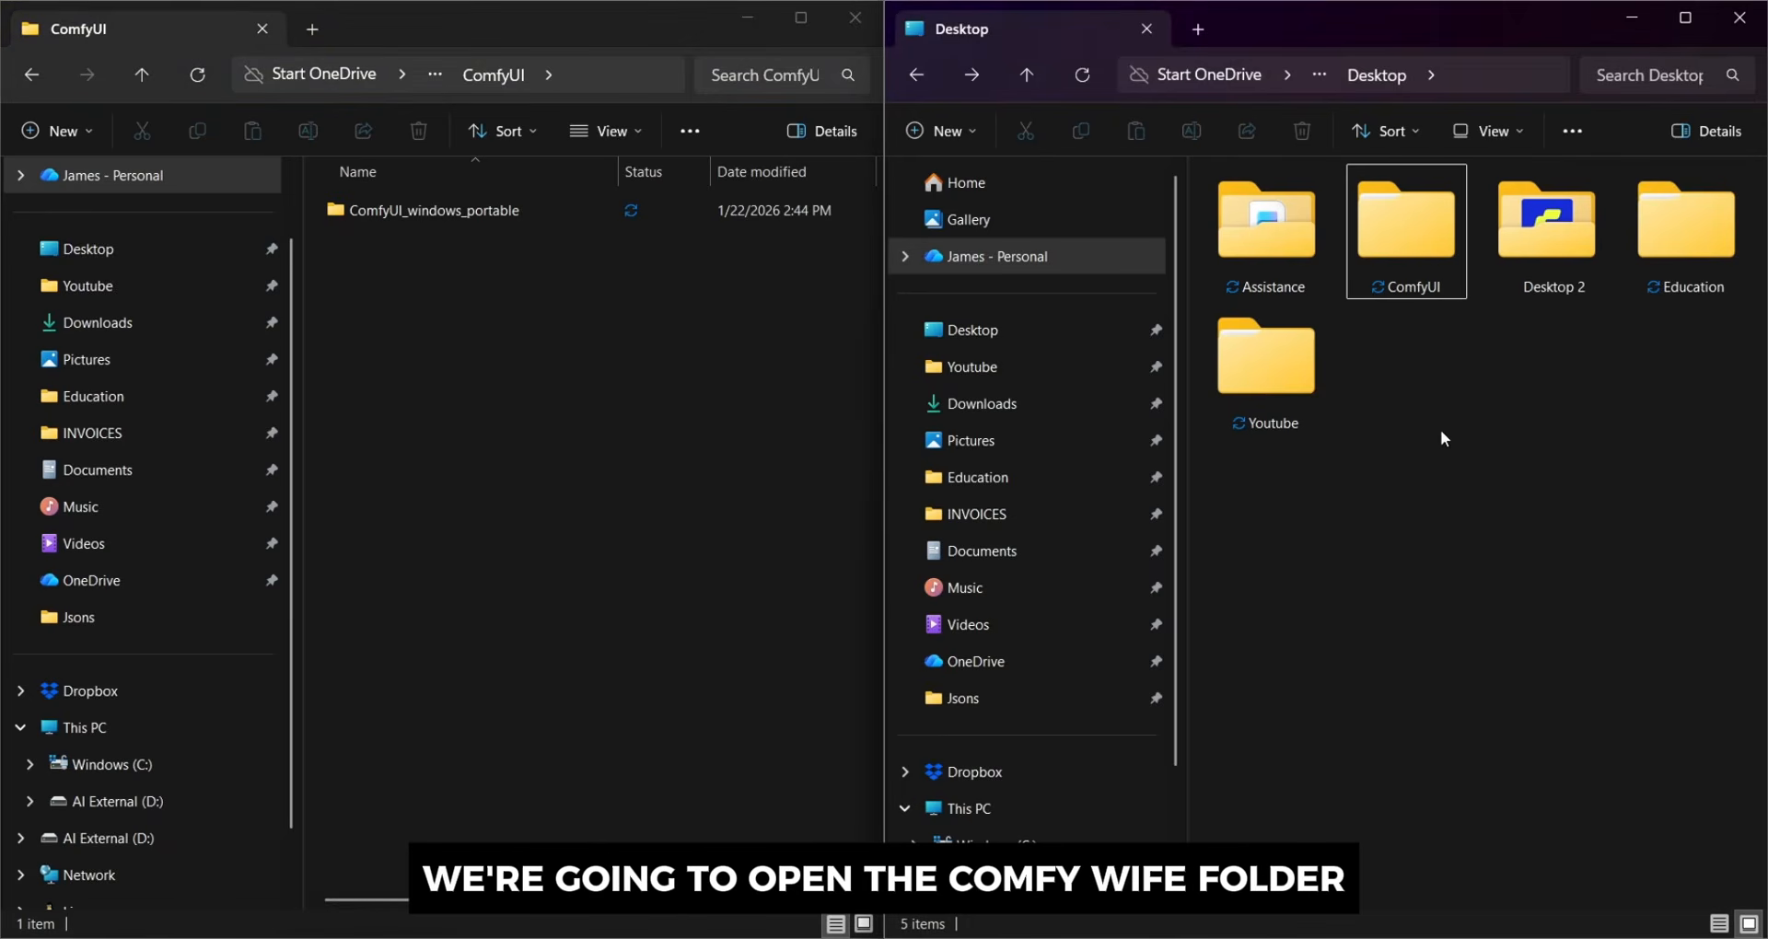
left_click(1411, 263)
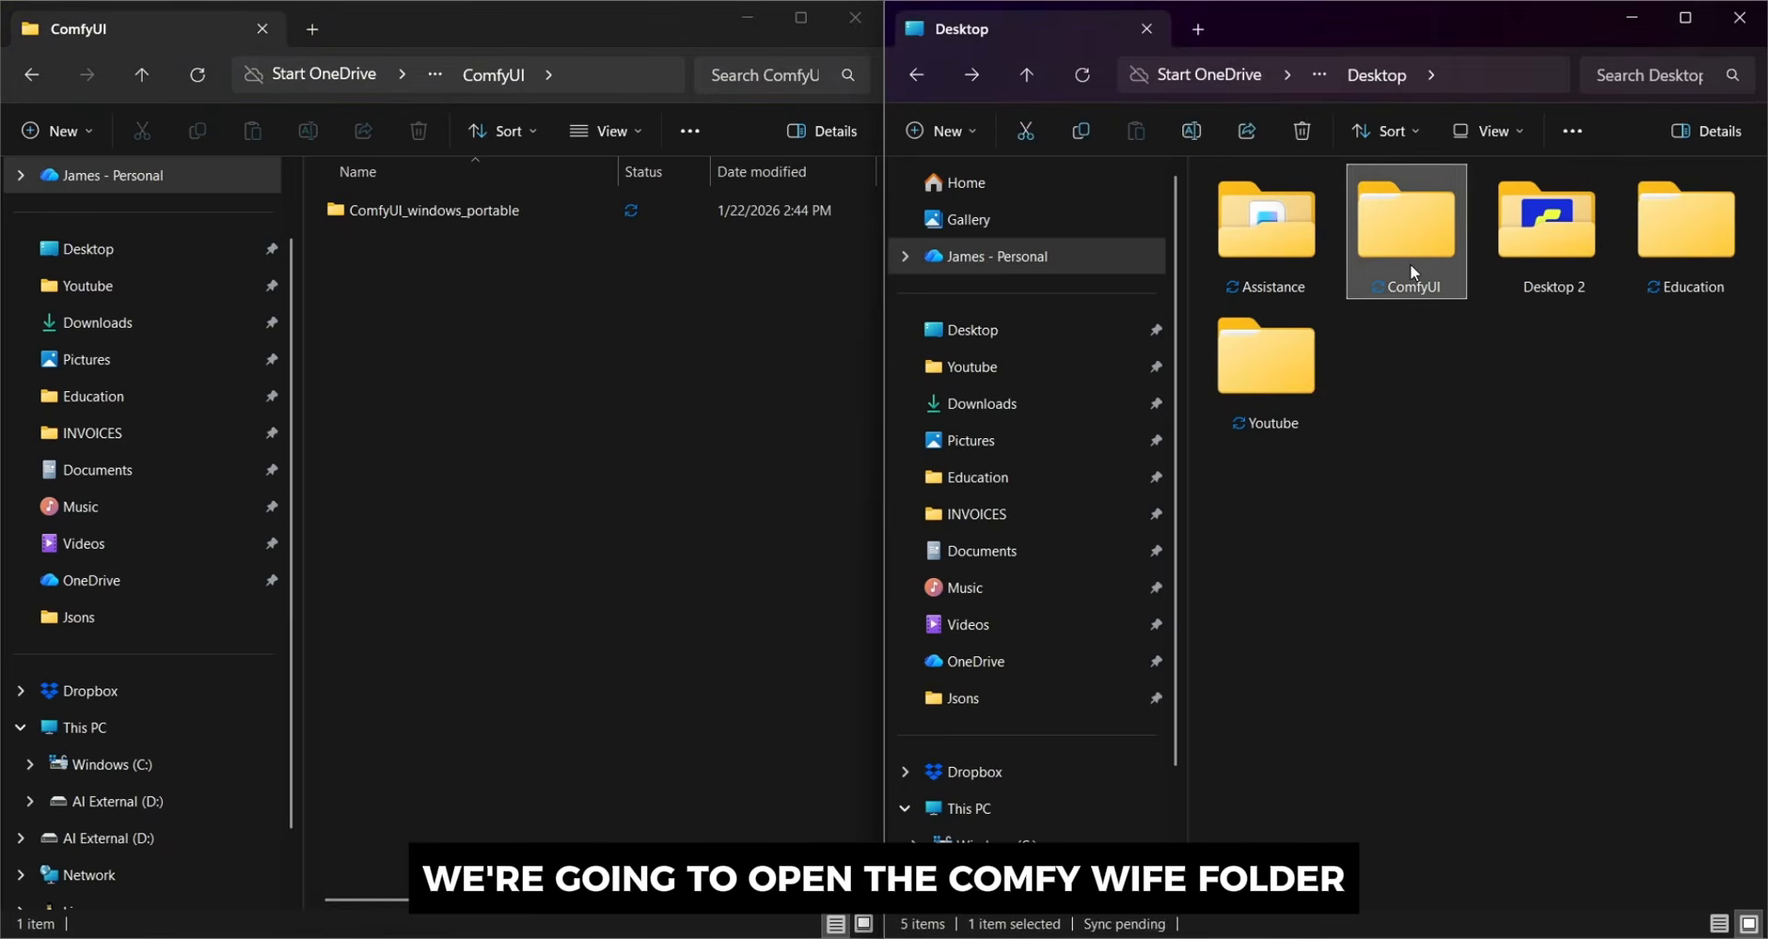
double_click(1410, 263)
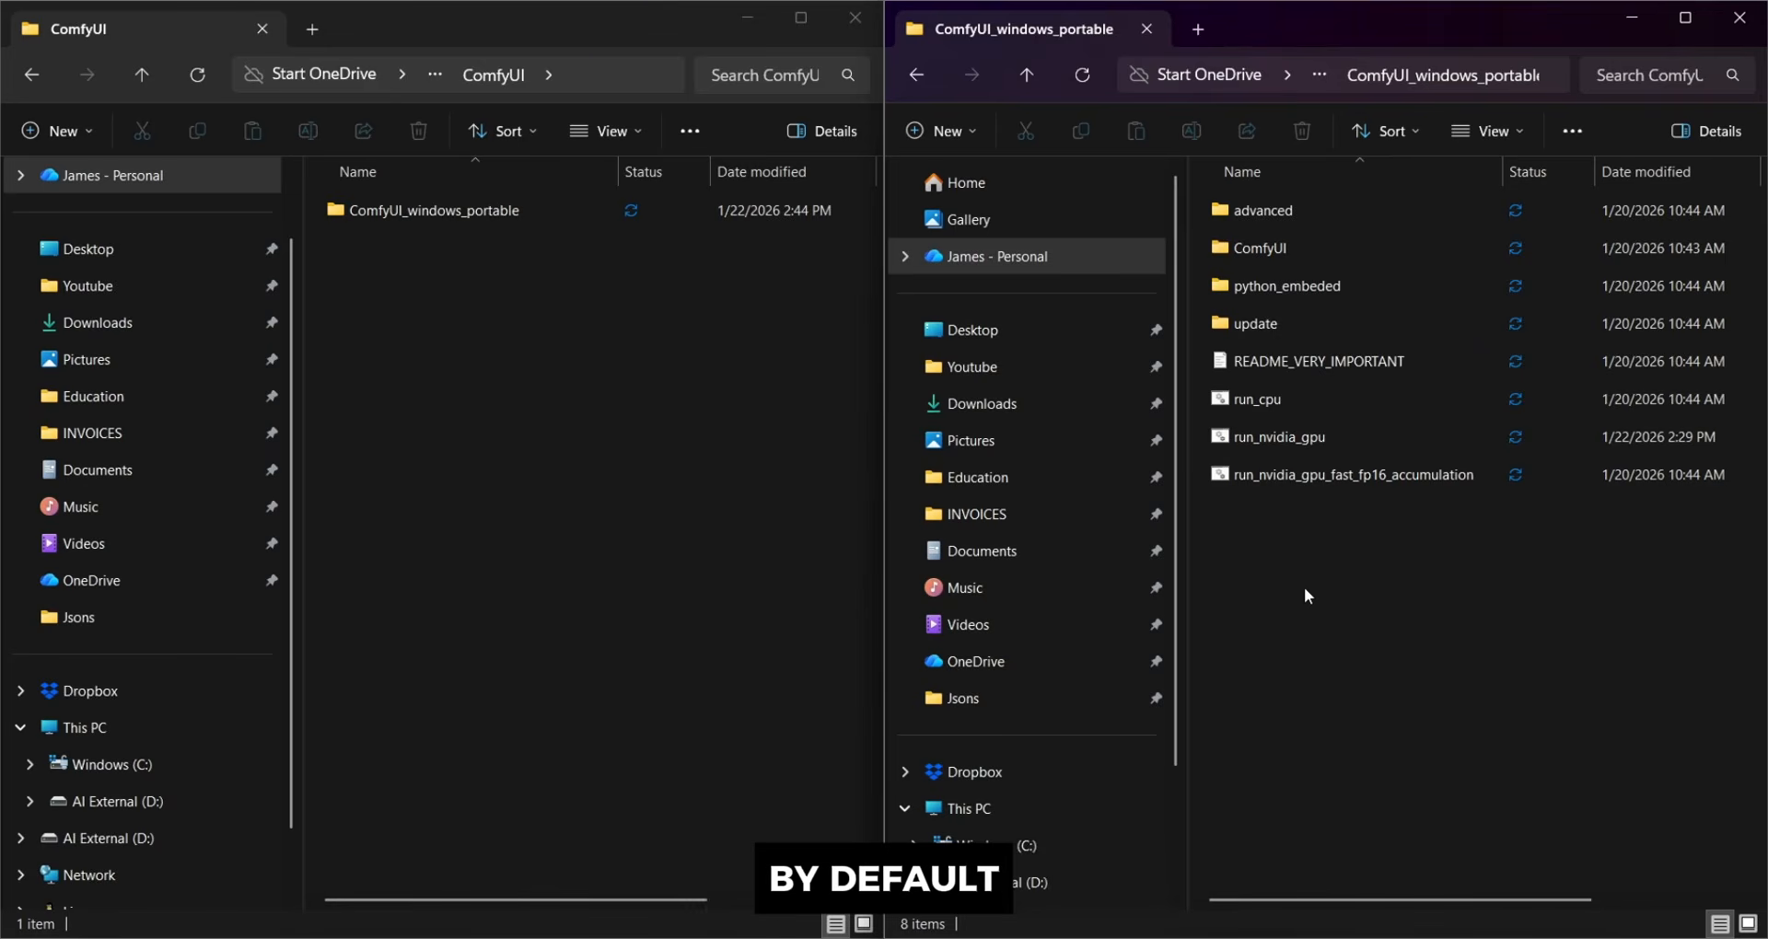
Create a shortcut to the run_nvidia_gpu batch file and move it into the Desktop's ComfyUI folder
left_click(1299, 438)
right_click(1298, 436)
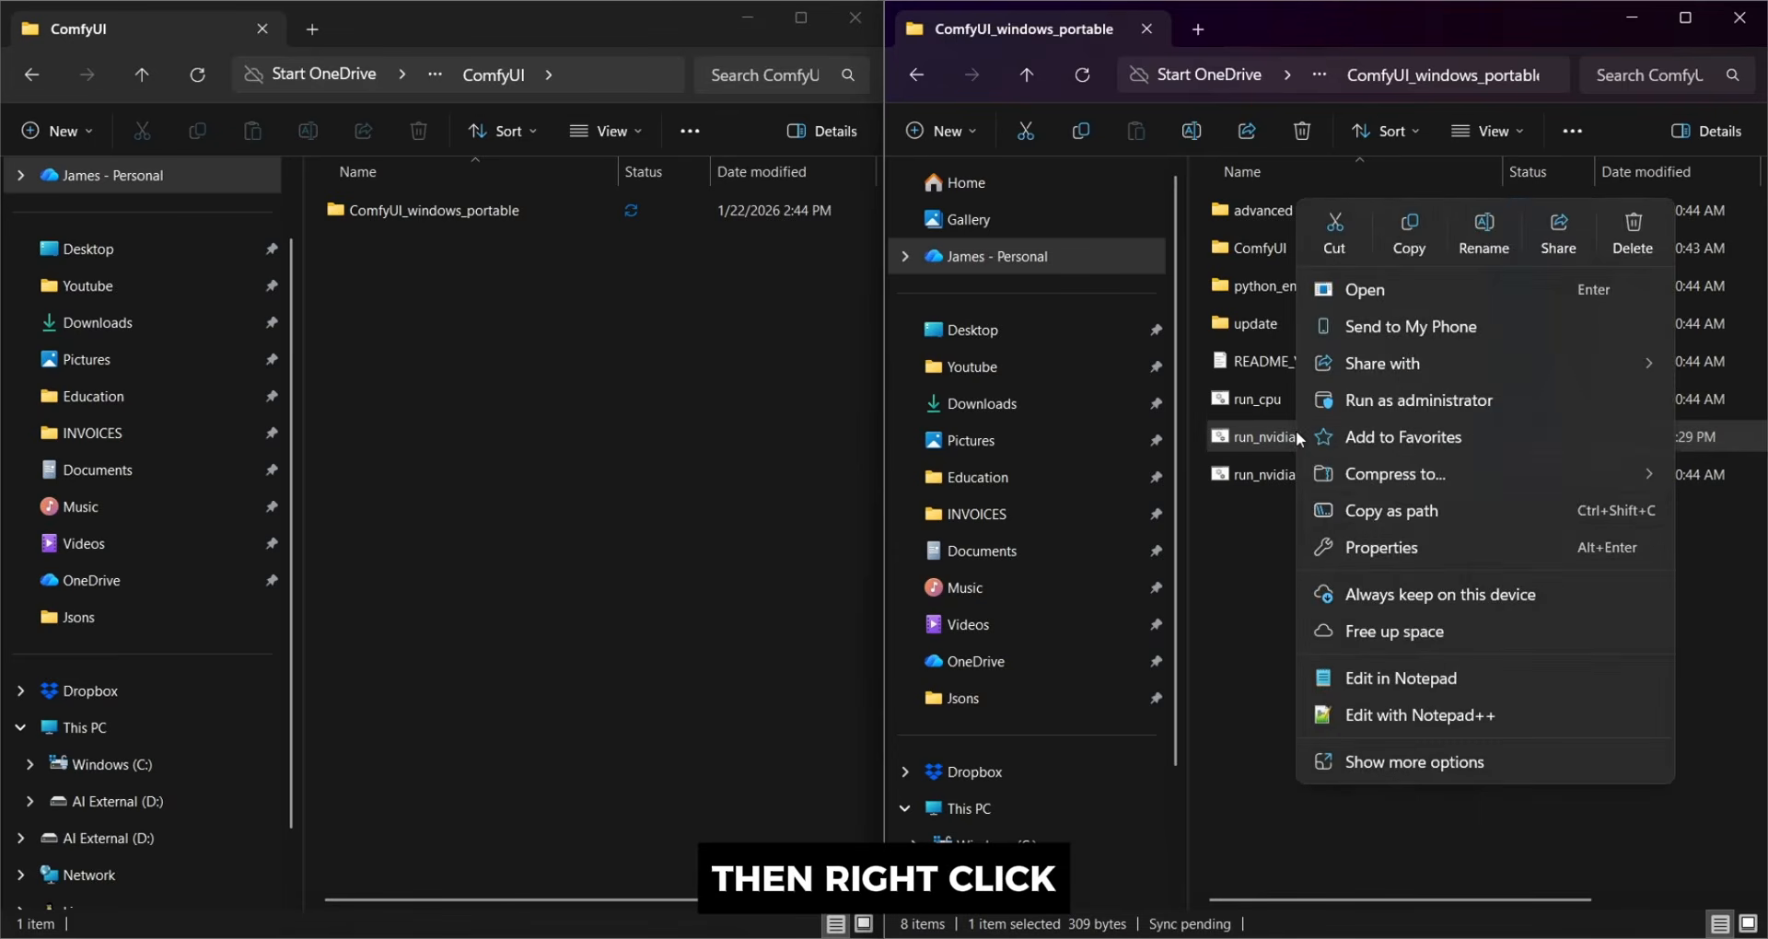
left_click(1416, 764)
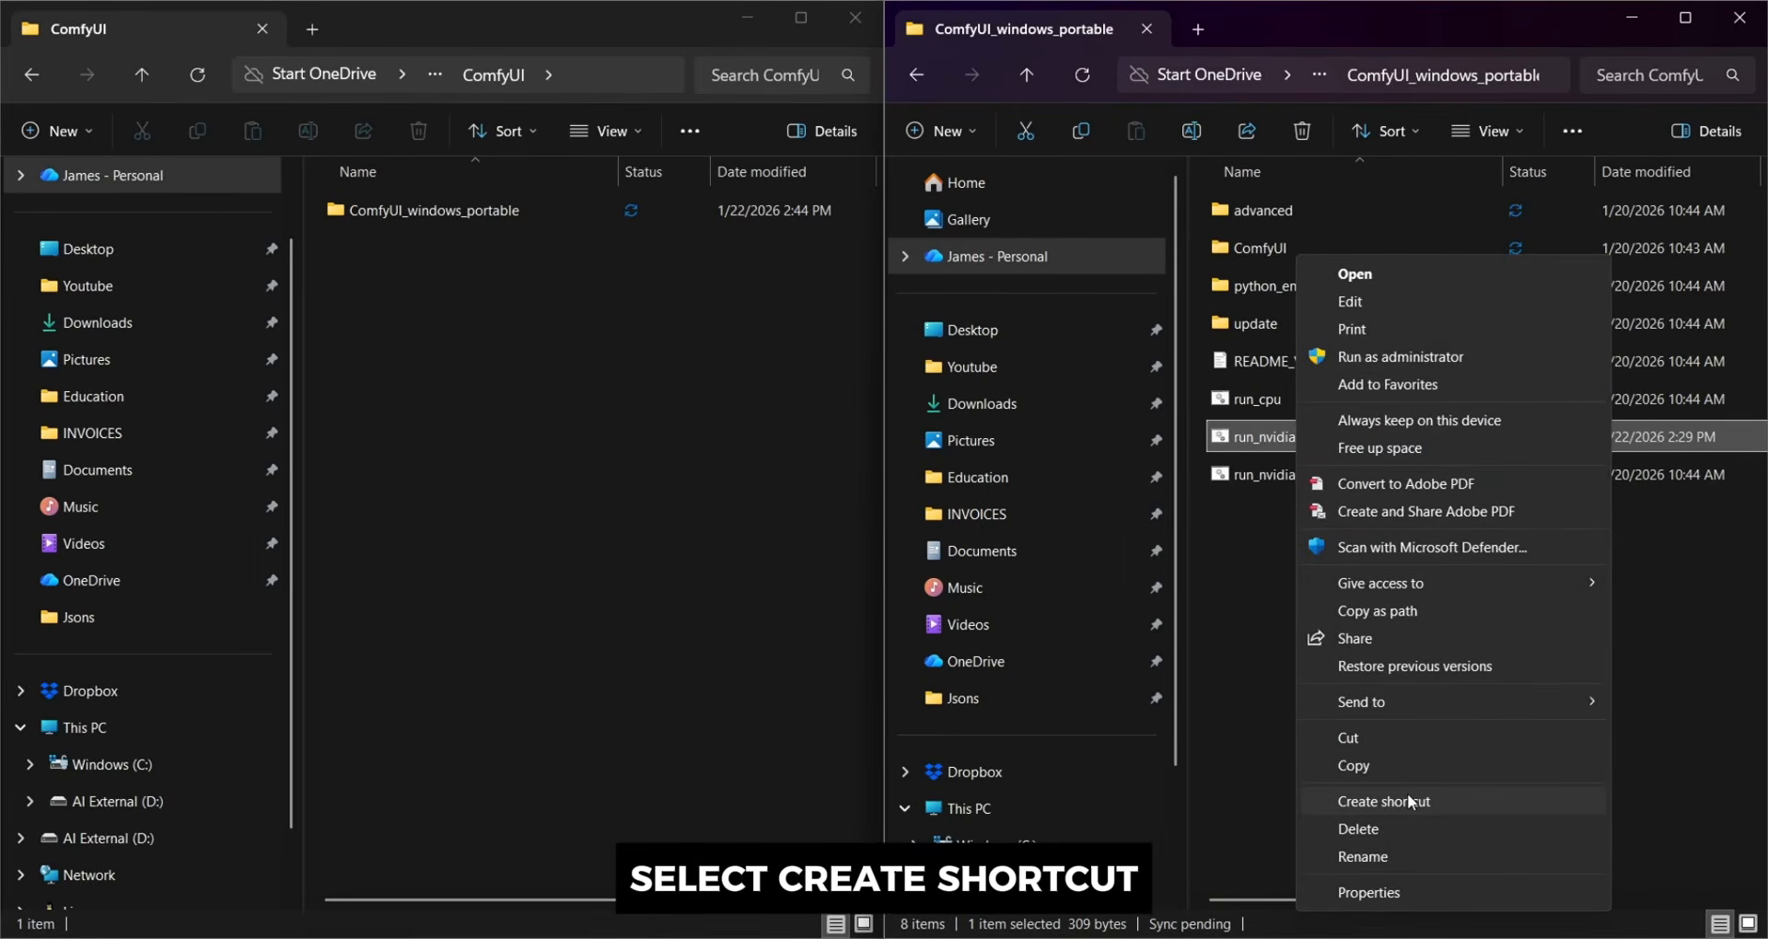
left_click(1408, 799)
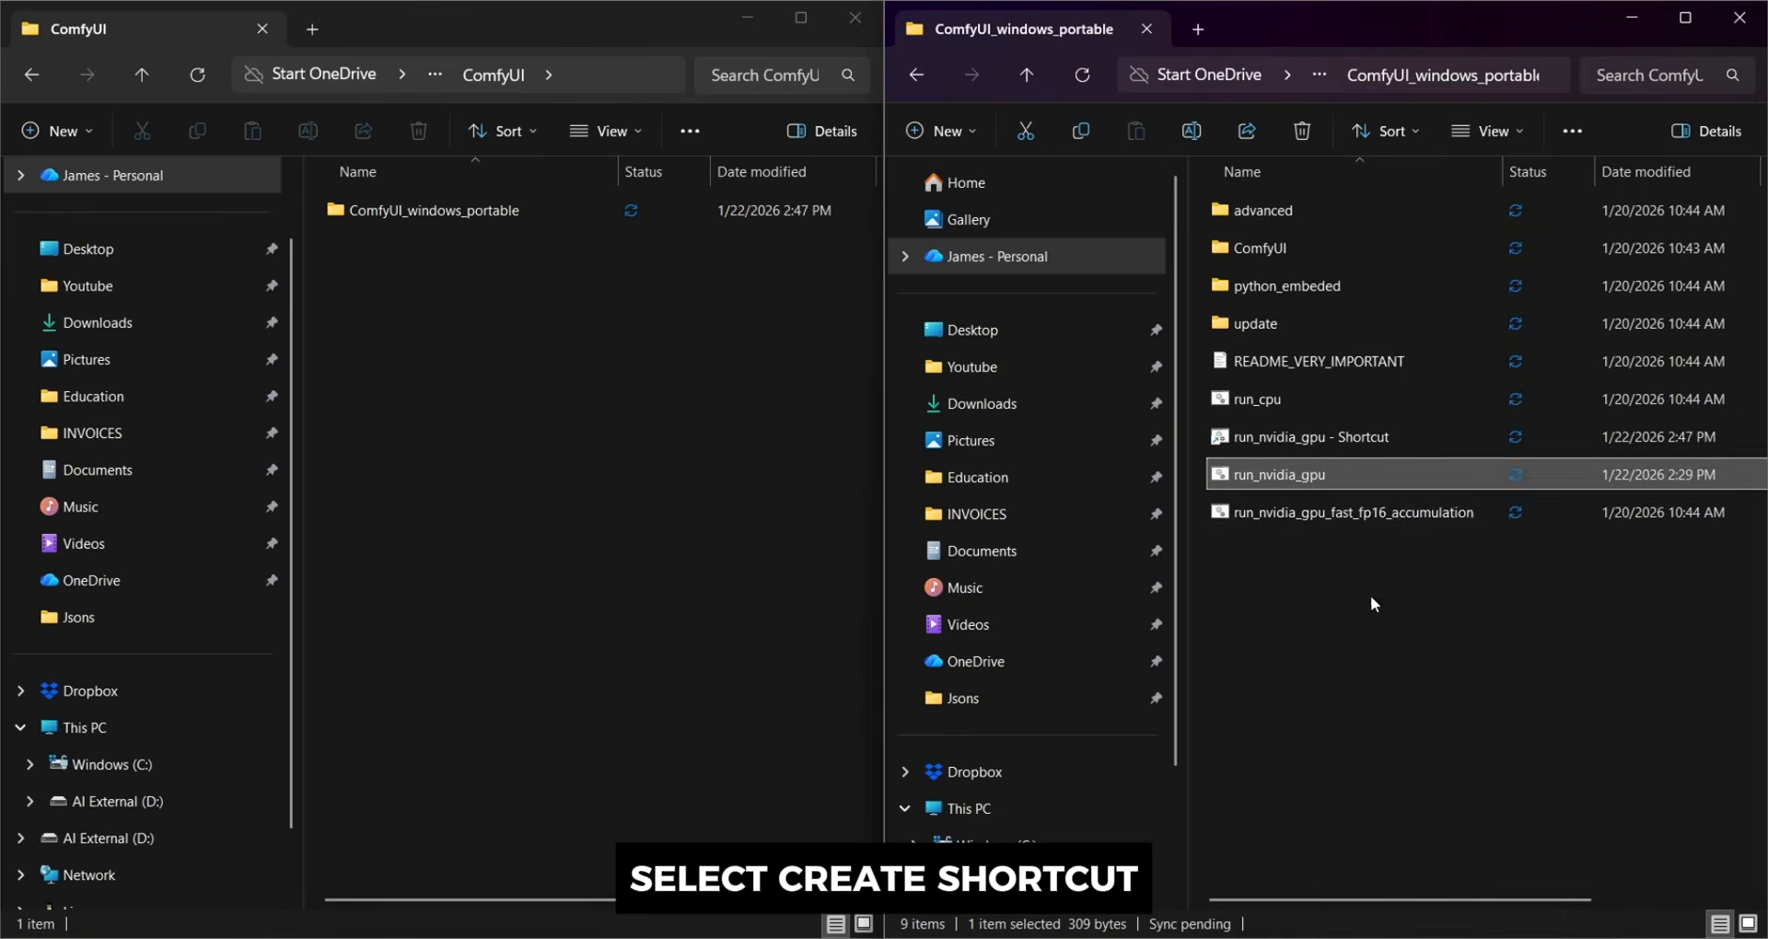
left_click_drag(1329, 435, 451, 348)
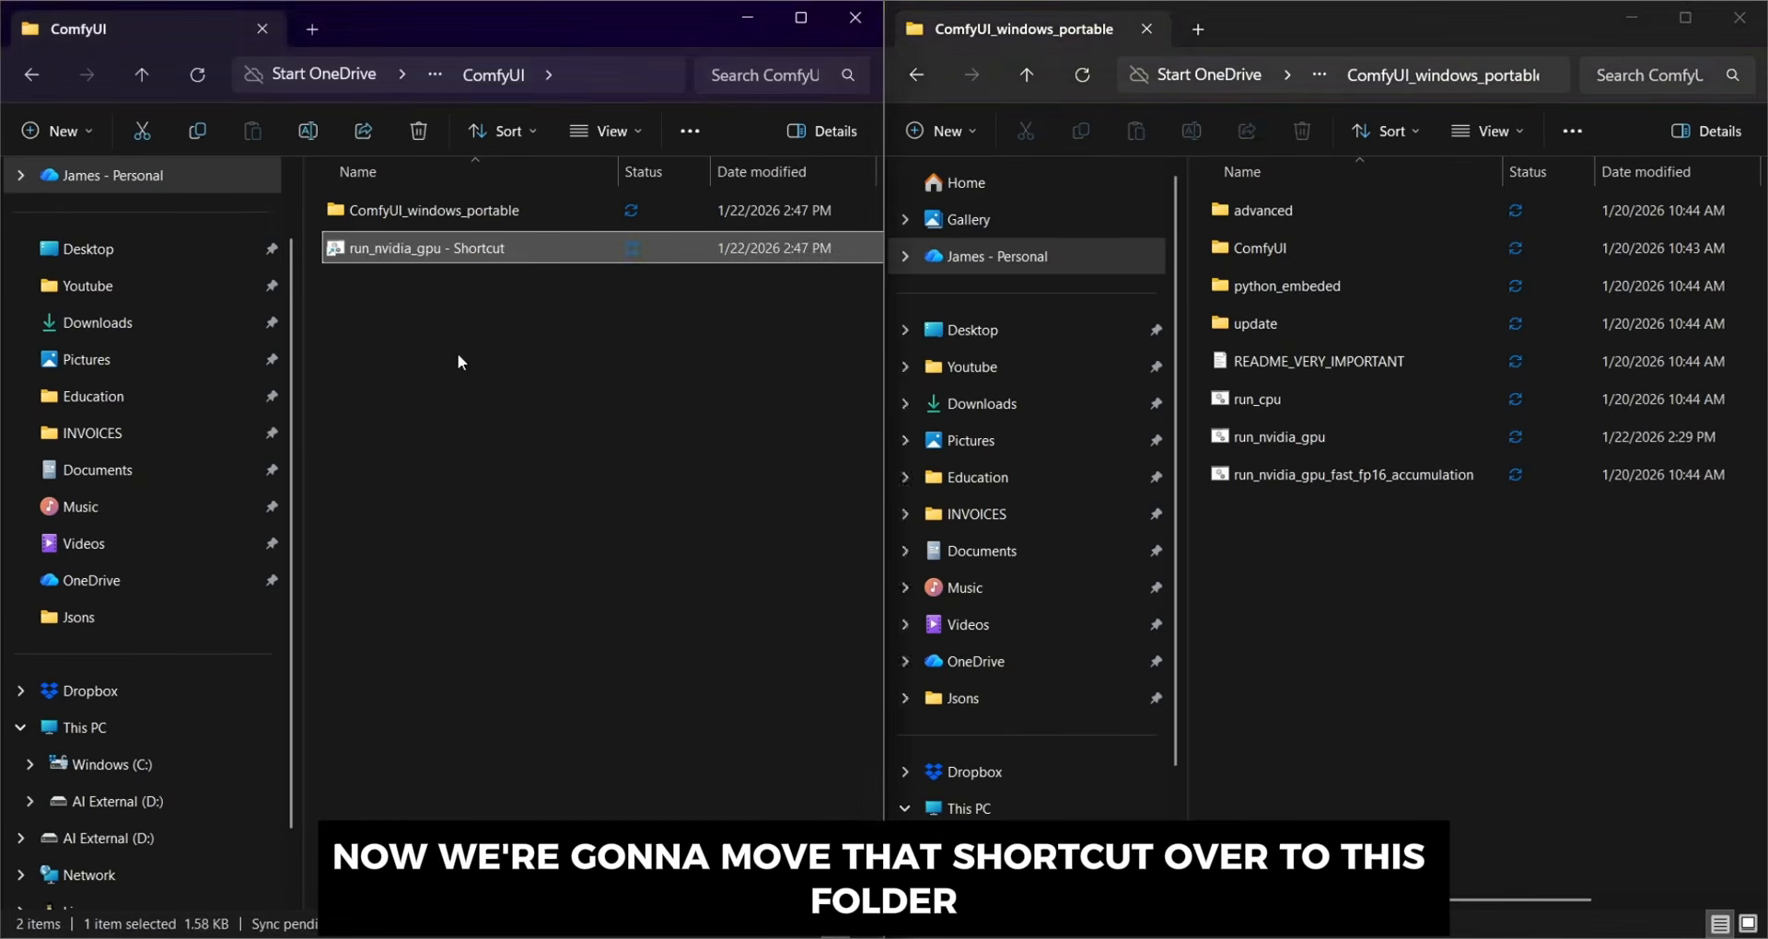
Create a shortcut to update_comfyui in the update folder and move it into the Desktop's ComfyUI folder
double_click(1289, 330)
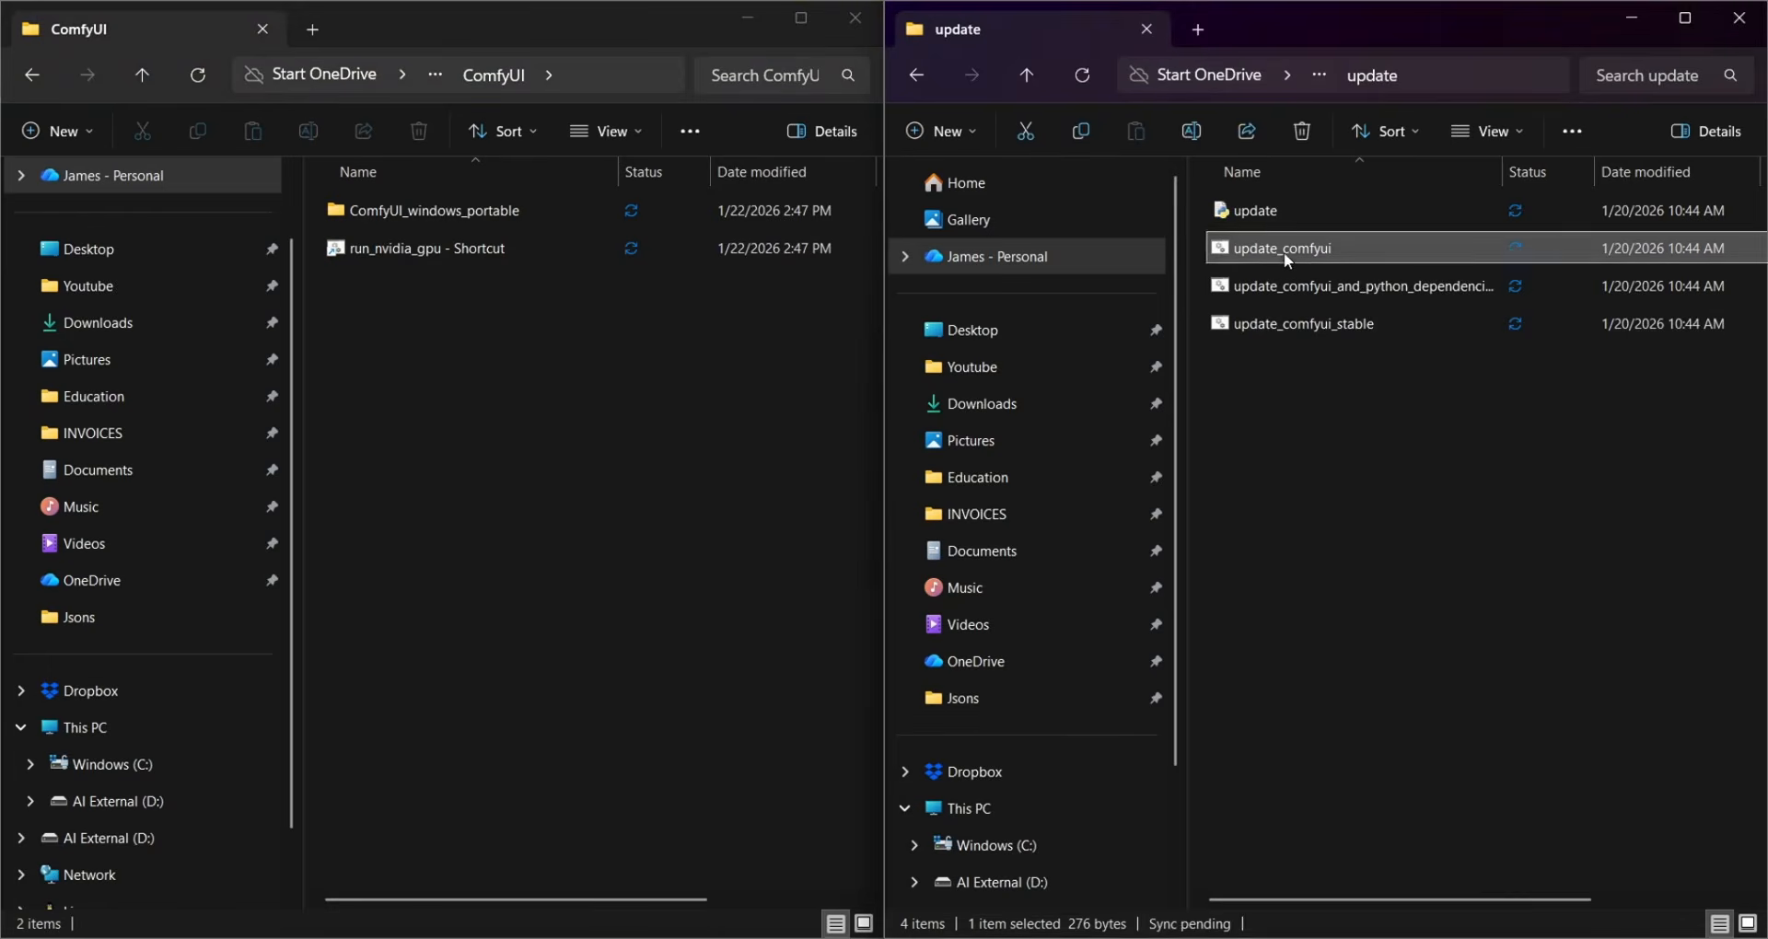
right_click(1284, 255)
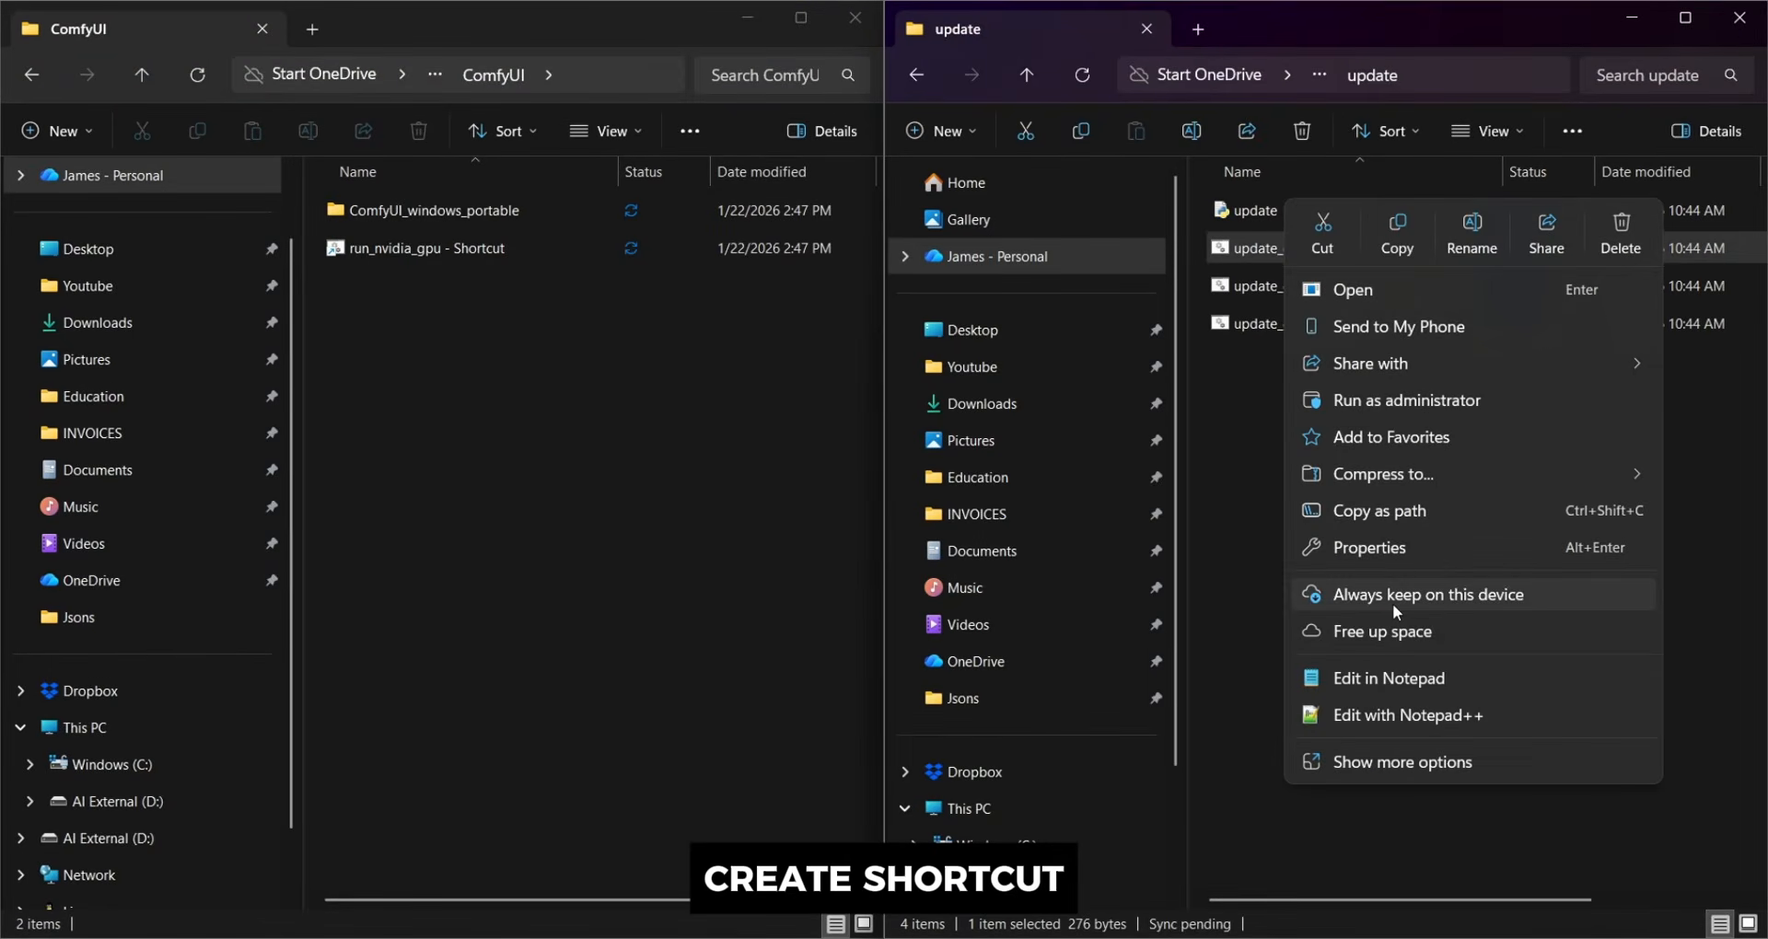
left_click(1260, 439)
right_click(1323, 247)
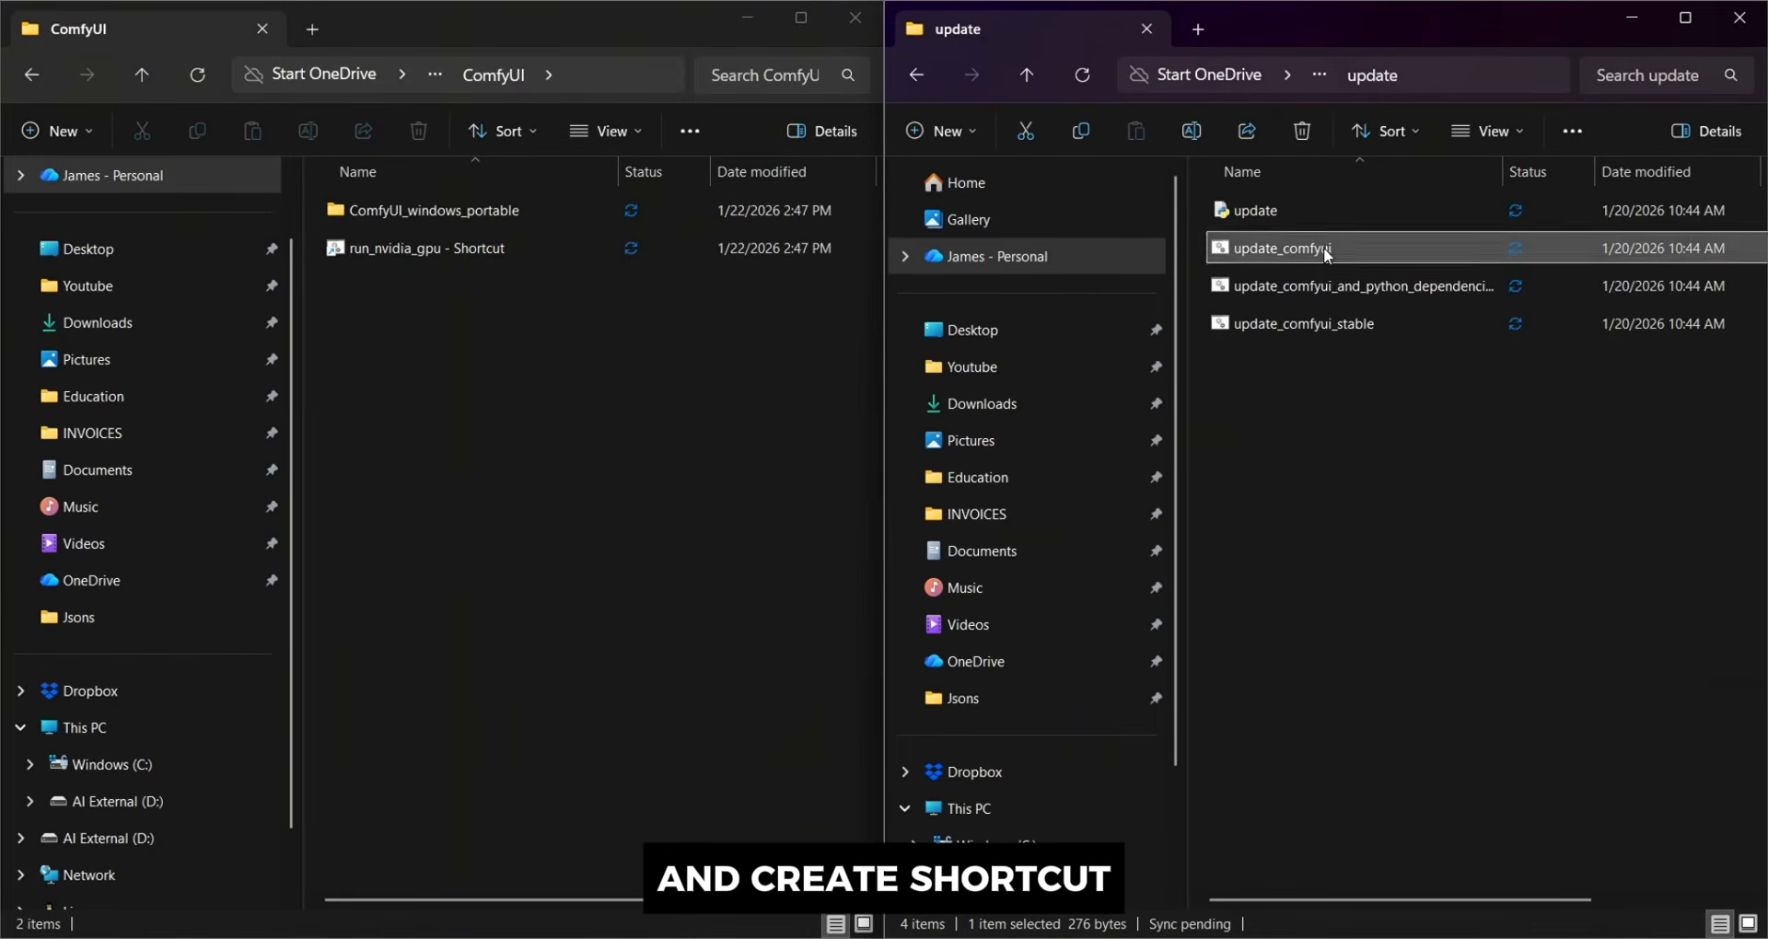
left_click(1445, 803)
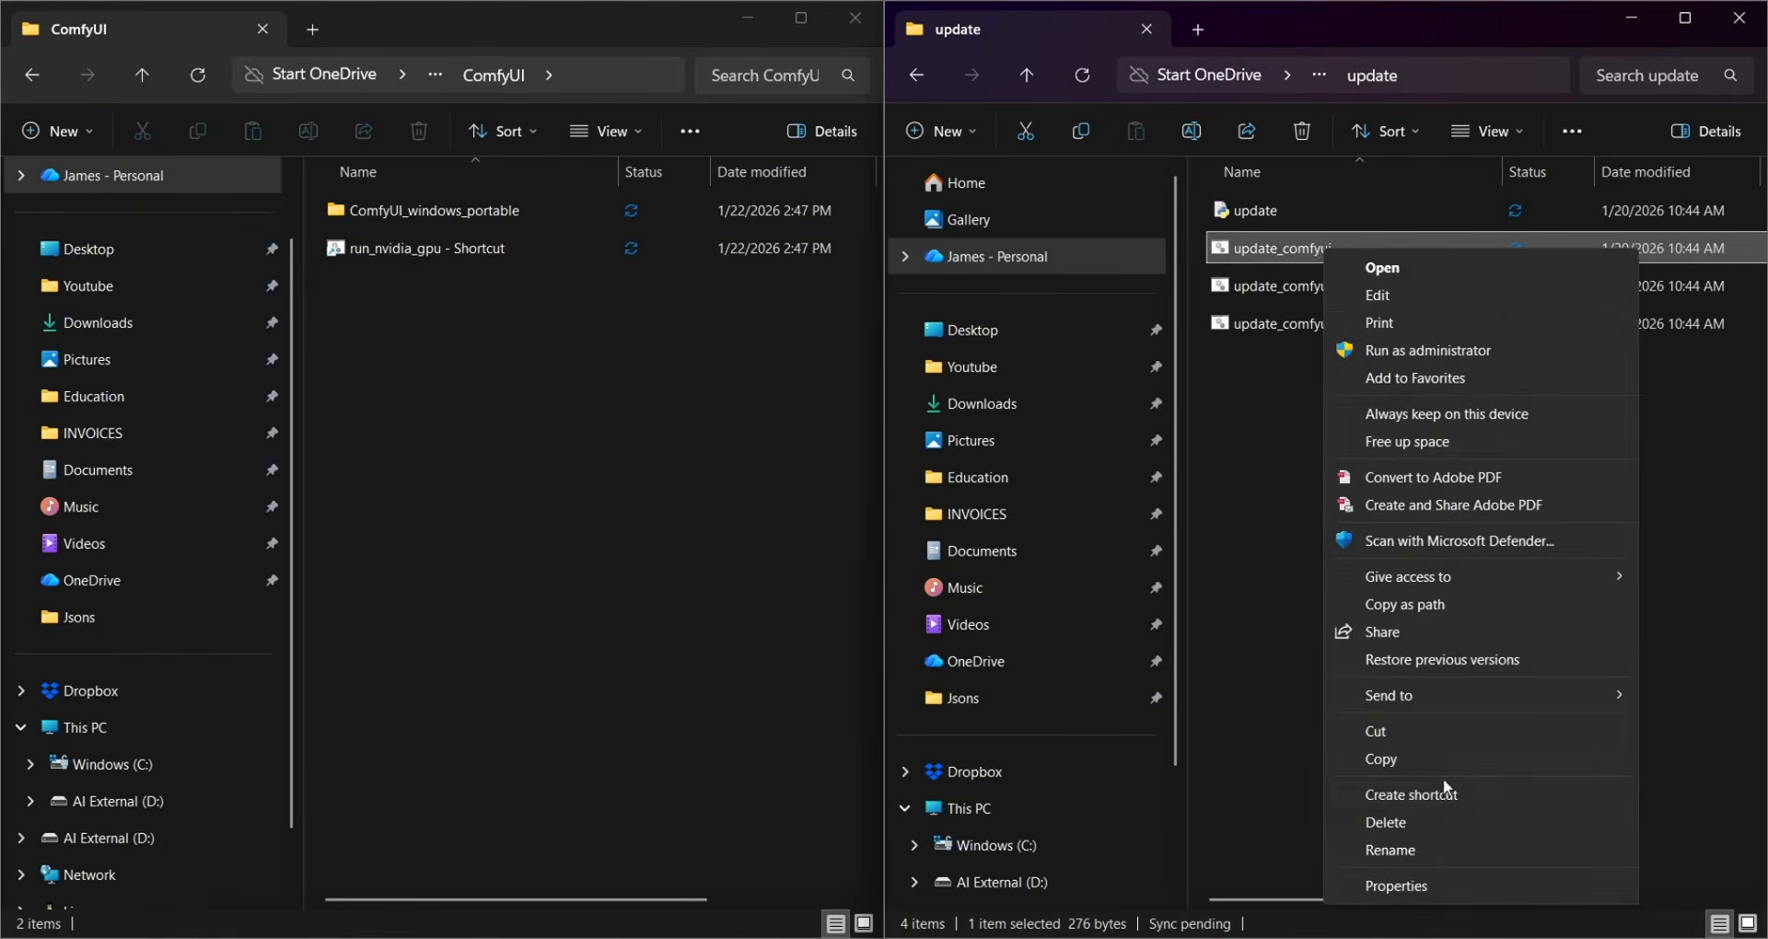
left_click(1437, 793)
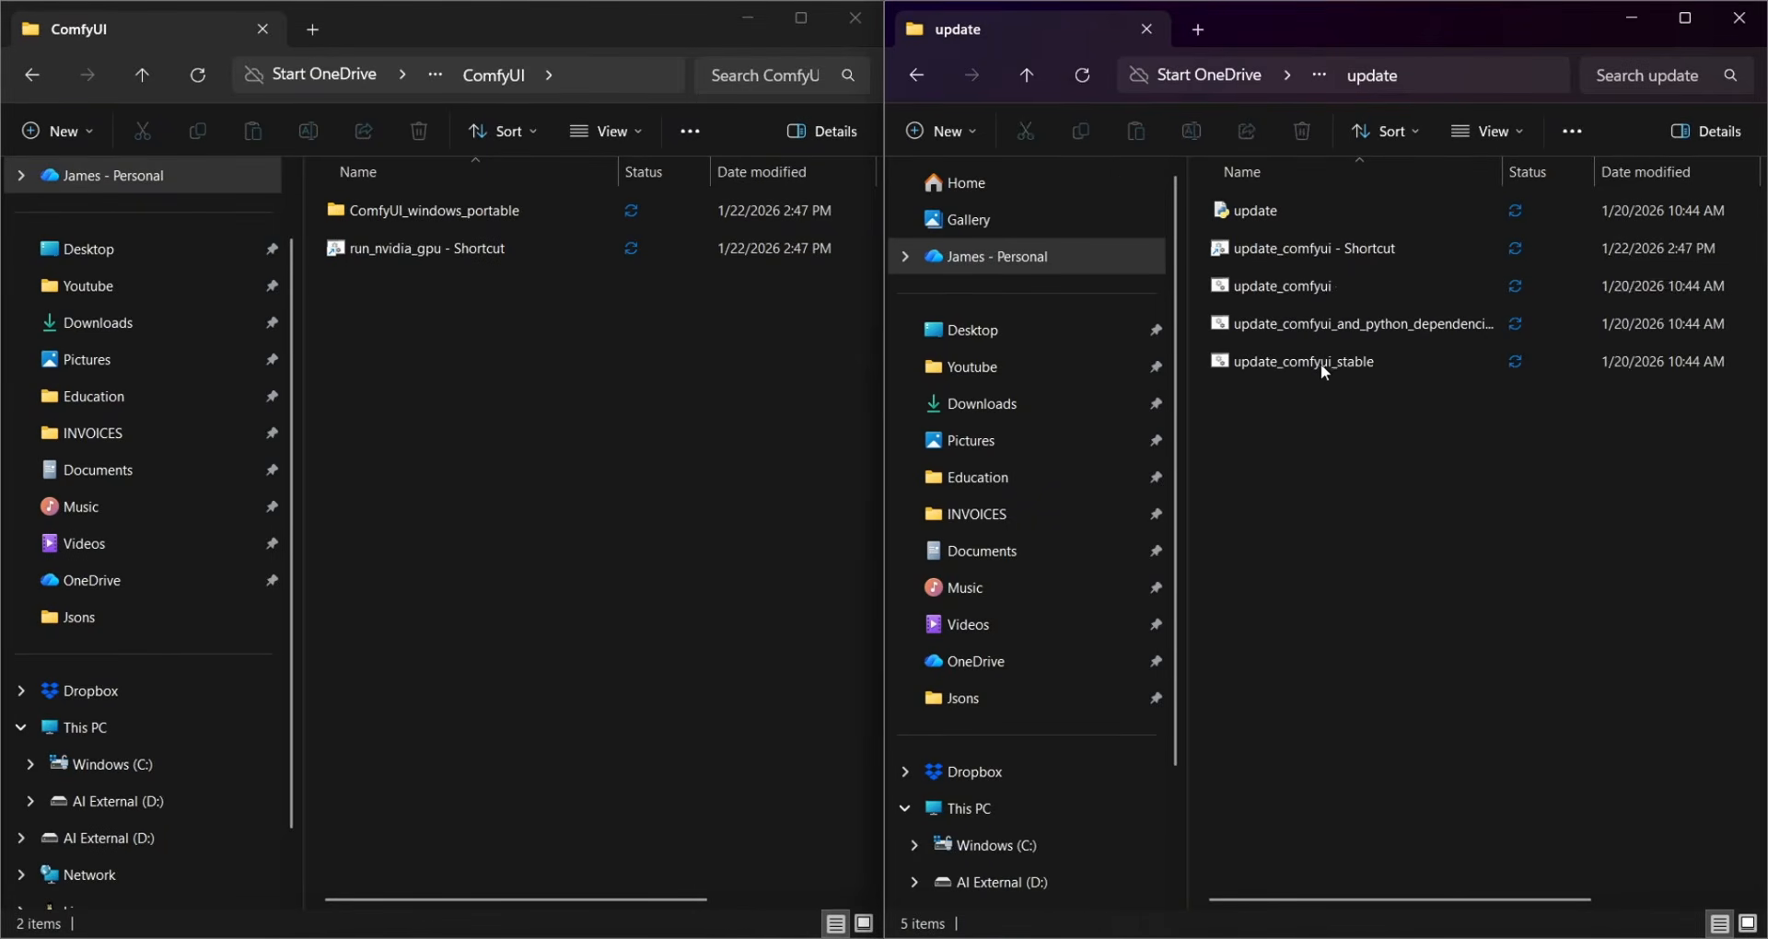
left_click(1316, 250)
left_click_drag(1316, 250, 376, 382)
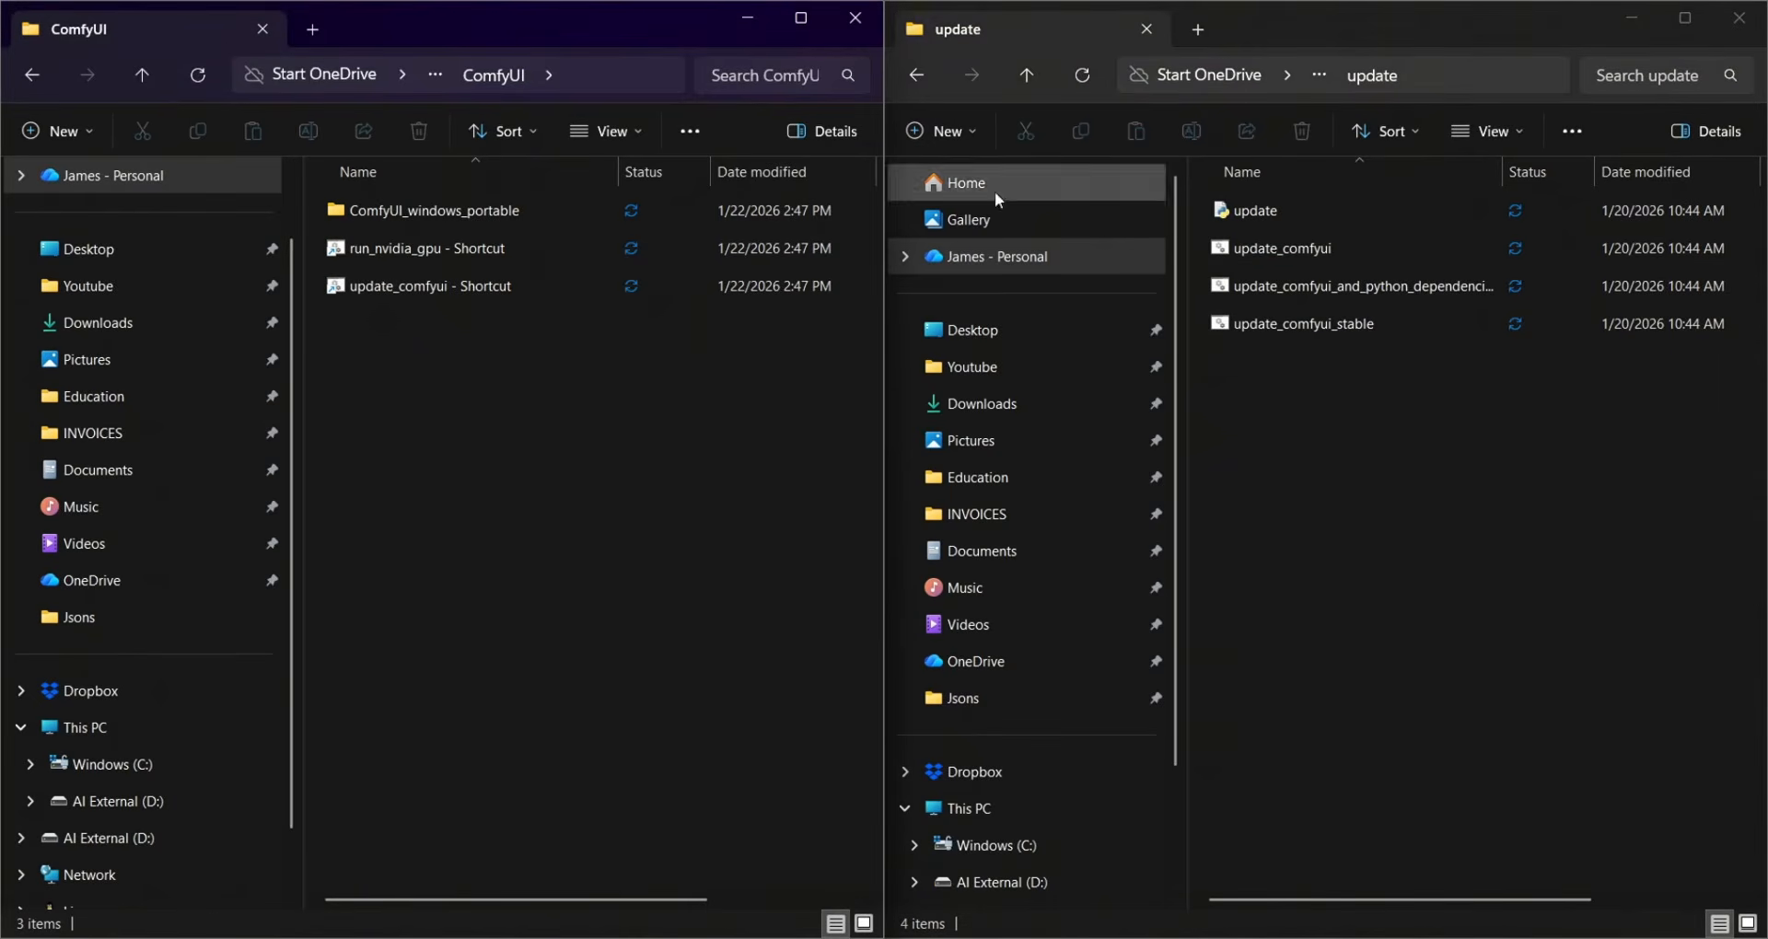
Create a shortcut to the models folder inside the ComfyUI subfolder of ComfyUI_windows_portable
left_click(920, 83)
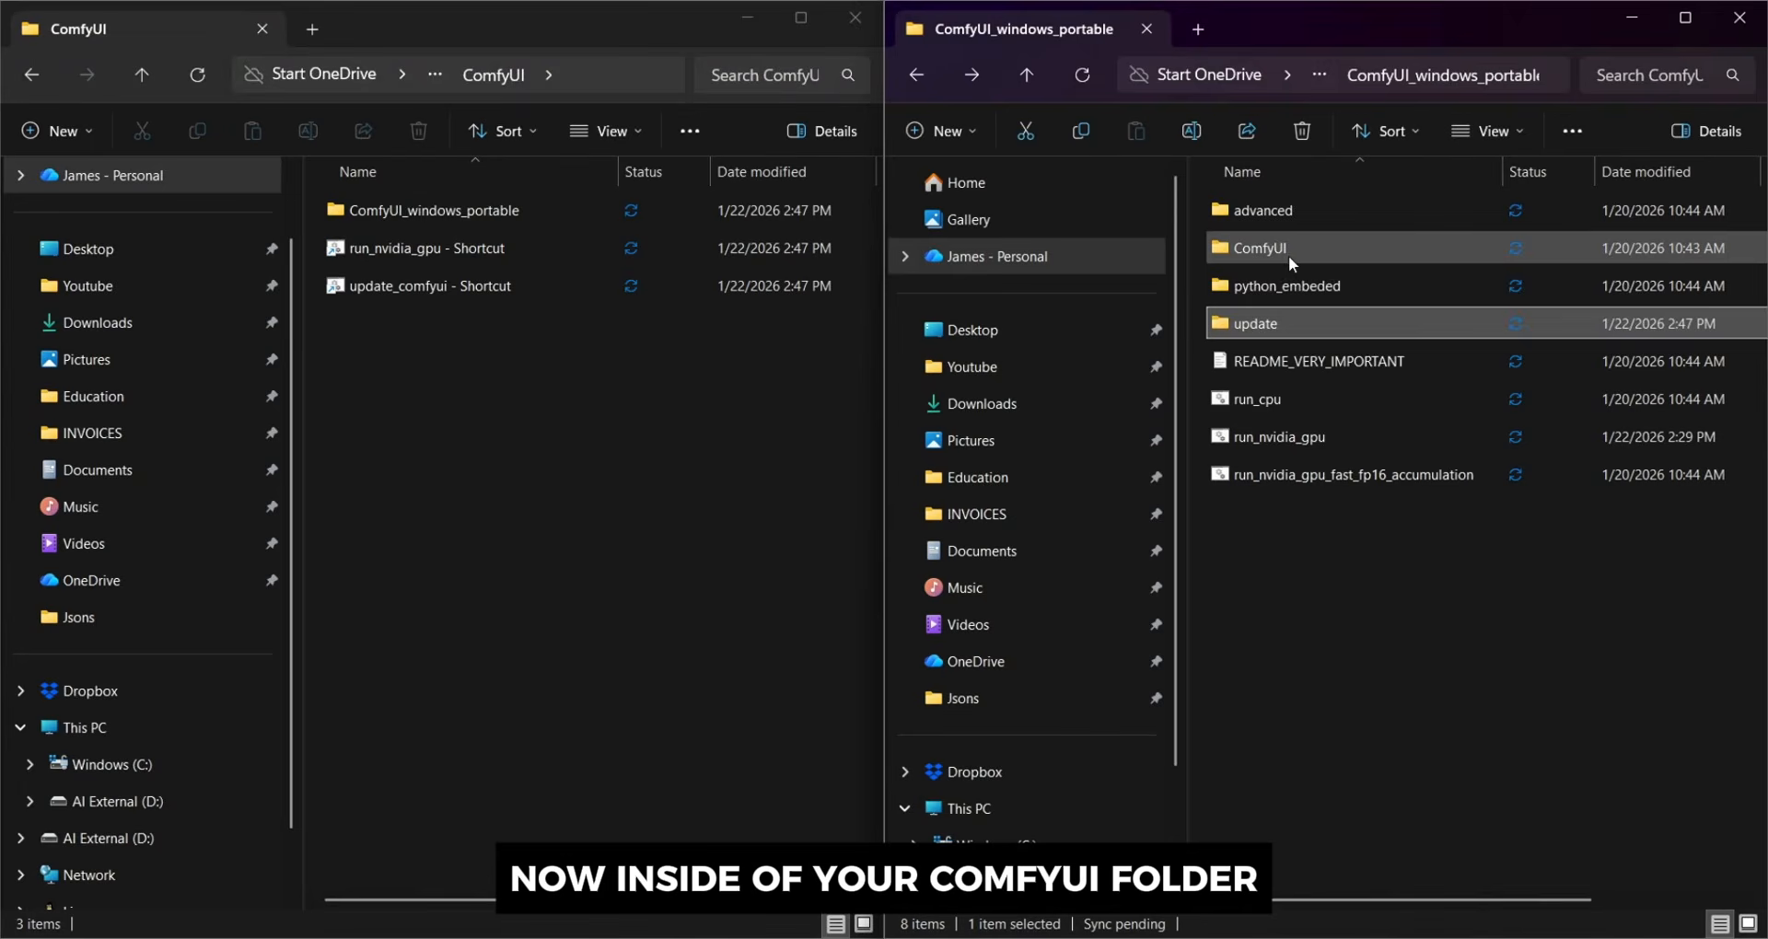
double_click(1285, 253)
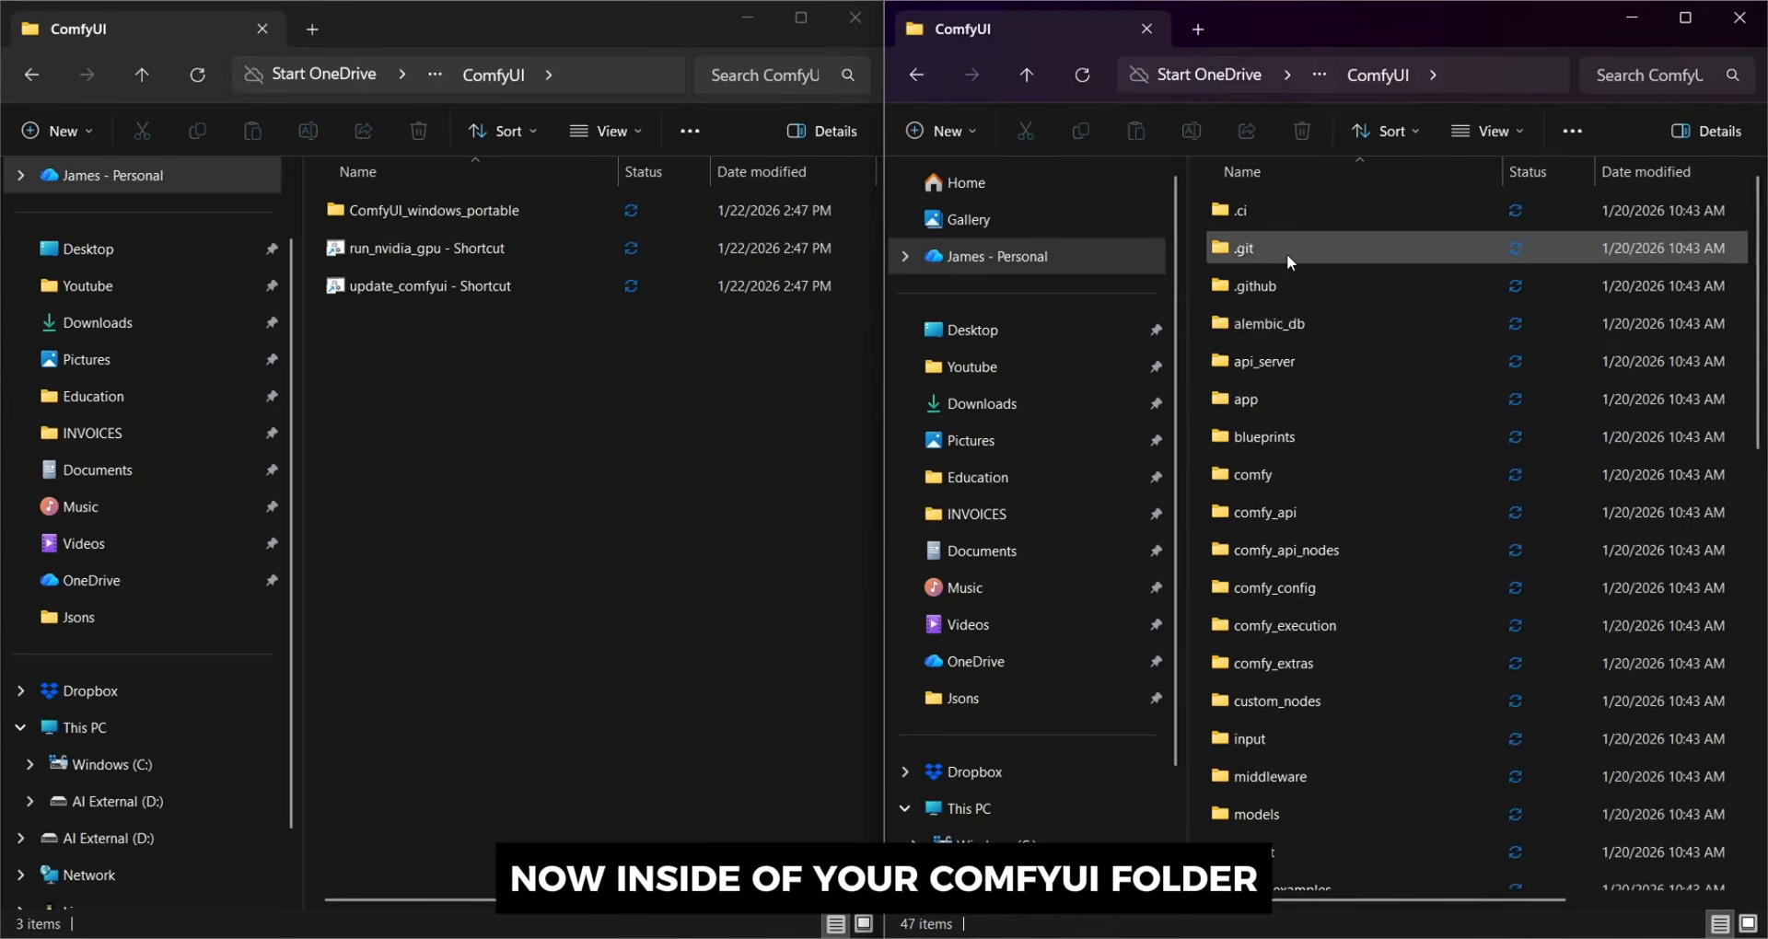
right_click(1277, 806)
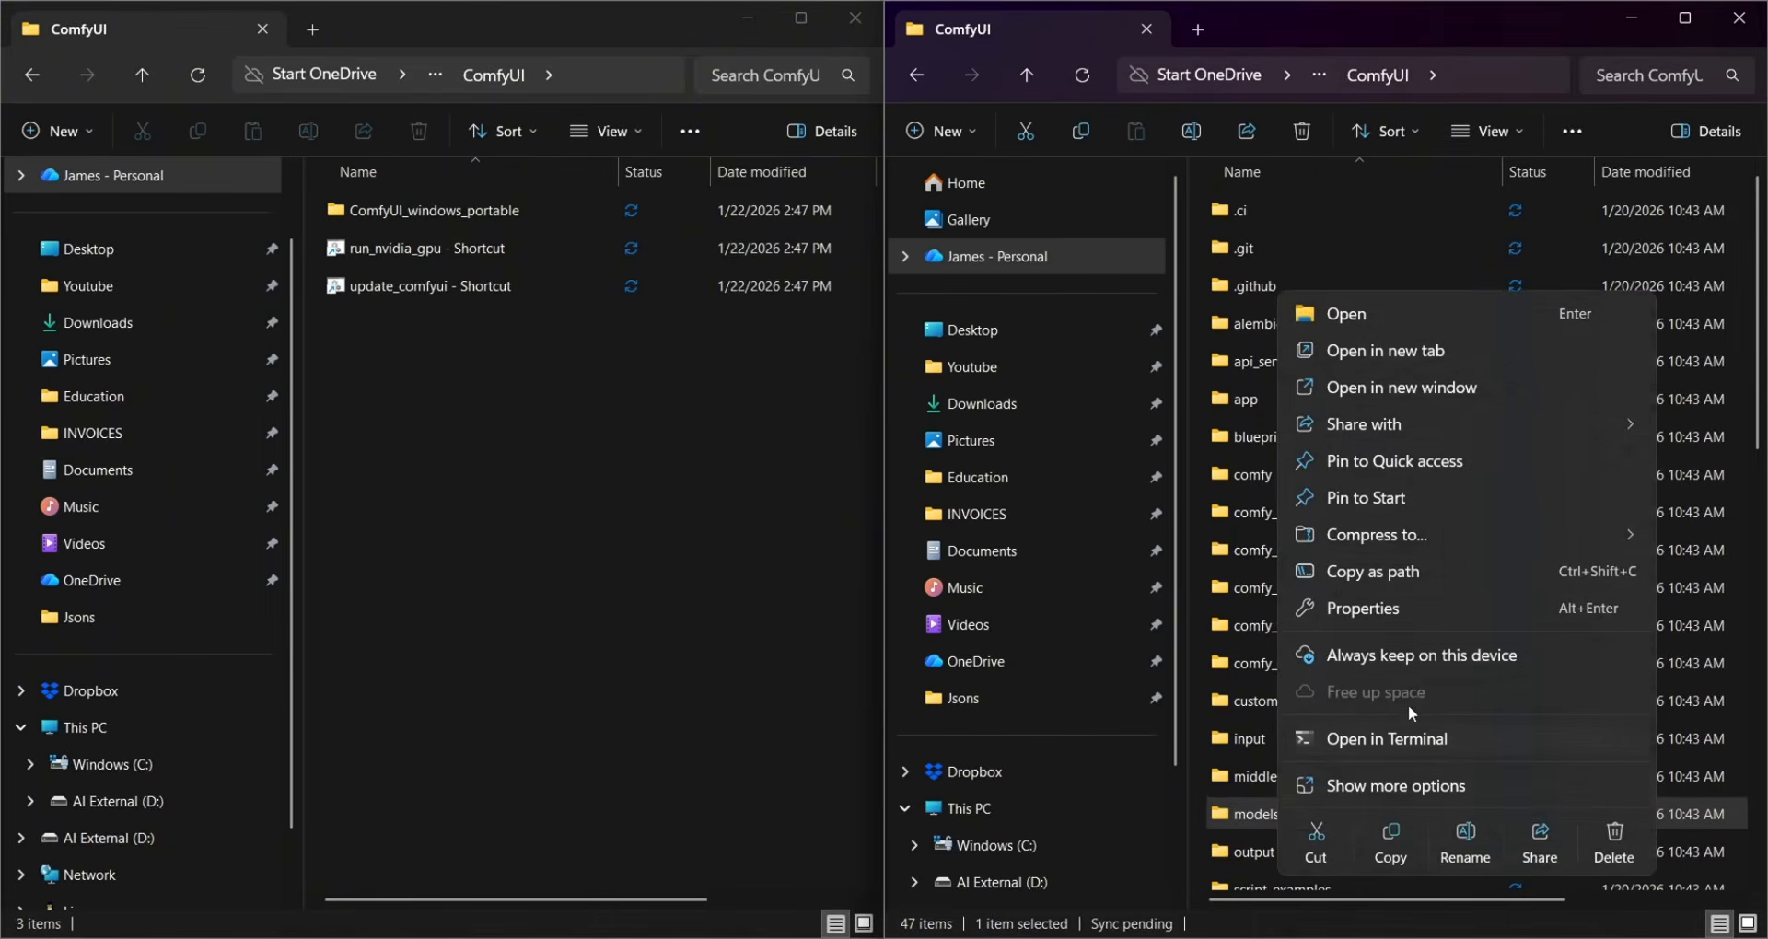
left_click(1398, 785)
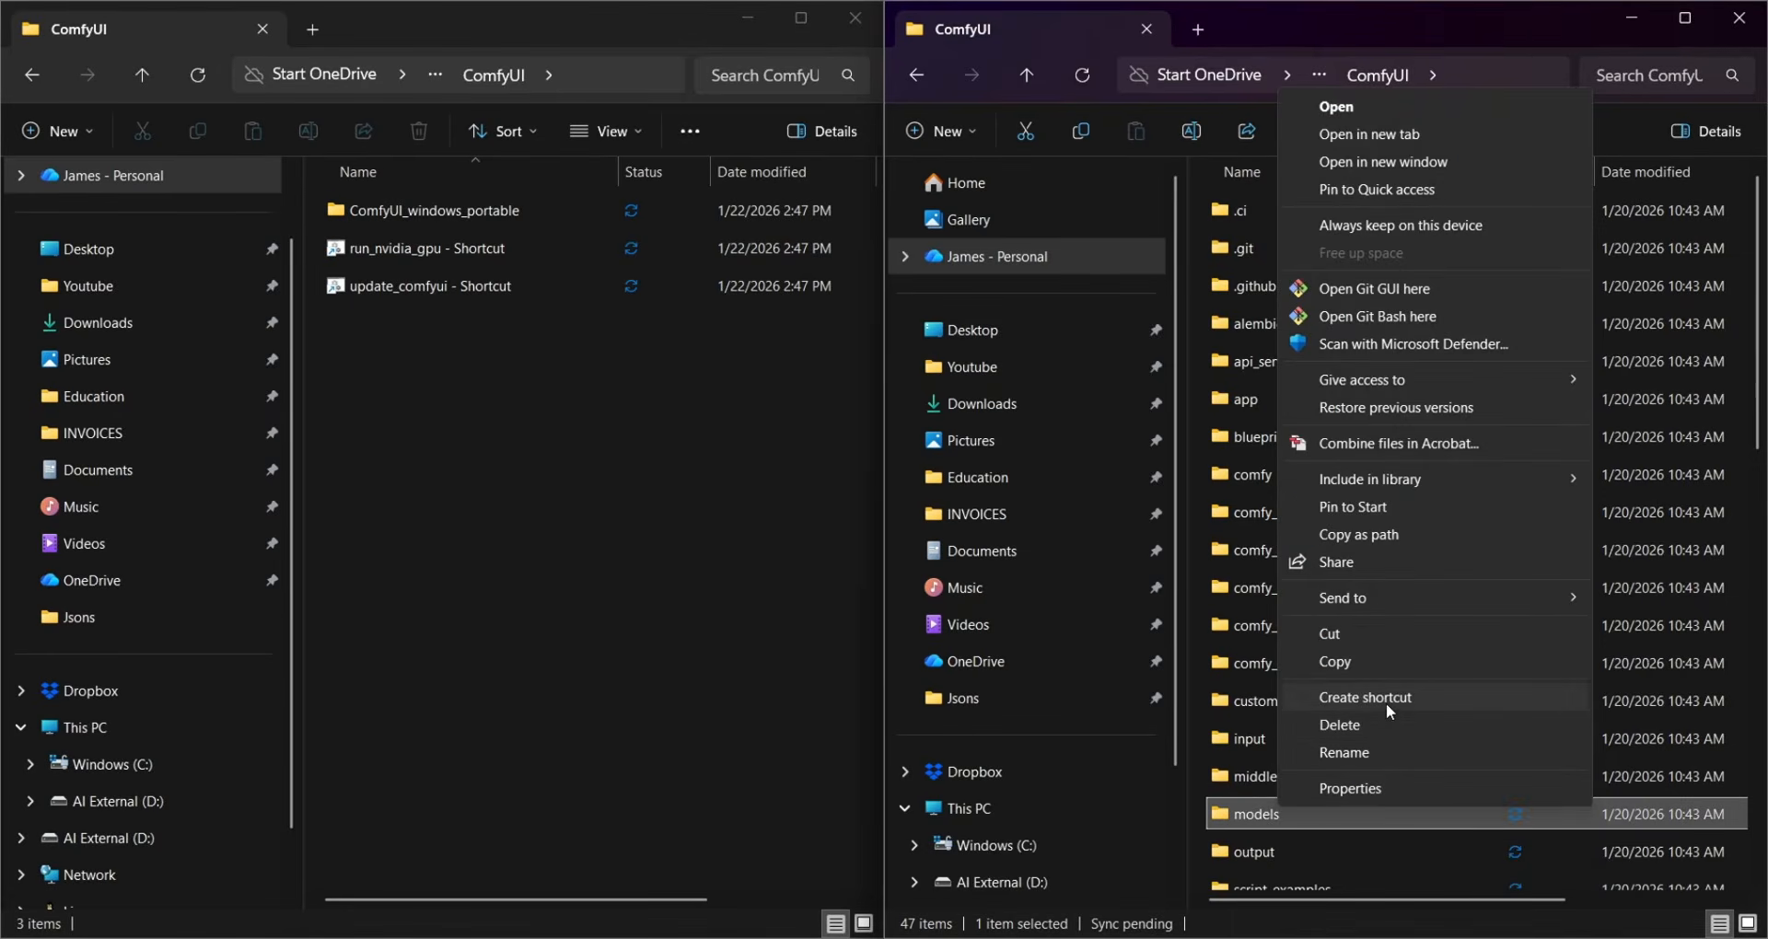
left_click(1385, 700)
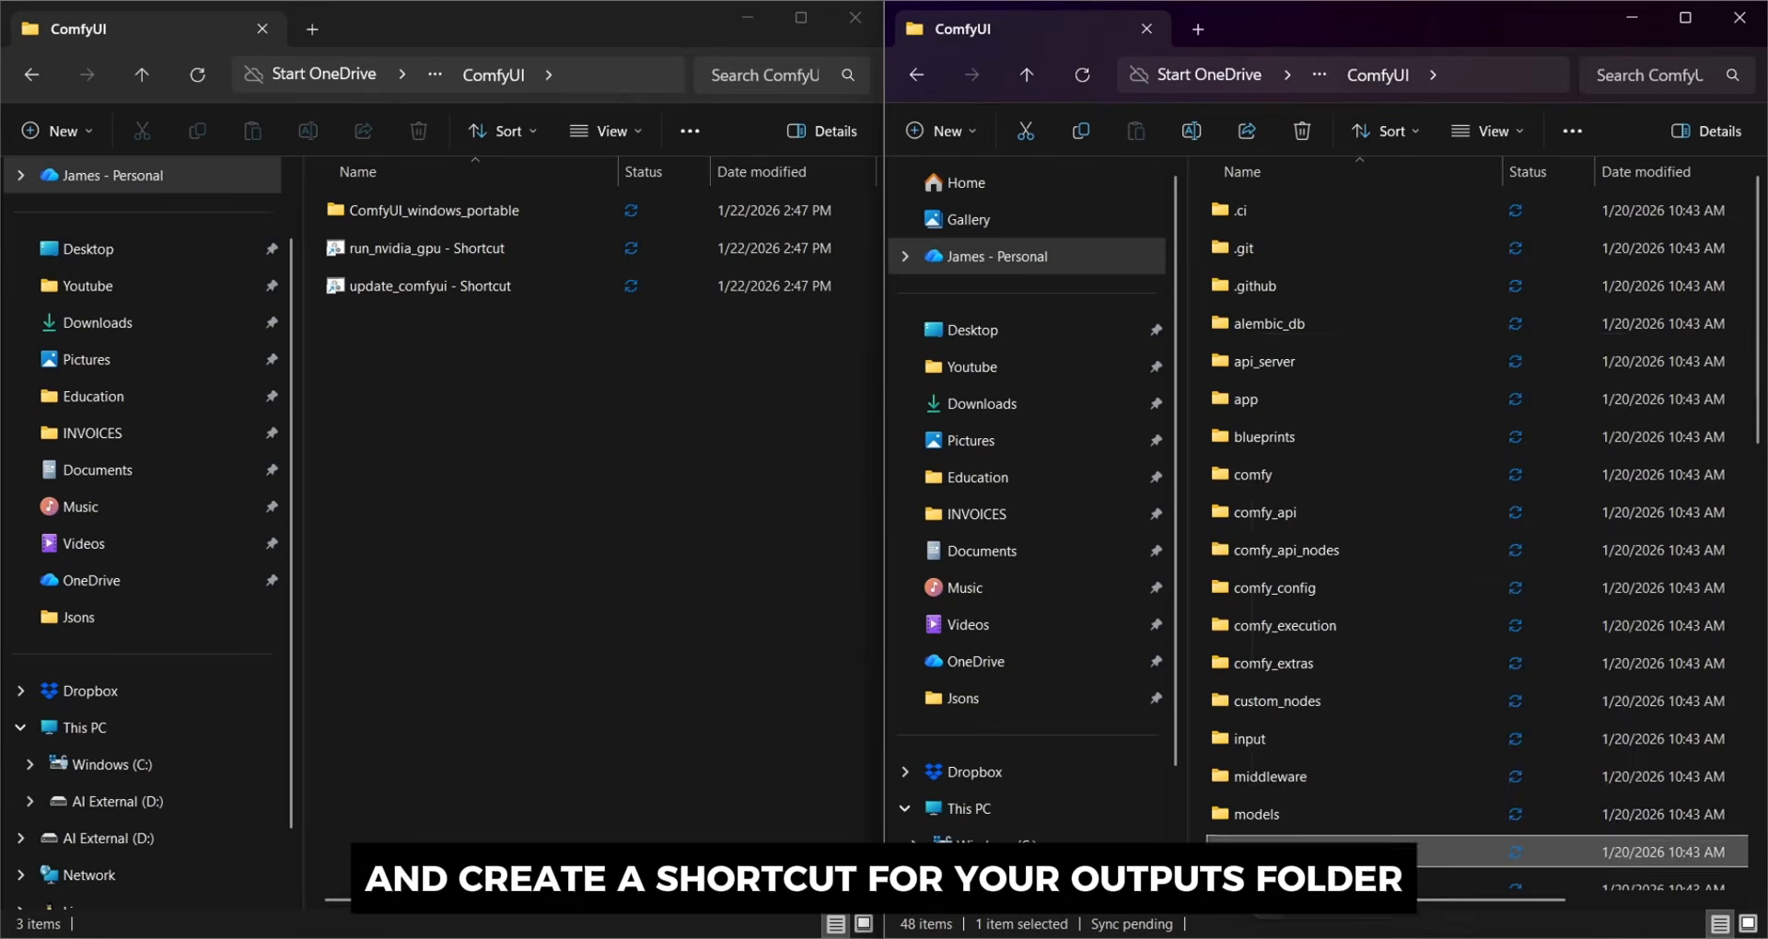
Create a shortcut to the output folder in the same ComfyUI subfolder
right_click(1251, 849)
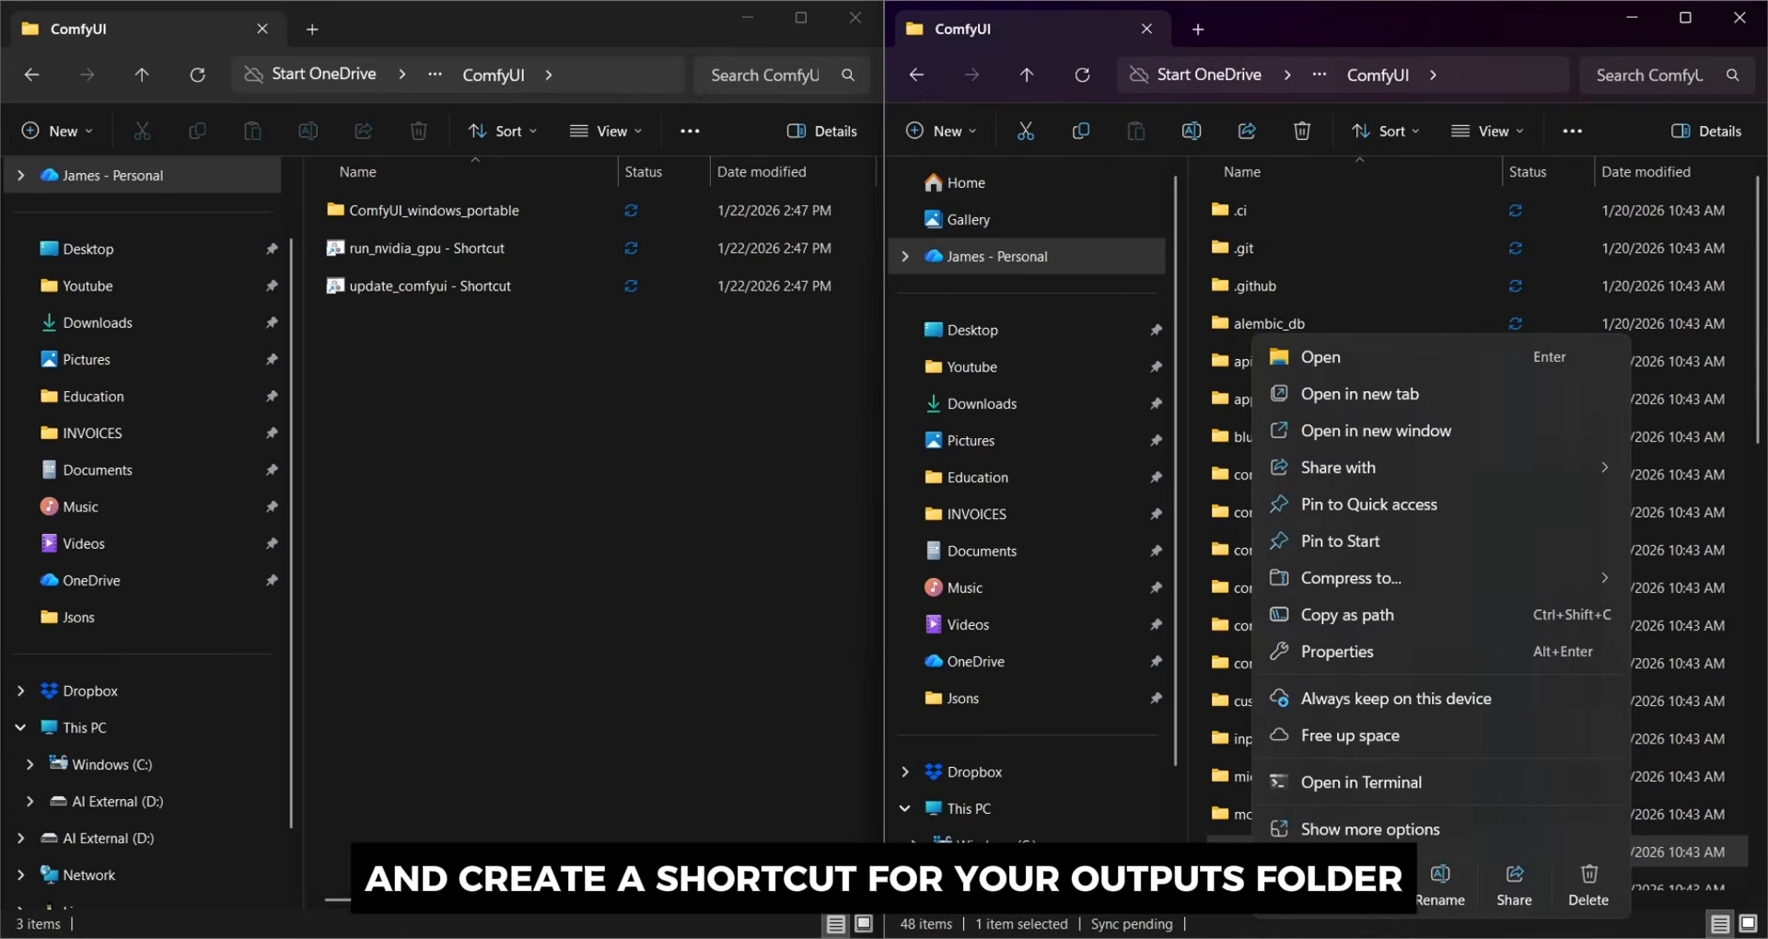
left_click(1349, 824)
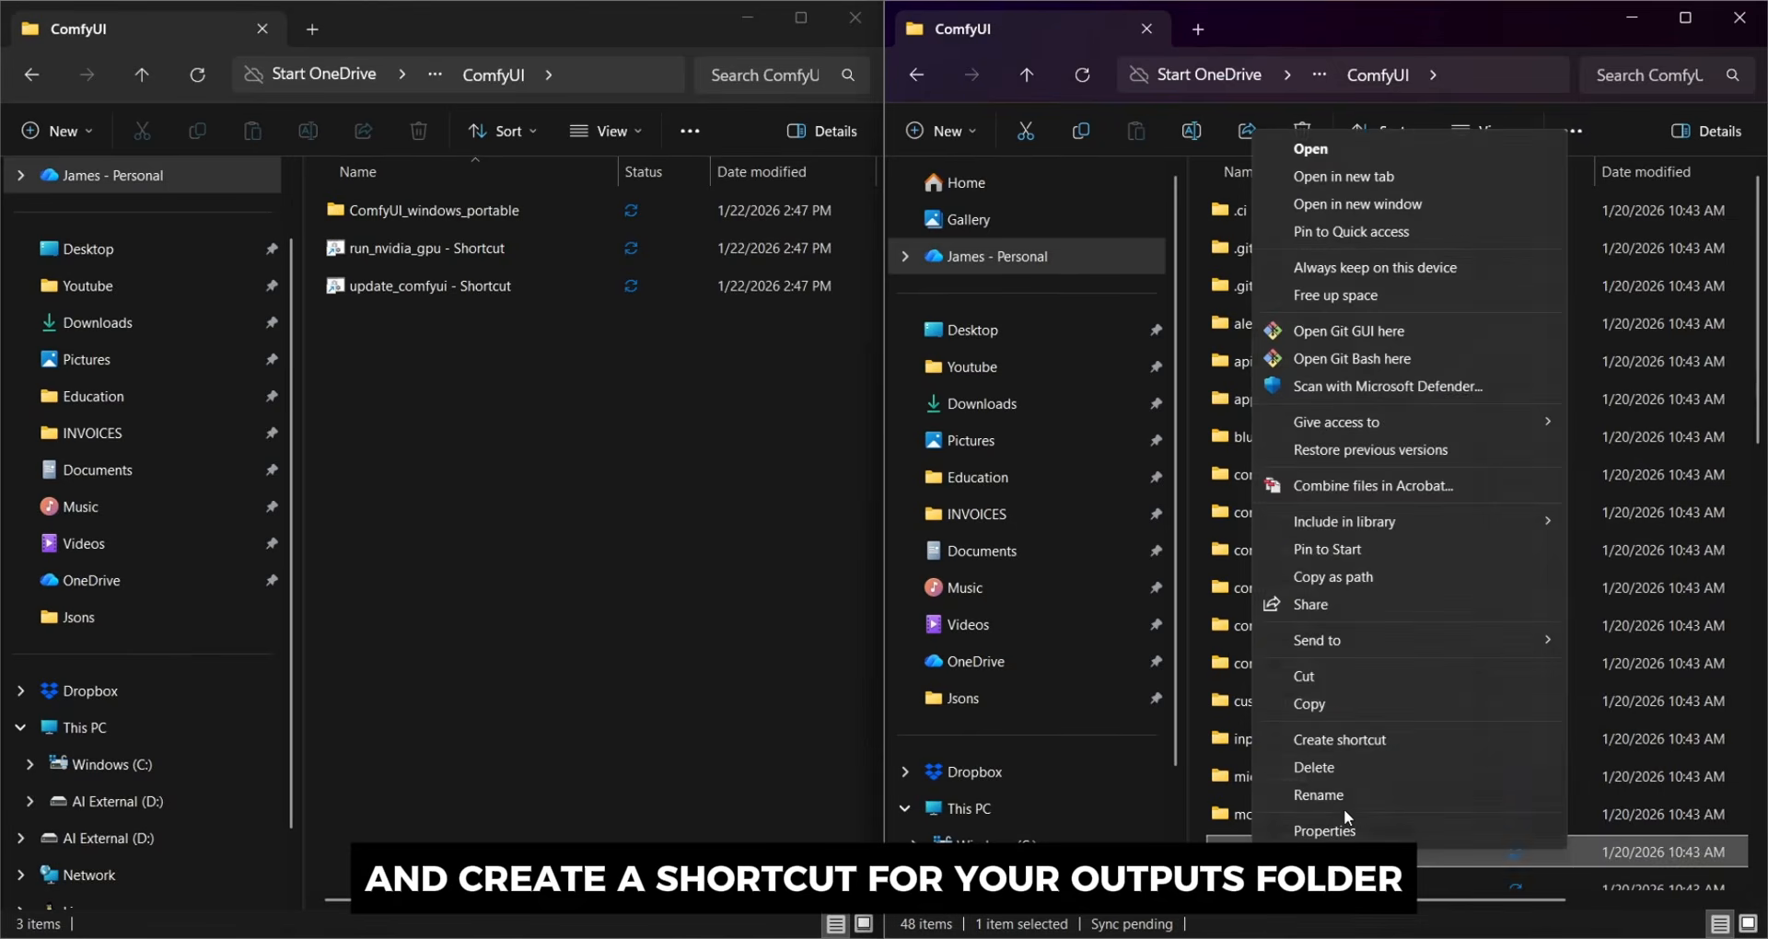
left_click(1350, 738)
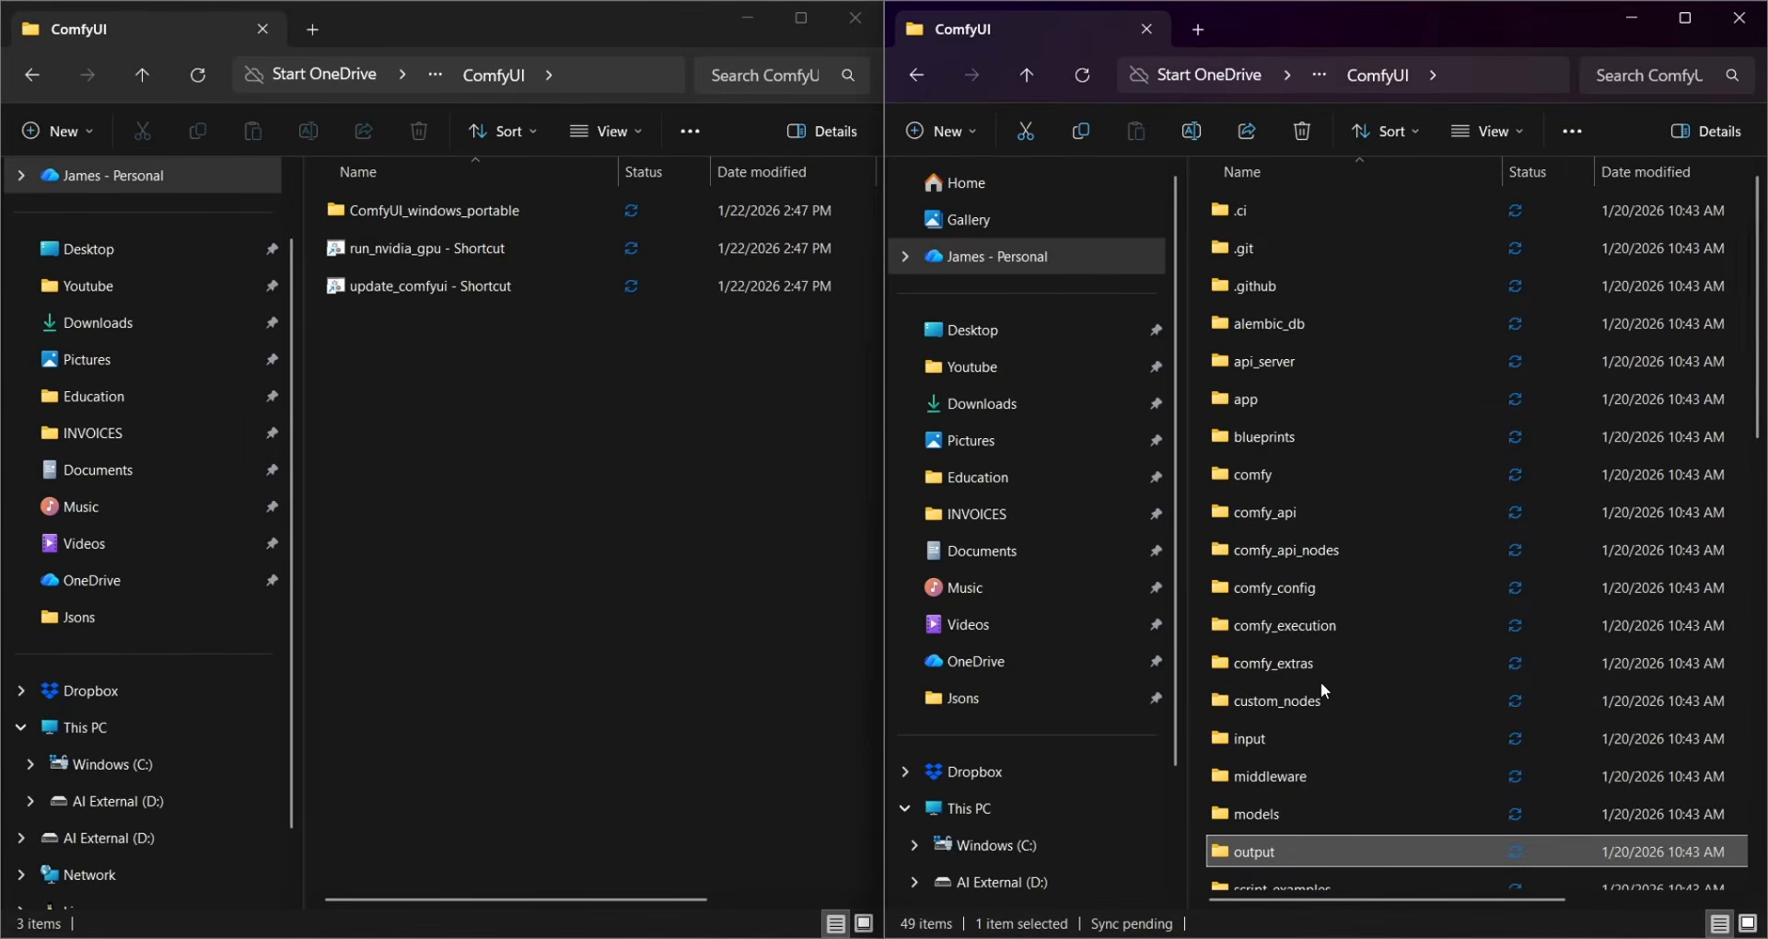
Move the models shortcut into the Desktop's ComfyUI folder
scroll(1321, 689, "down", 6)
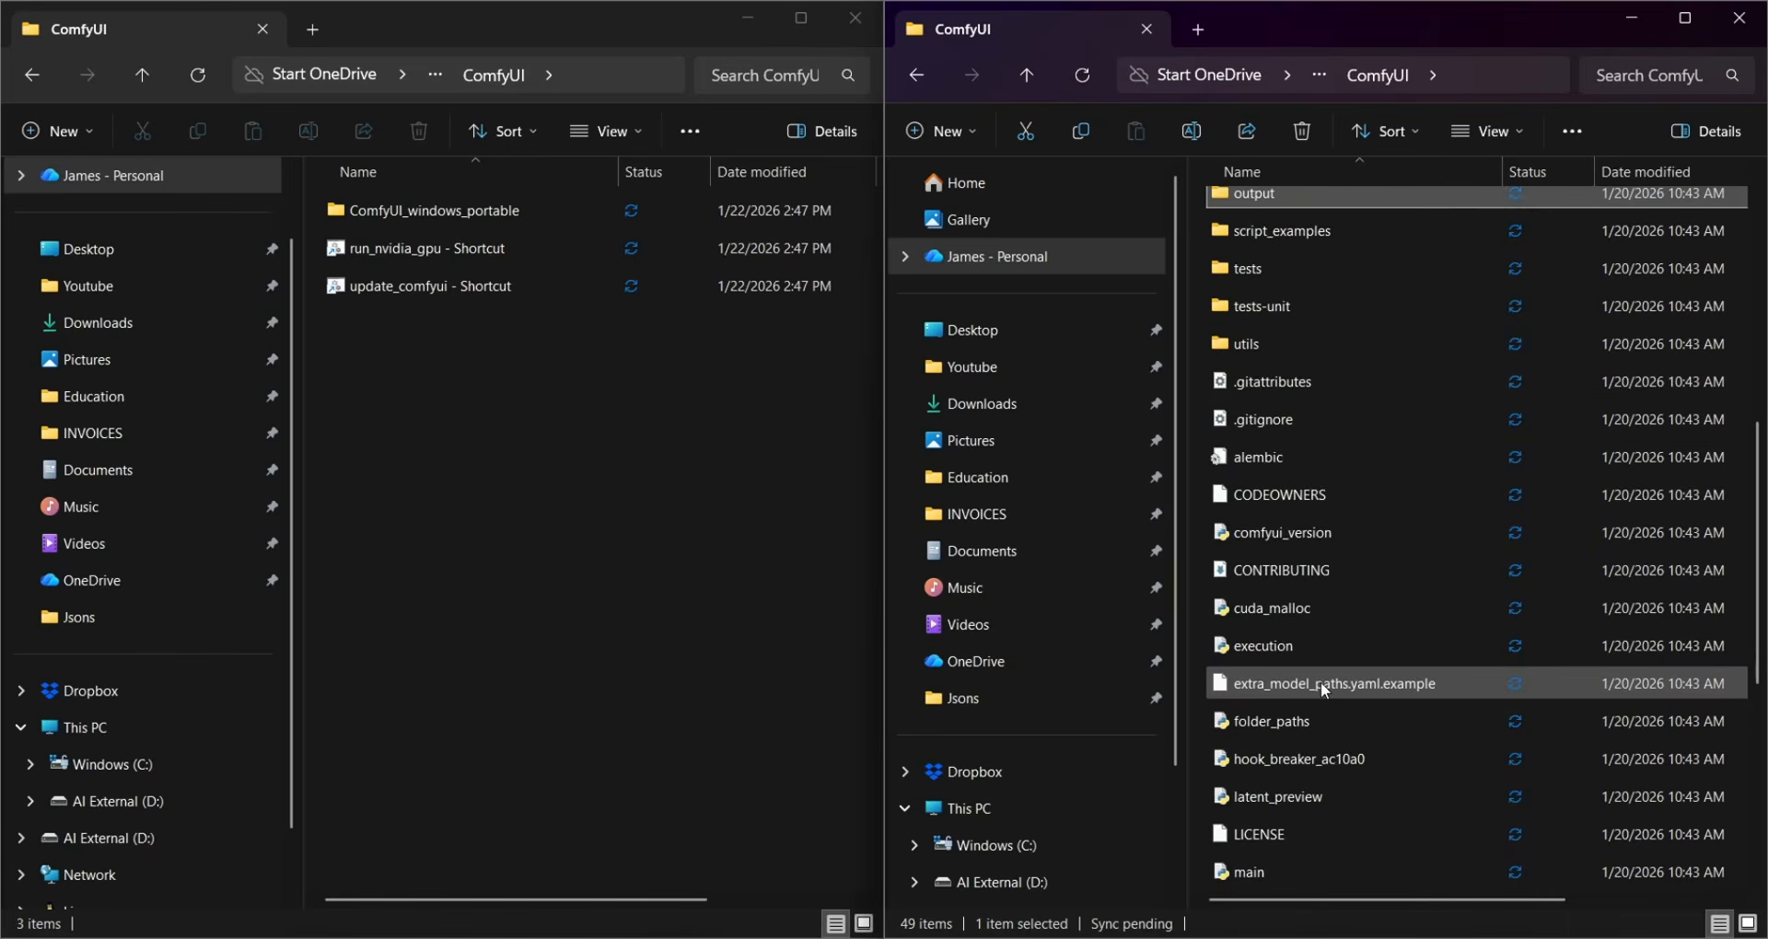
scroll(1320, 681, "down", 4)
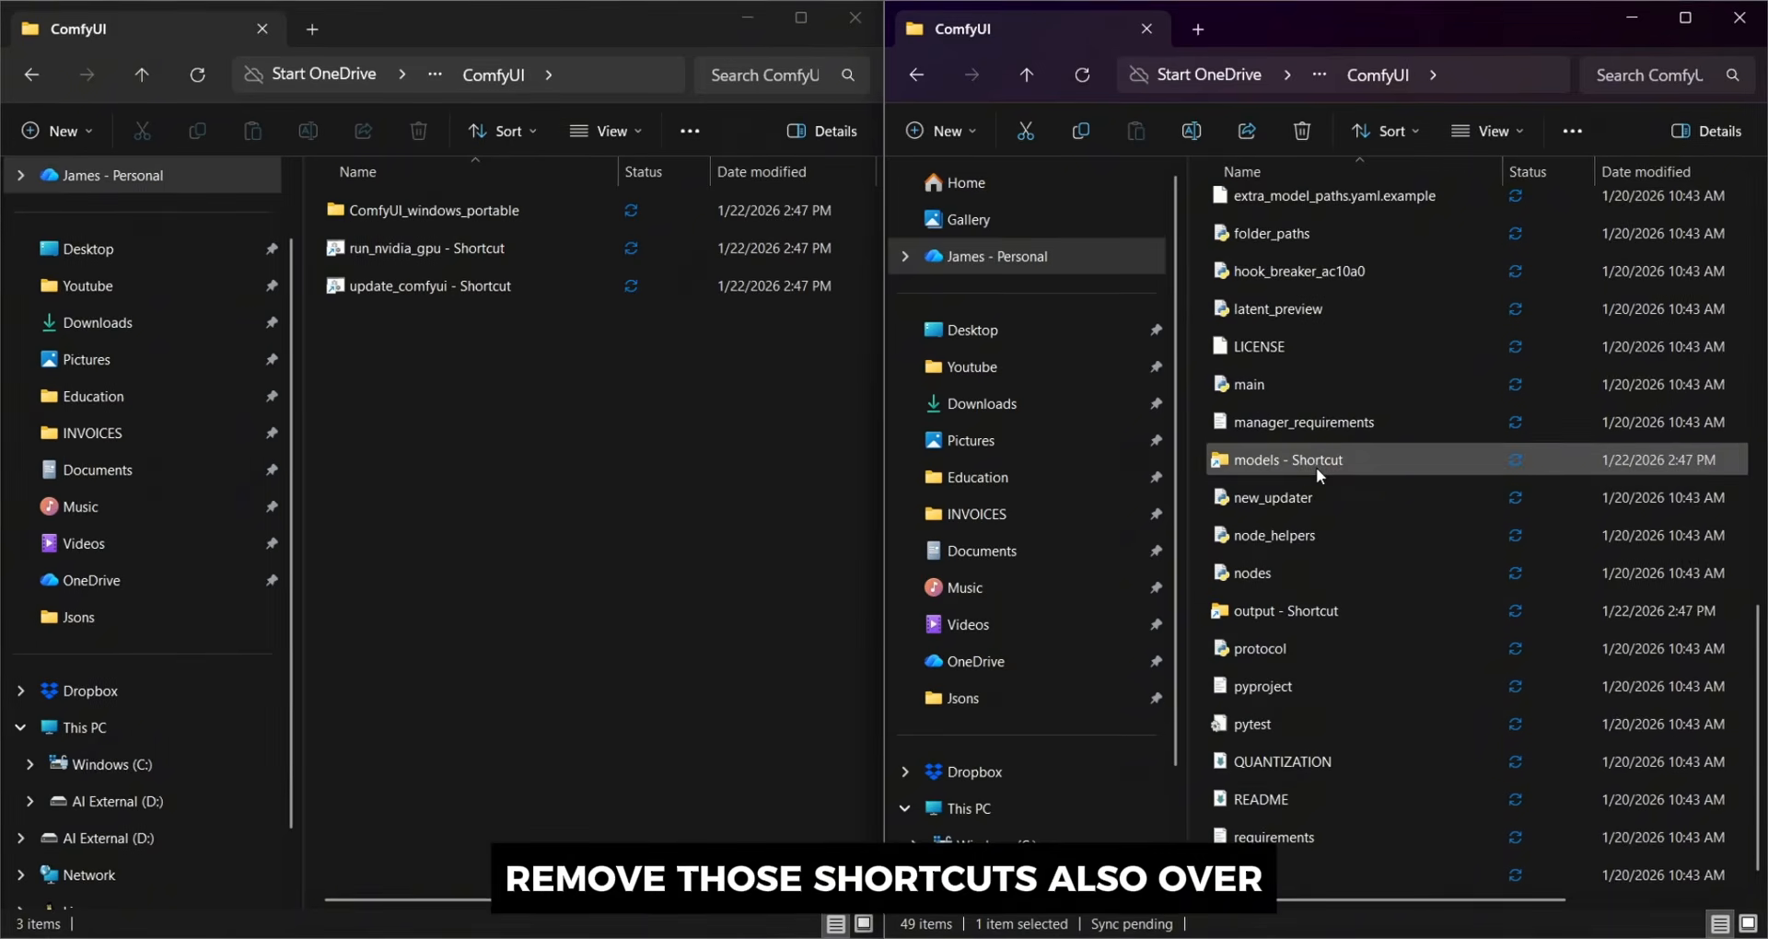
left_click_drag(1313, 466, 617, 457)
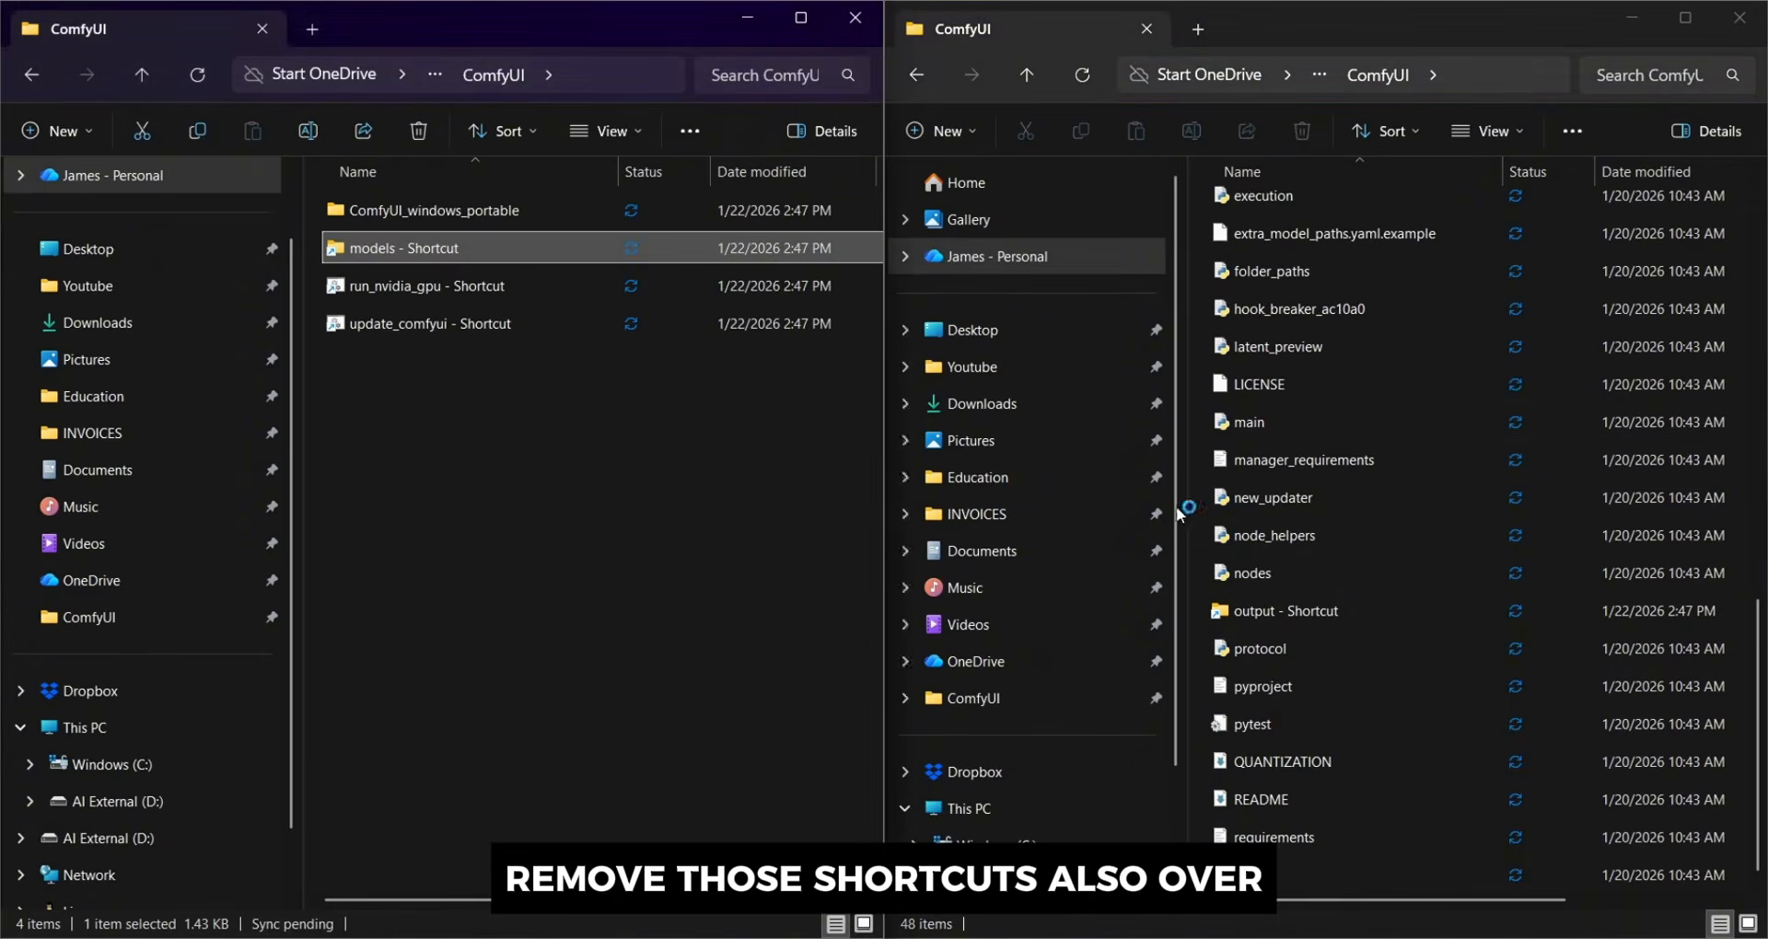
Move the output shortcut into the Desktop's ComfyUI folder and rename the two folder shortcuts there as Models and Output
left_click_drag(1277, 610, 521, 553)
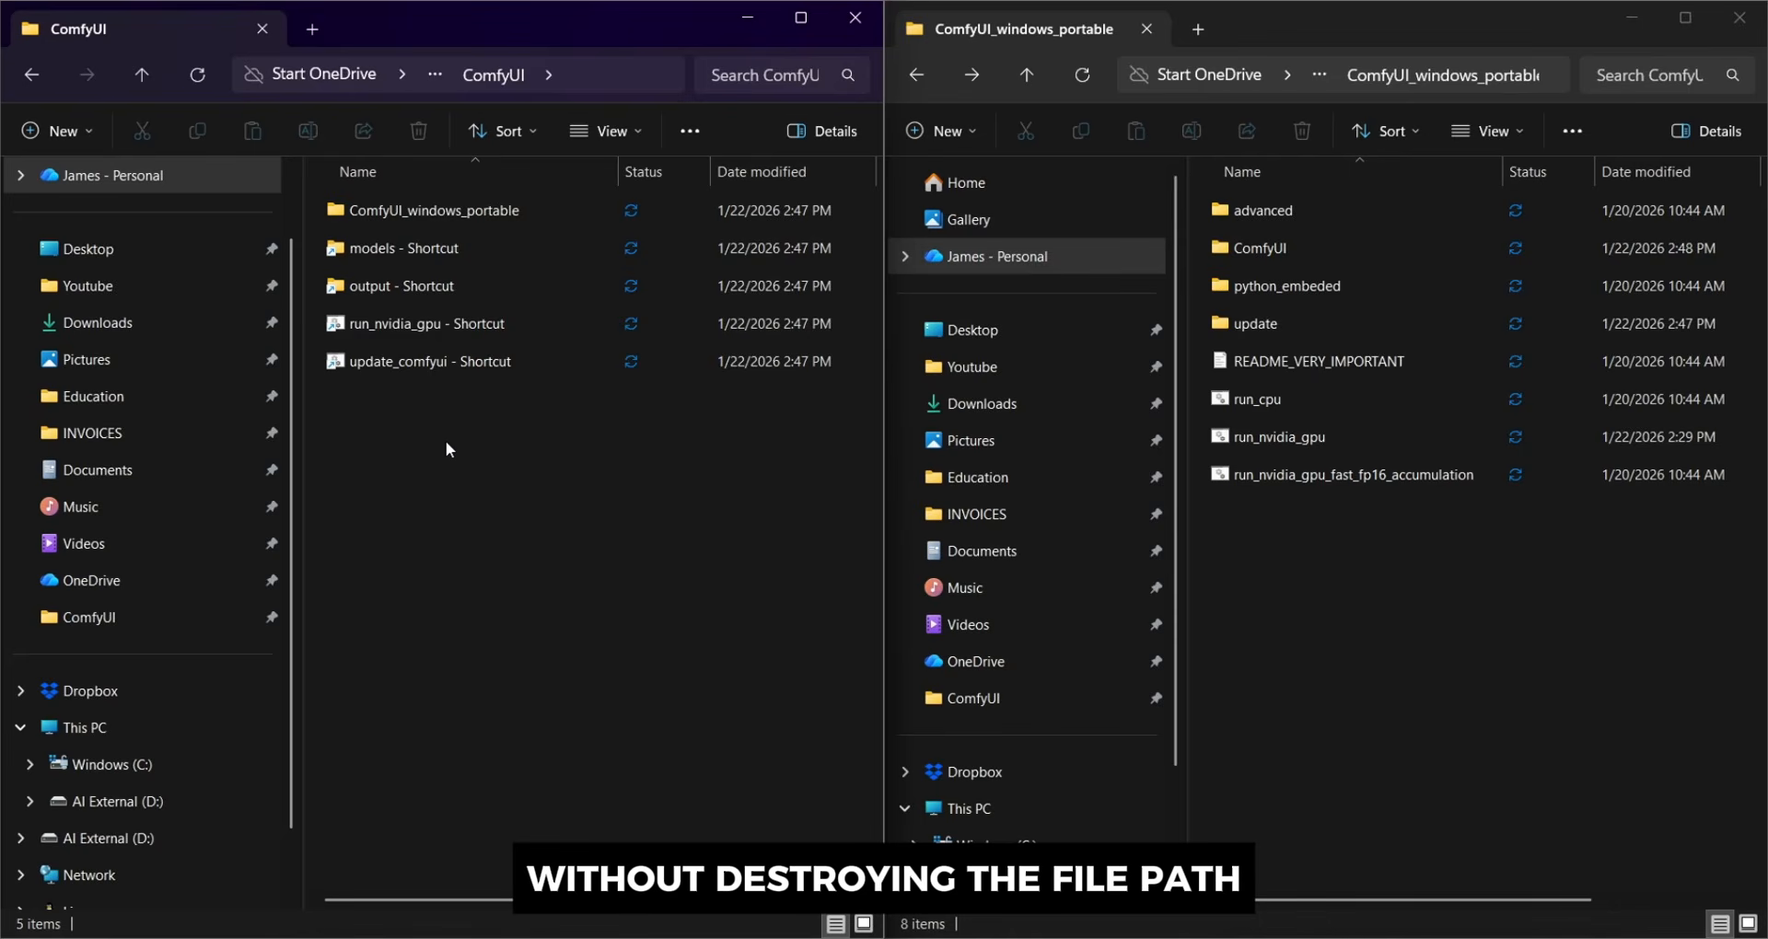
left_click(443, 251)
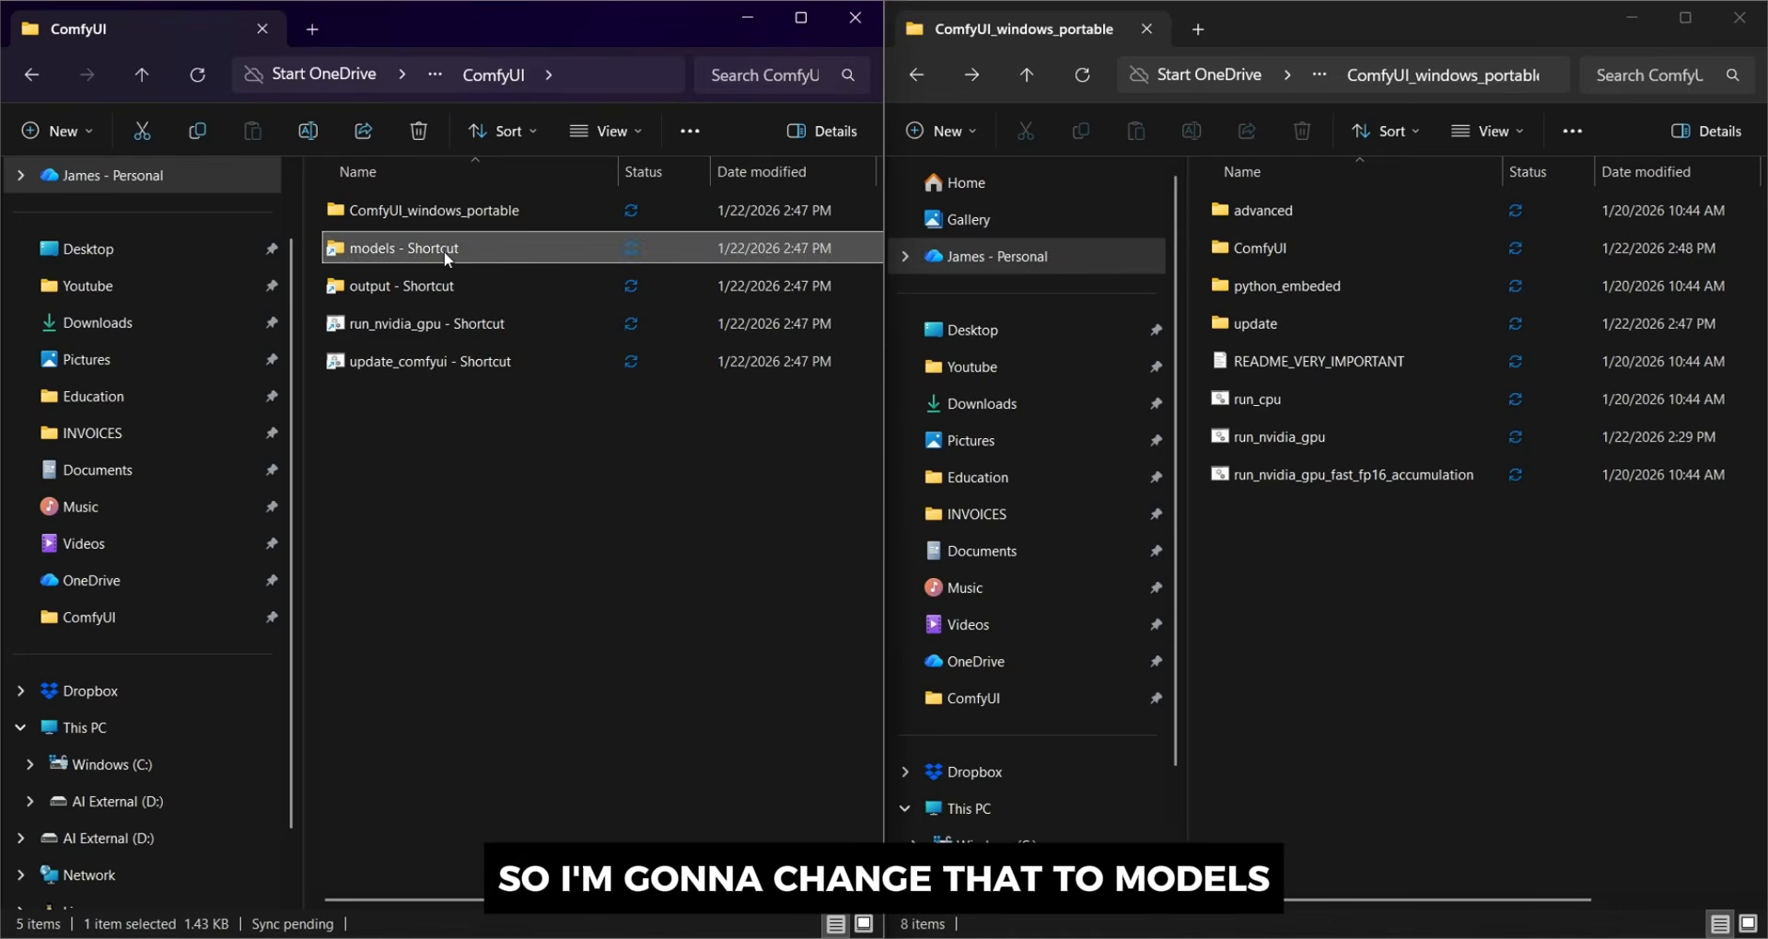
left_click(444, 250)
type("Models")
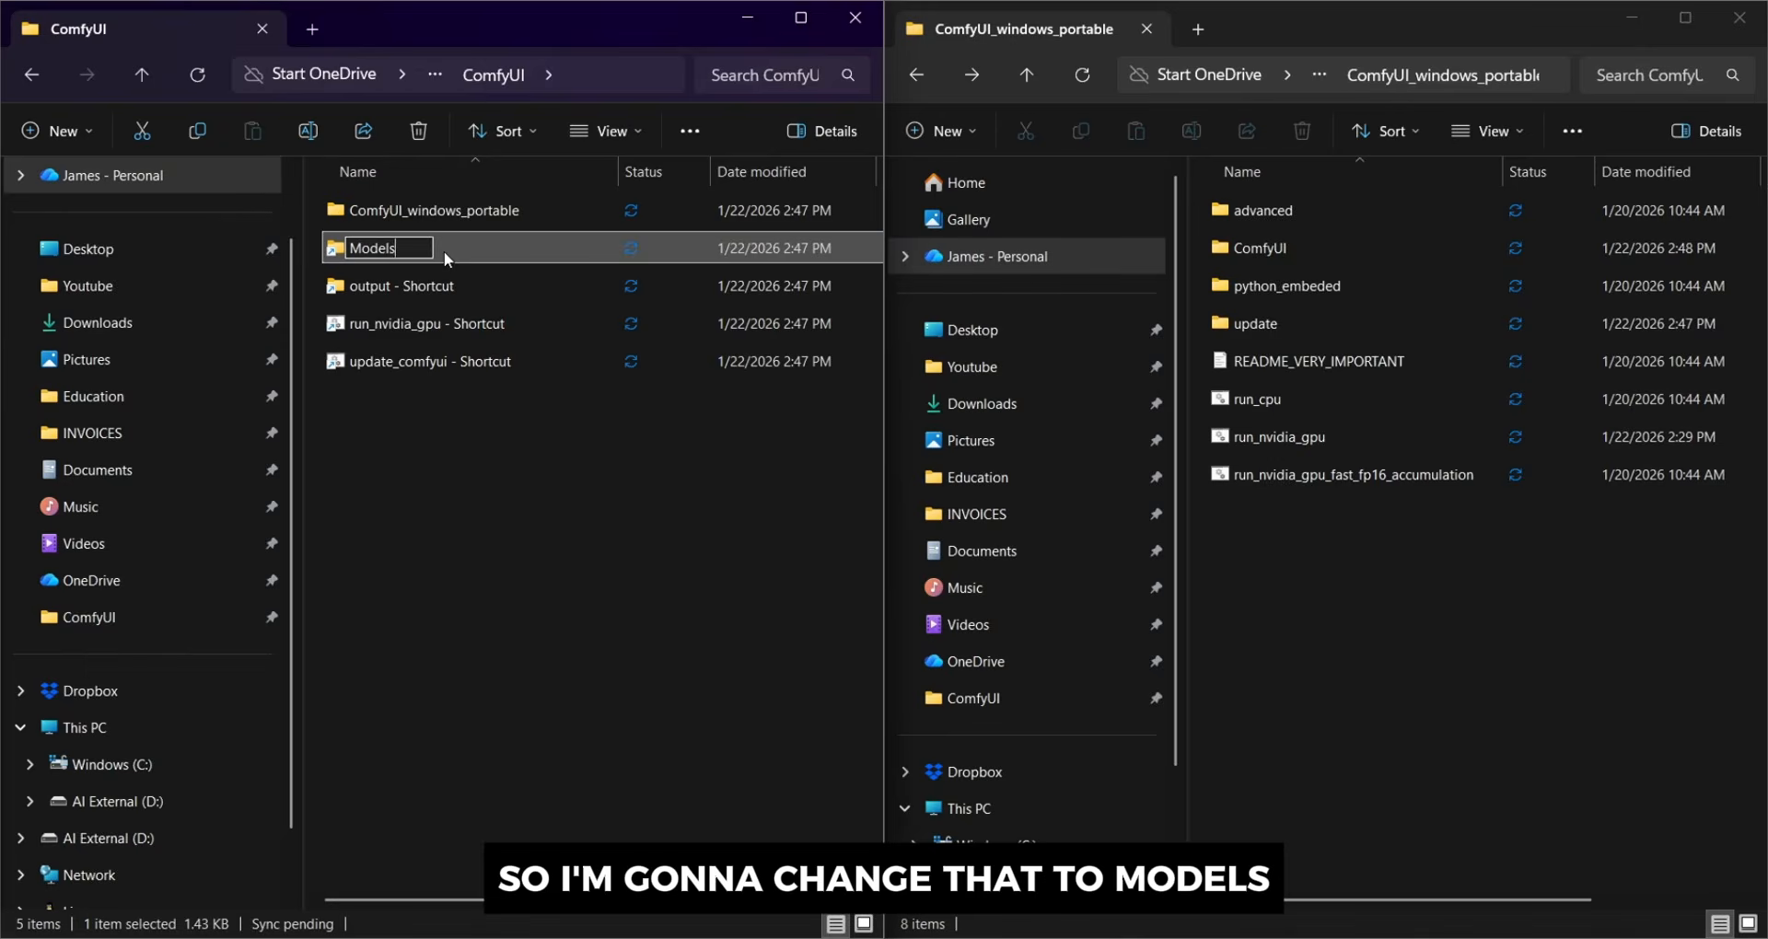
left_click(423, 284)
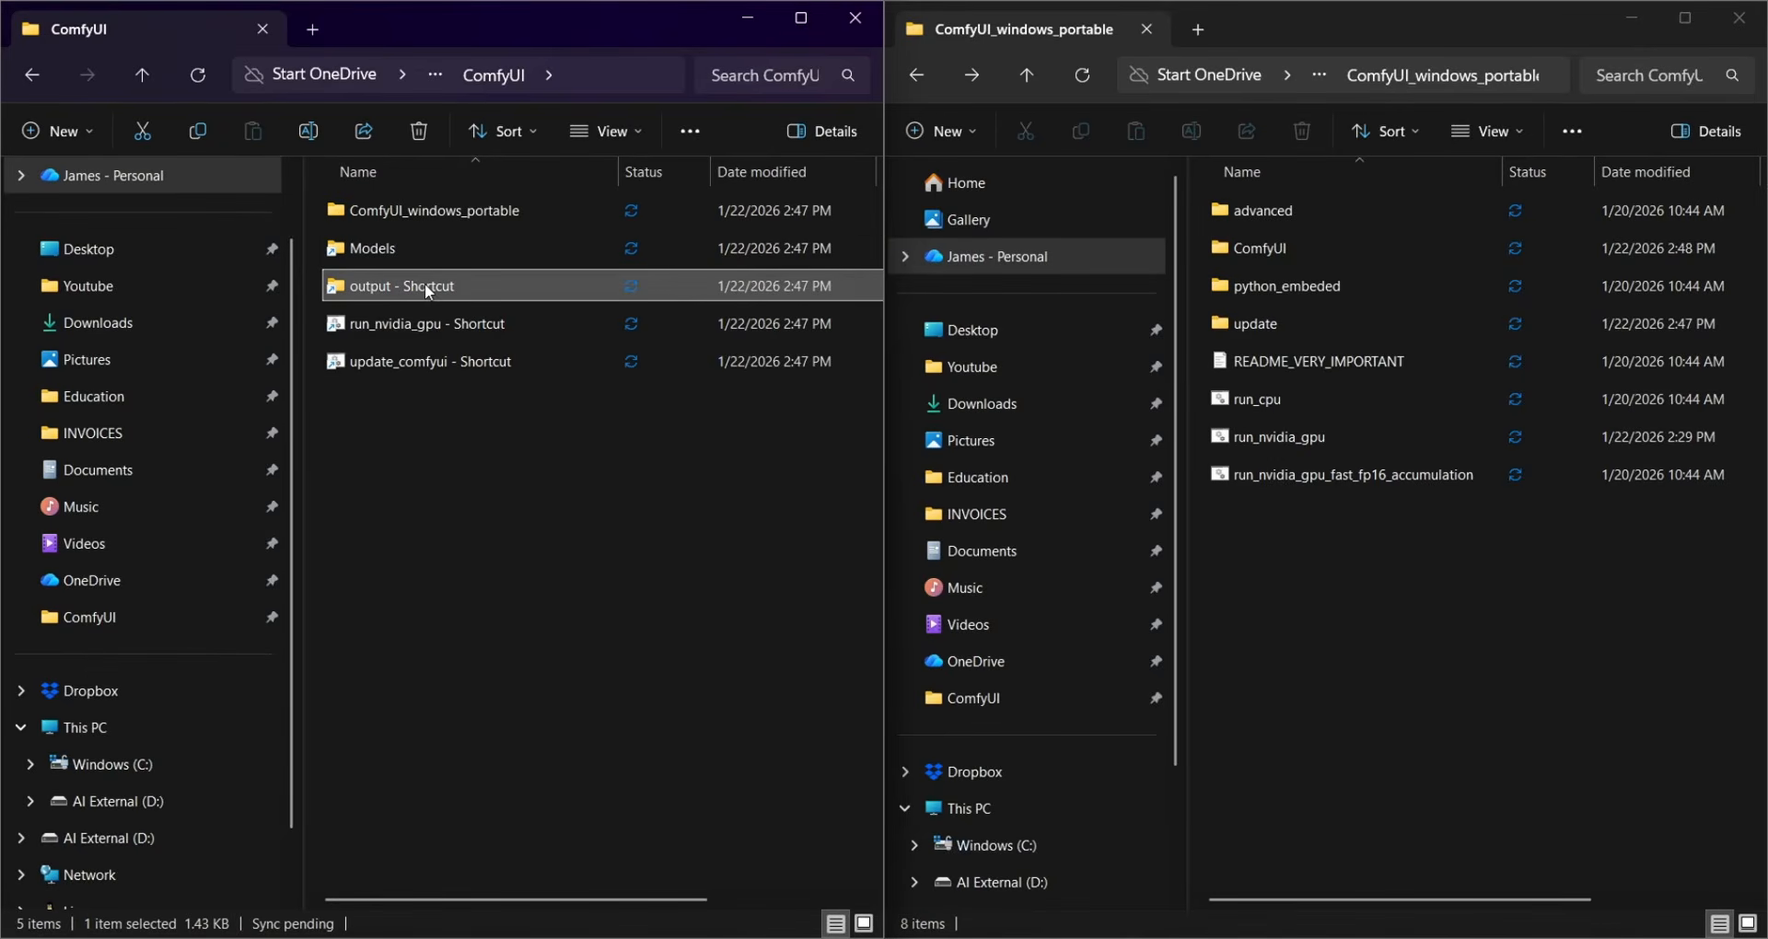
left_click(424, 284)
type("Output")
Rename the run_nvidia_gpu shortcut as ComfyUI Launcher and the update_comfyui shortcut as Update ComfyUI
left_click(409, 329)
left_click(409, 328)
type("Comfy")
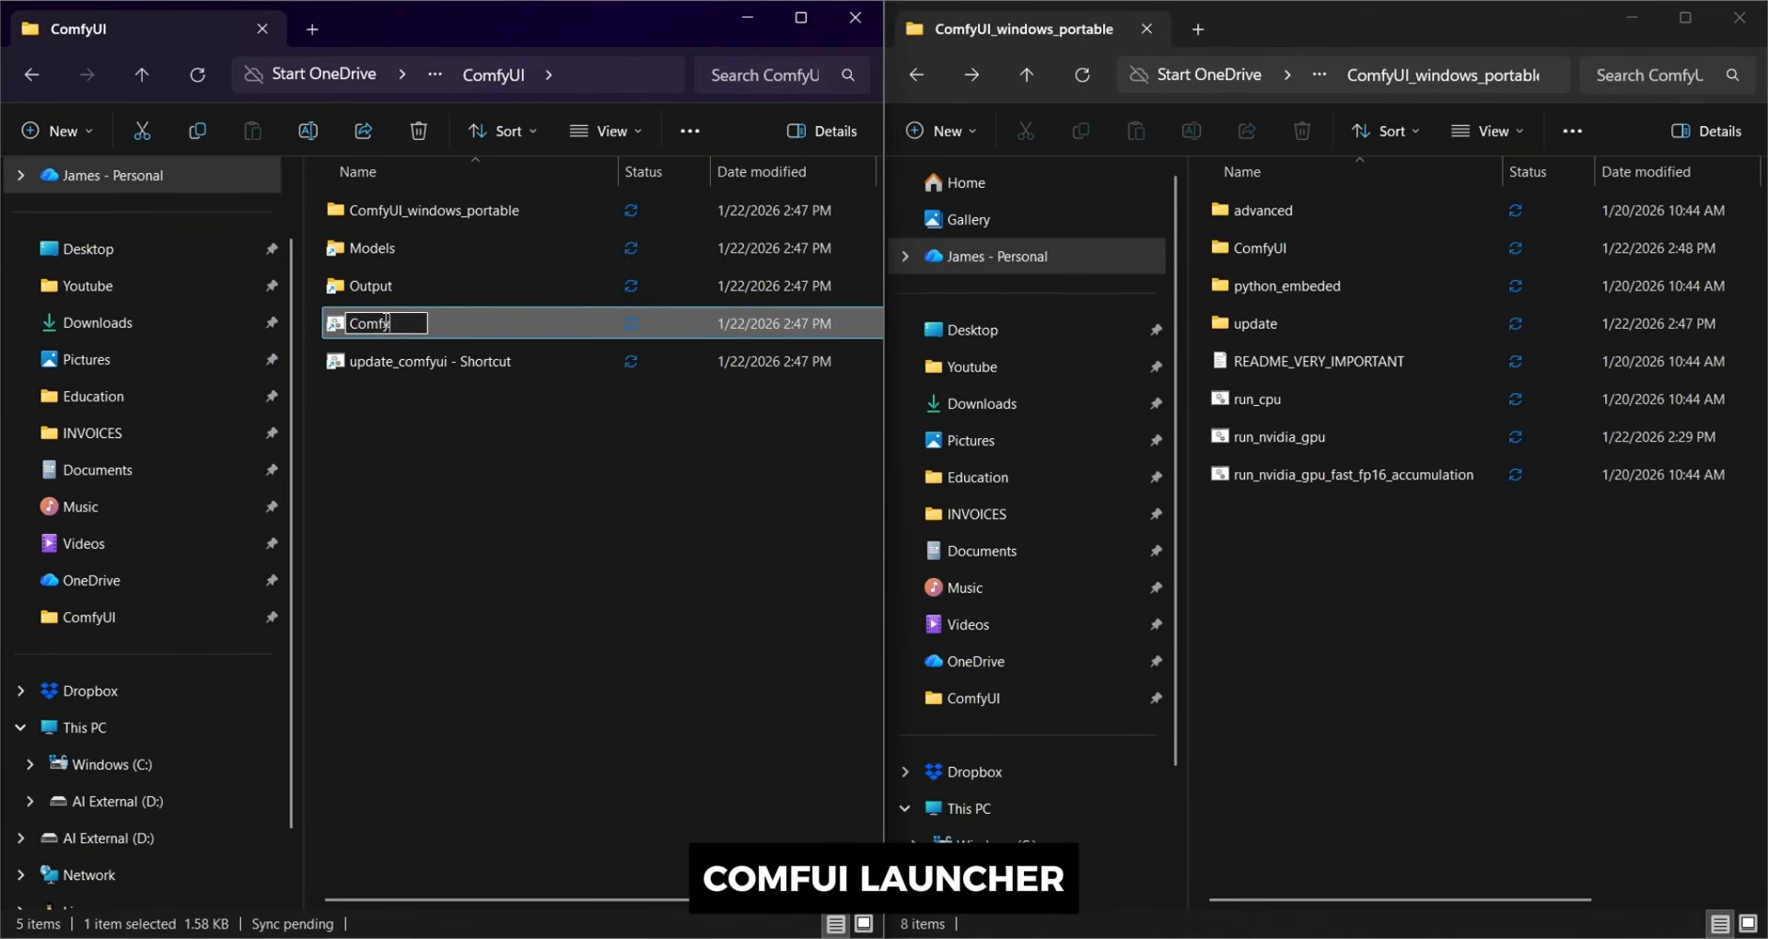
type("UI Launcher")
key("Tab")
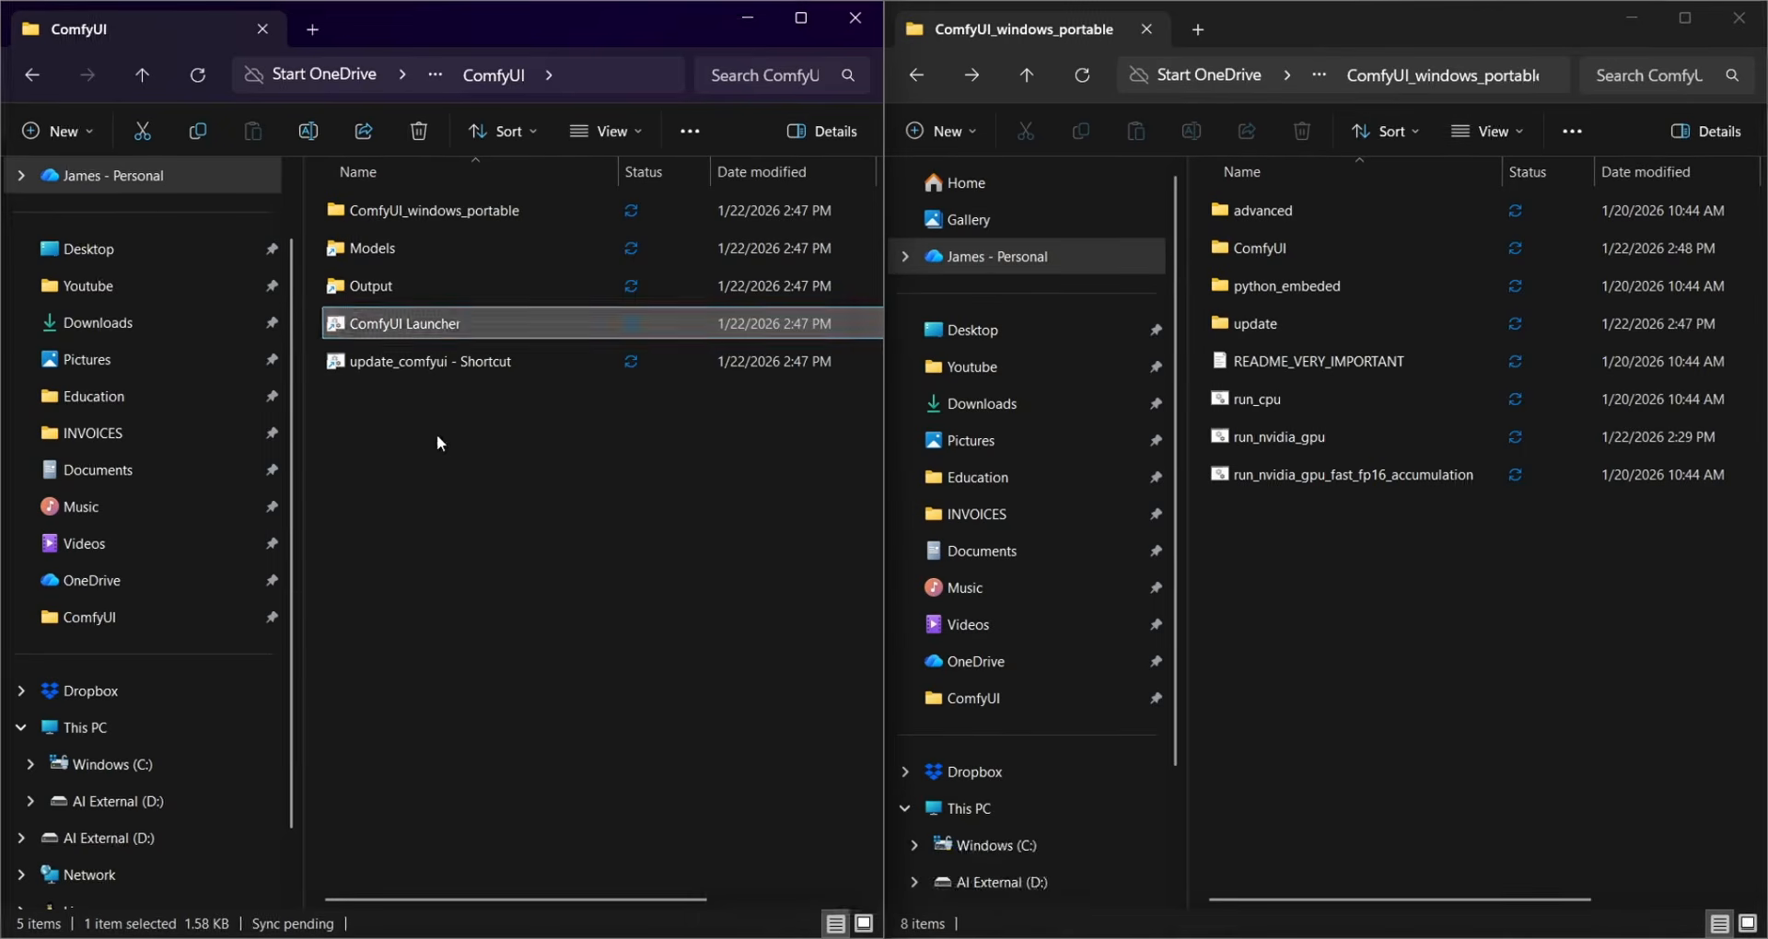
type("Update ComfyU")
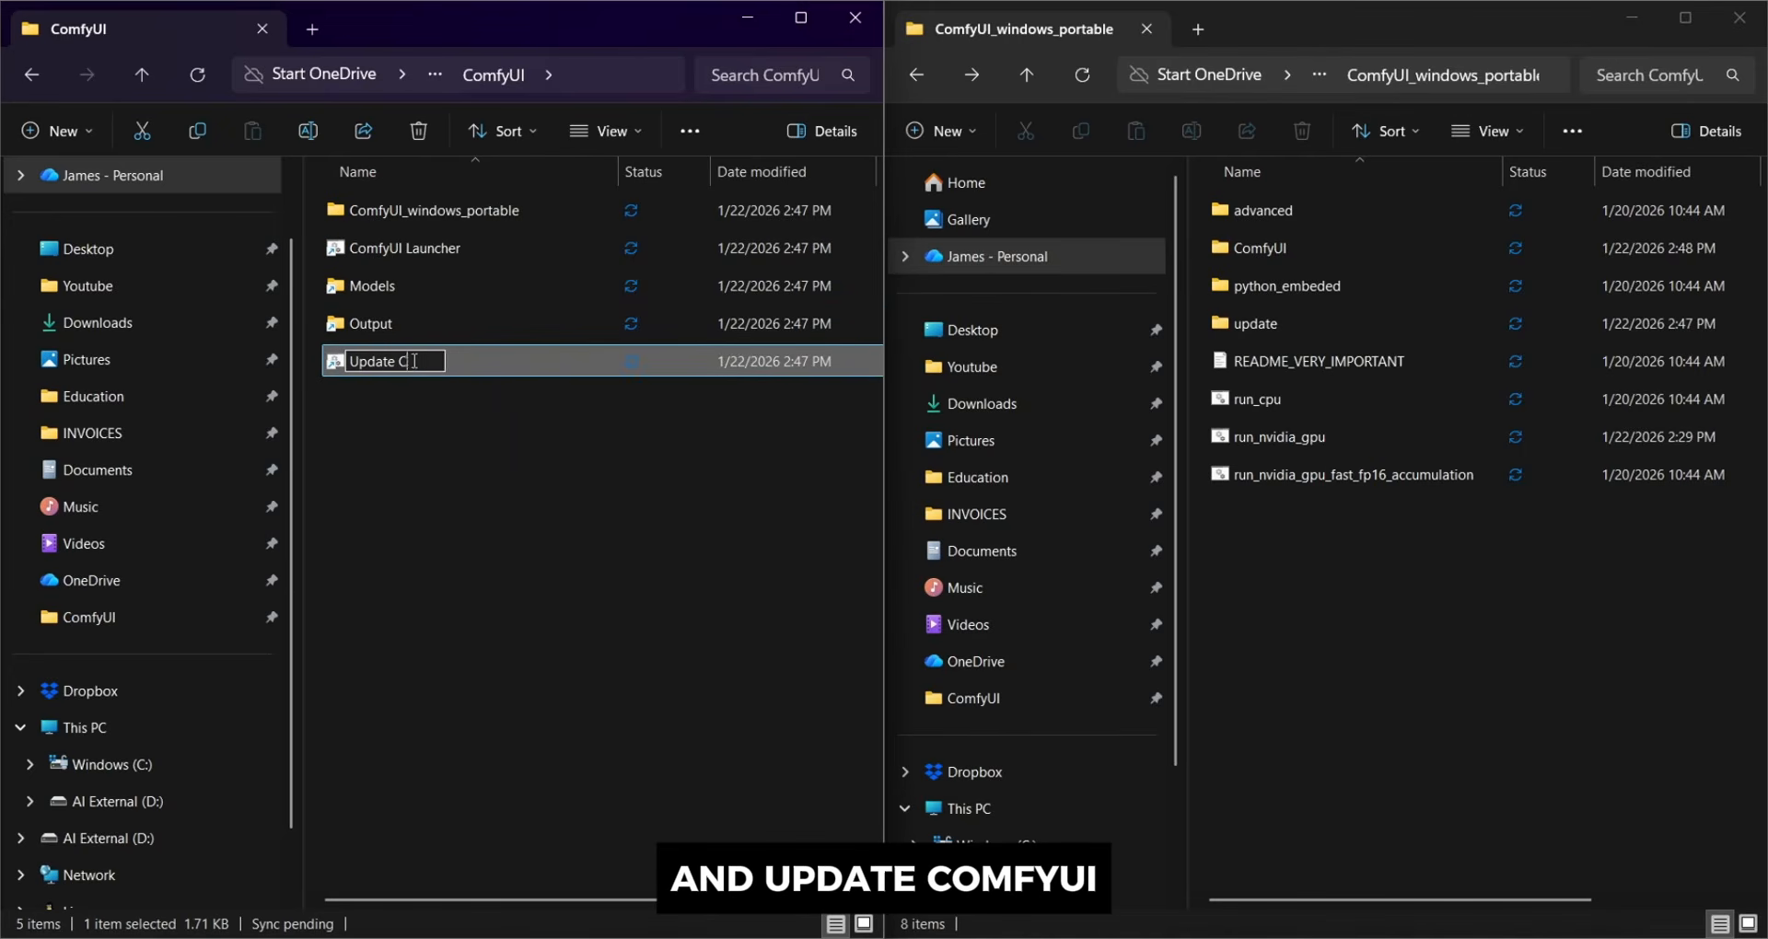
type("I")
left_click(448, 442)
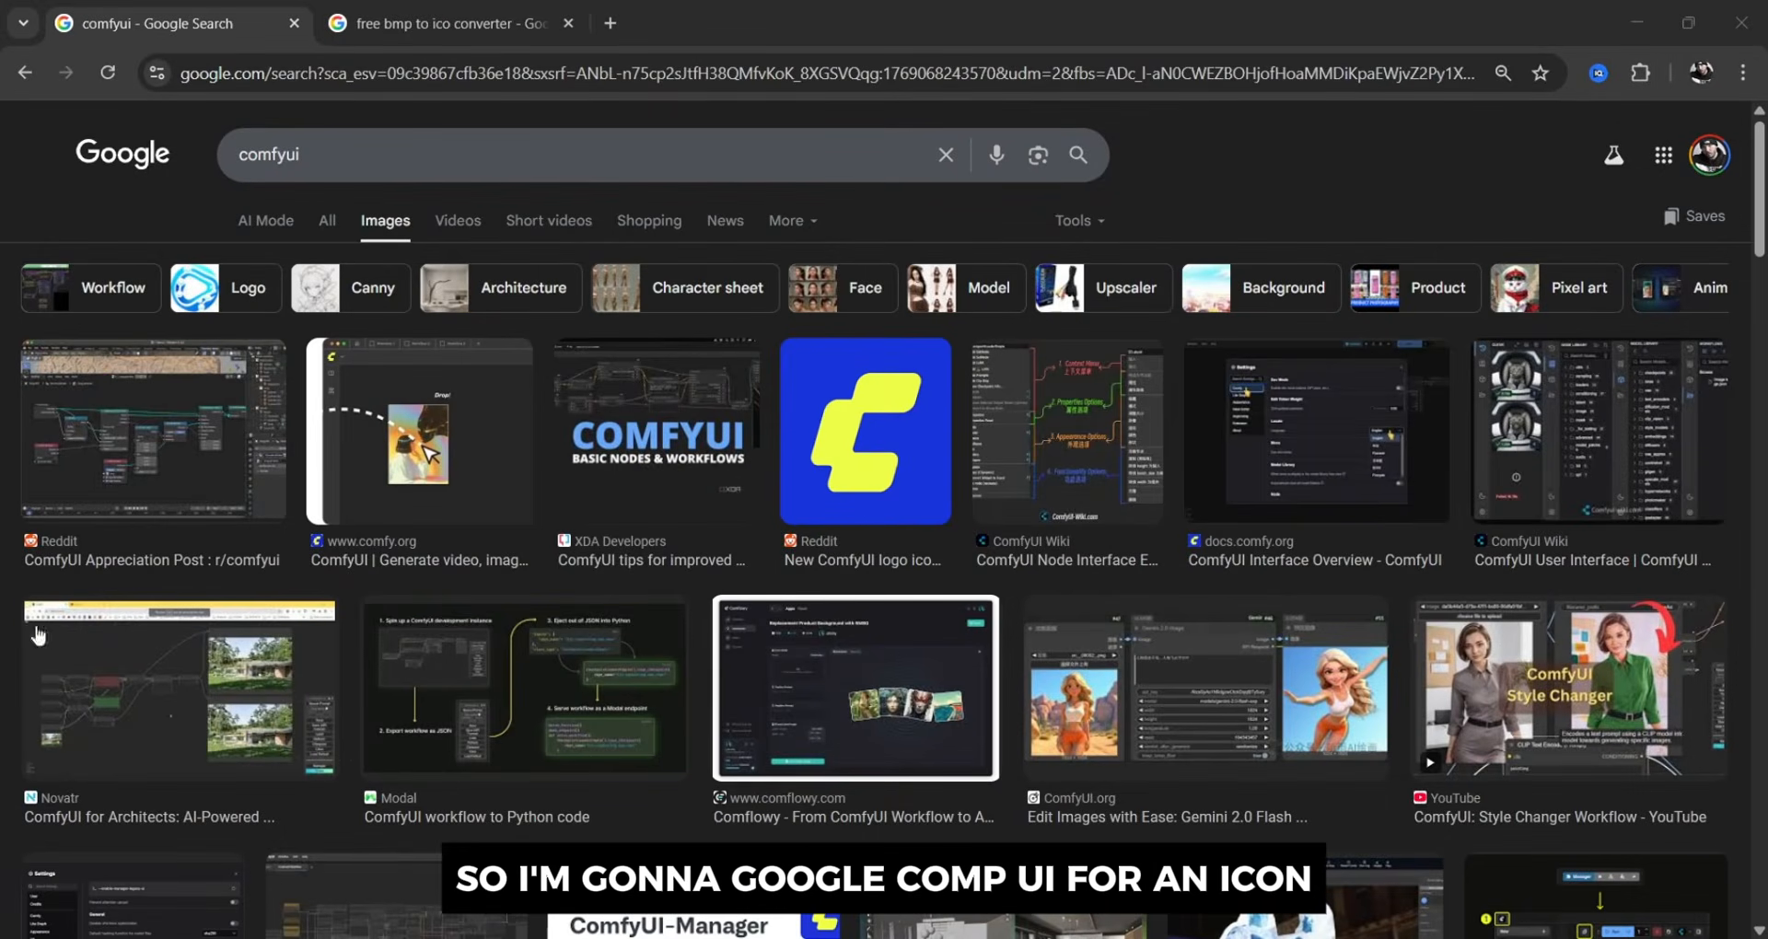
Start saving the blue-and-yellow ComfyUI logo from the image results and create an Icons folder in the Desktop's ComfyUI folder
right_click(841, 425)
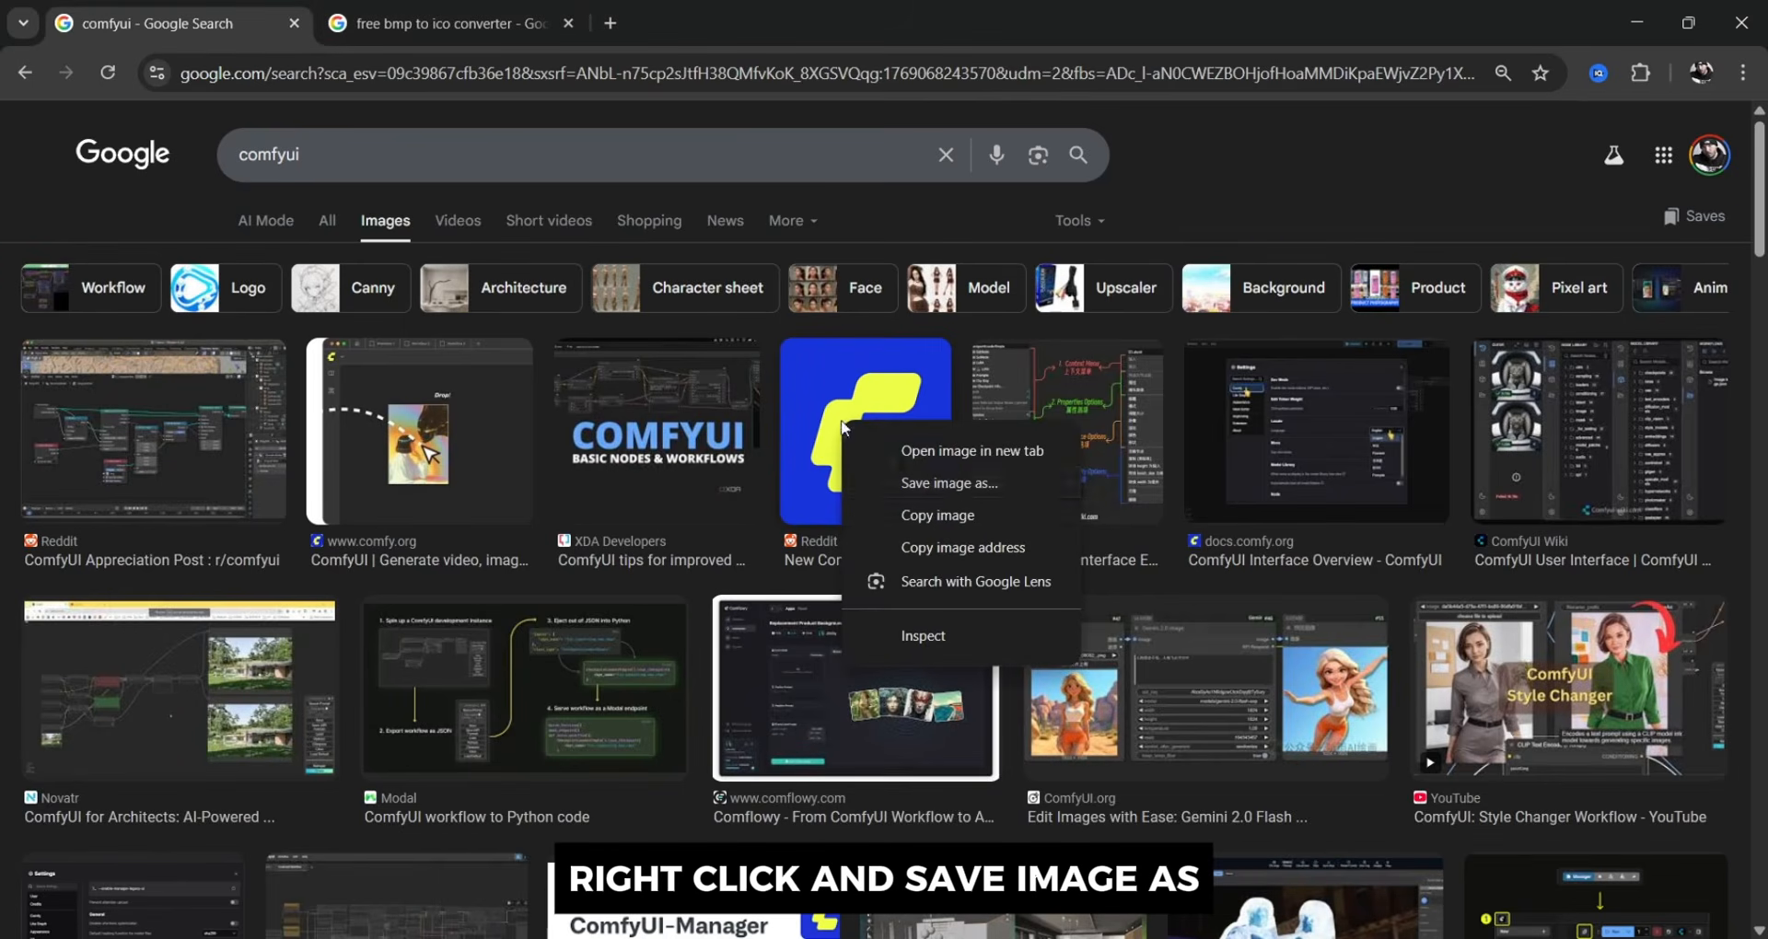
left_click(952, 481)
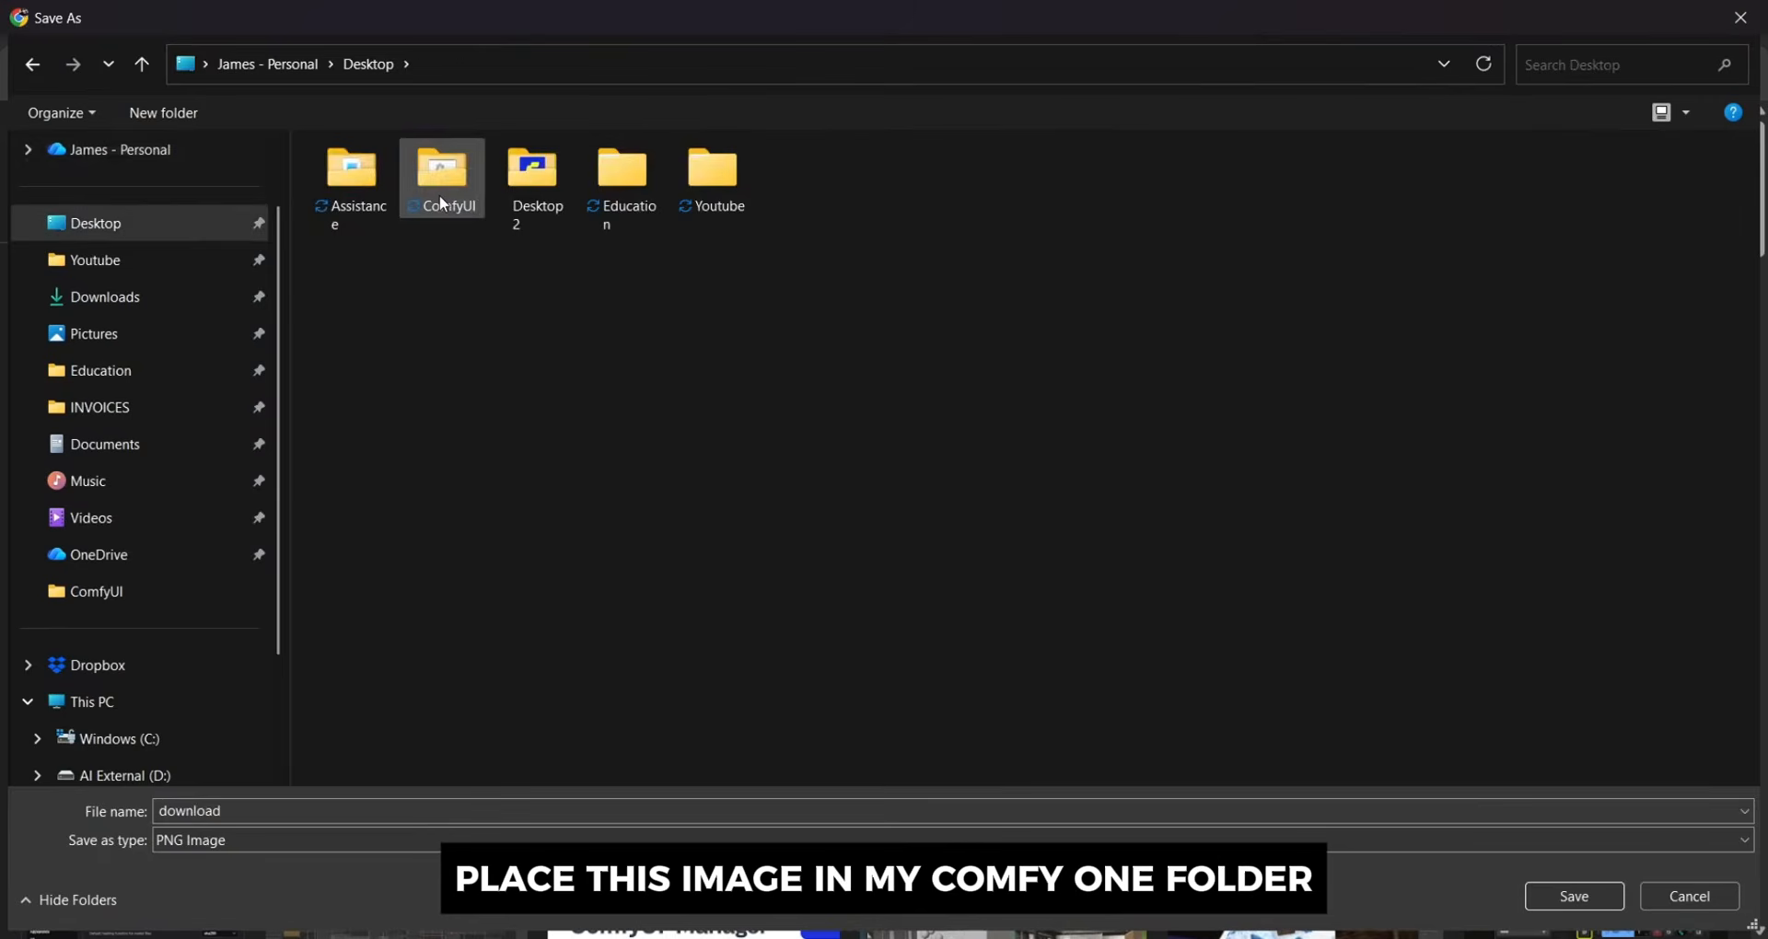
double_click(439, 191)
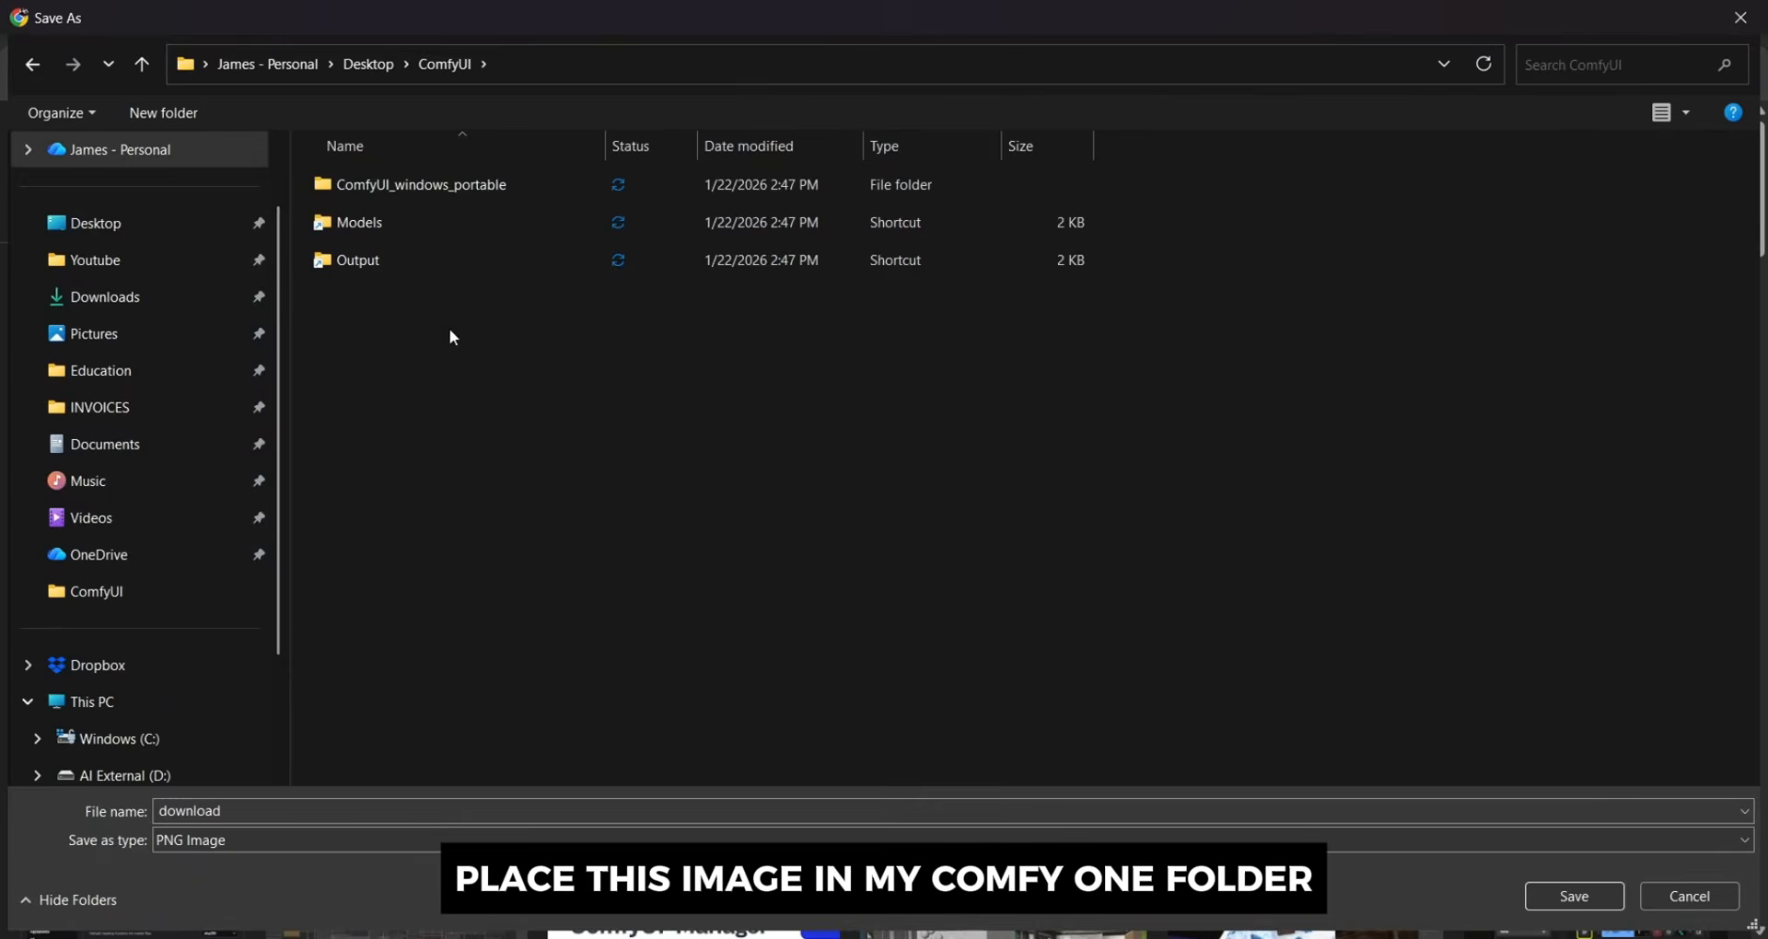
right_click(493, 370)
mouse_move(700, 690)
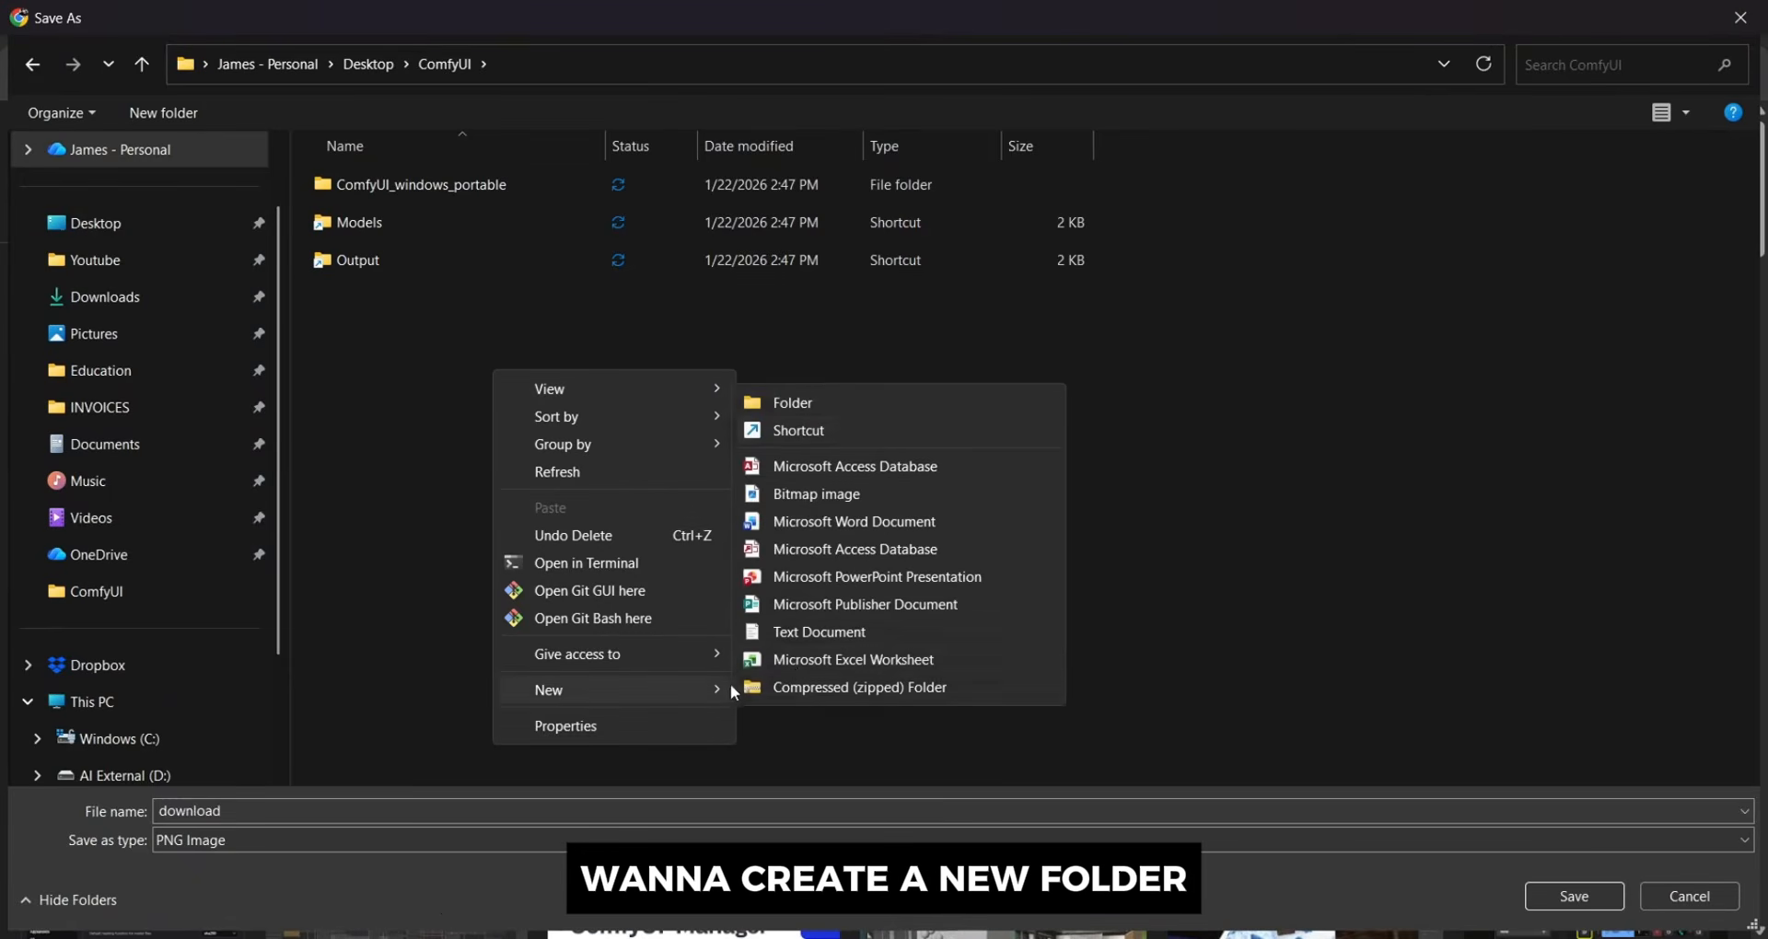
left_click(854, 405)
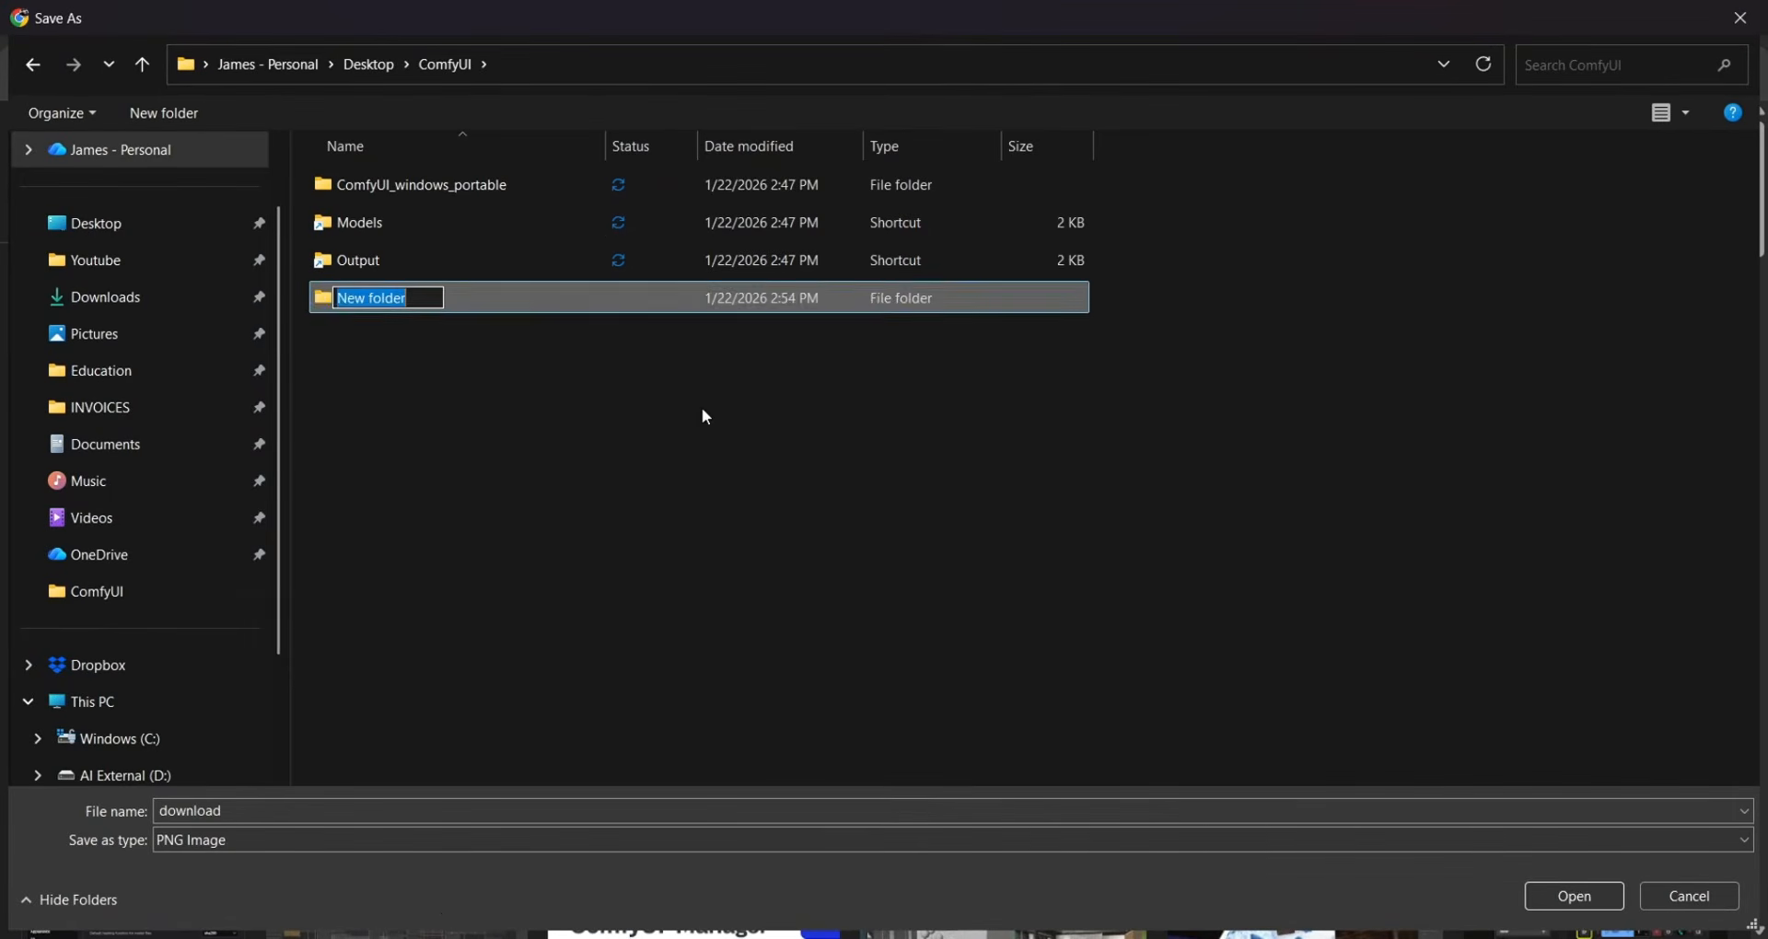
type("Icons")
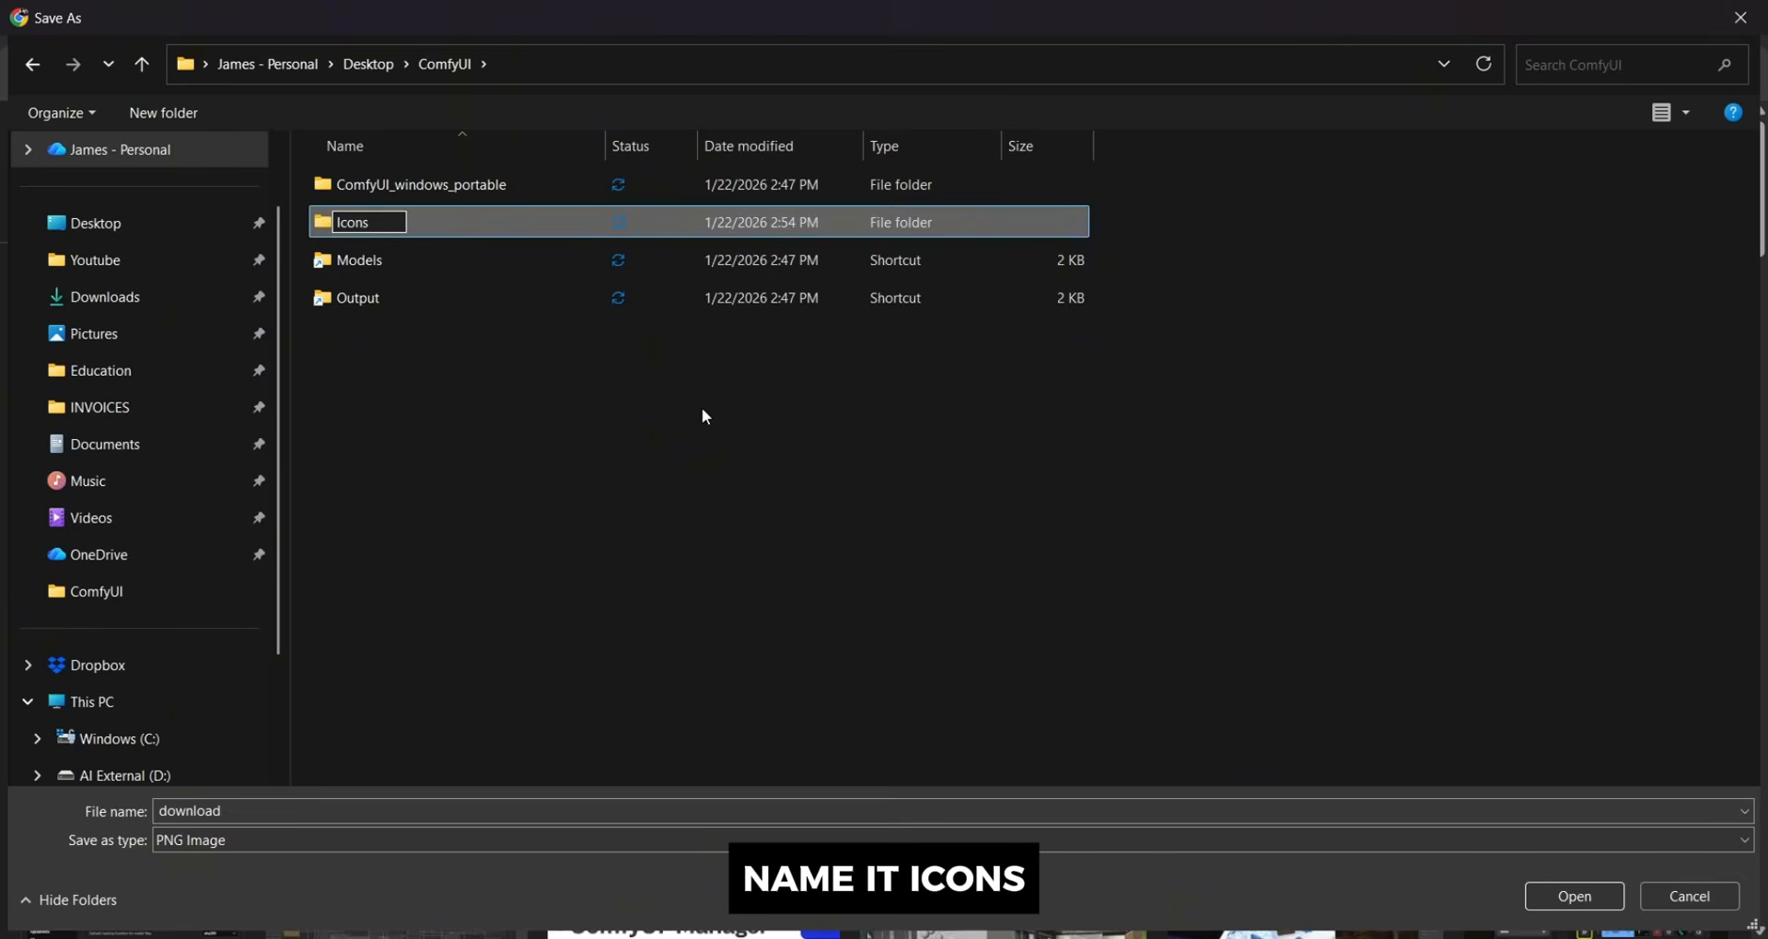
left_click(701, 416)
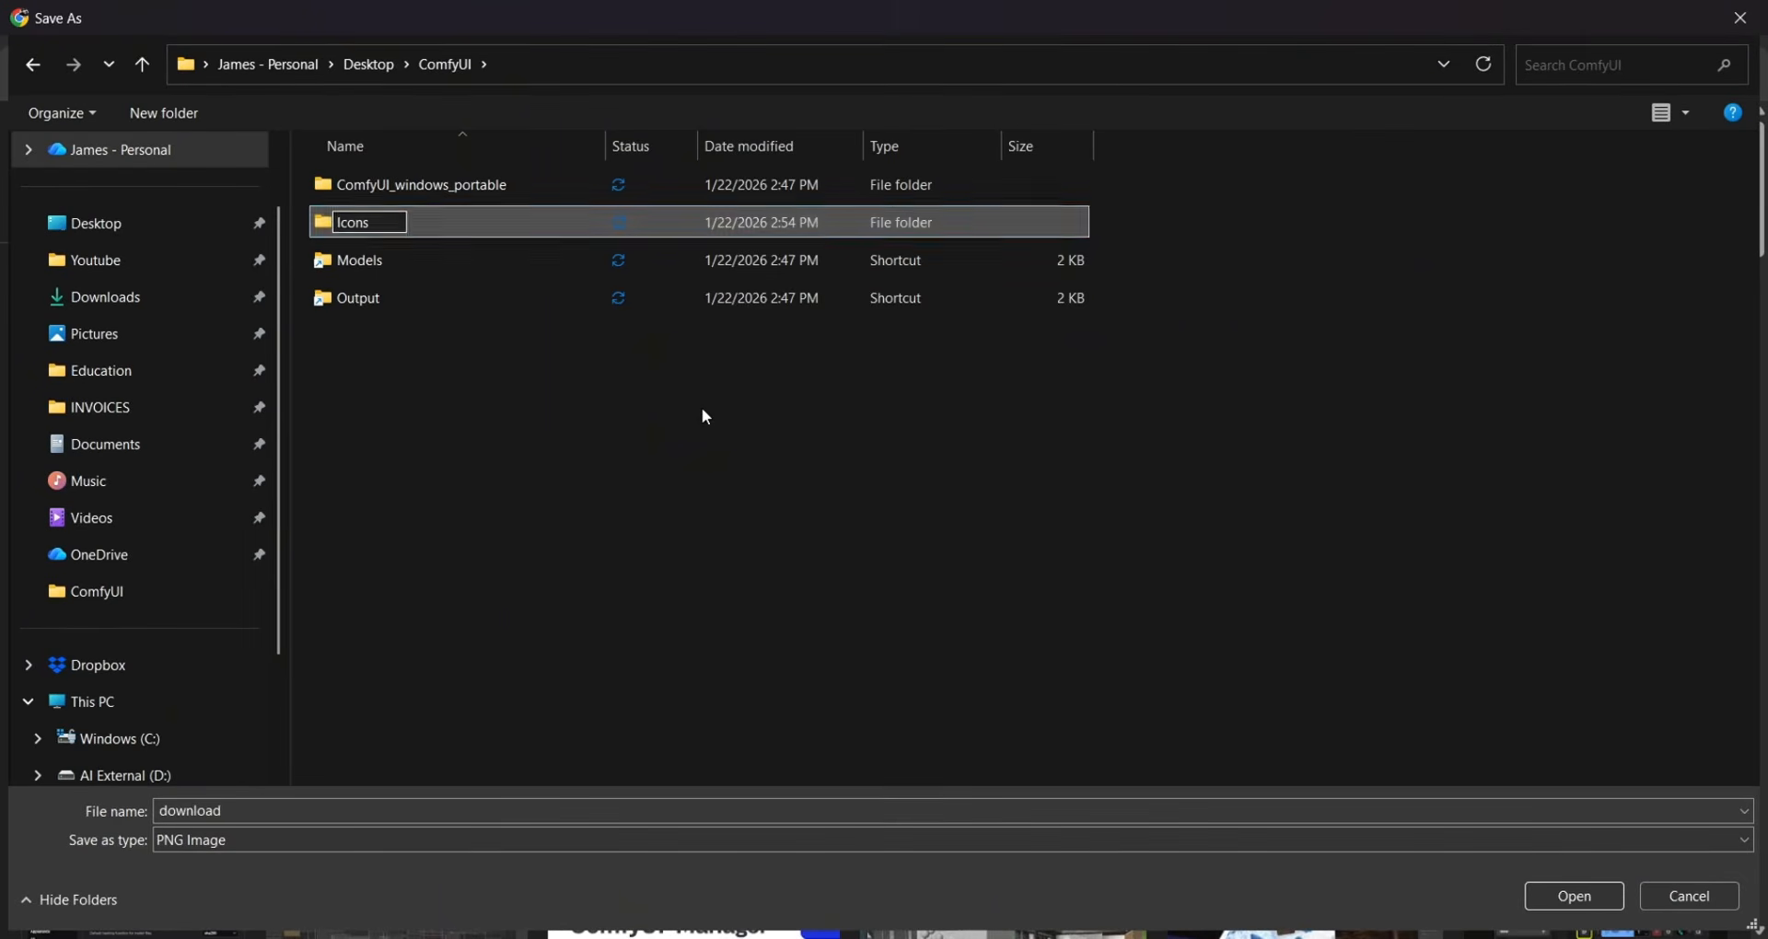
Save the logo in the Icons folder as a BMP file named ComfyUI Icon
double_click(380, 229)
double_click(249, 804)
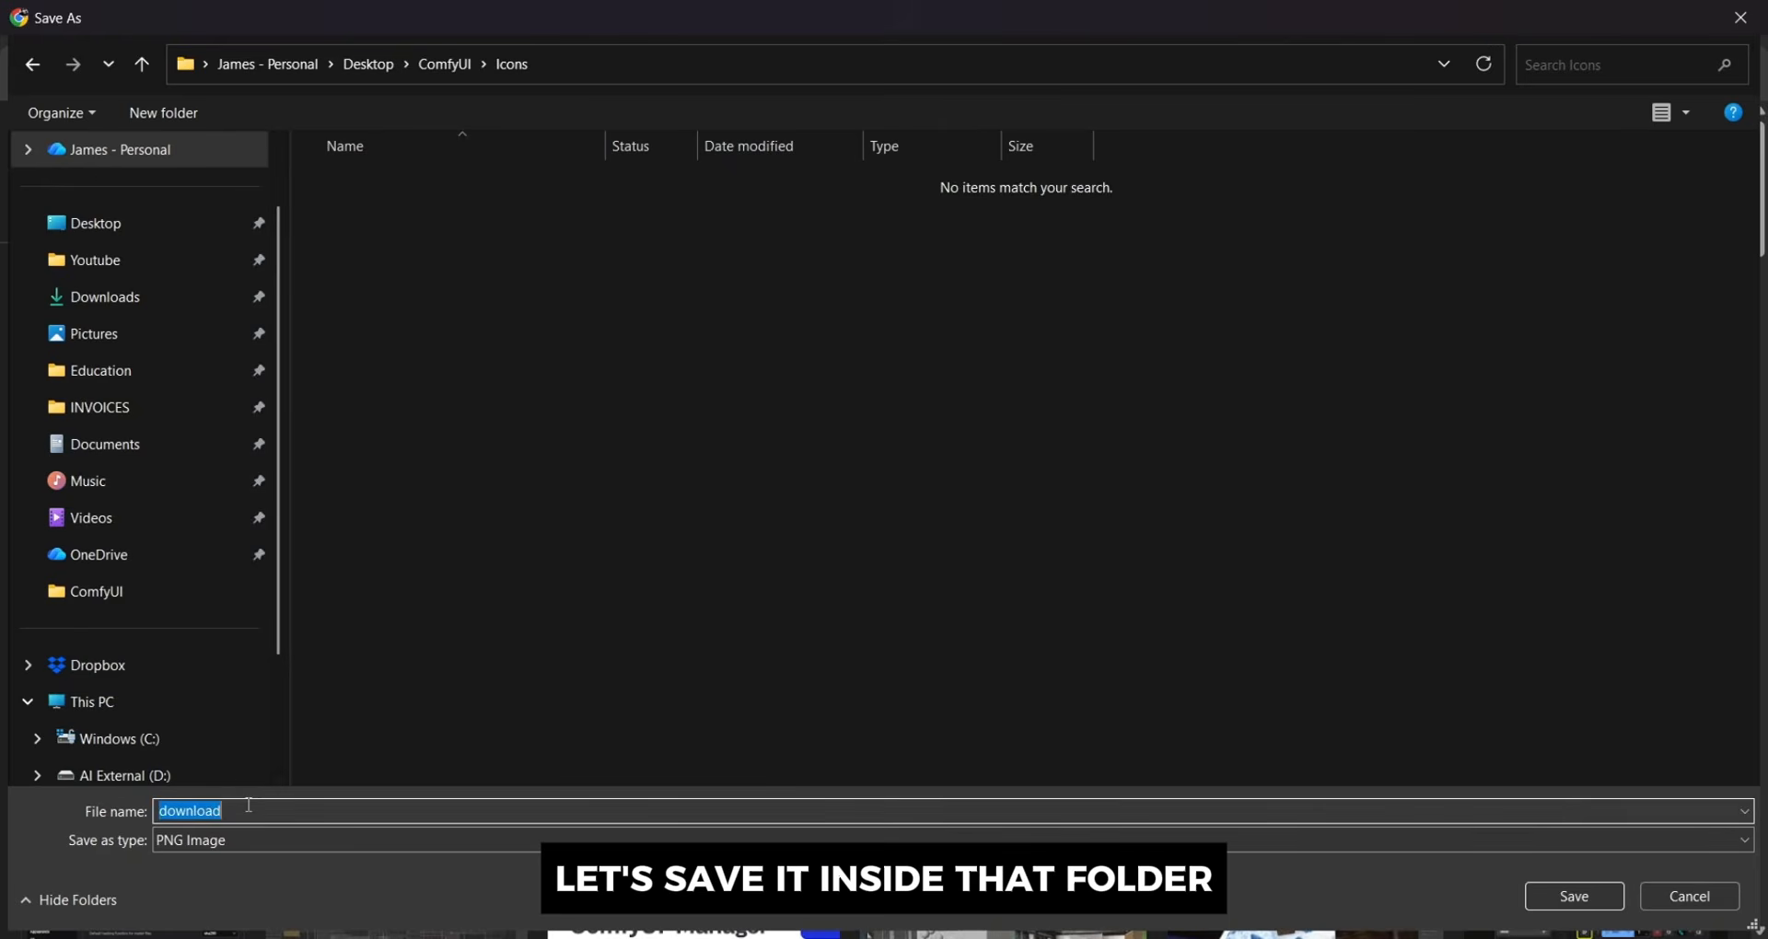
type("ComfyUI Icon")
left_click(259, 849)
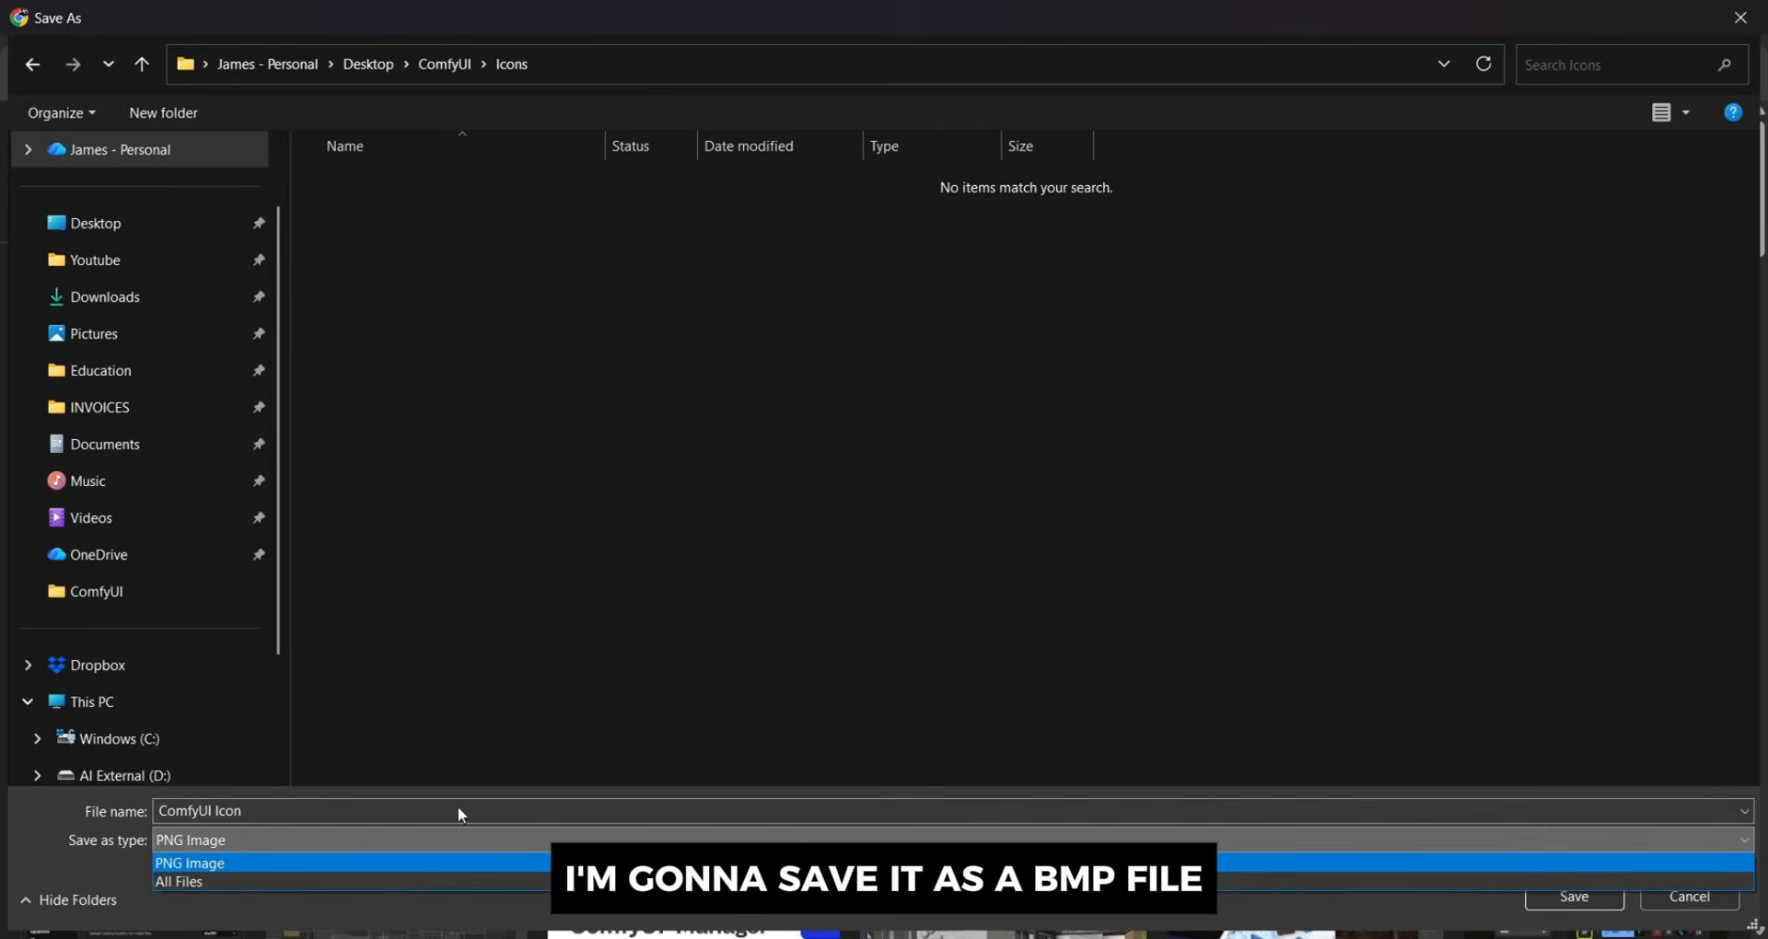
left_click(609, 738)
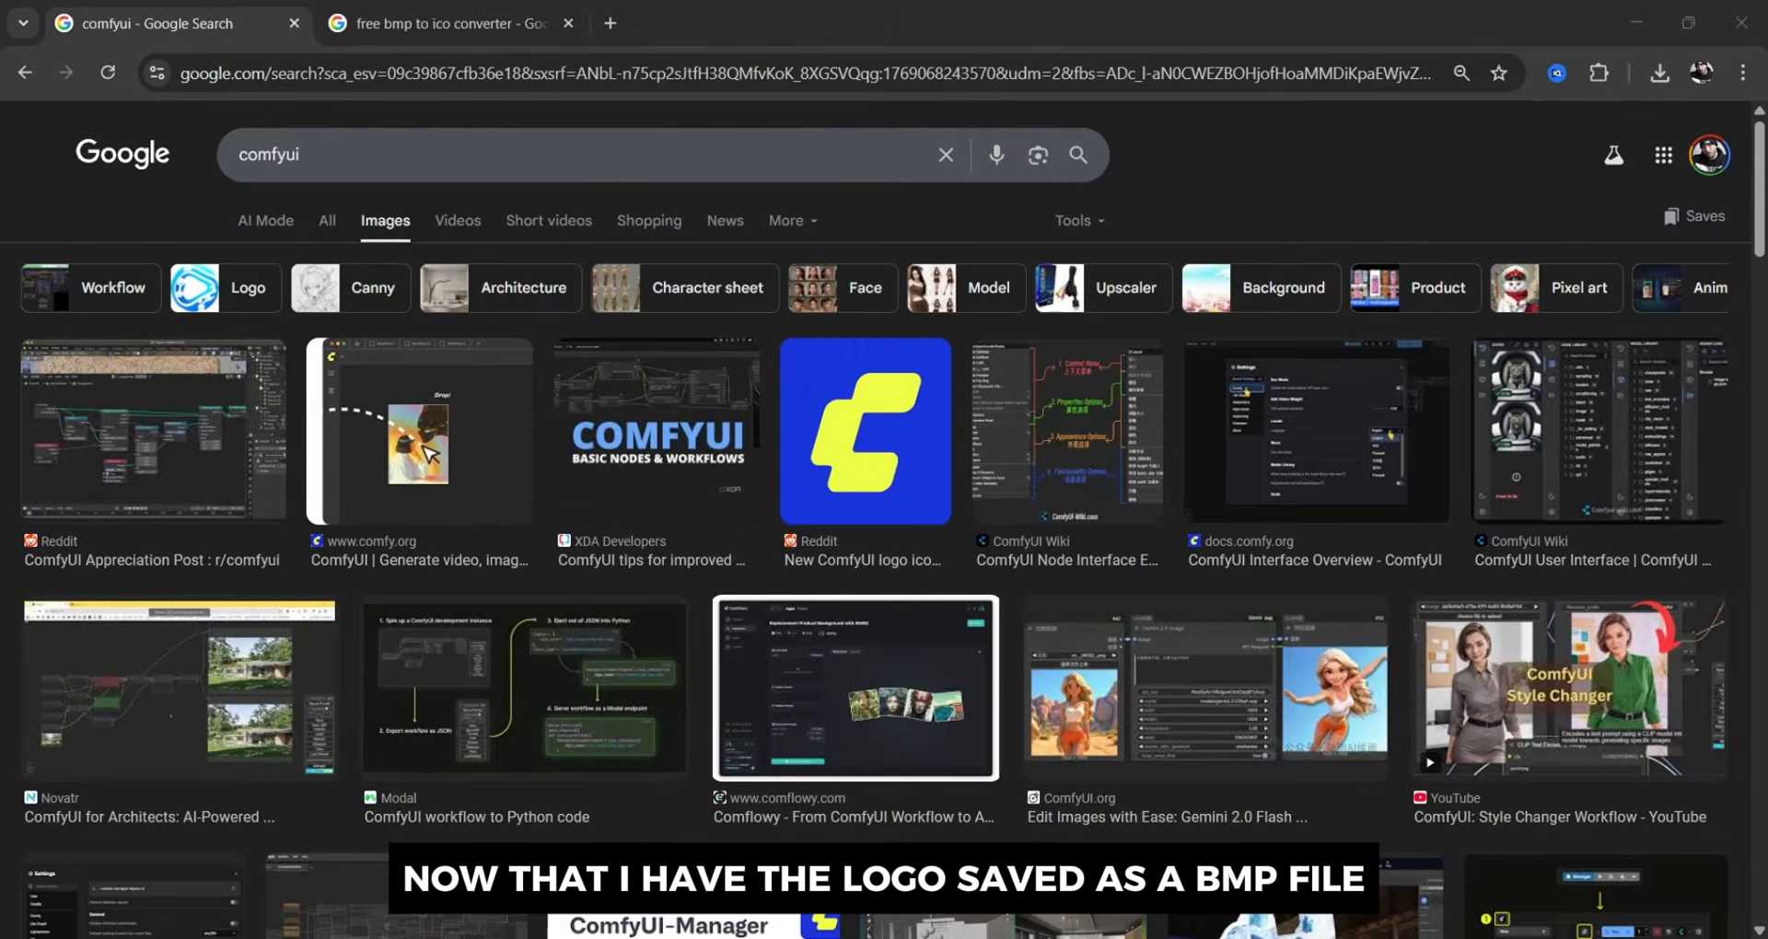
Open FreeConvert's BMP to ICO Converter from the converter search results and convert the ComfyUI Icon file to ICO
left_click(450, 24)
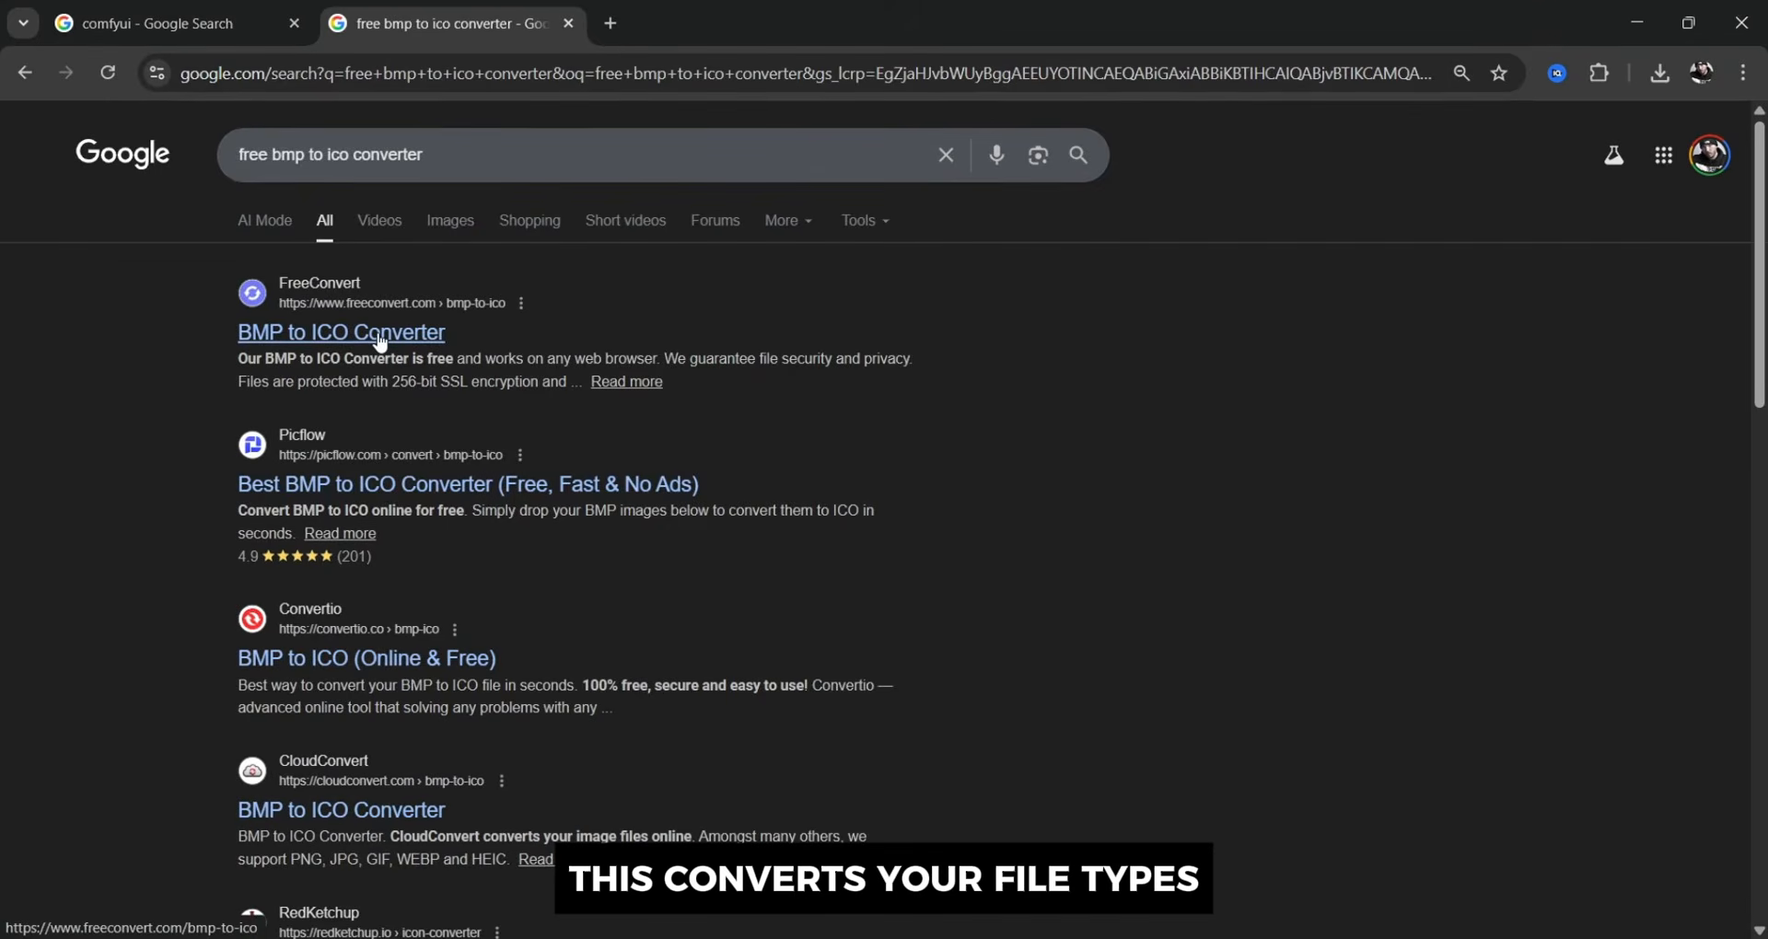
left_click(379, 337)
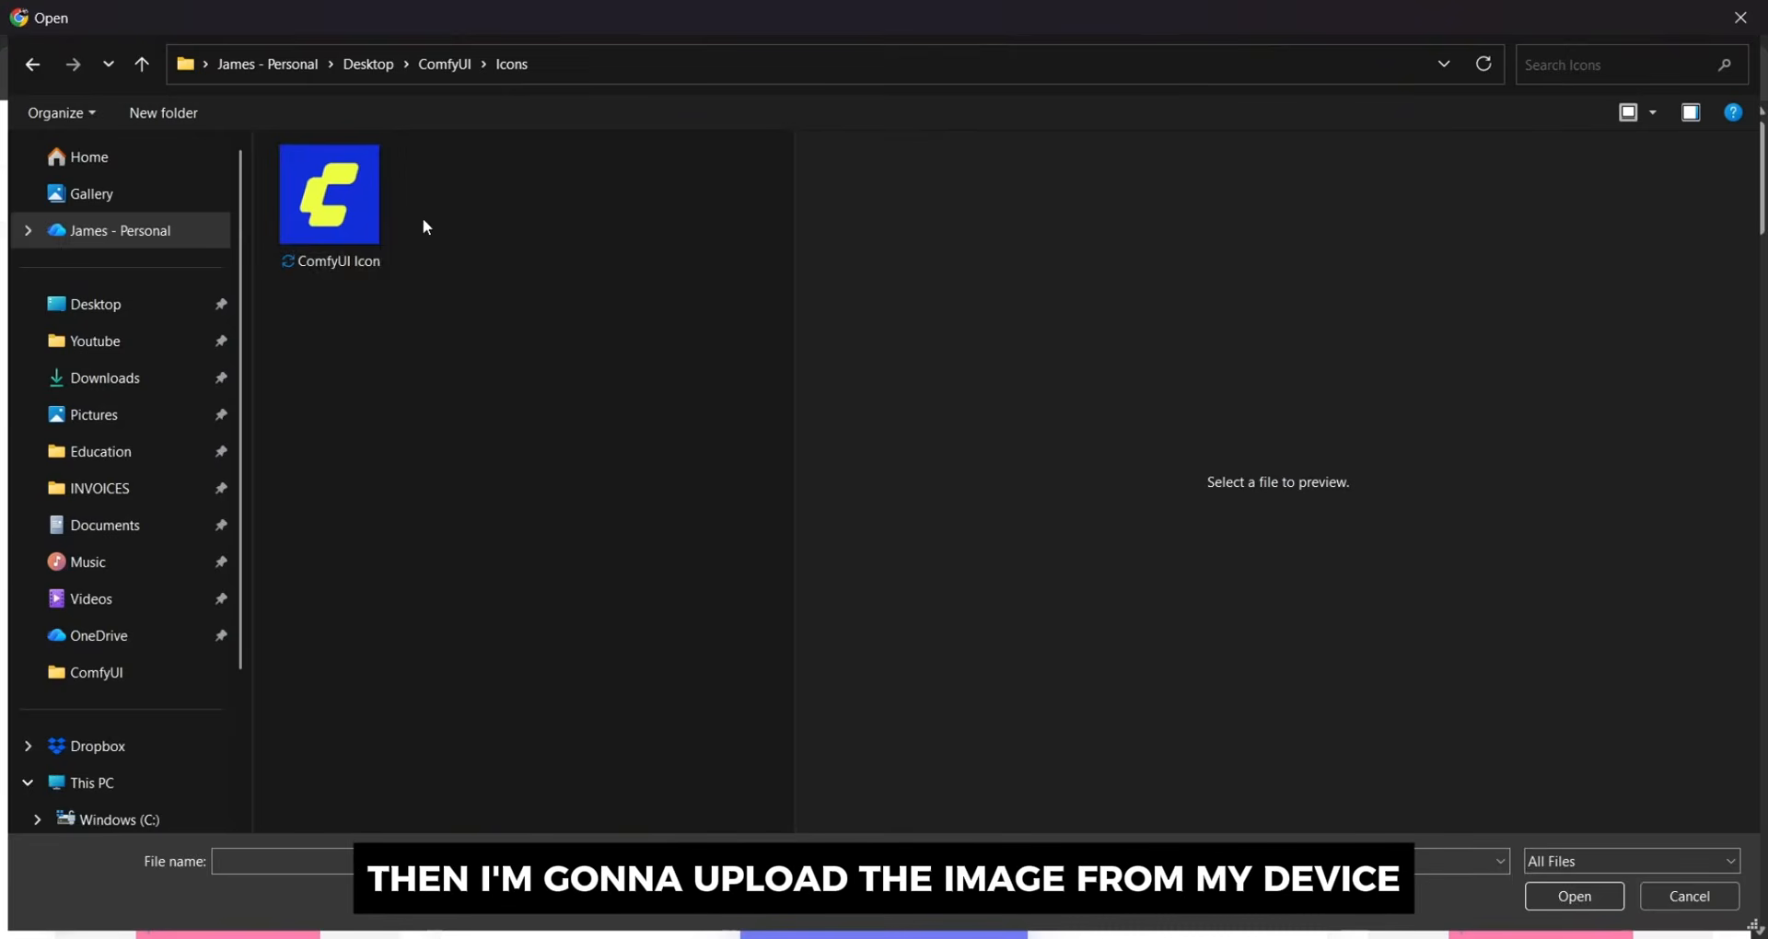
left_click(383, 203)
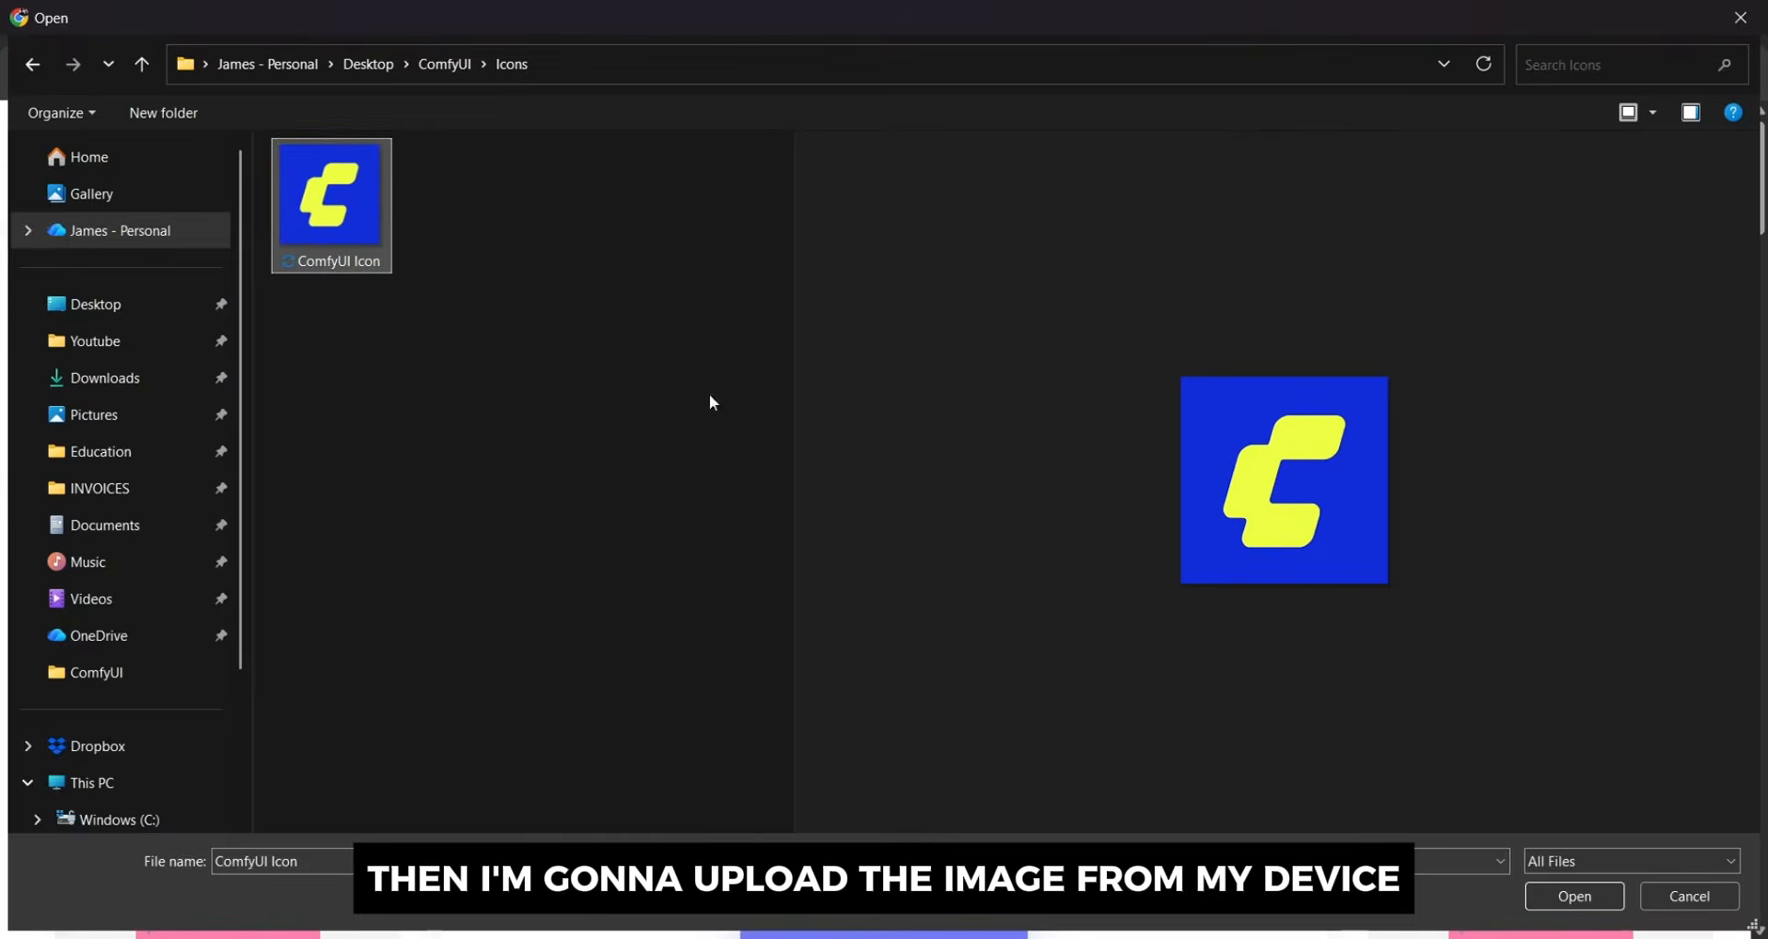
left_click(1574, 896)
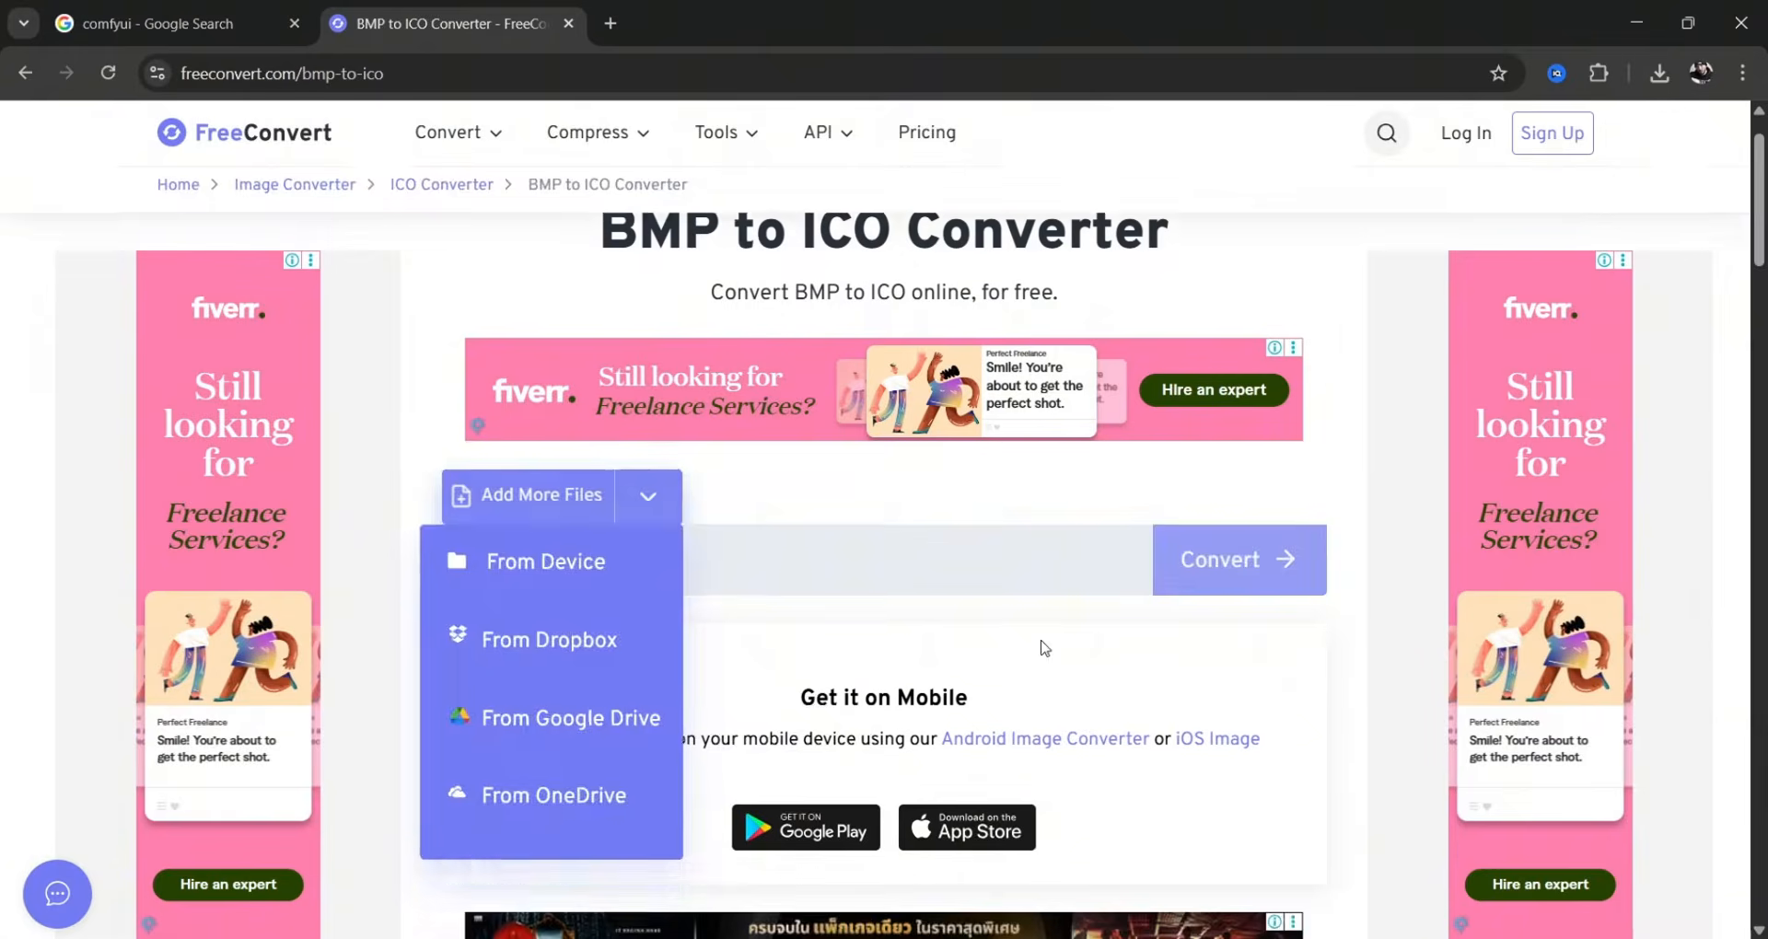
left_click(1217, 652)
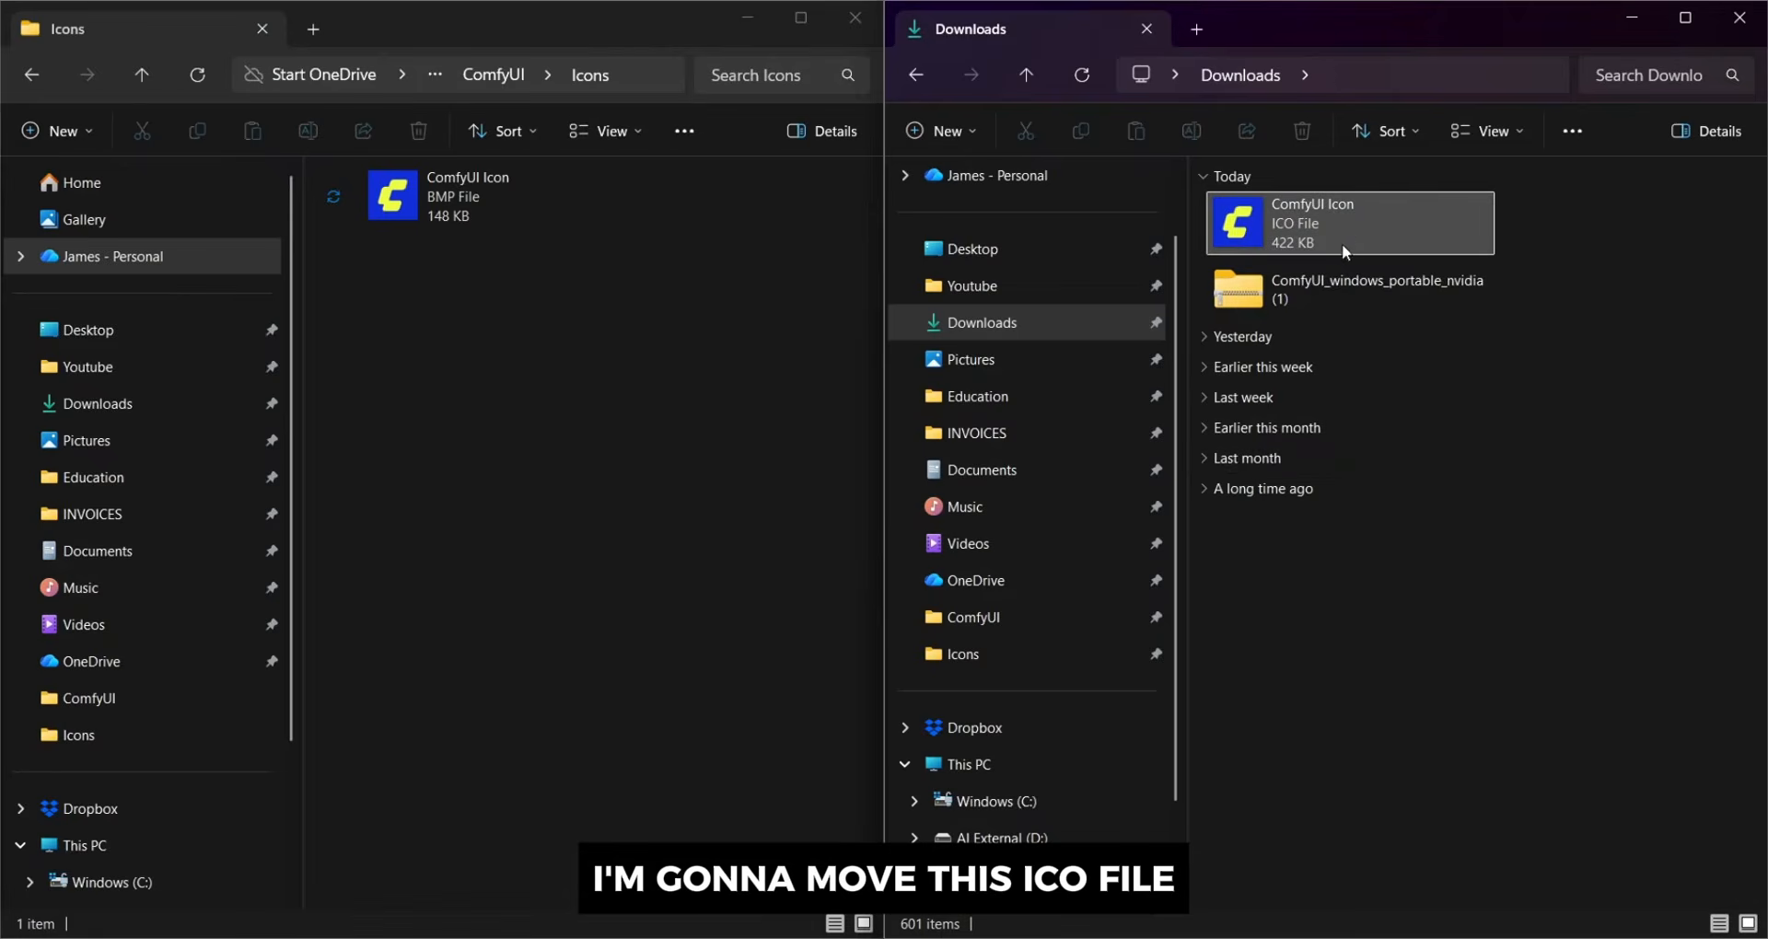
Move the ComfyUI Icon ICO file from Downloads into the Icons folder and delete the BMP version there
left_click_drag(1345, 230, 533, 318)
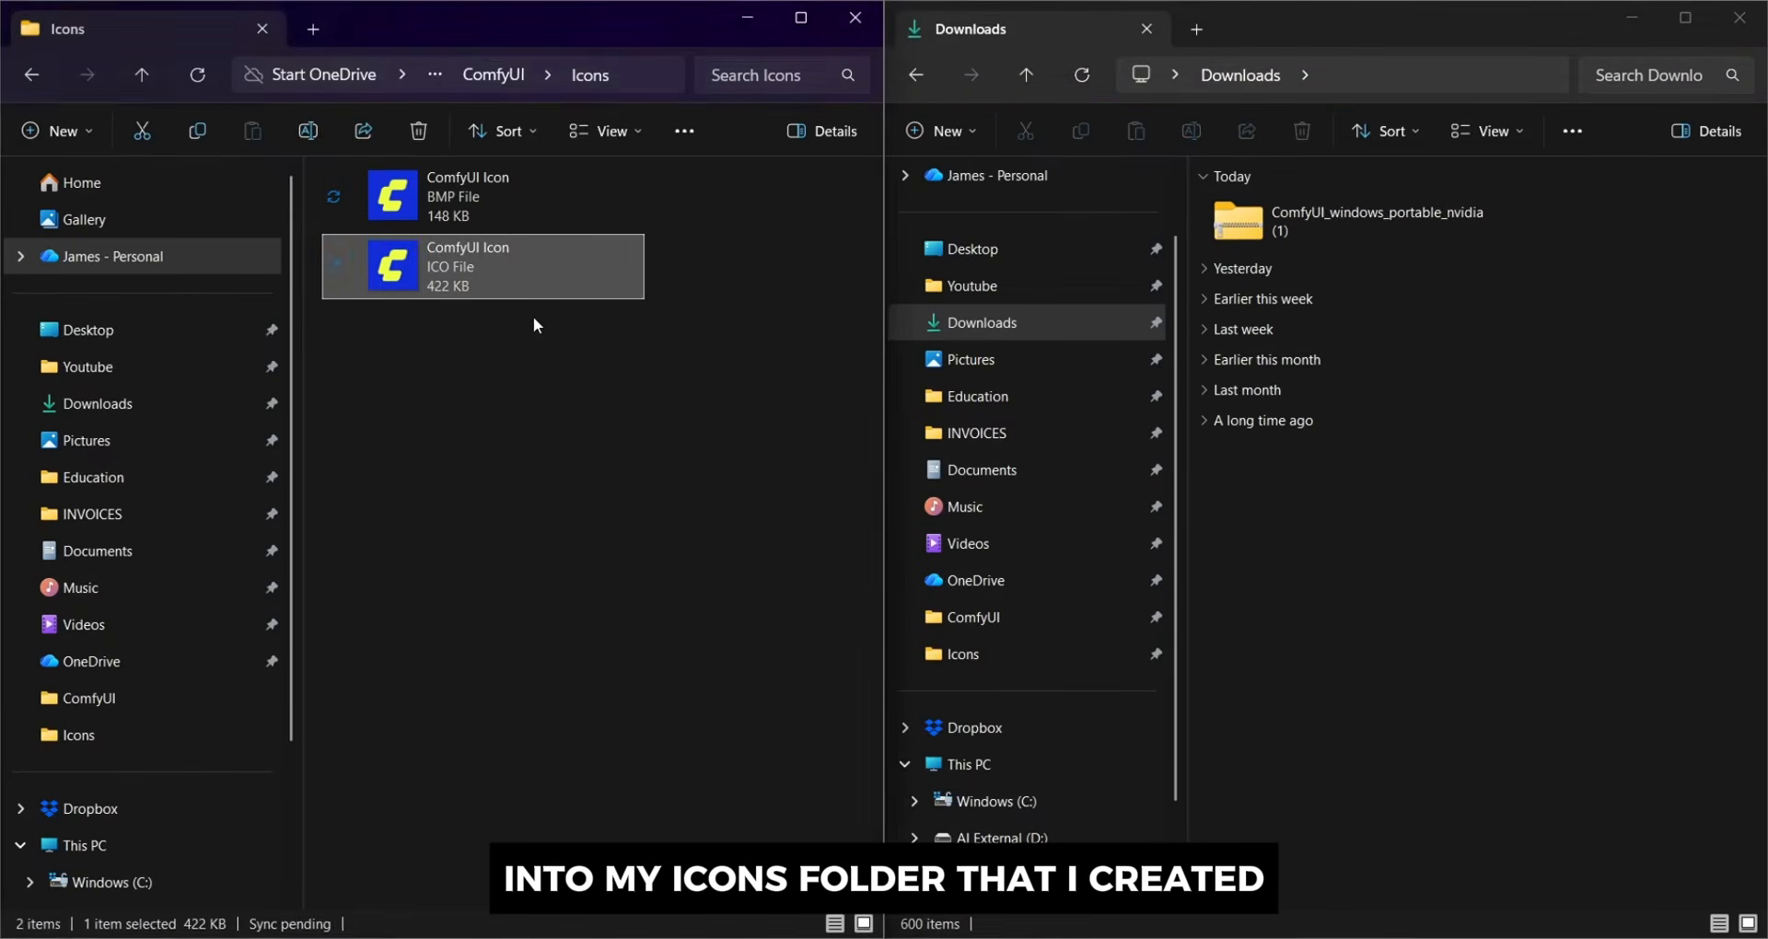
left_click(449, 214)
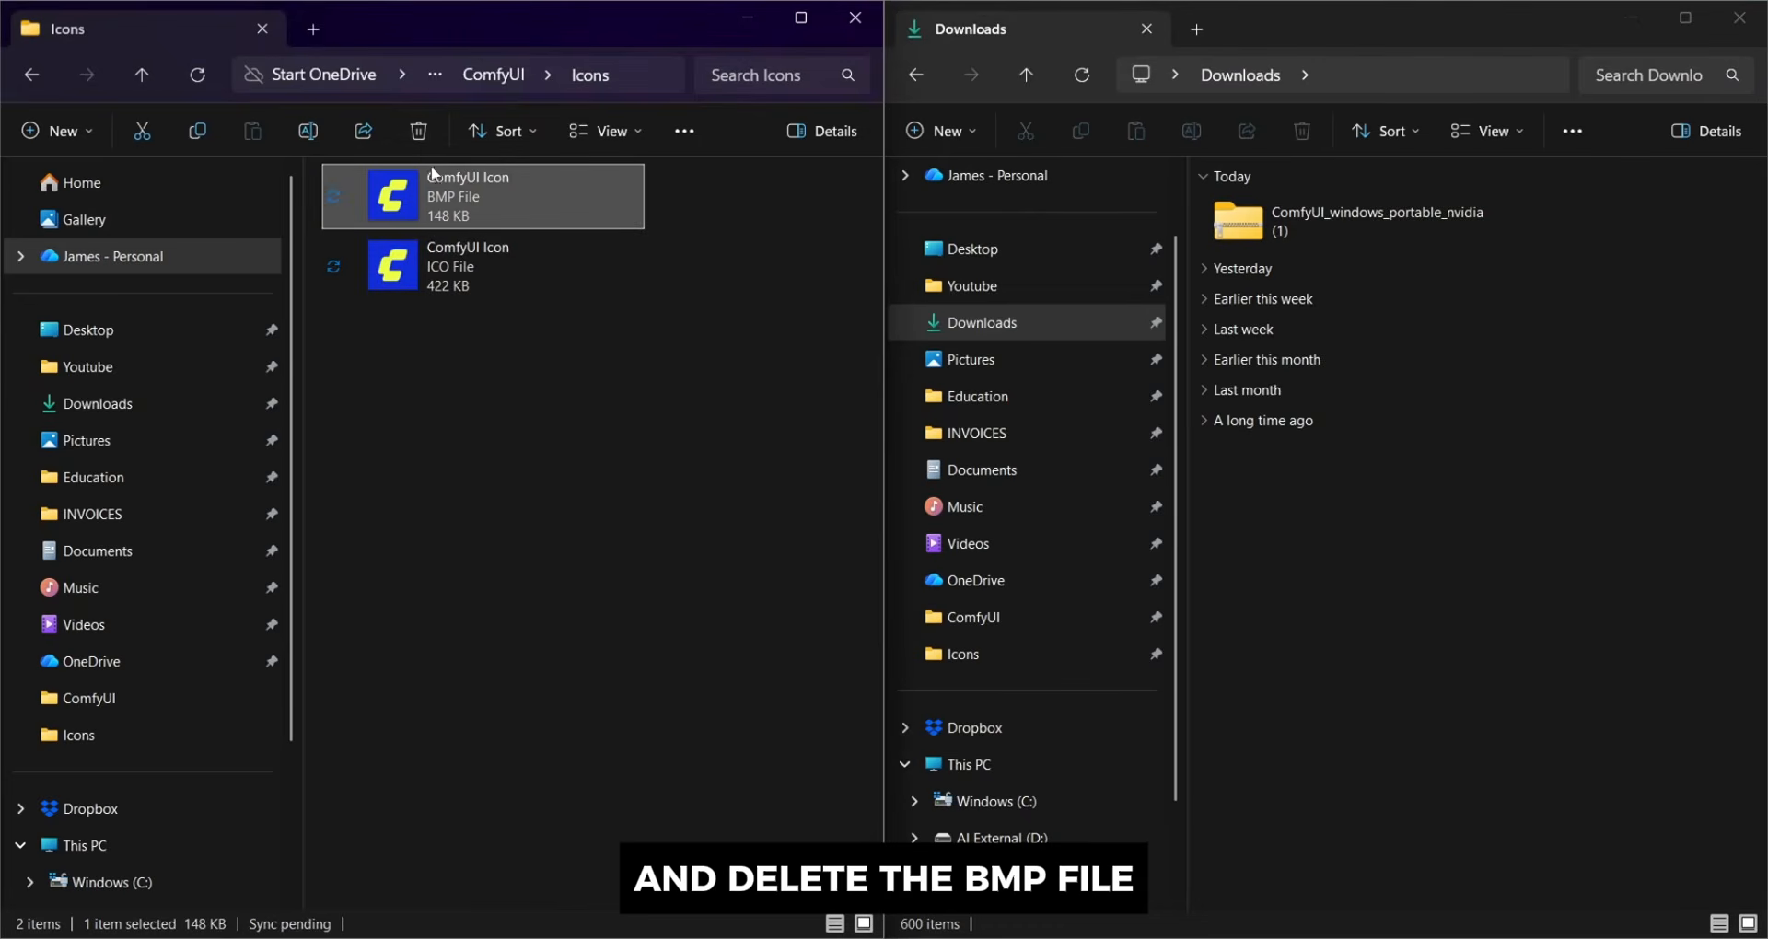
left_click(420, 134)
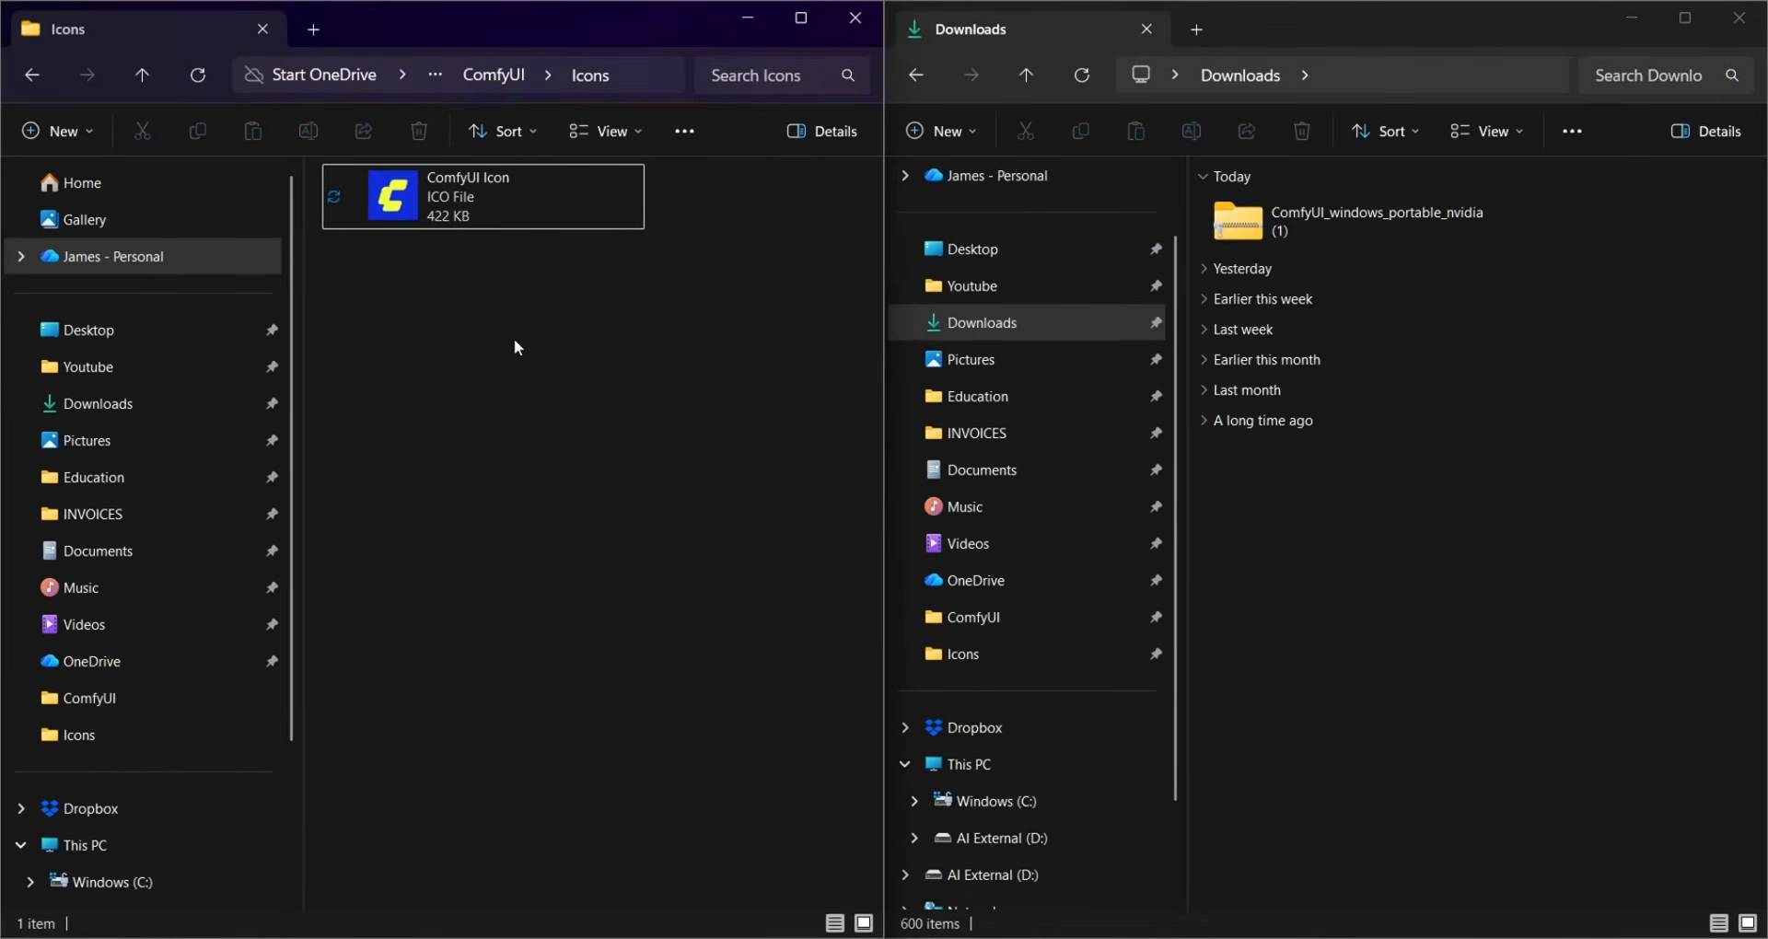
left_click(1757, 33)
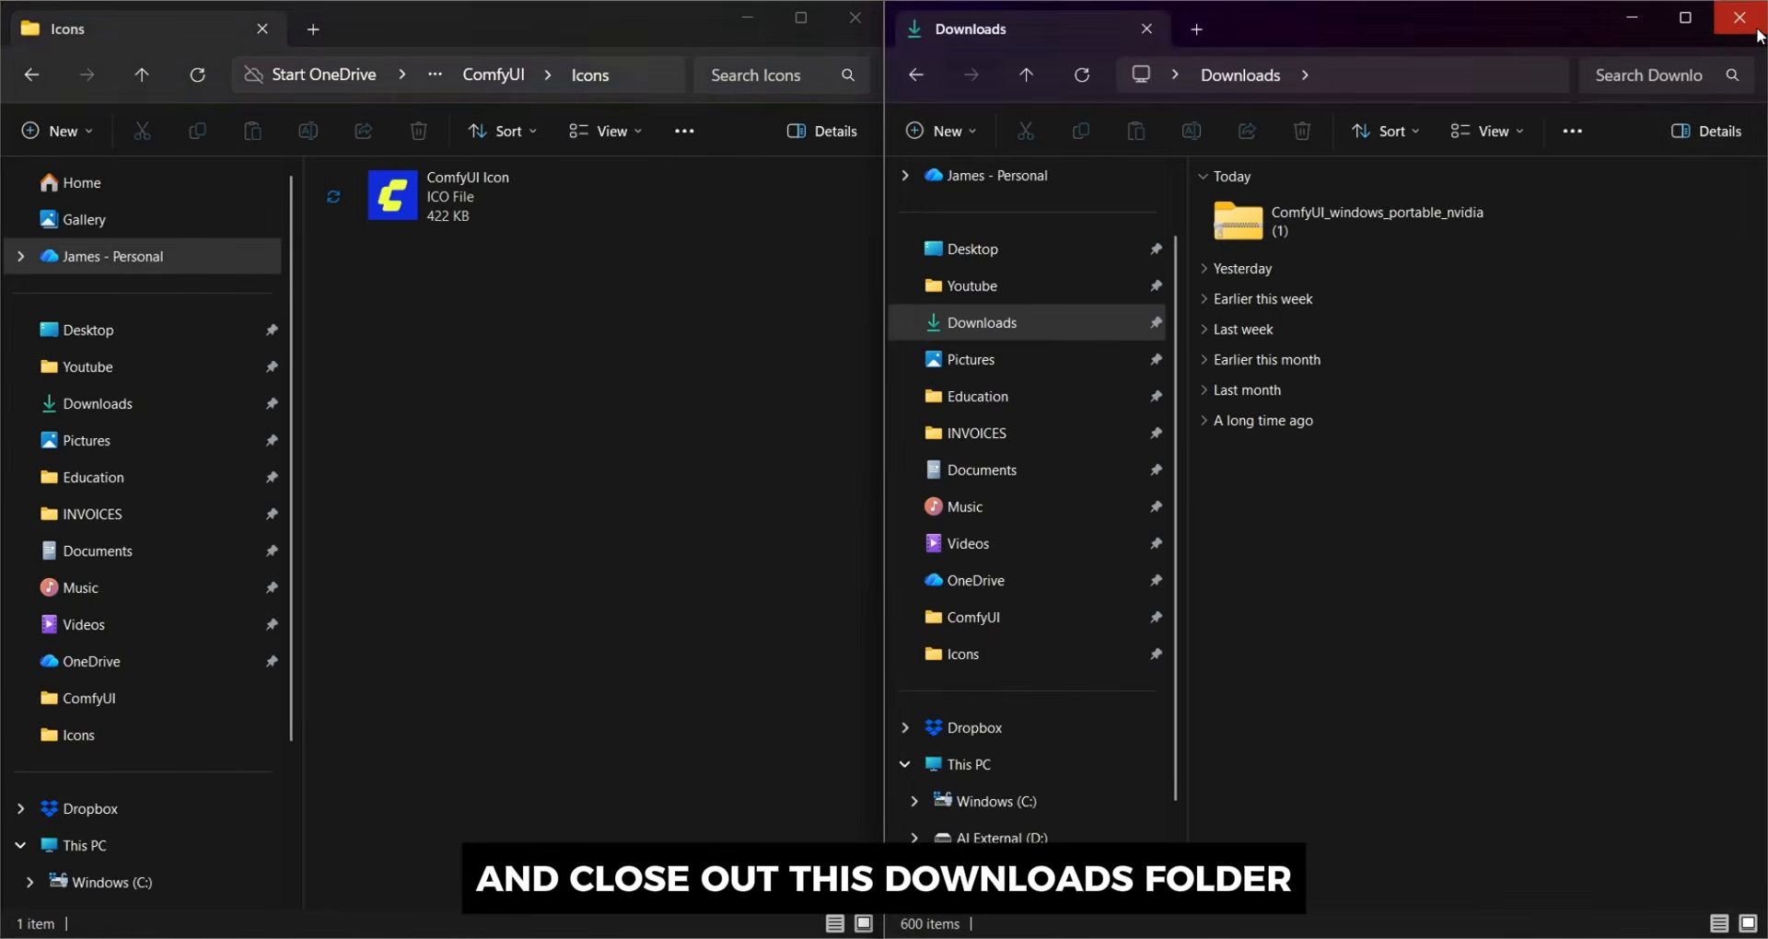
Return to the ComfyUI folder in a maximized window and start browsing for a custom icon file for the ComfyUI Launcher shortcut
left_click(803, 30)
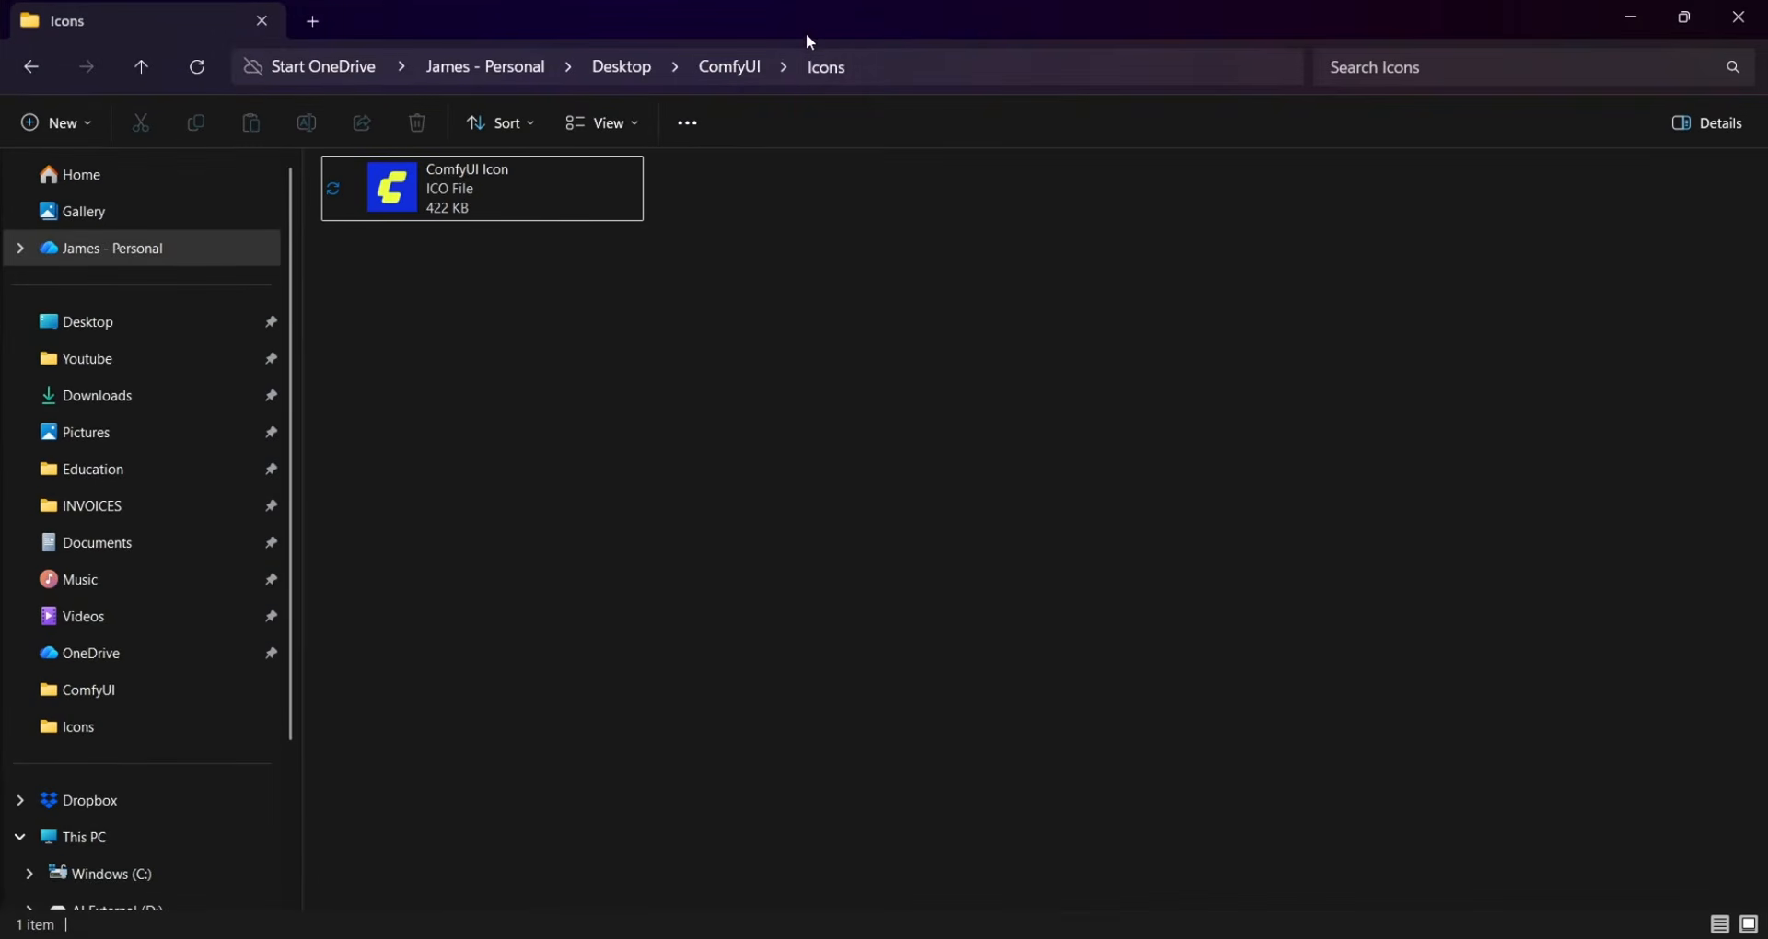
left_click(37, 81)
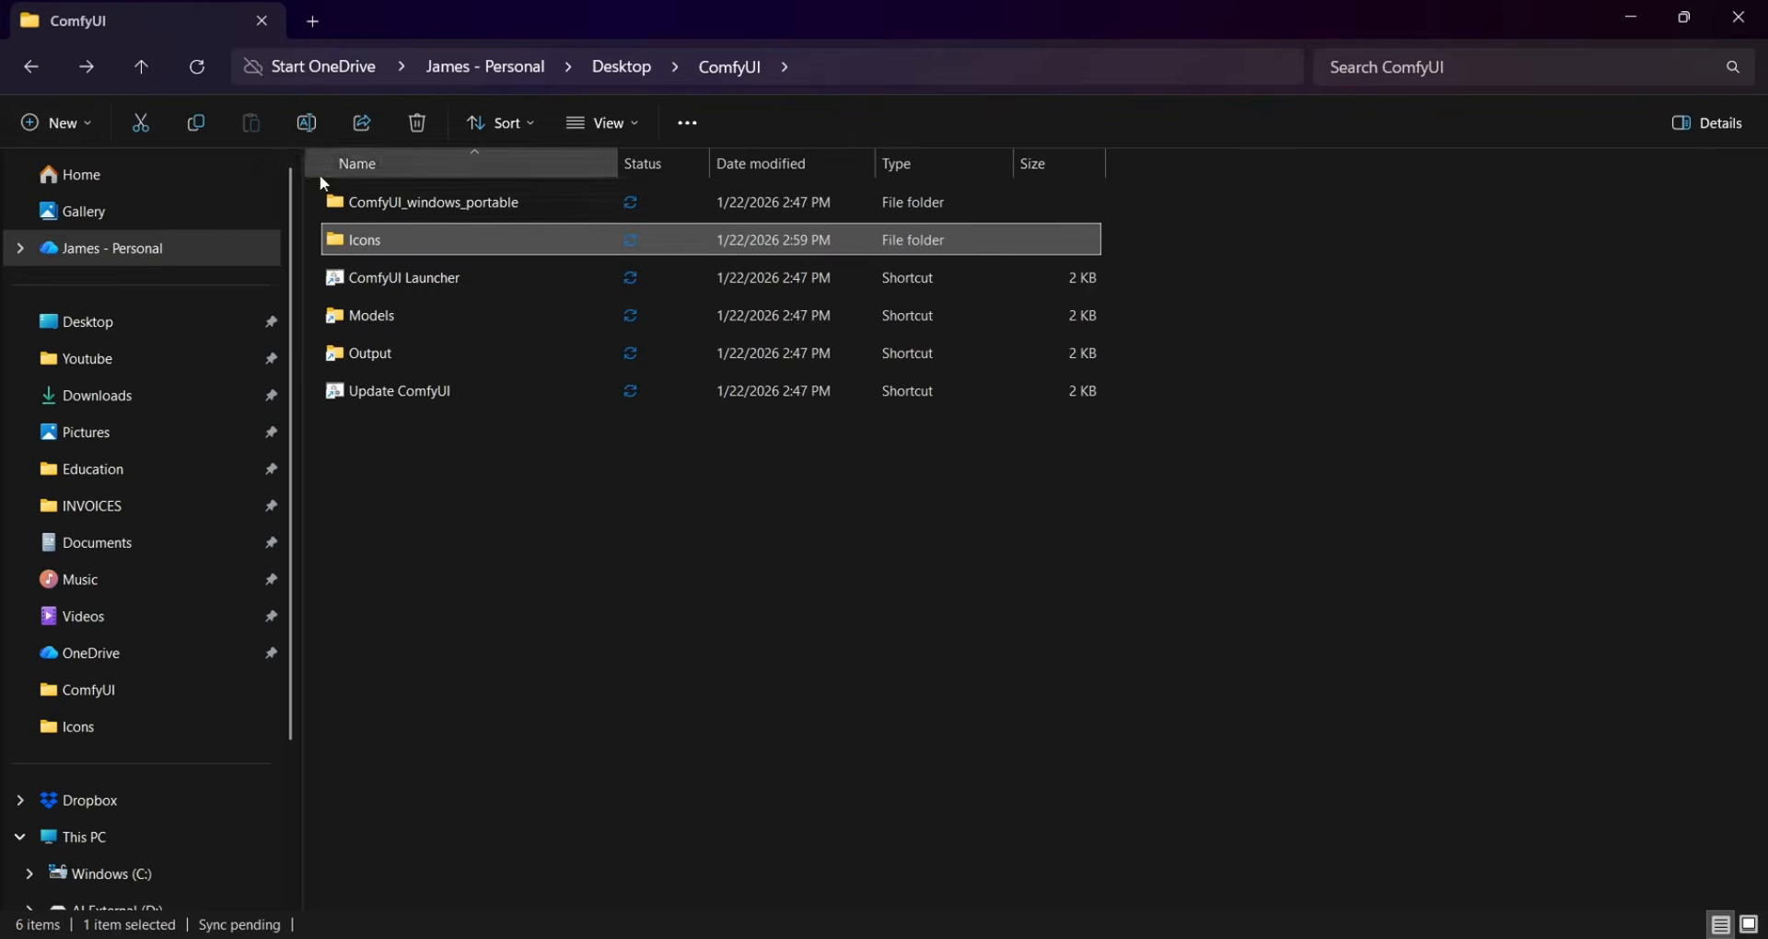
right_click(429, 282)
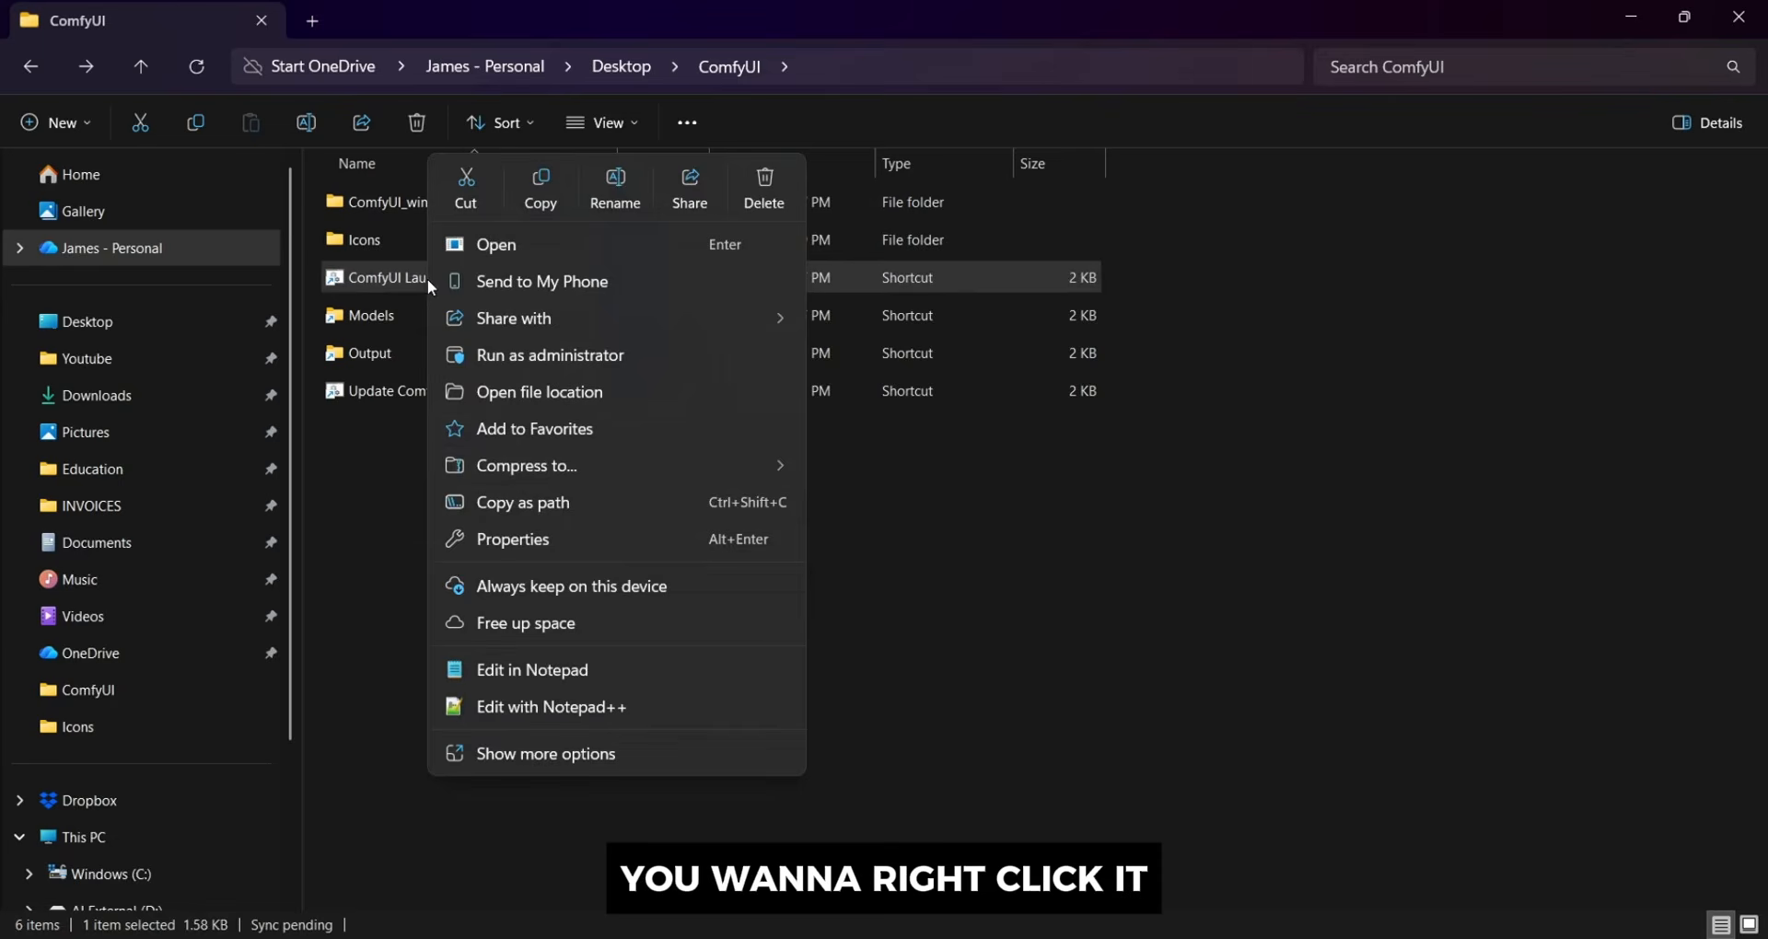
left_click(537, 537)
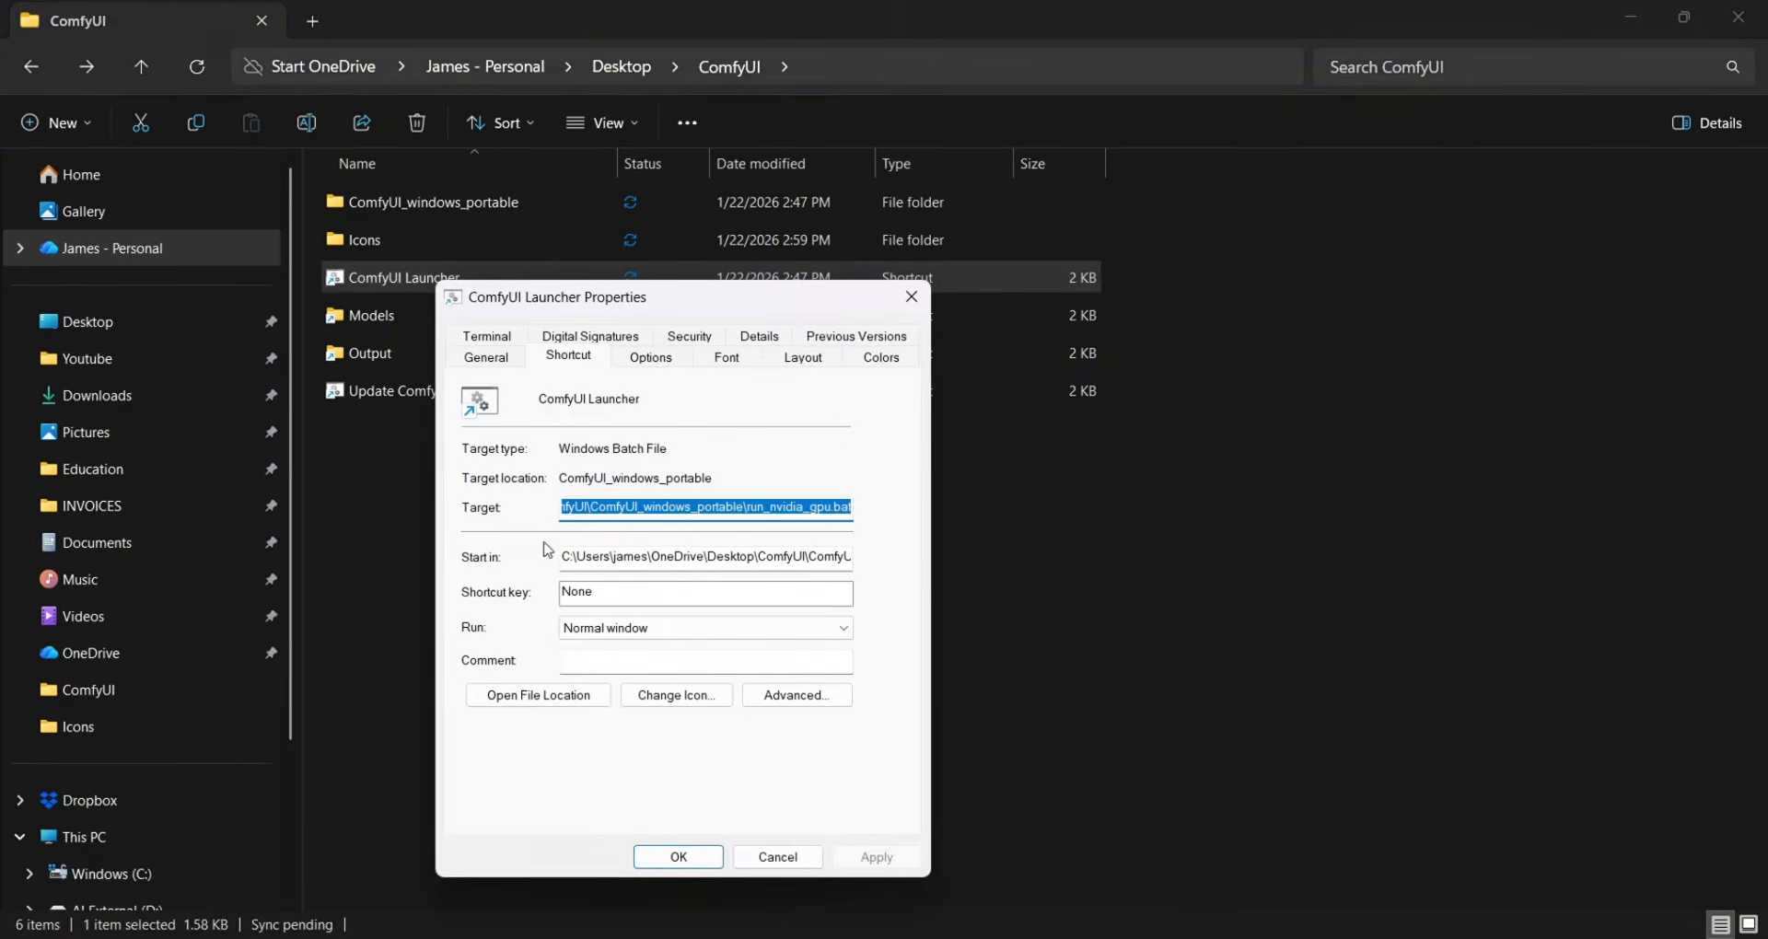
left_click(675, 697)
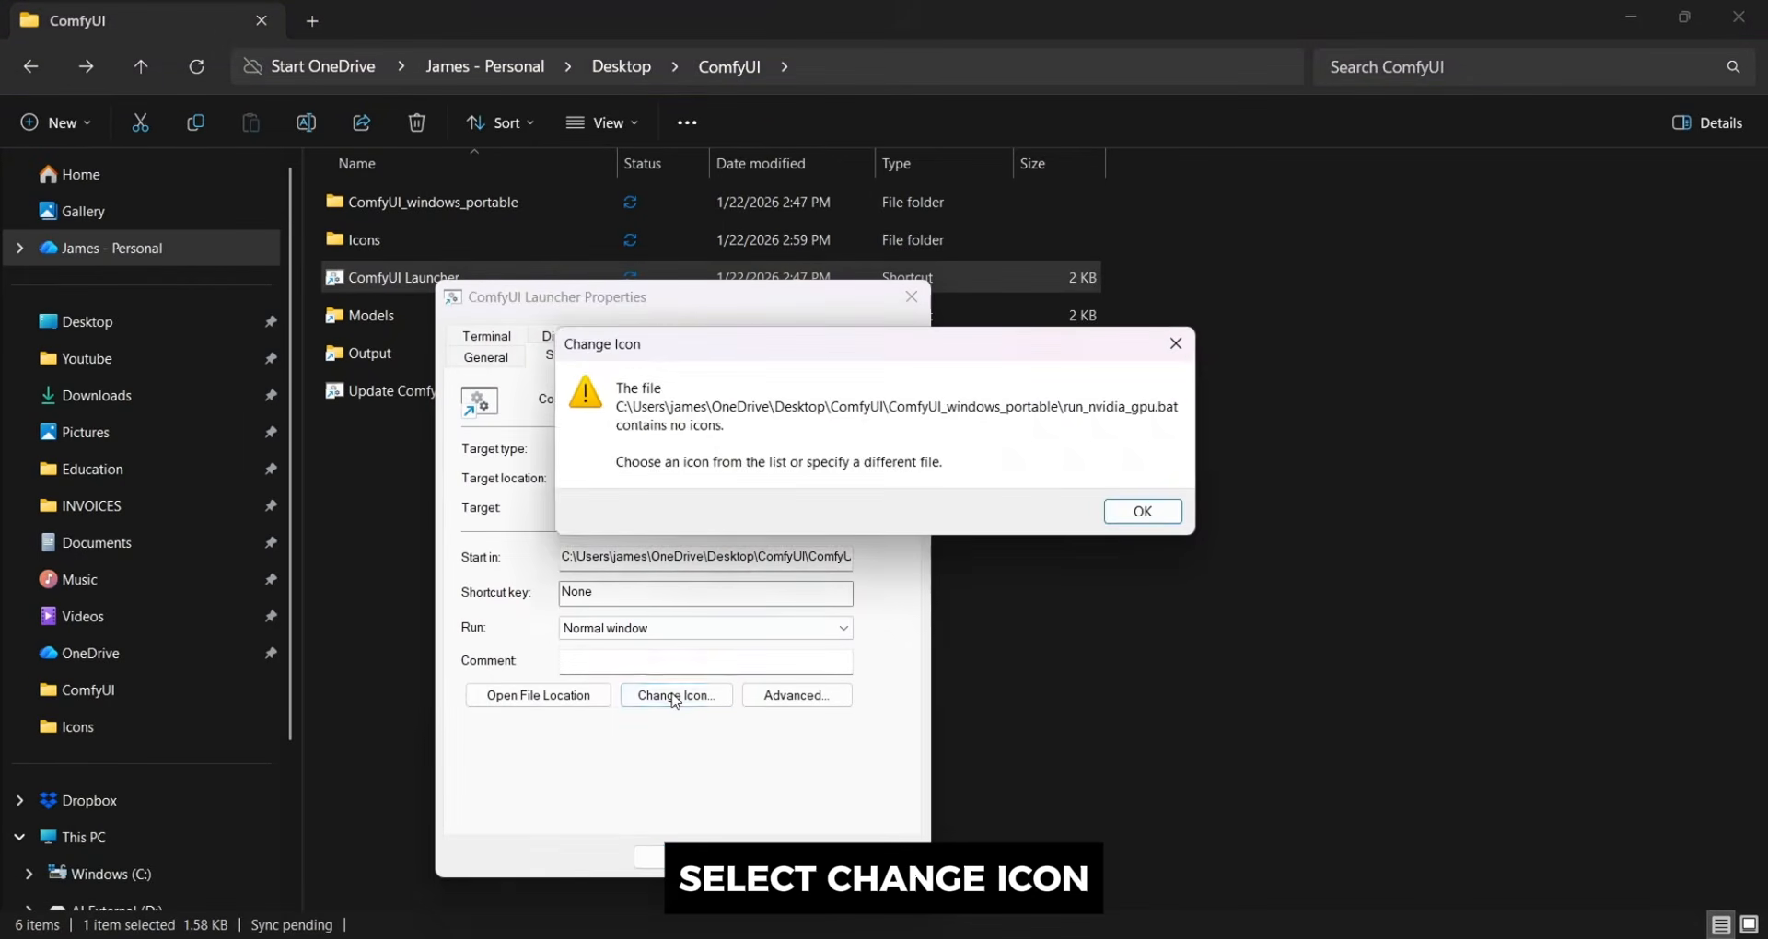
left_click(1146, 513)
left_click(773, 470)
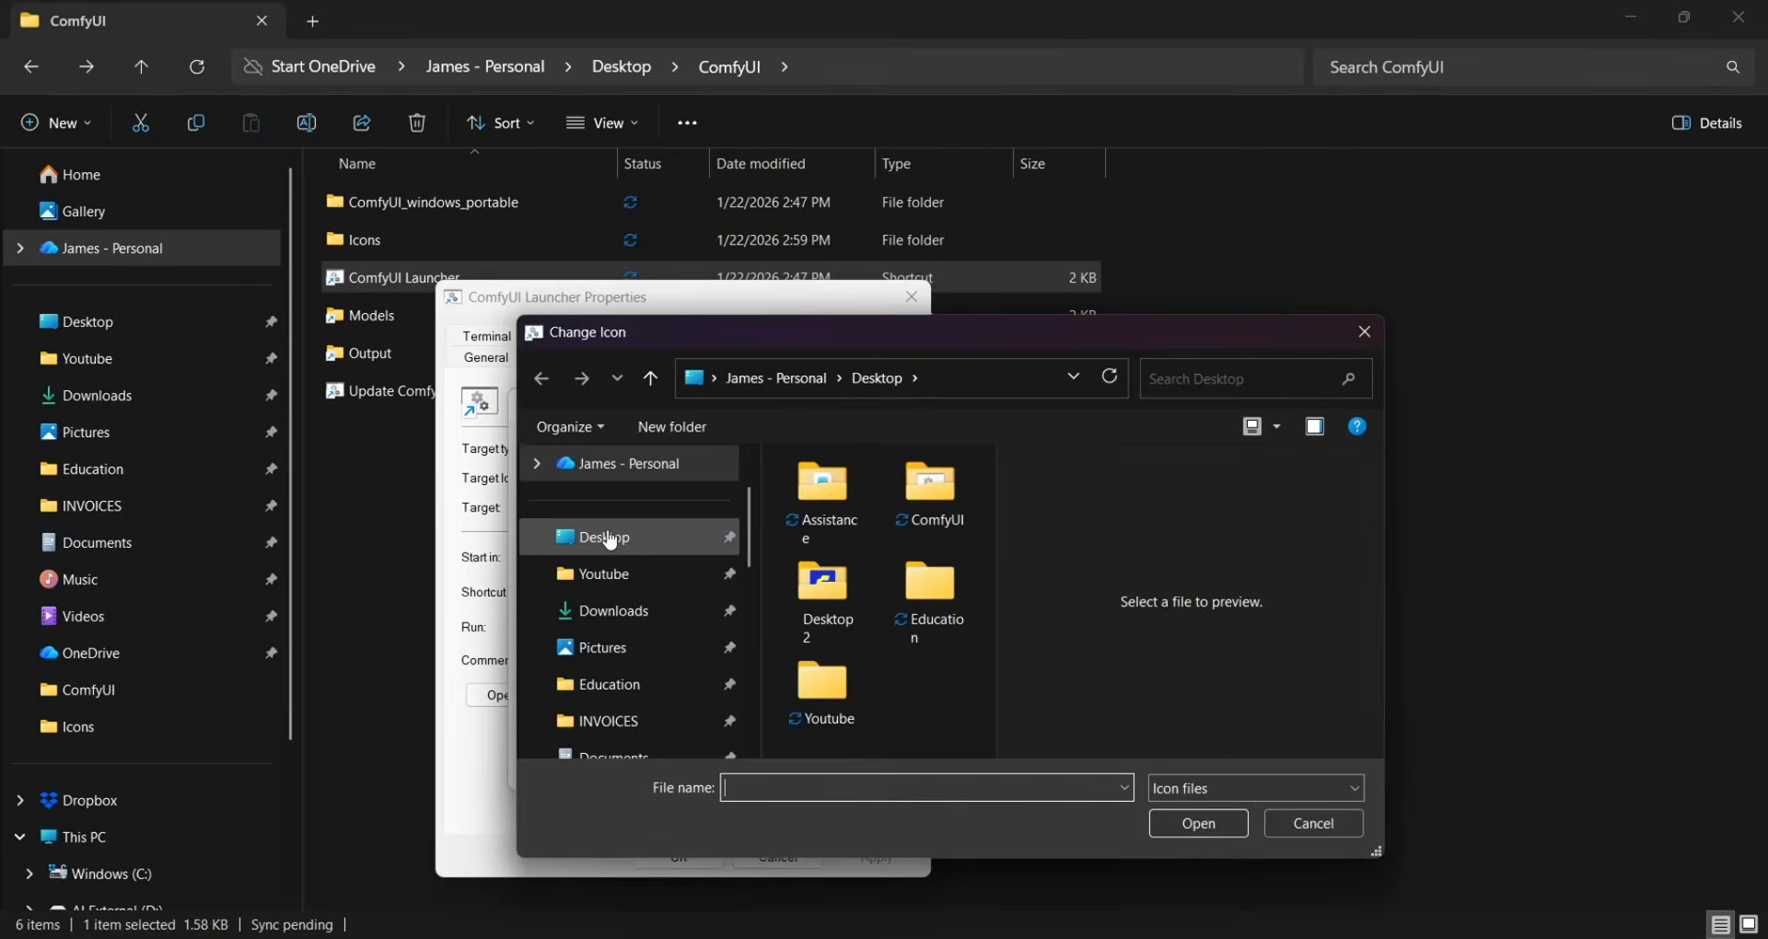
Apply the ComfyUI Icon file from the Desktop's ComfyUI Icons folder as the ComfyUI Launcher shortcut's icon
double_click(906, 506)
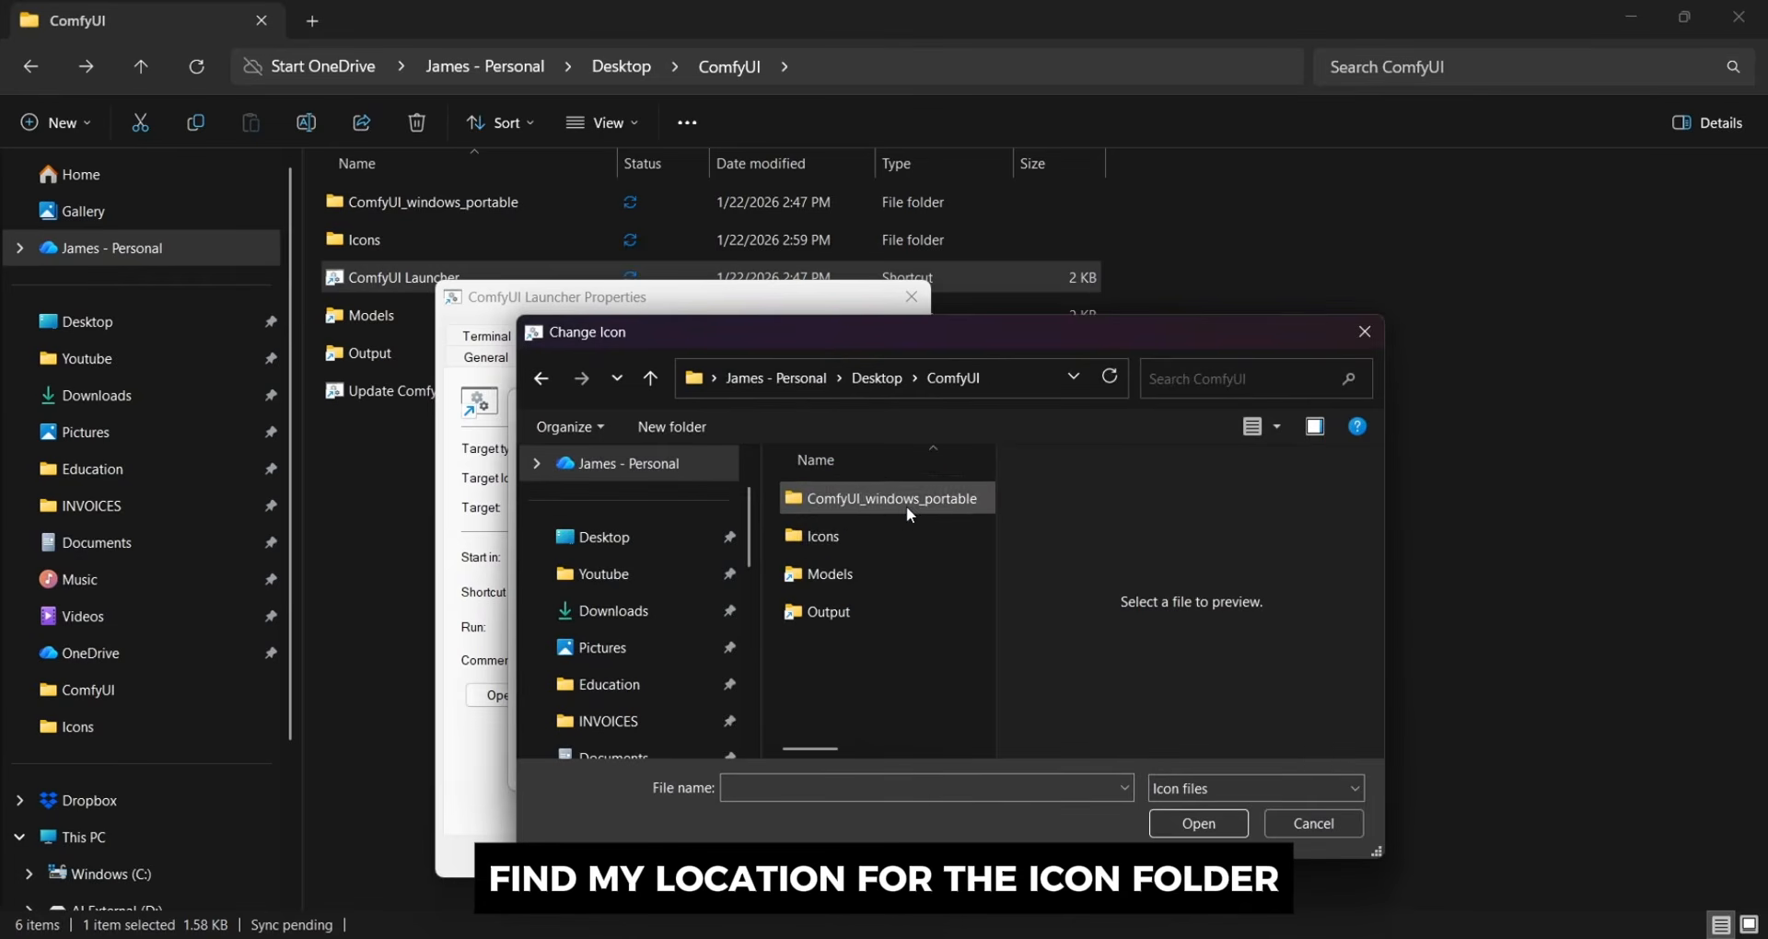
double_click(851, 531)
left_click(849, 534)
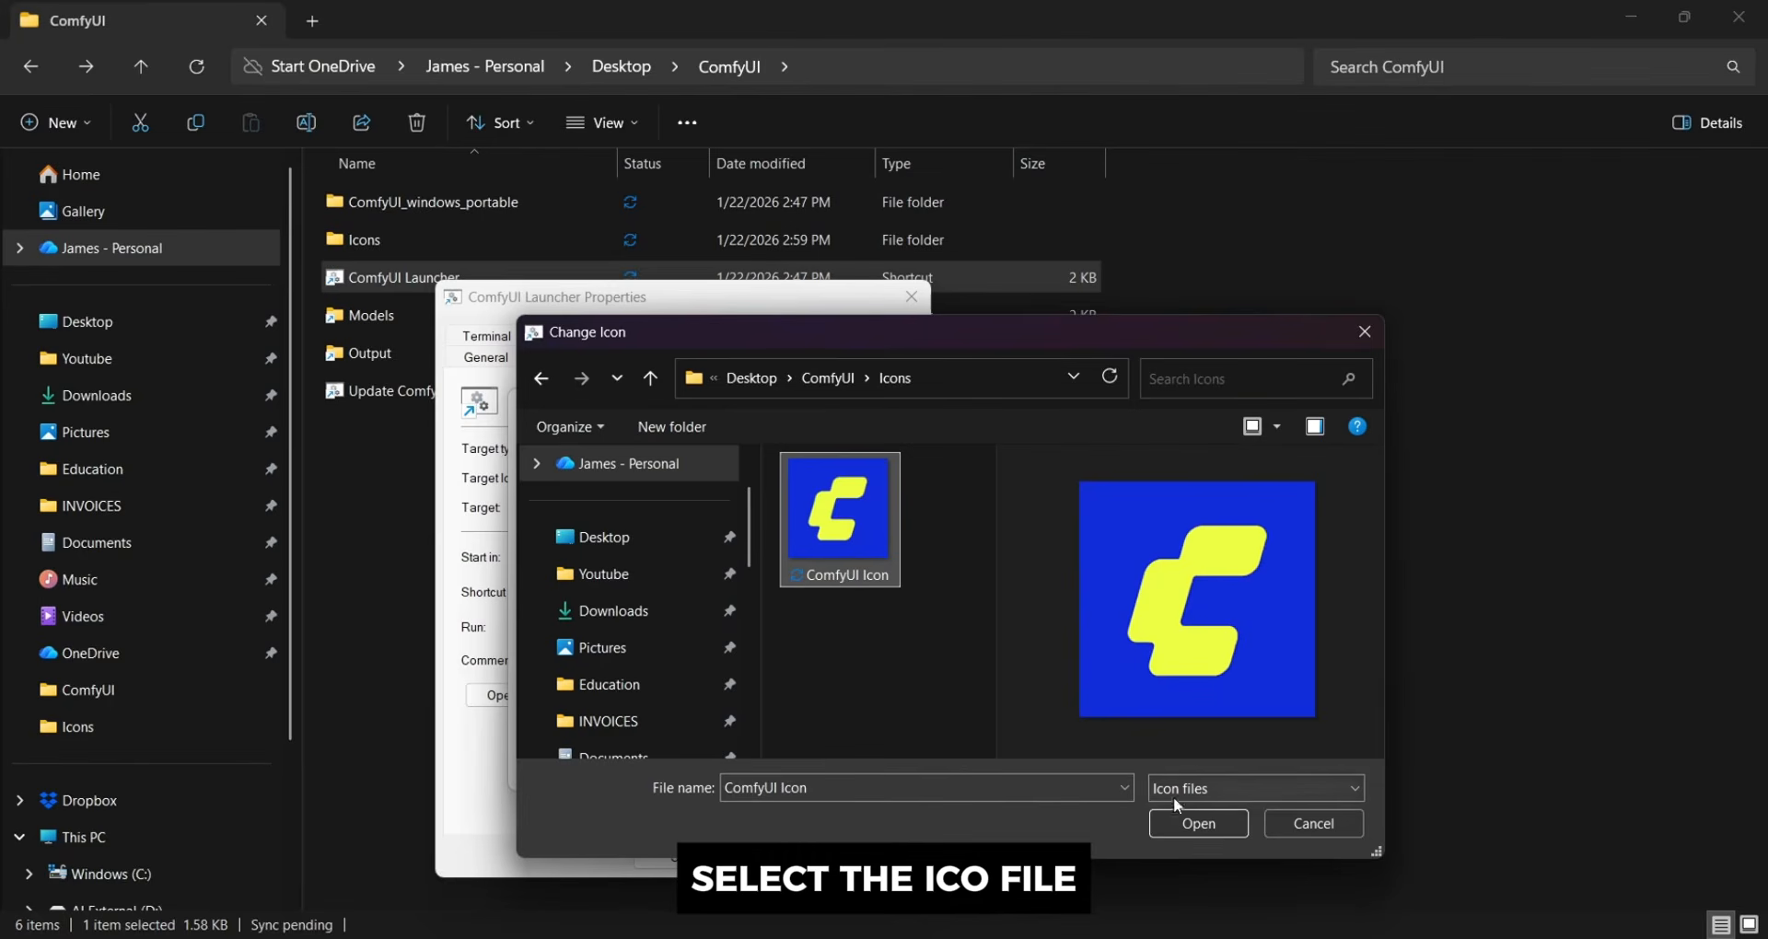
left_click(1176, 820)
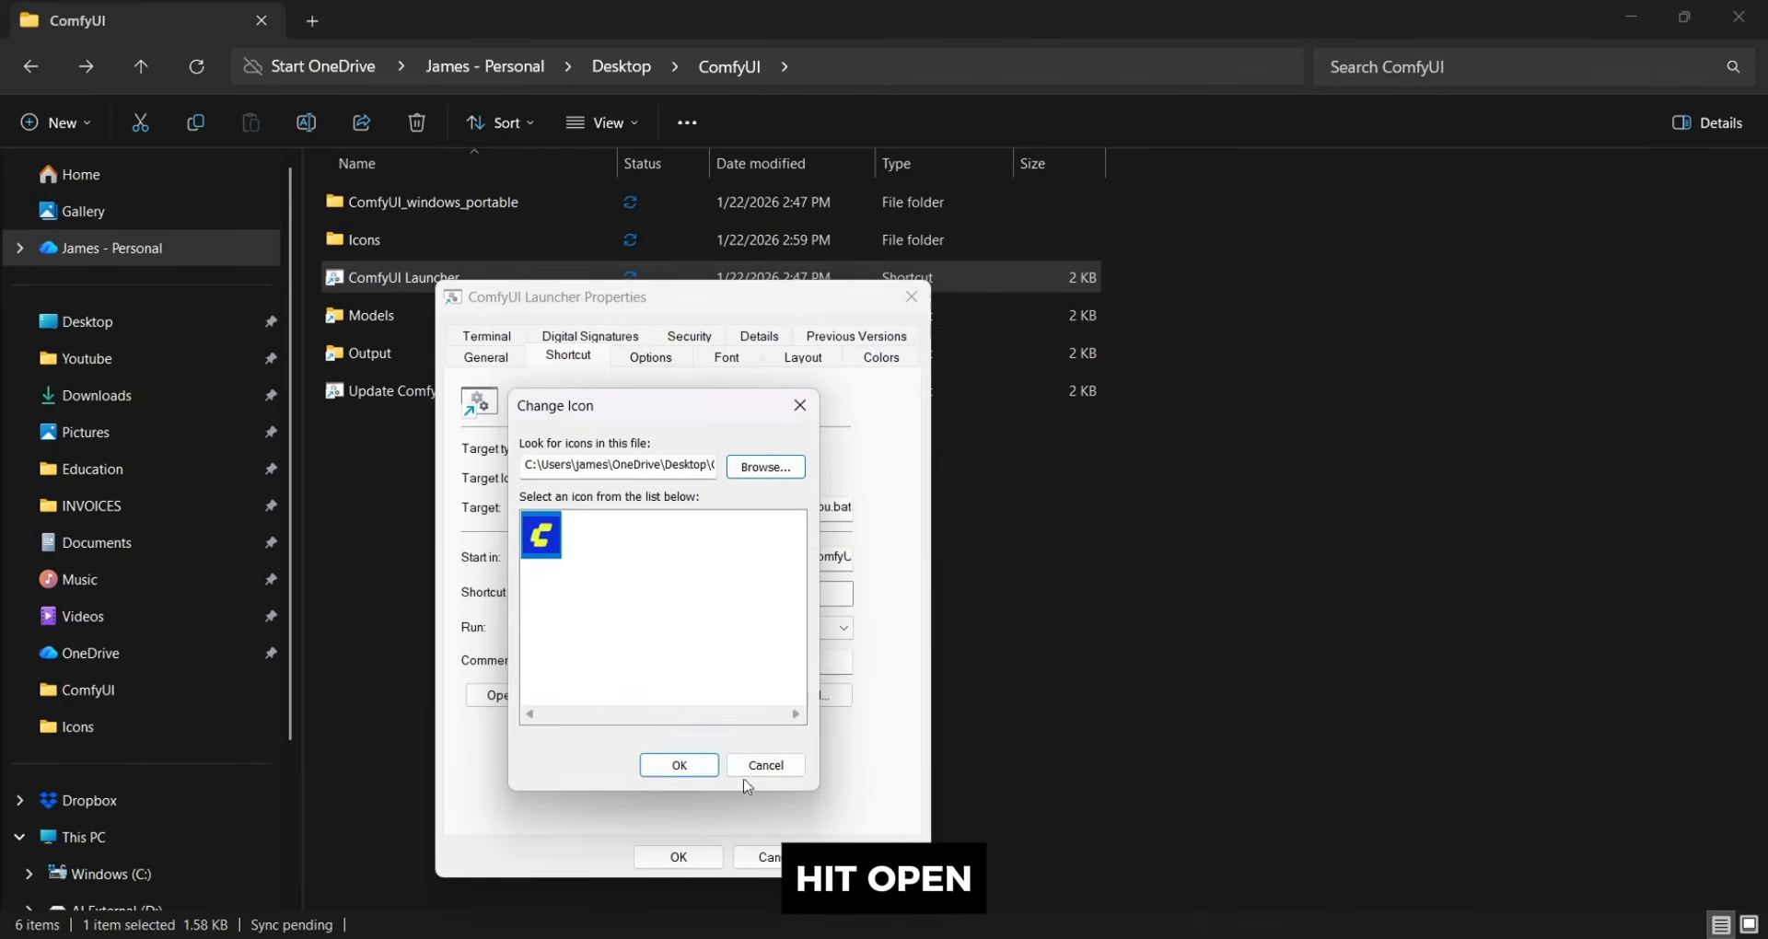
left_click(545, 534)
left_click(678, 764)
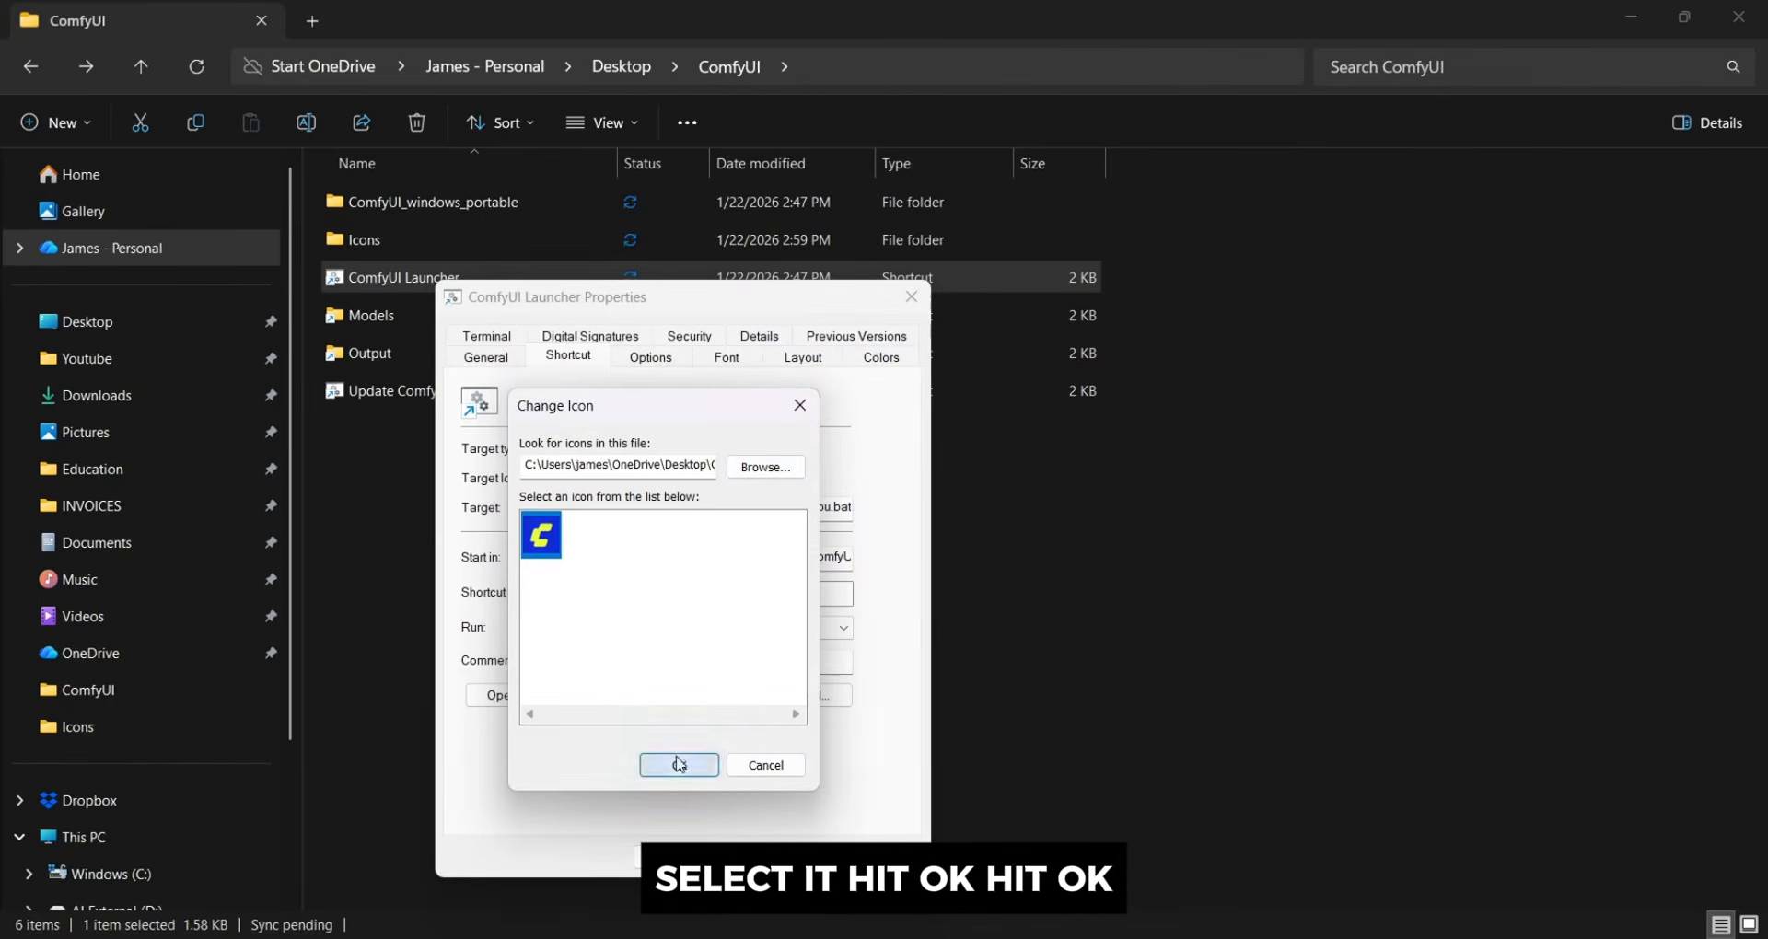
left_click(665, 859)
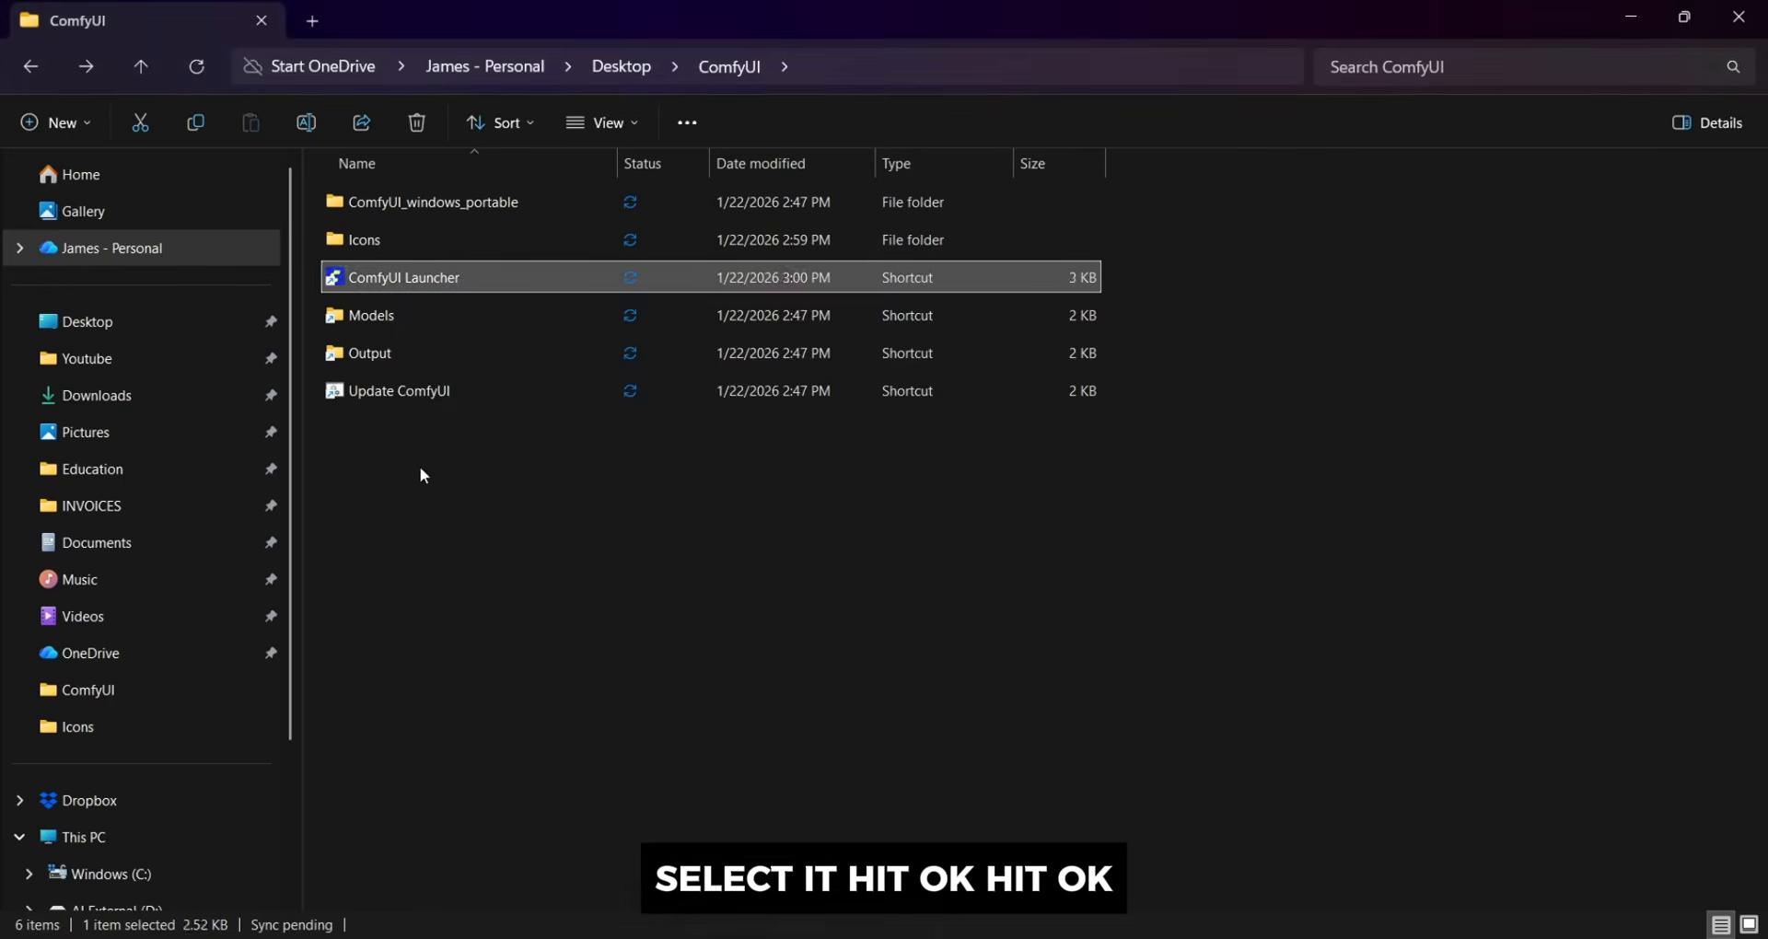
Change the Update ComfyUI shortcut's icon to the built-in SHELL32 monitor with green arrows
left_click(400, 446)
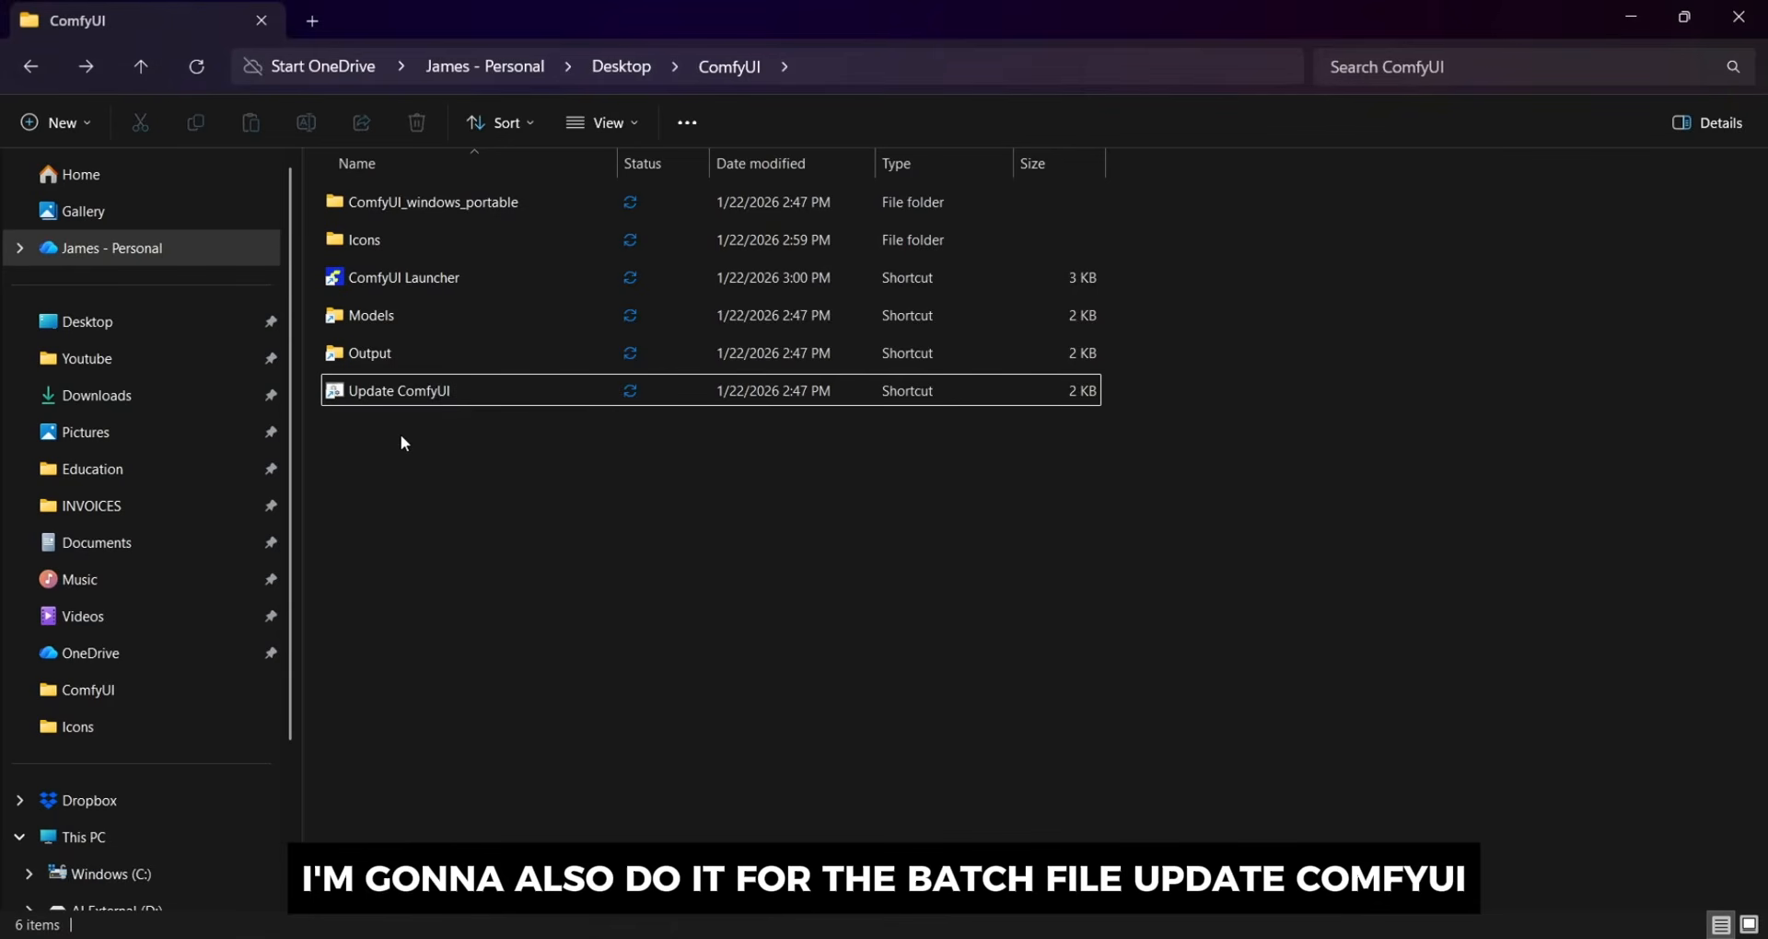
right_click(407, 395)
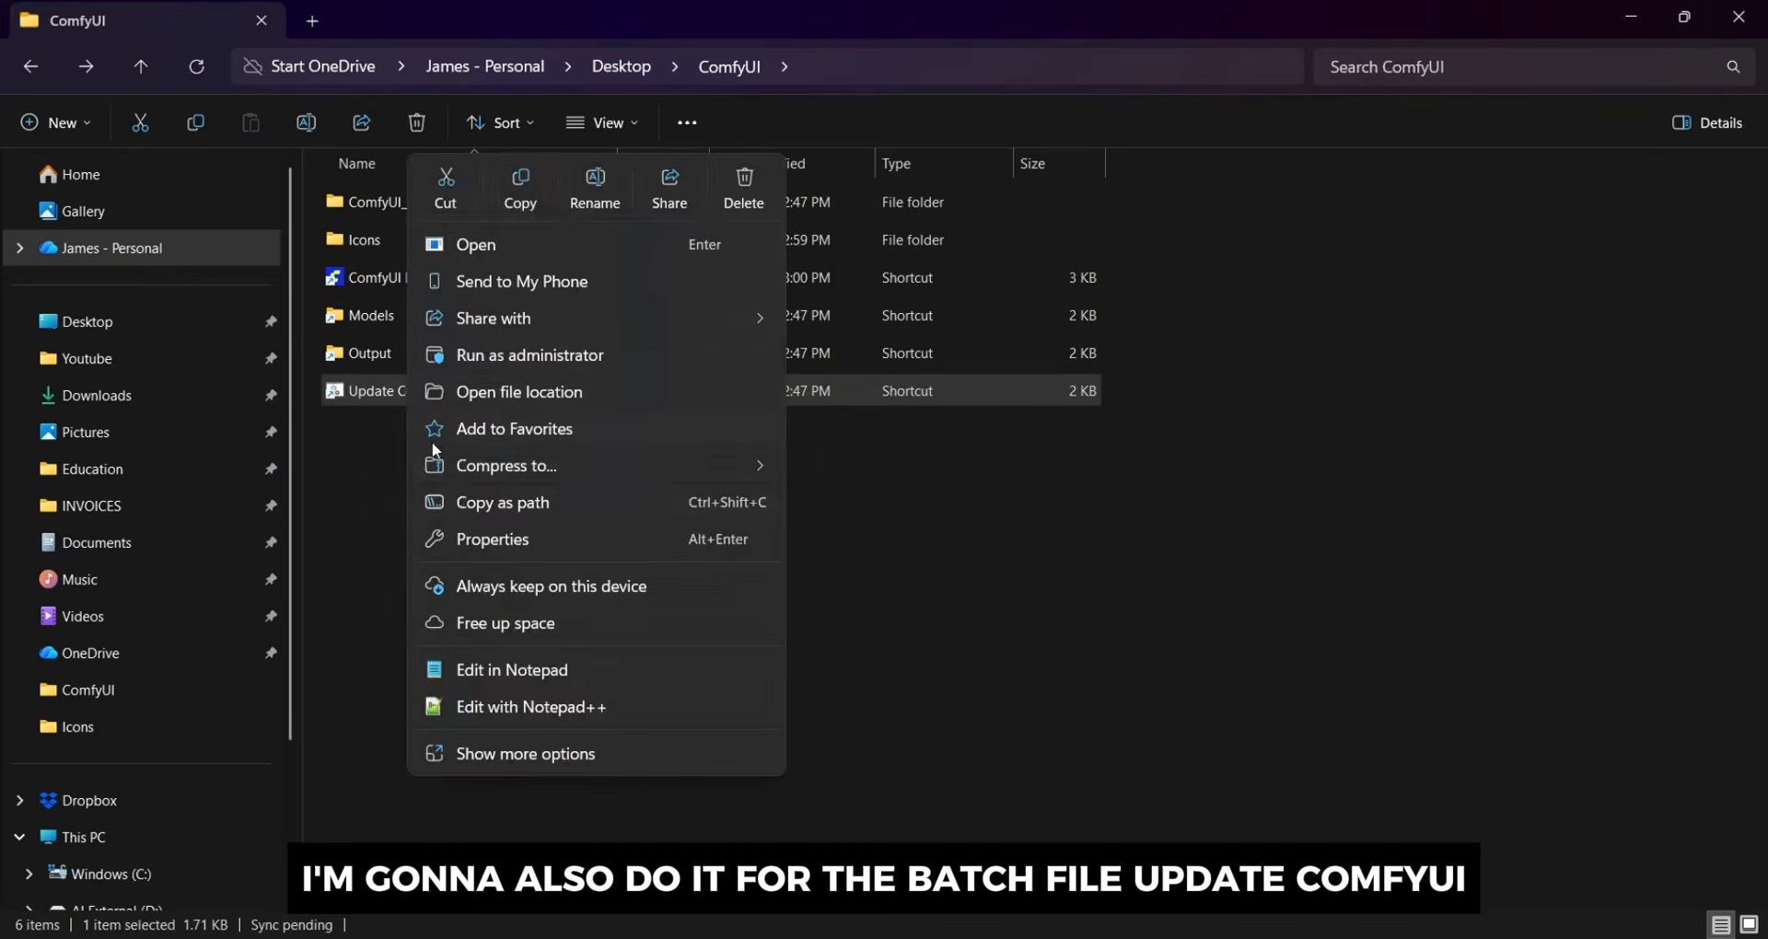
left_click(472, 538)
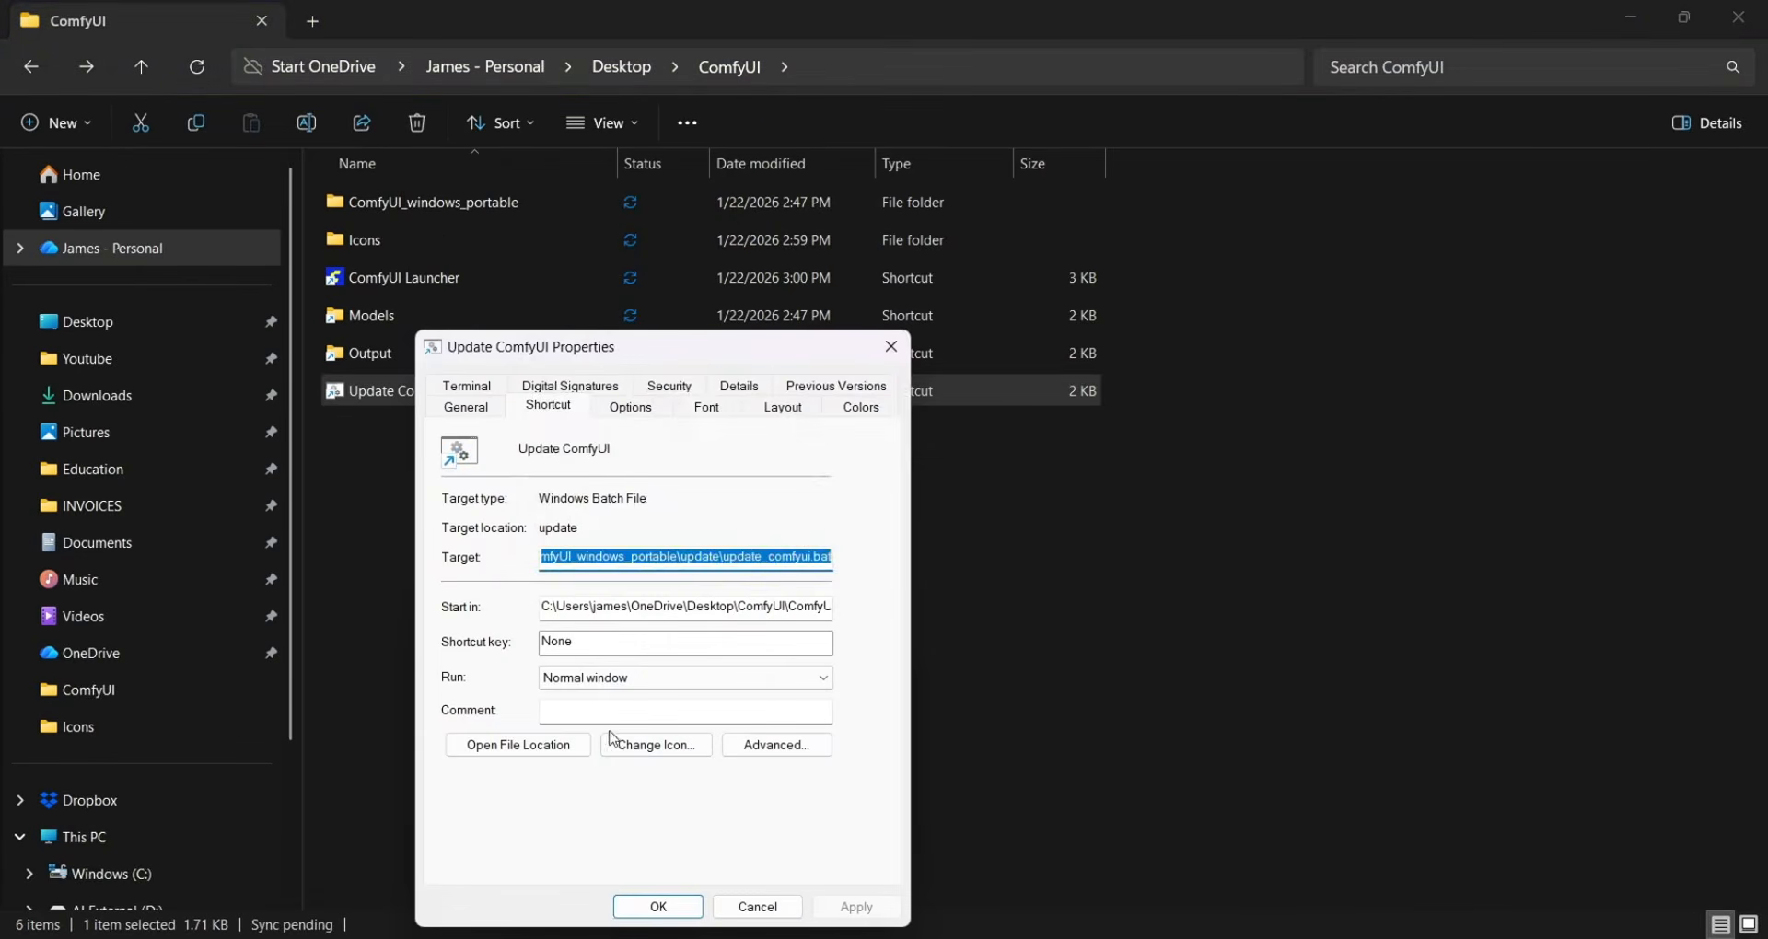
left_click(611, 742)
left_click(1139, 511)
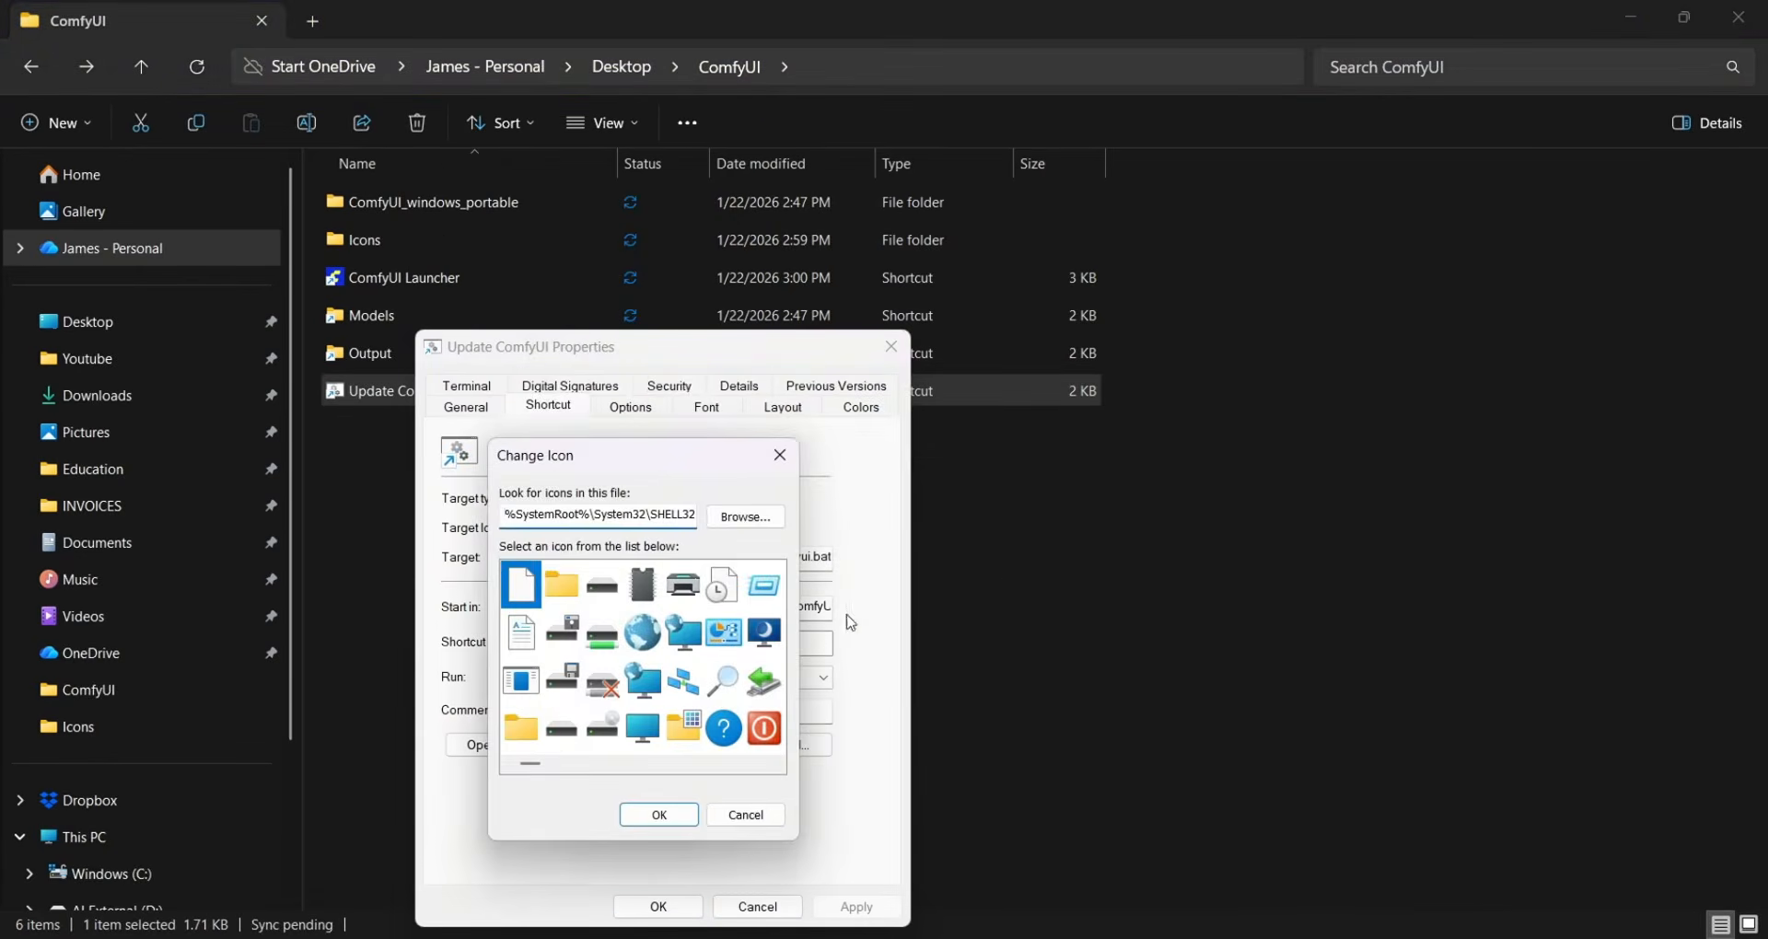
left_click_drag(539, 764, 572, 771)
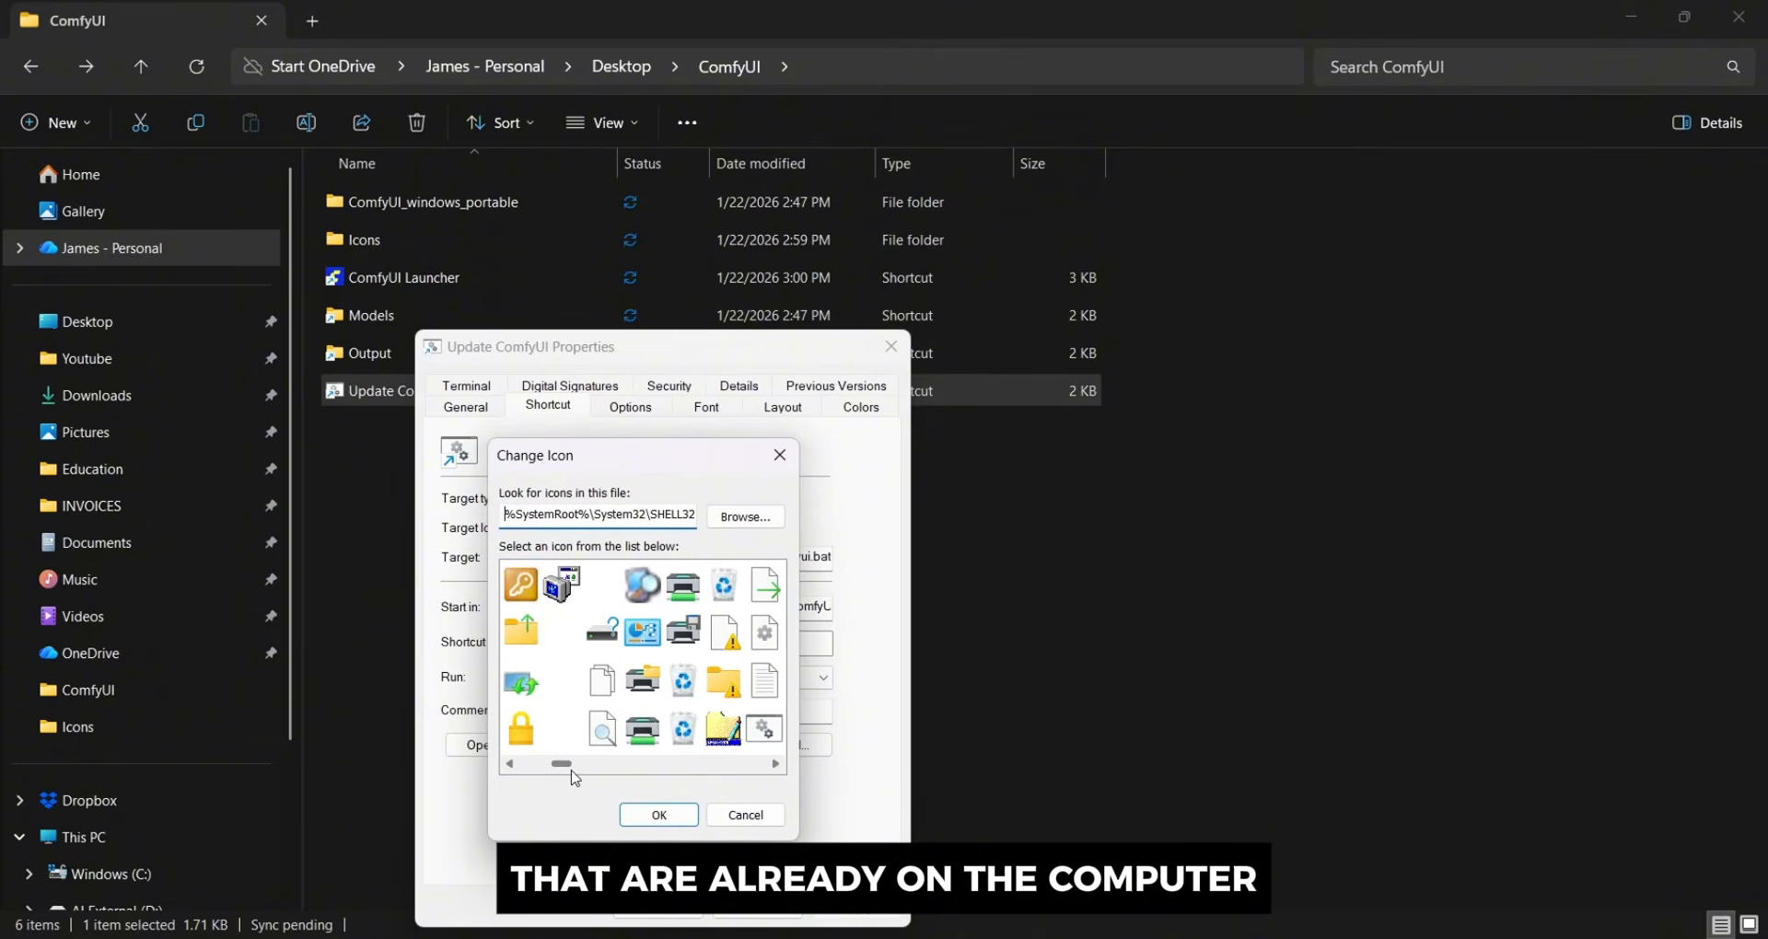
left_click(523, 683)
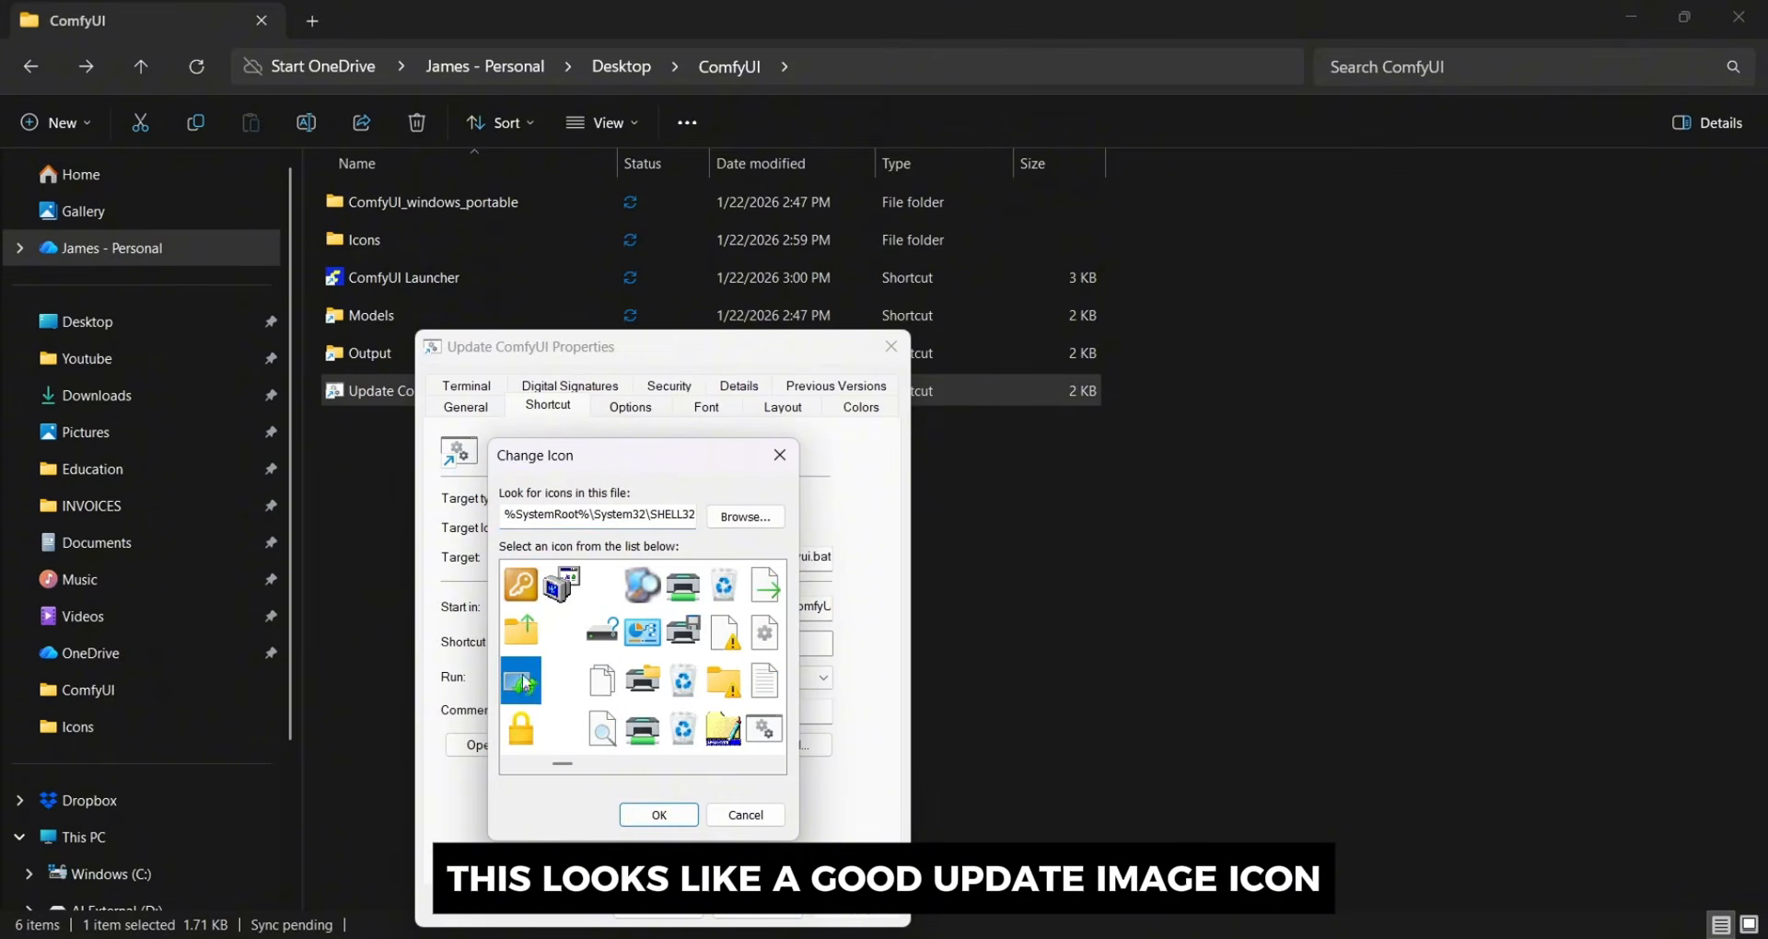
left_click(637, 818)
left_click(659, 905)
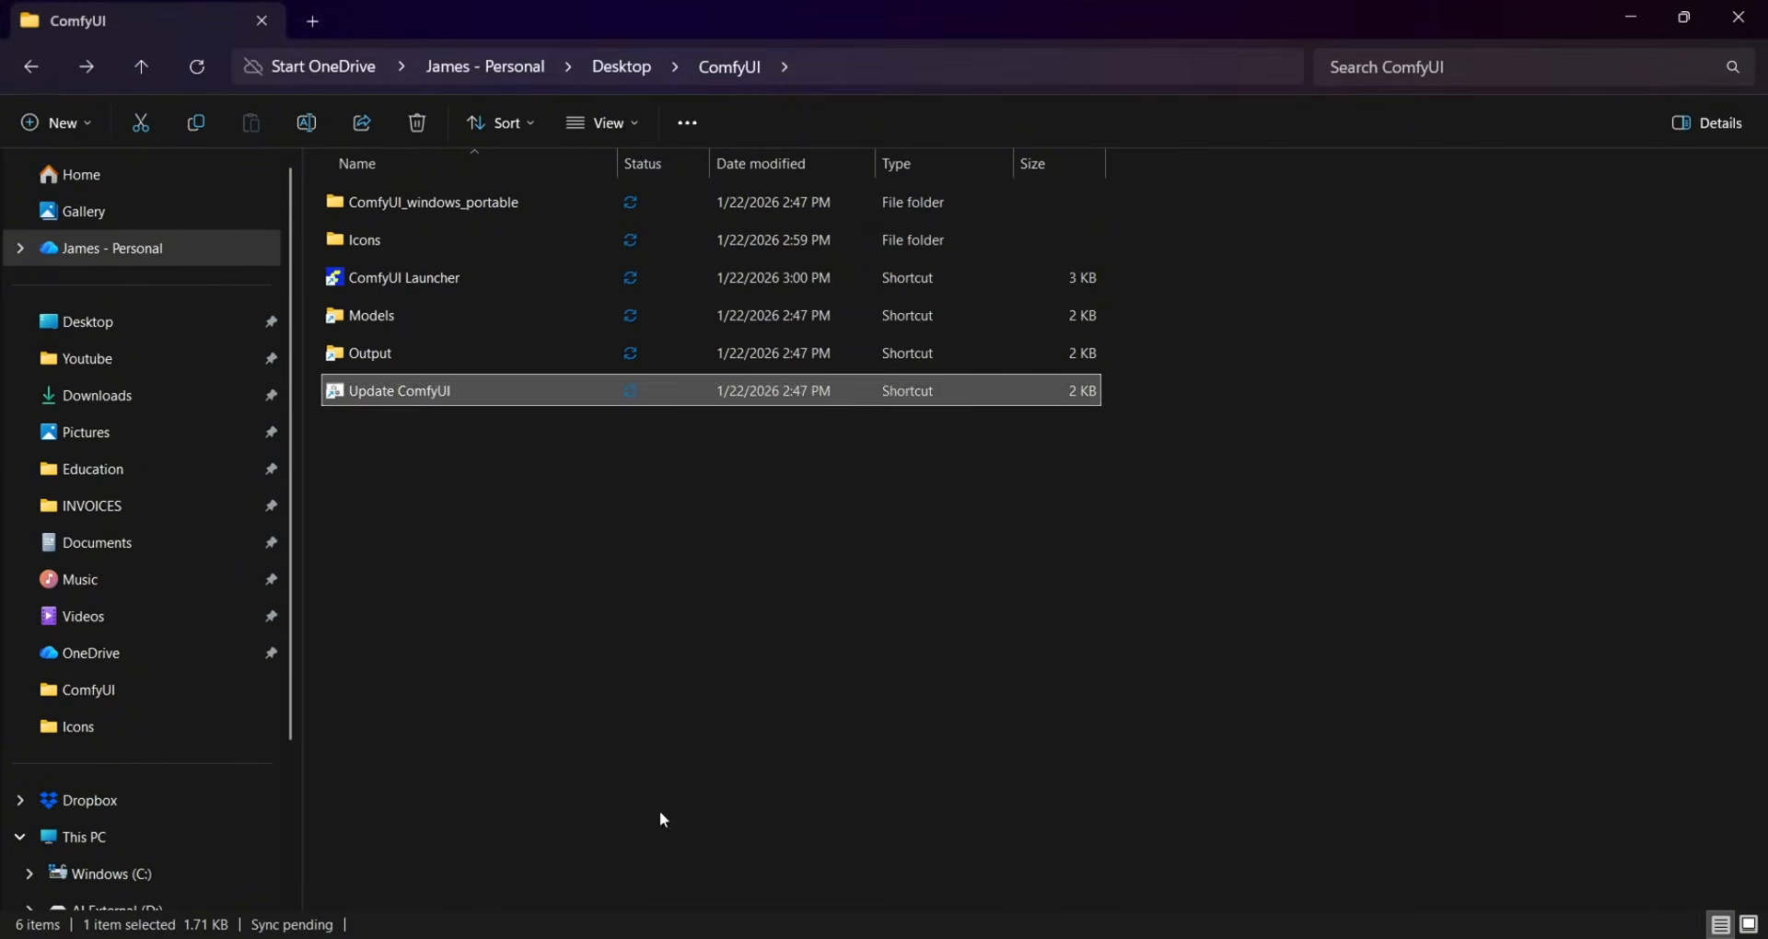
Display the ComfyUI folder's contents as large icons
right_click(480, 481)
mouse_move(550, 502)
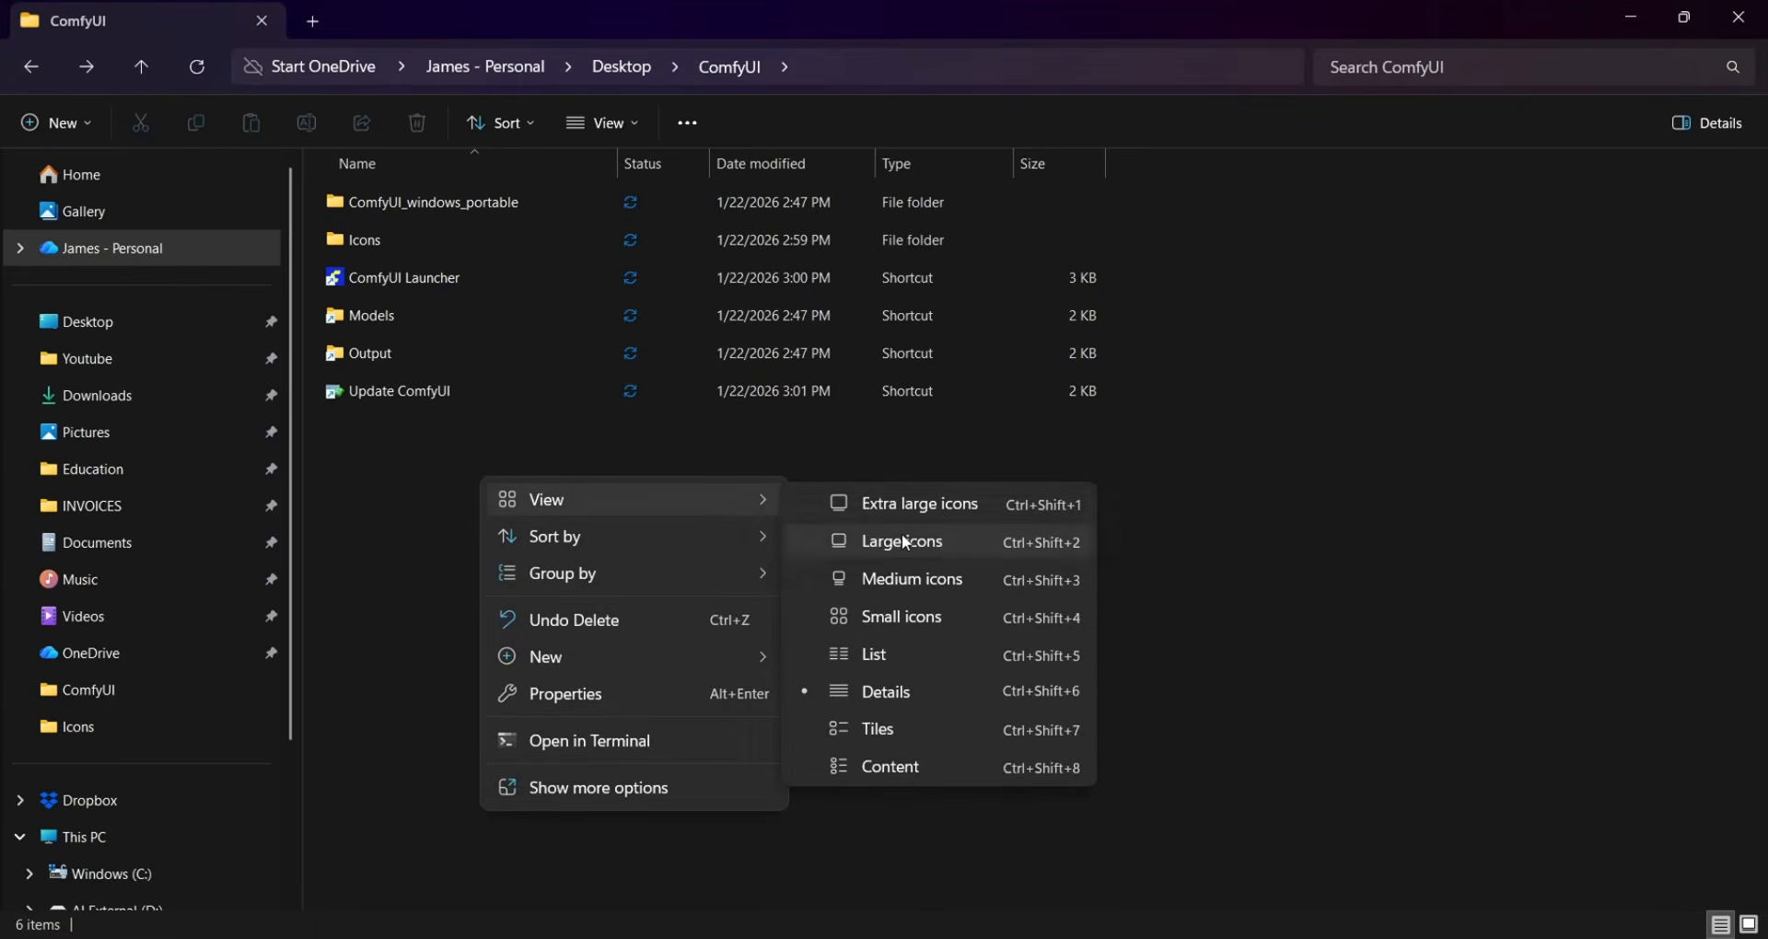
left_click(848, 541)
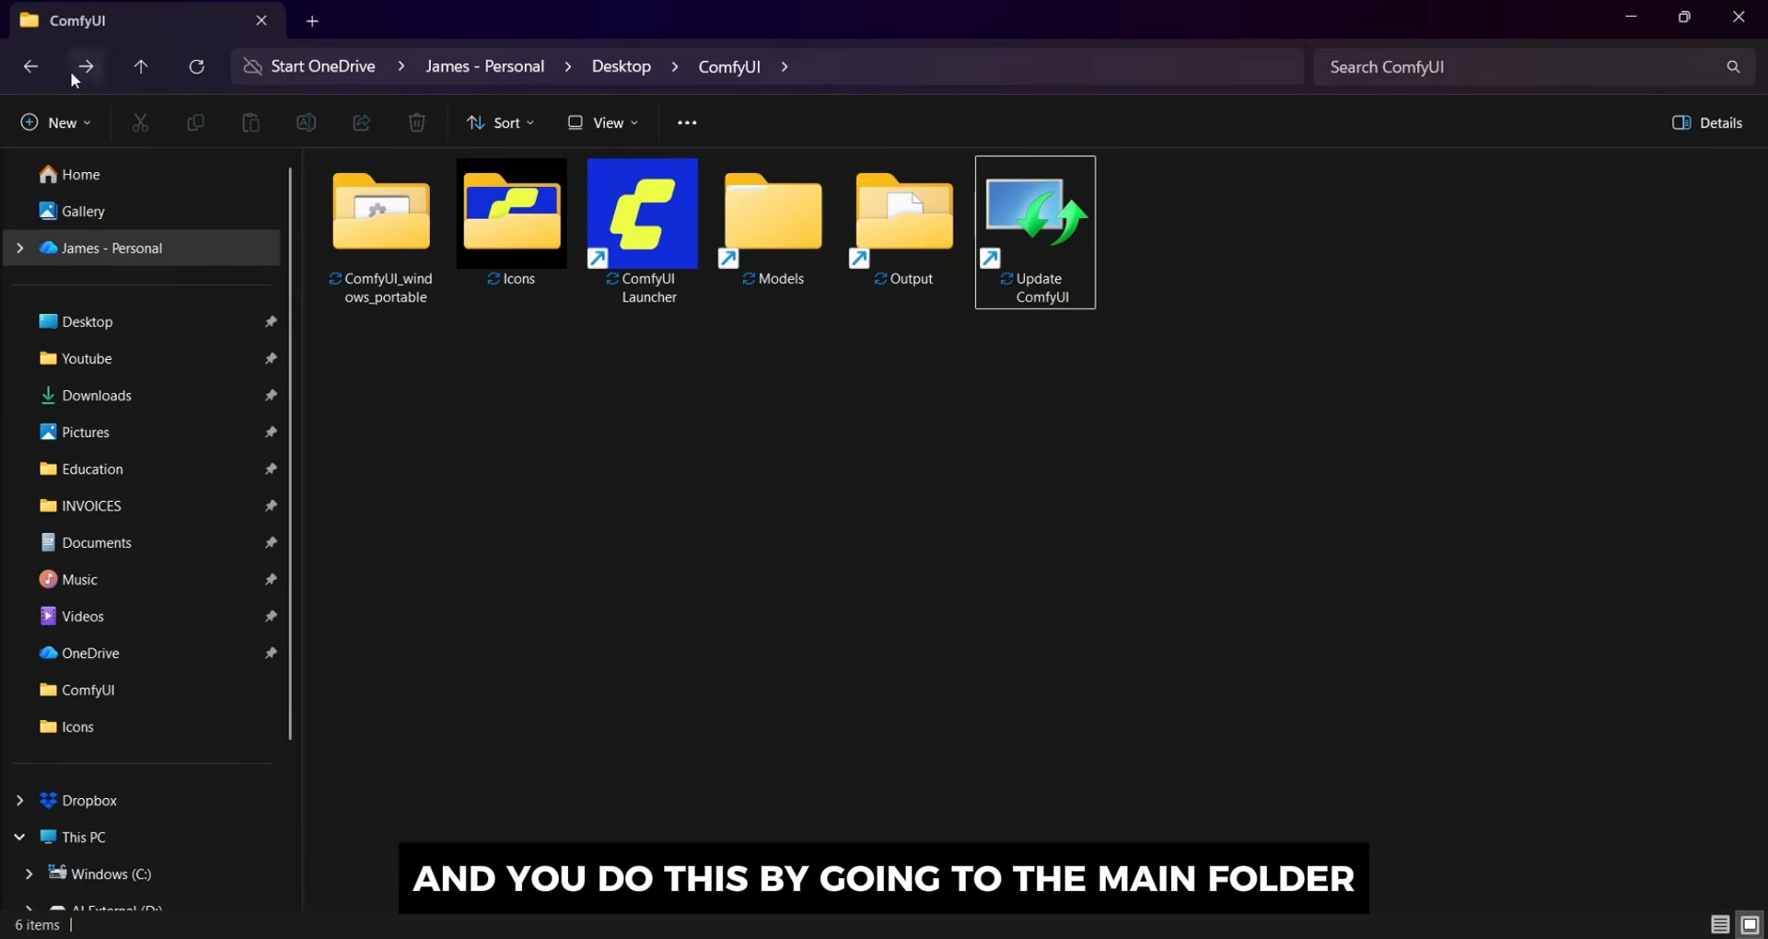
Pin the Desktop's ComfyUI folder to Quick access and place it directly below Desktop in the pinned list
left_click(33, 66)
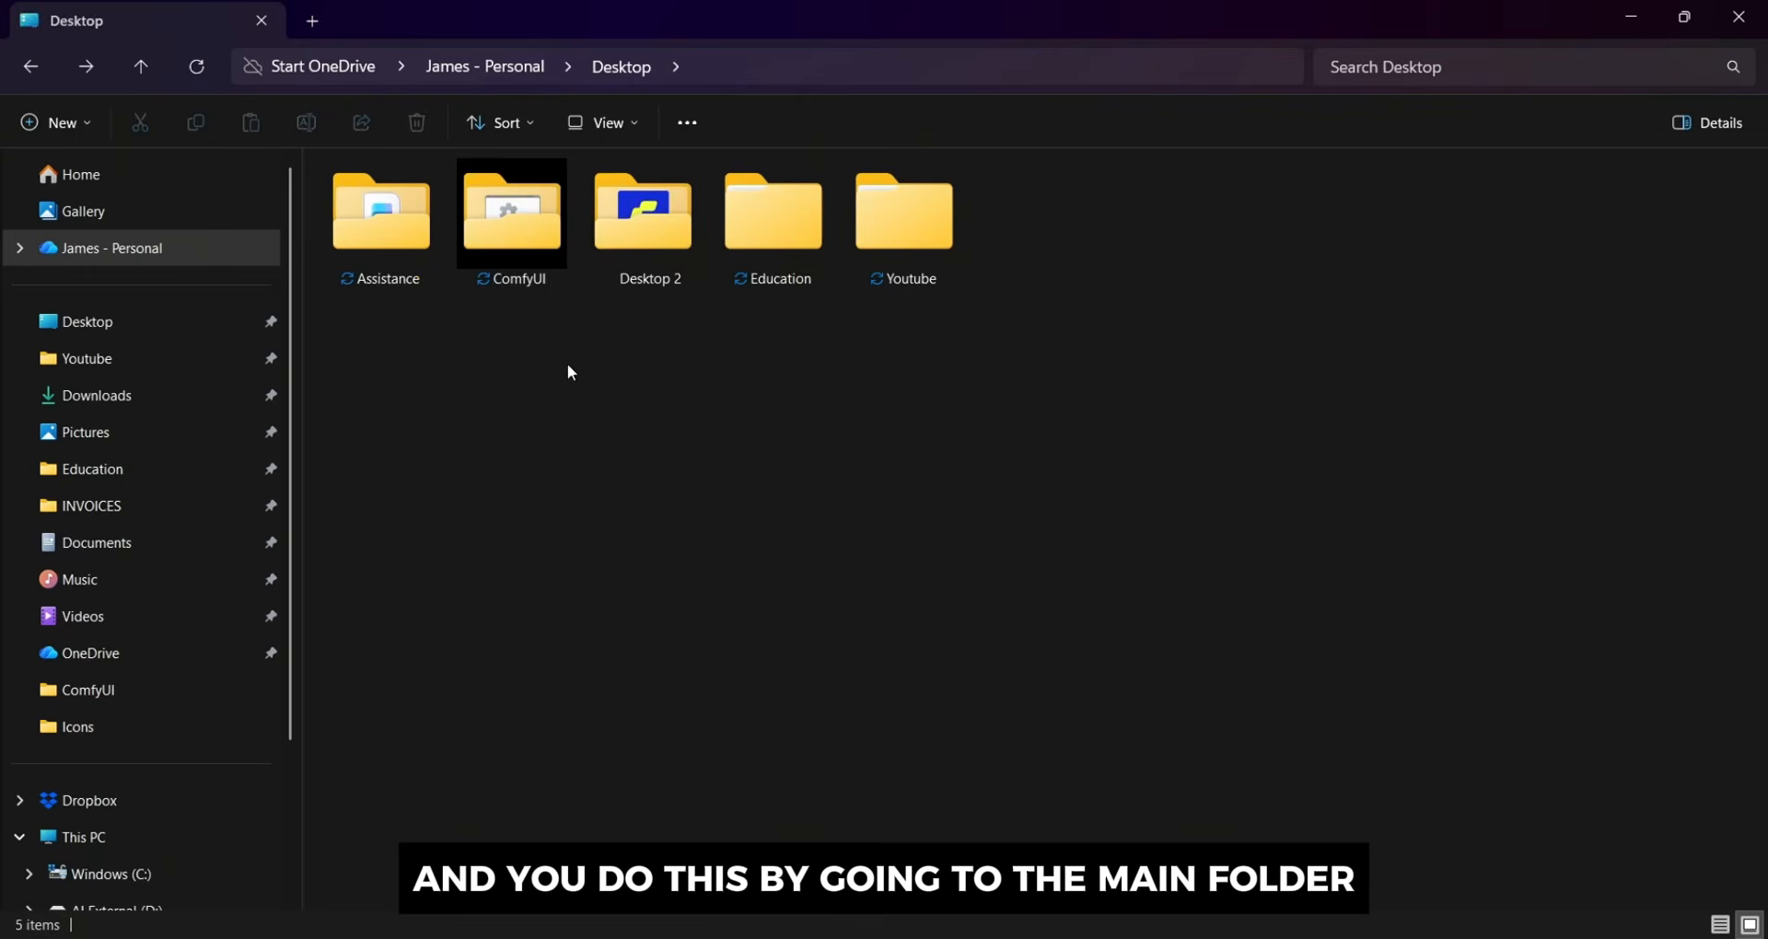
right_click(530, 241)
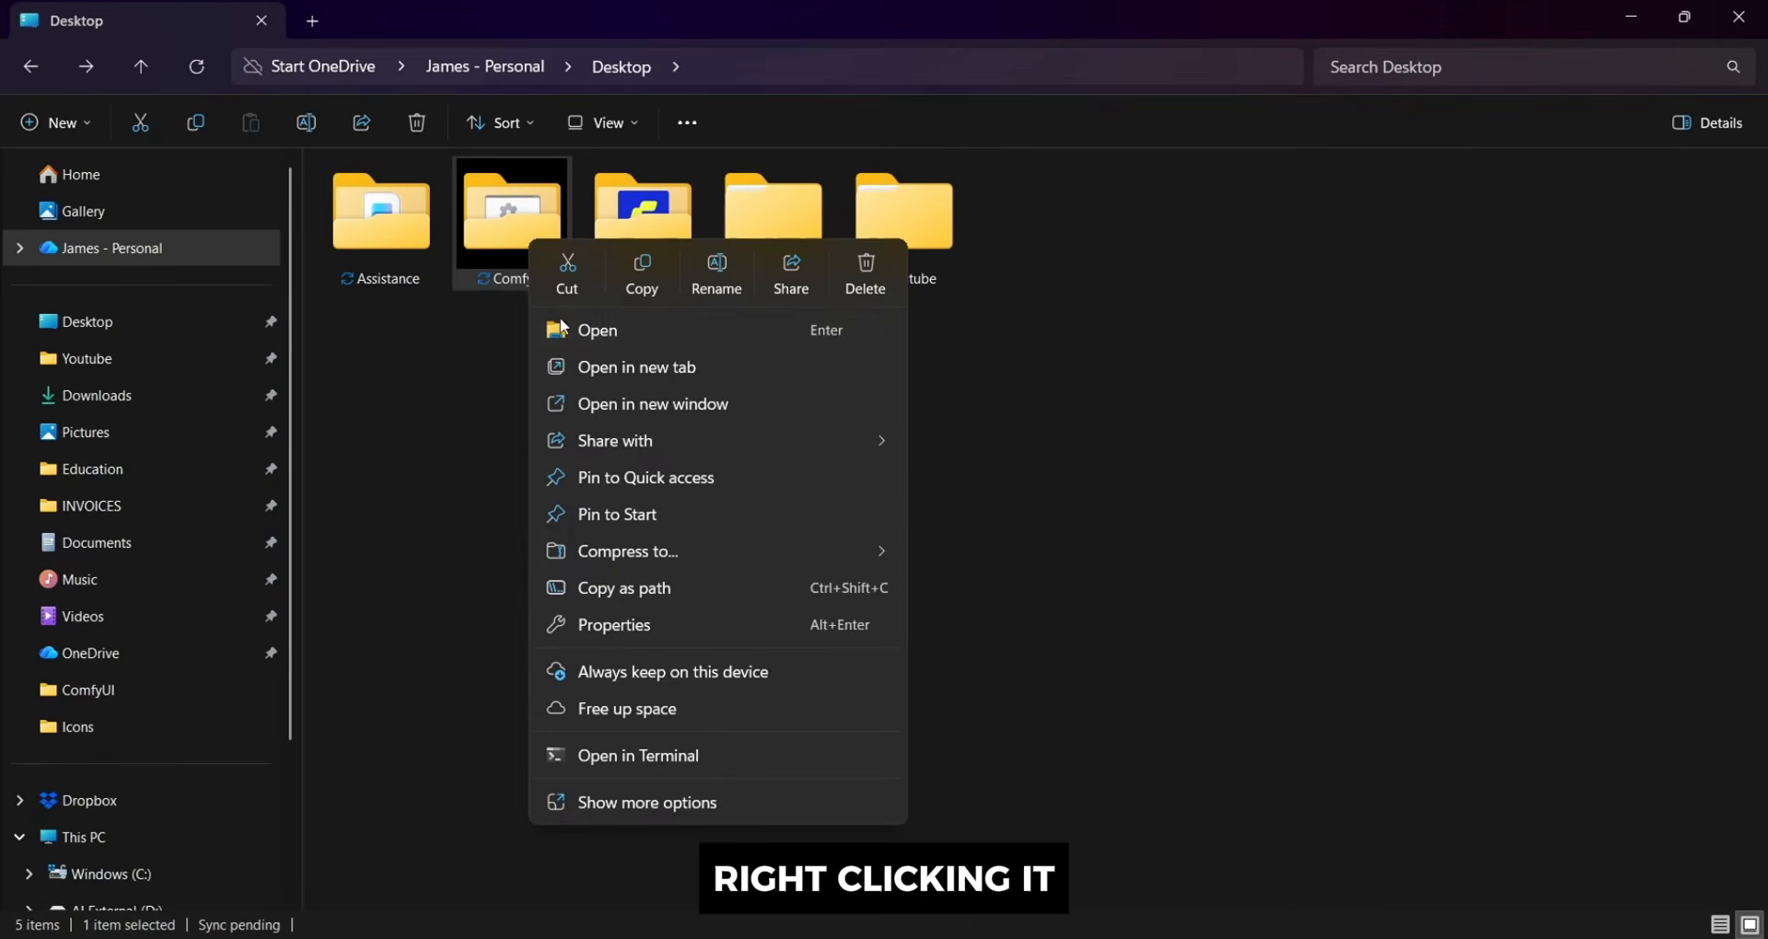
left_click(642, 480)
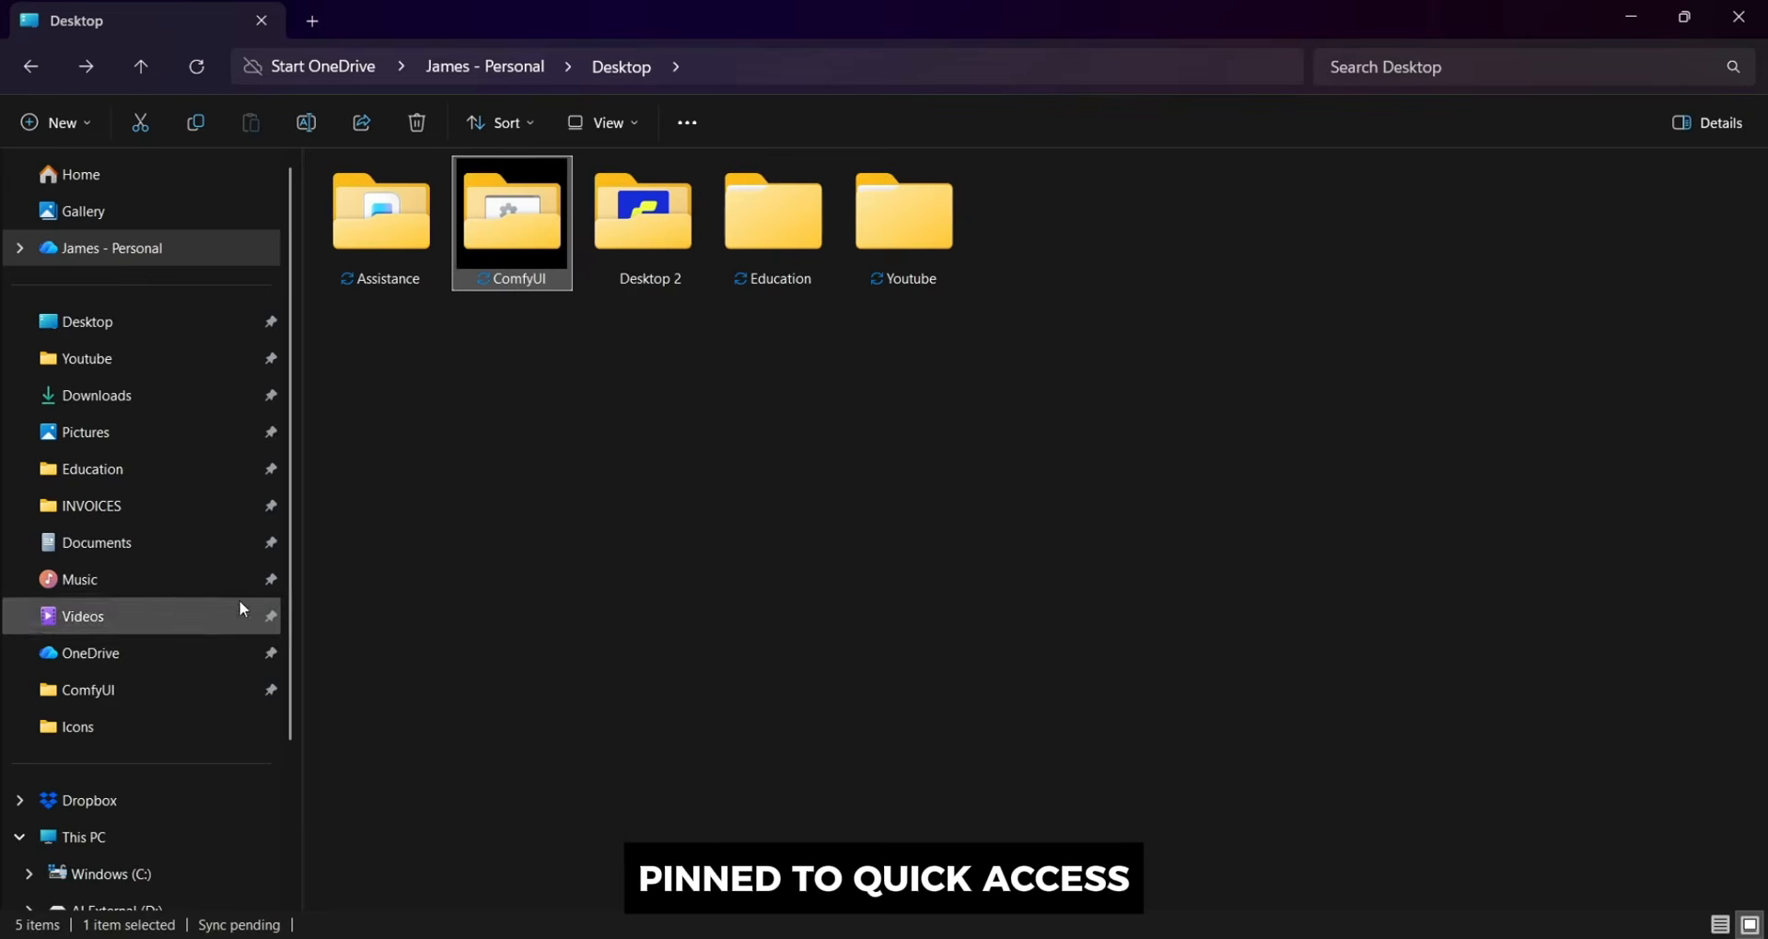
scroll(230, 603, "down", 2)
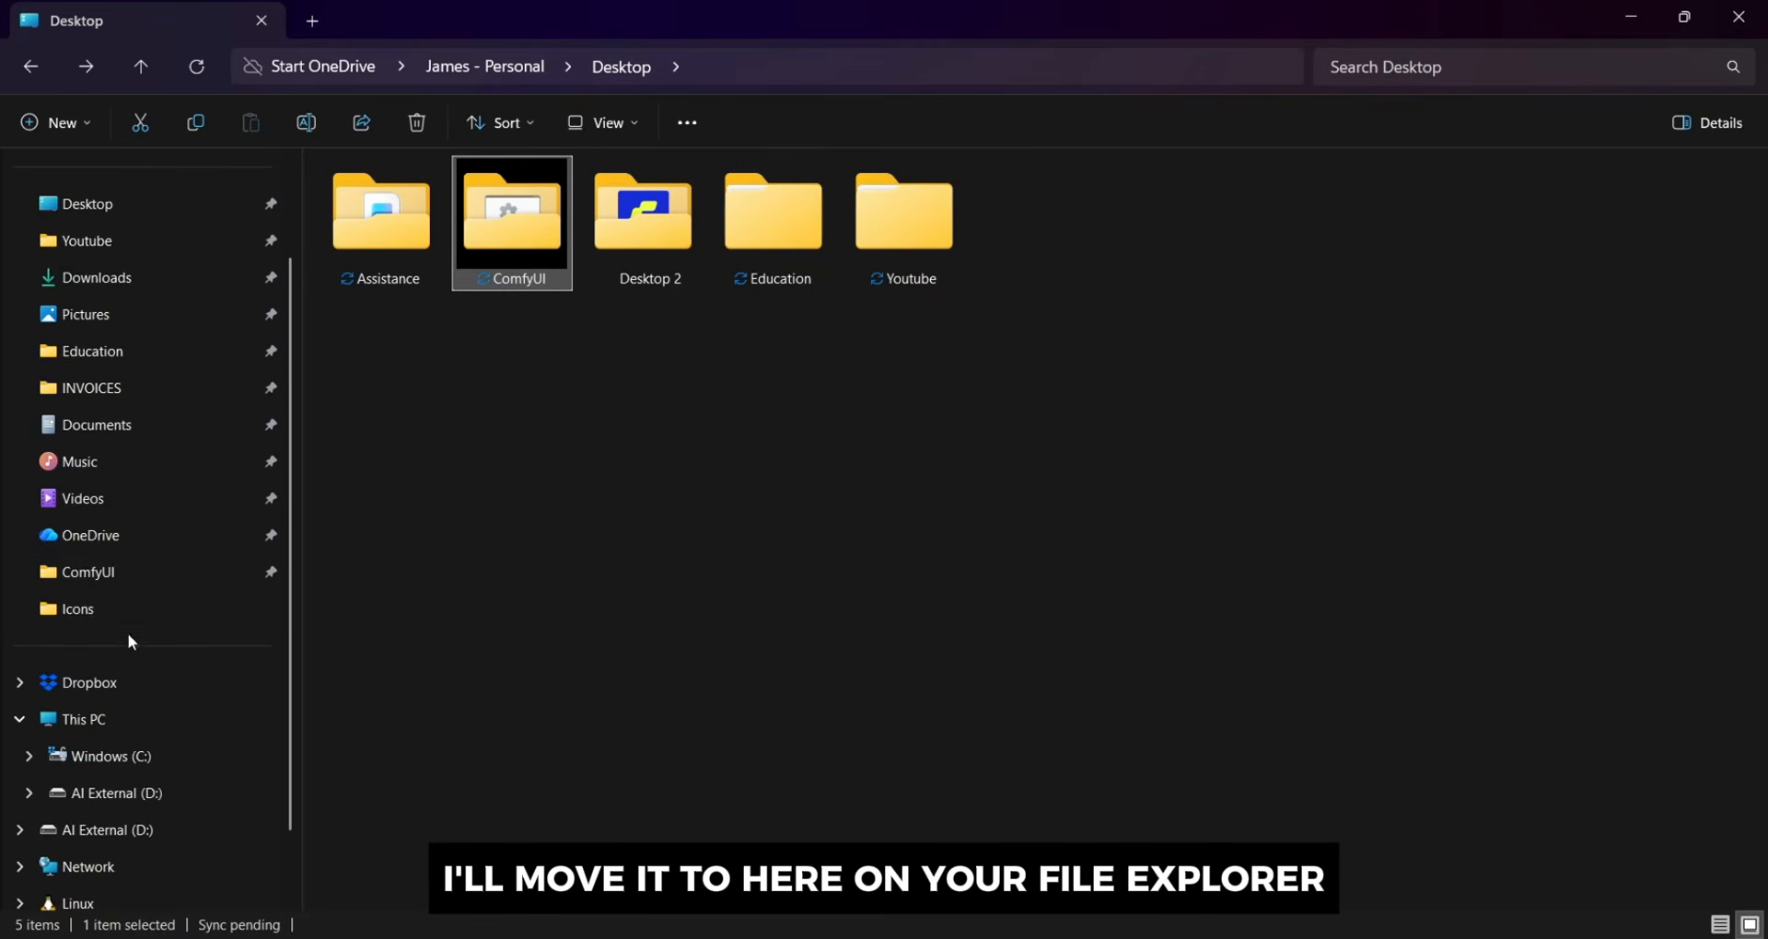
left_click_drag(120, 583, 140, 228)
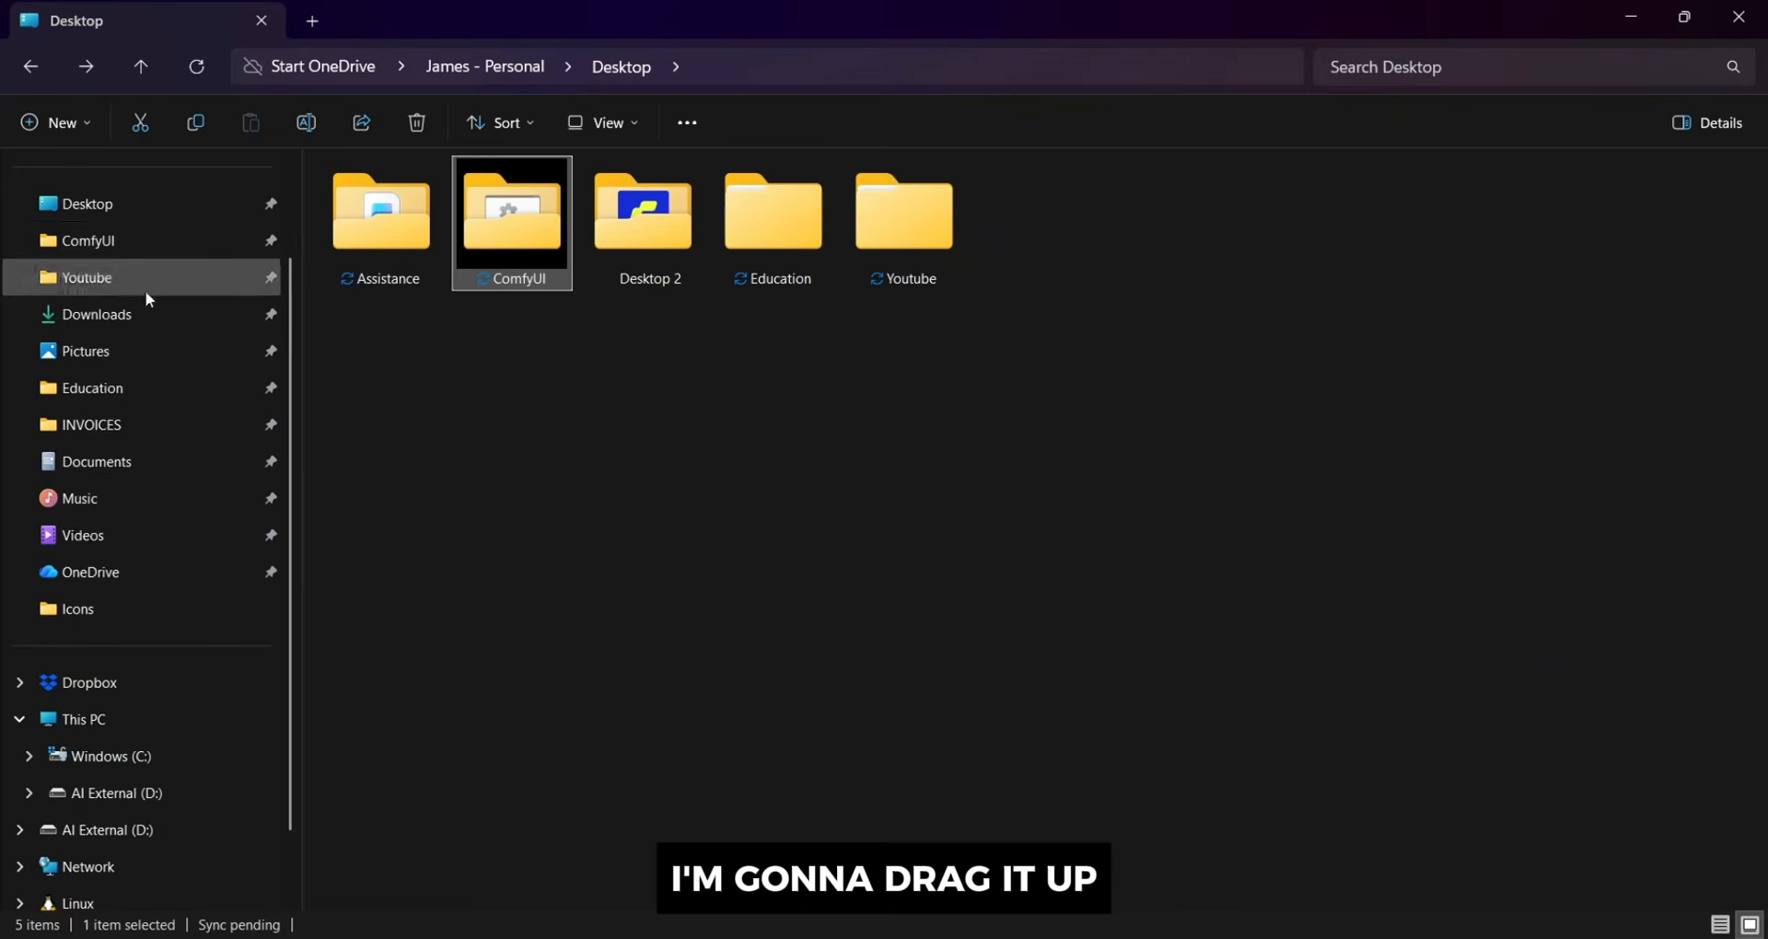
scroll(145, 290, "up", 2)
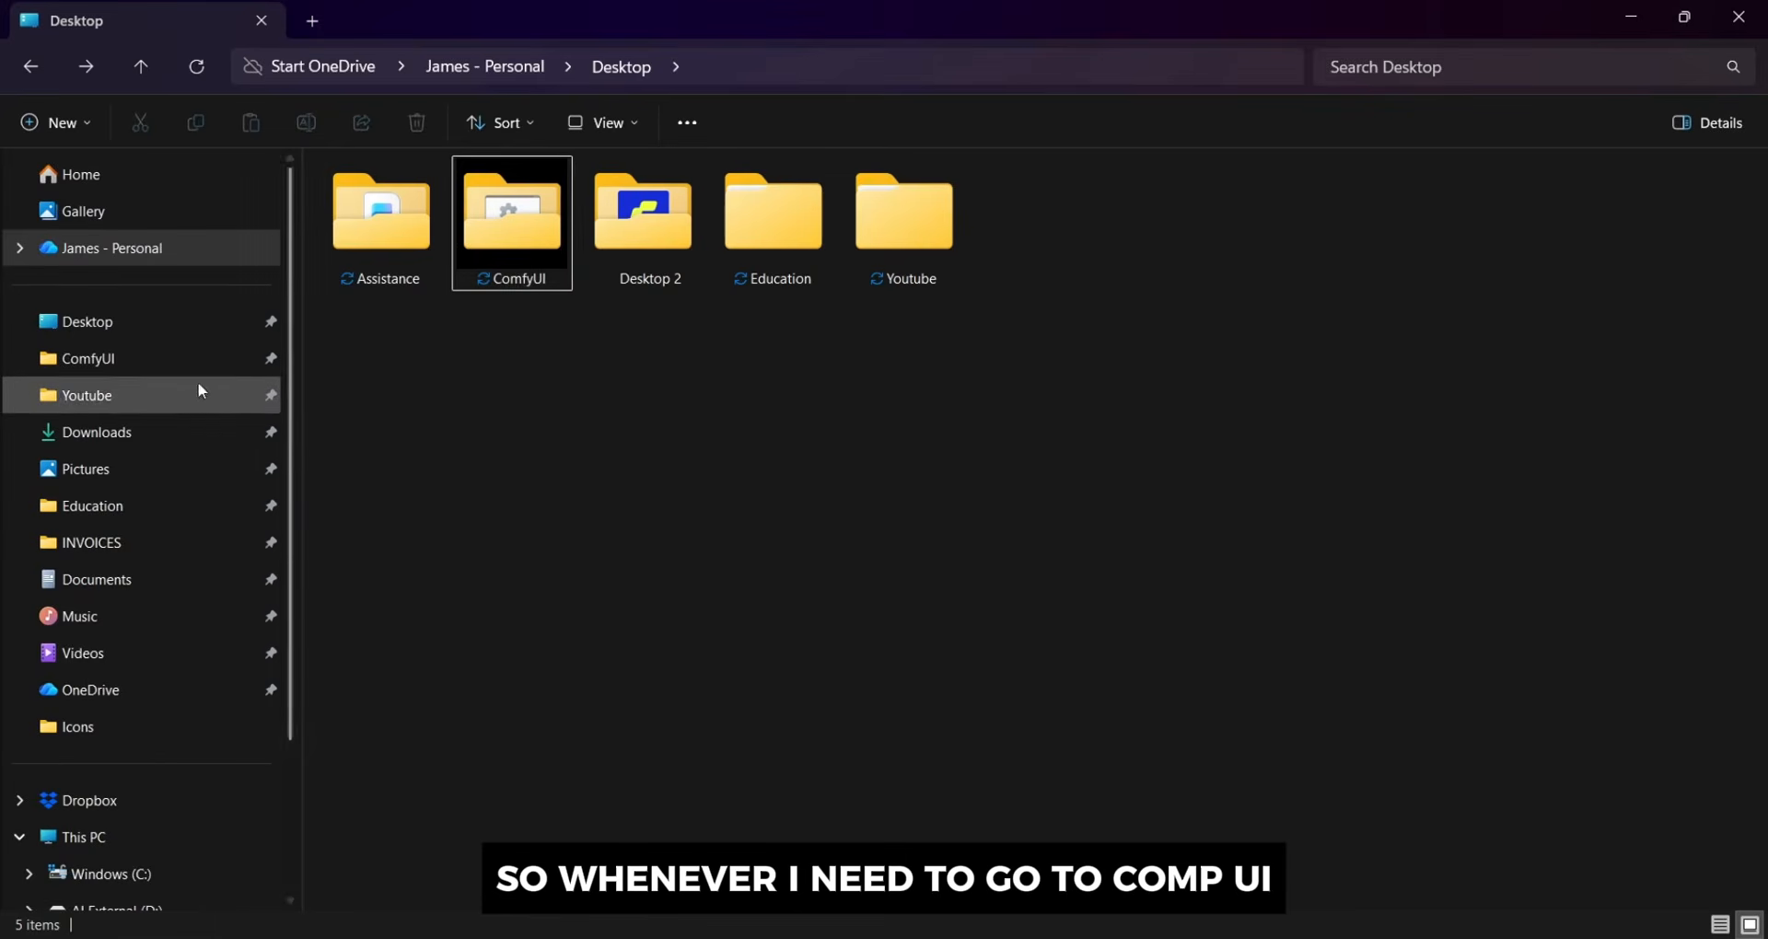
Open the pinned ComfyUI folder and run the Update ComfyUI shortcut, allowing the unverified batch file
left_click(125, 371)
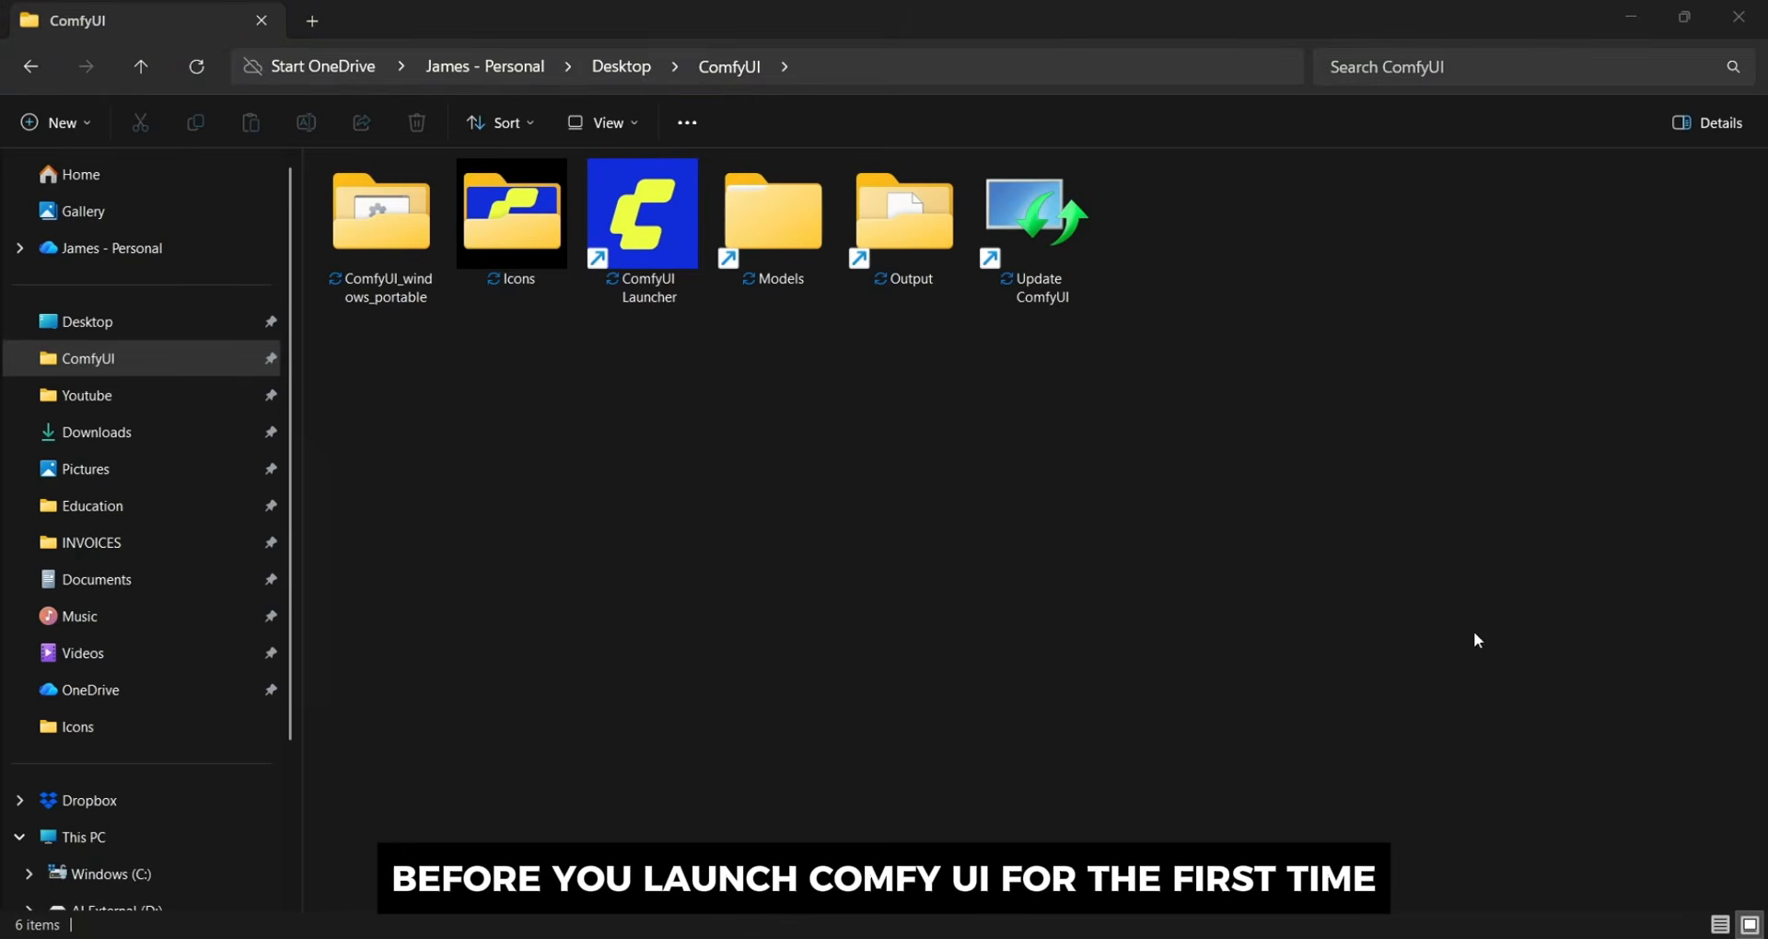
left_click(1024, 219)
double_click(1023, 219)
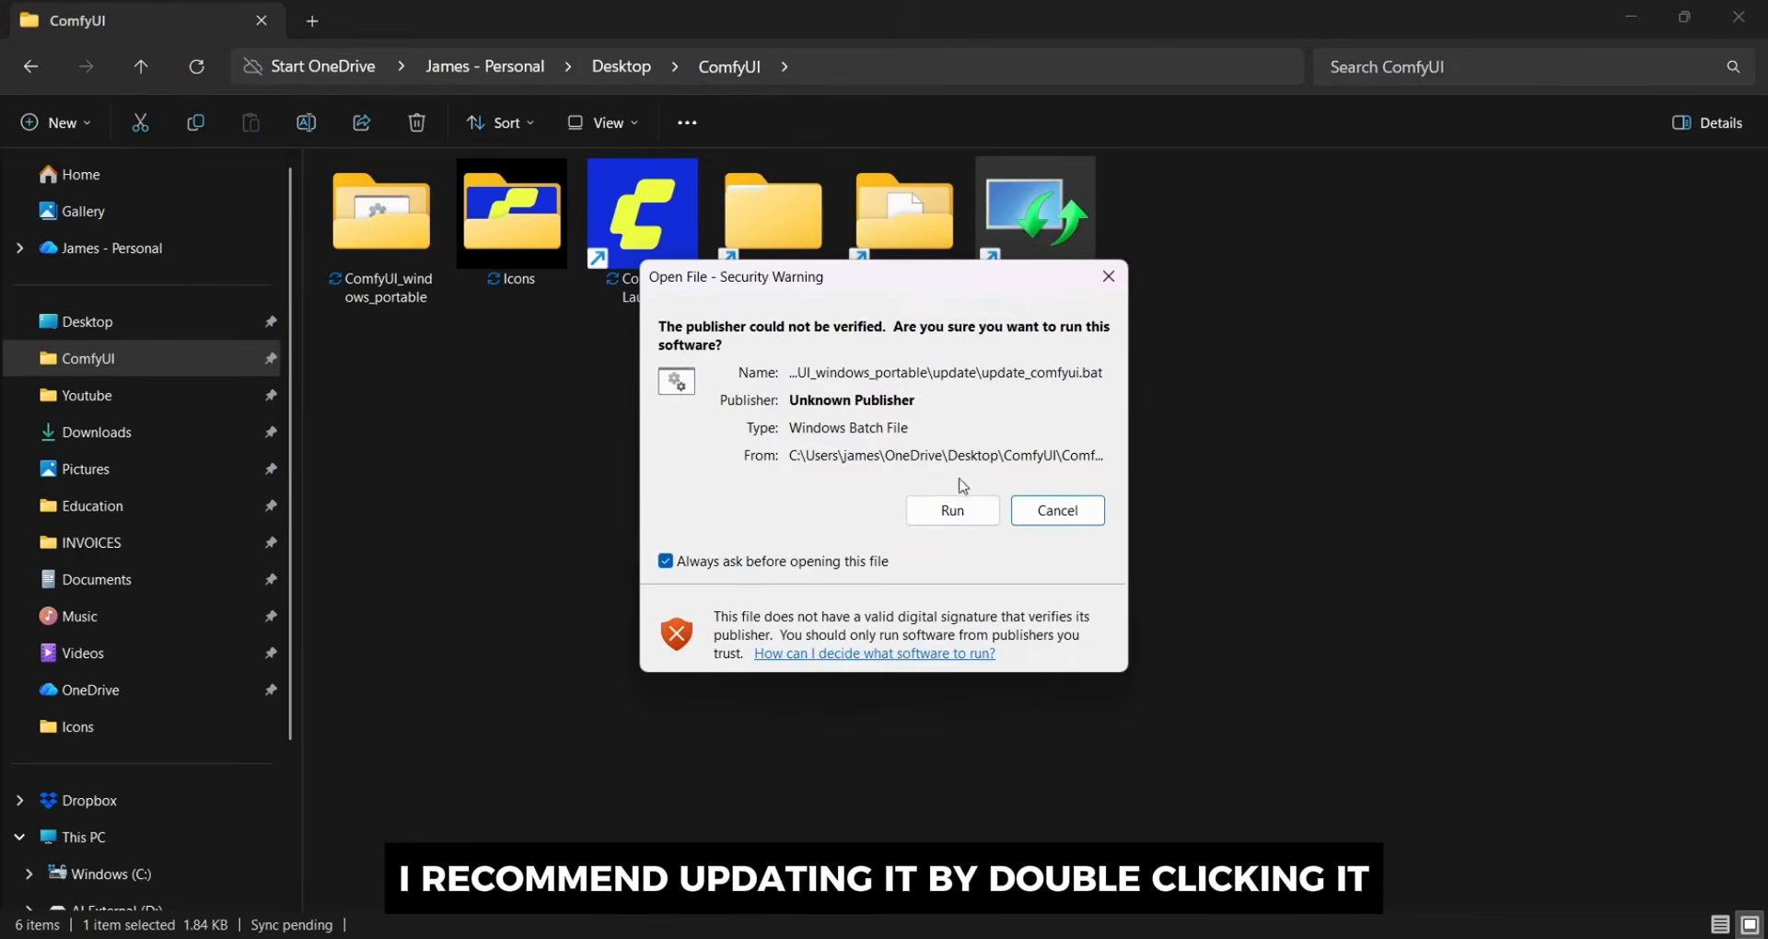
left_click(953, 510)
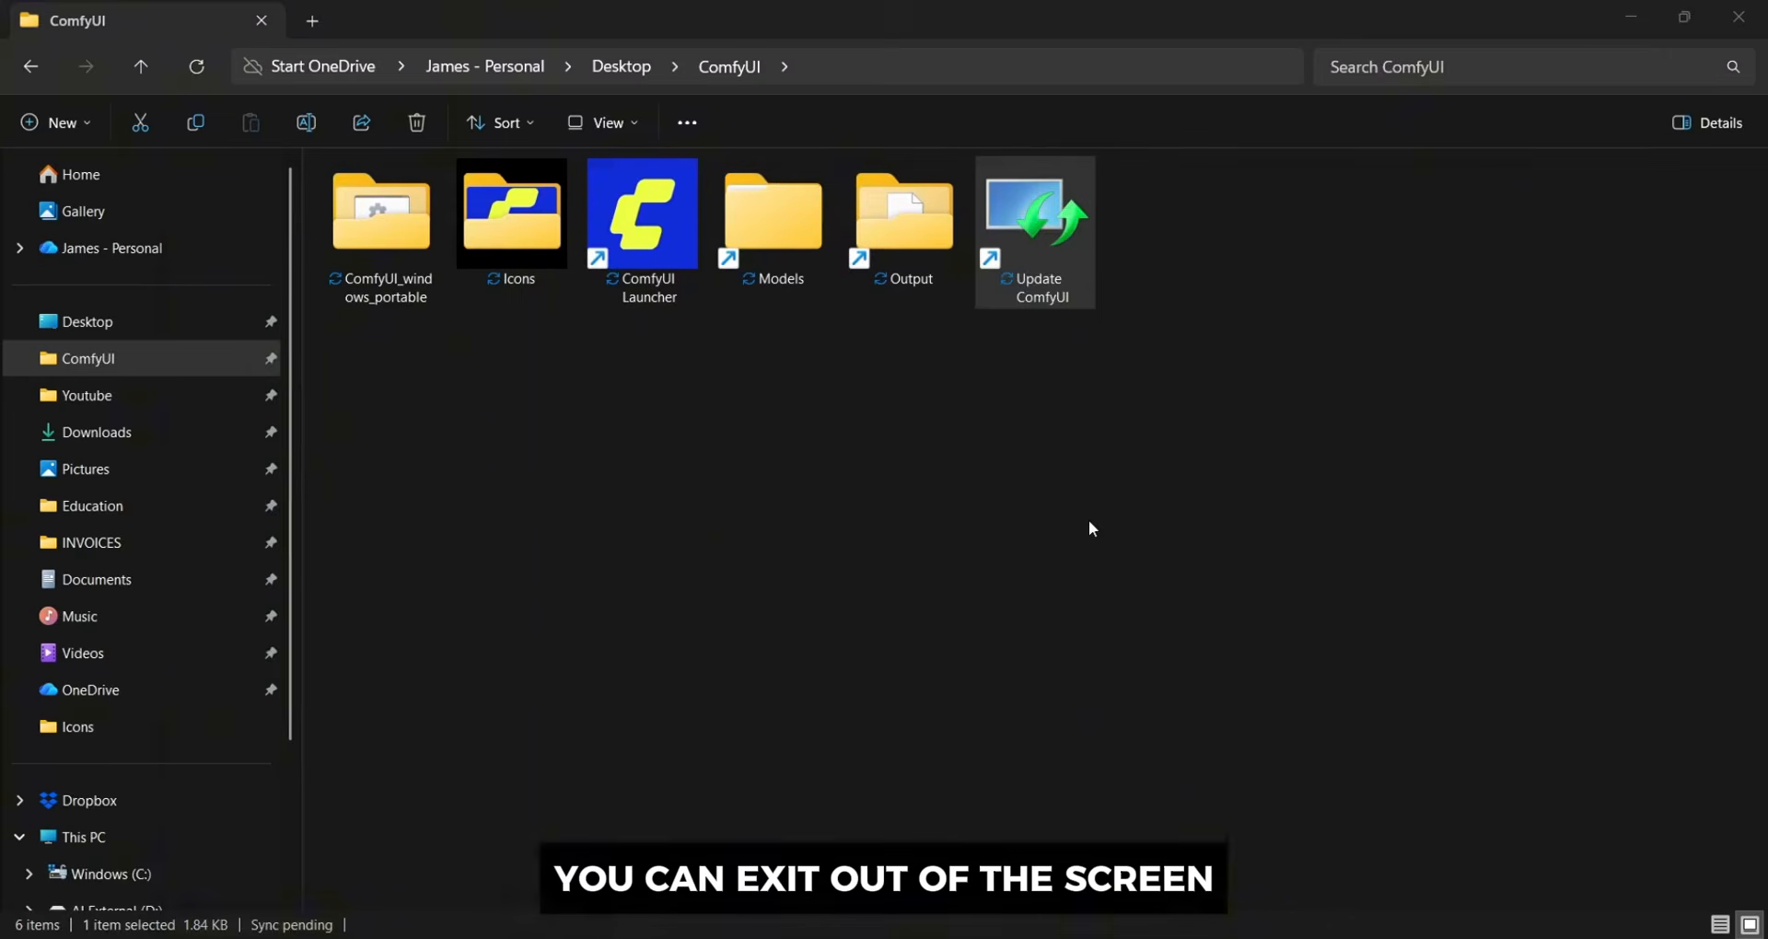
left_click(1088, 519)
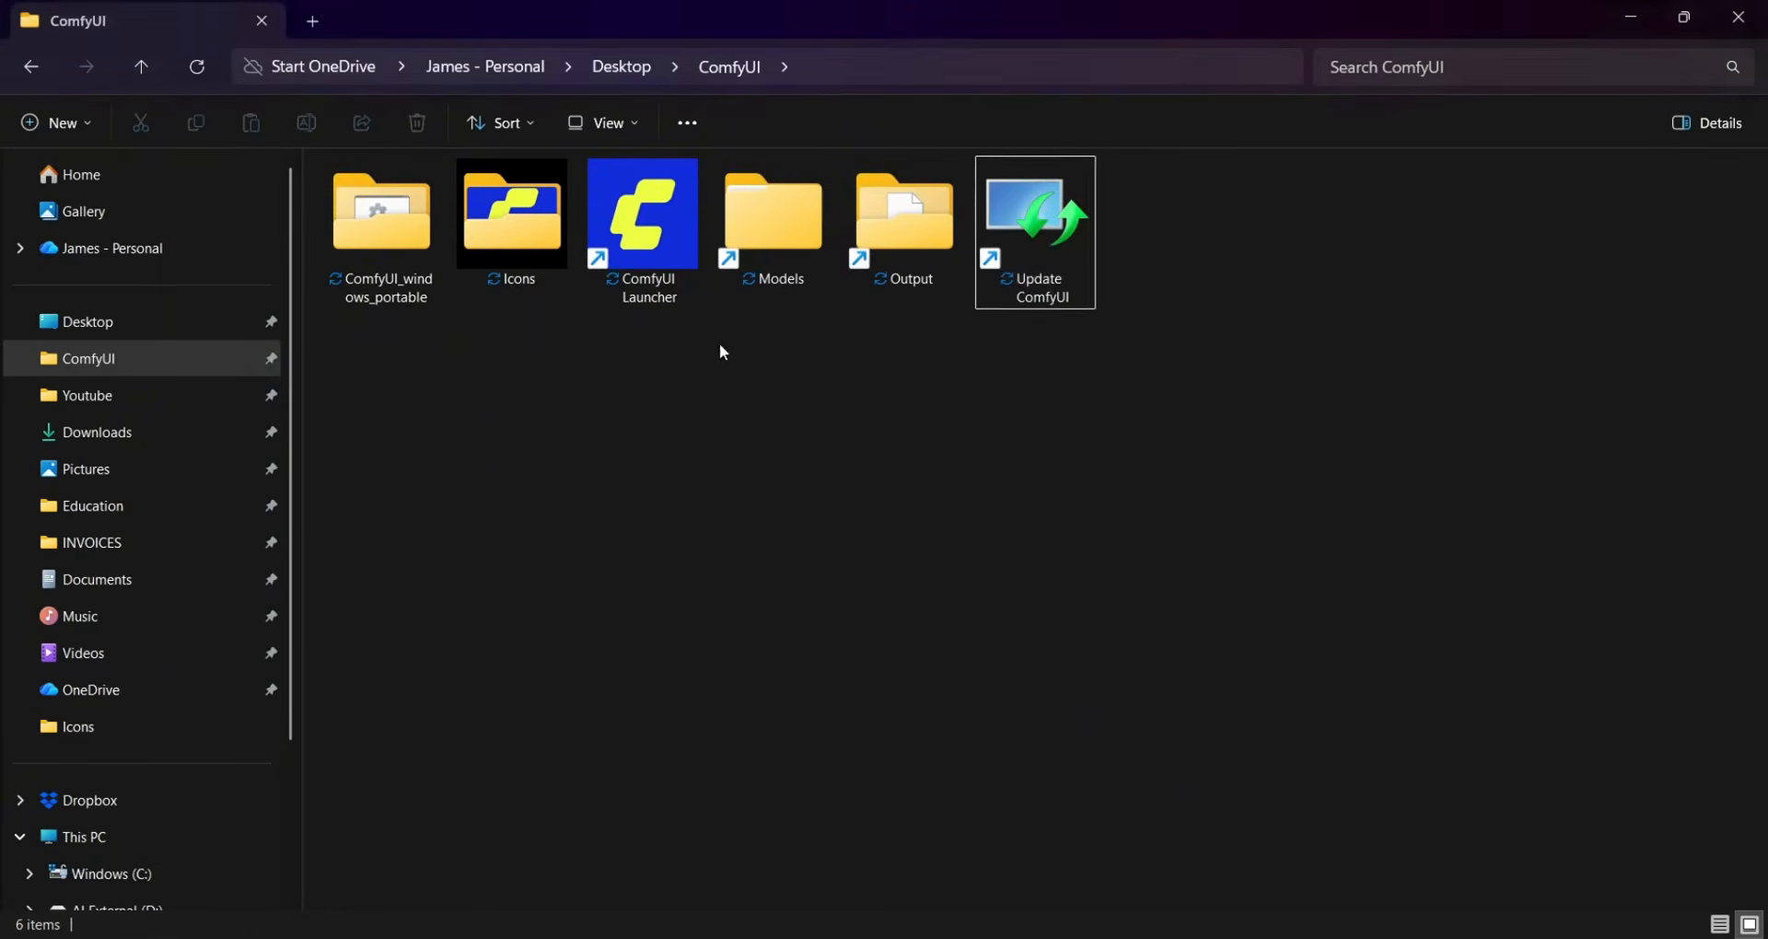
double_click(677, 228)
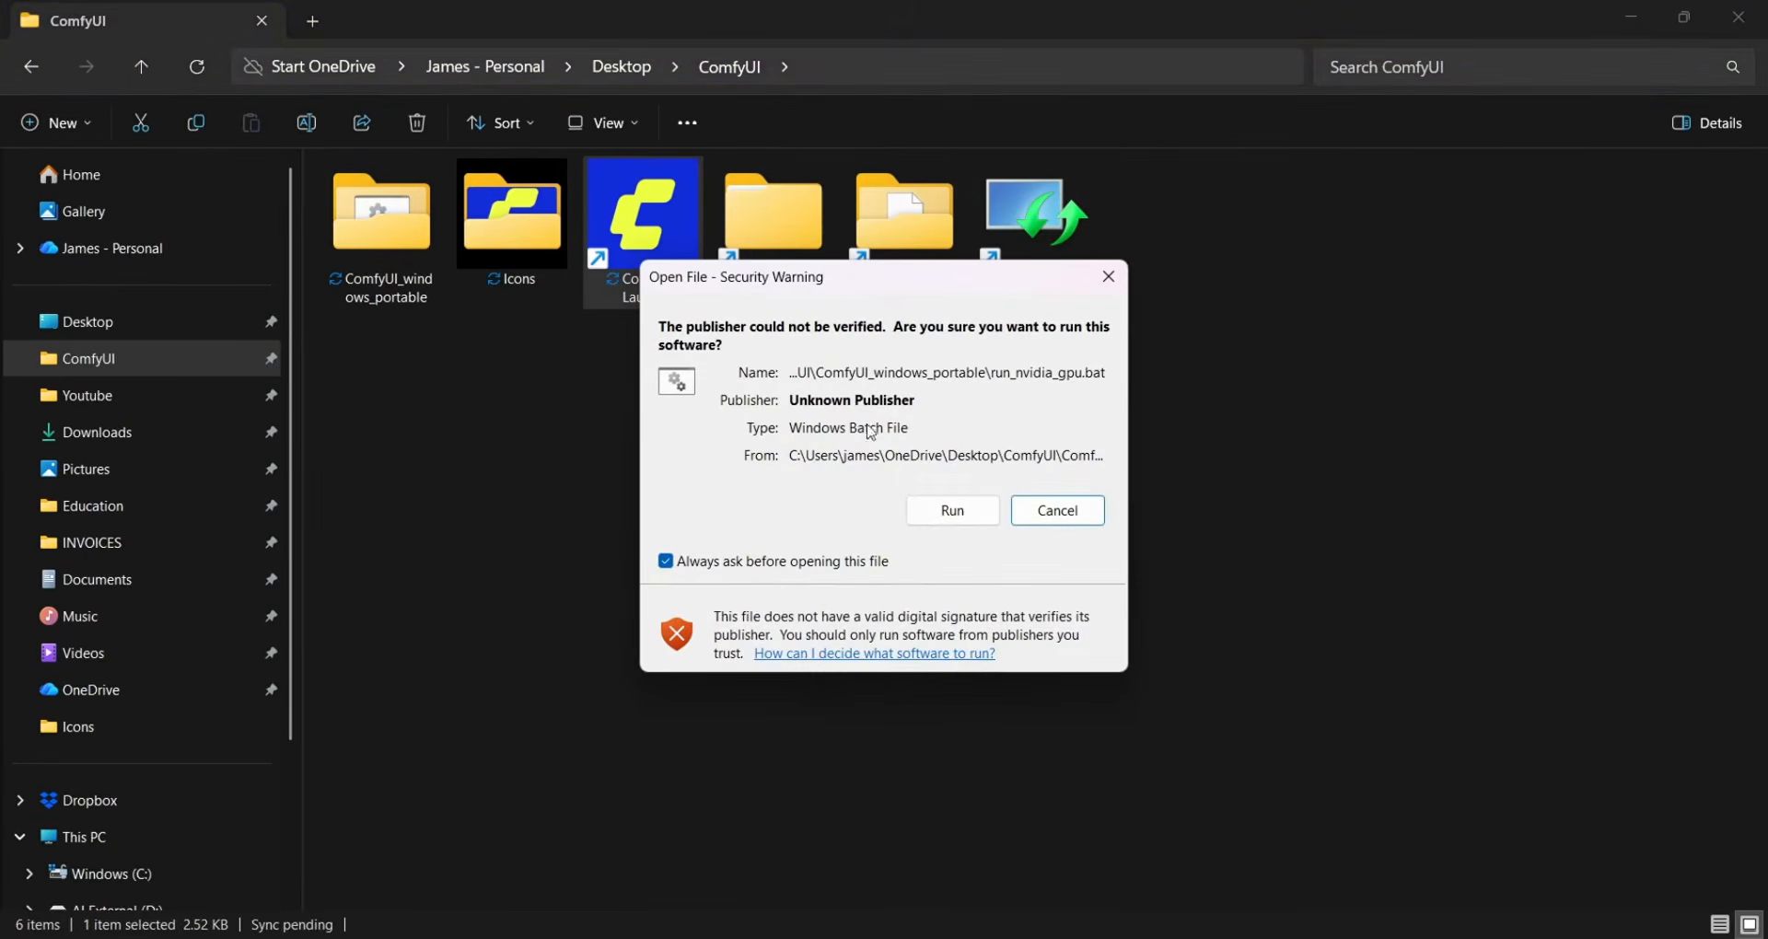
left_click(941, 512)
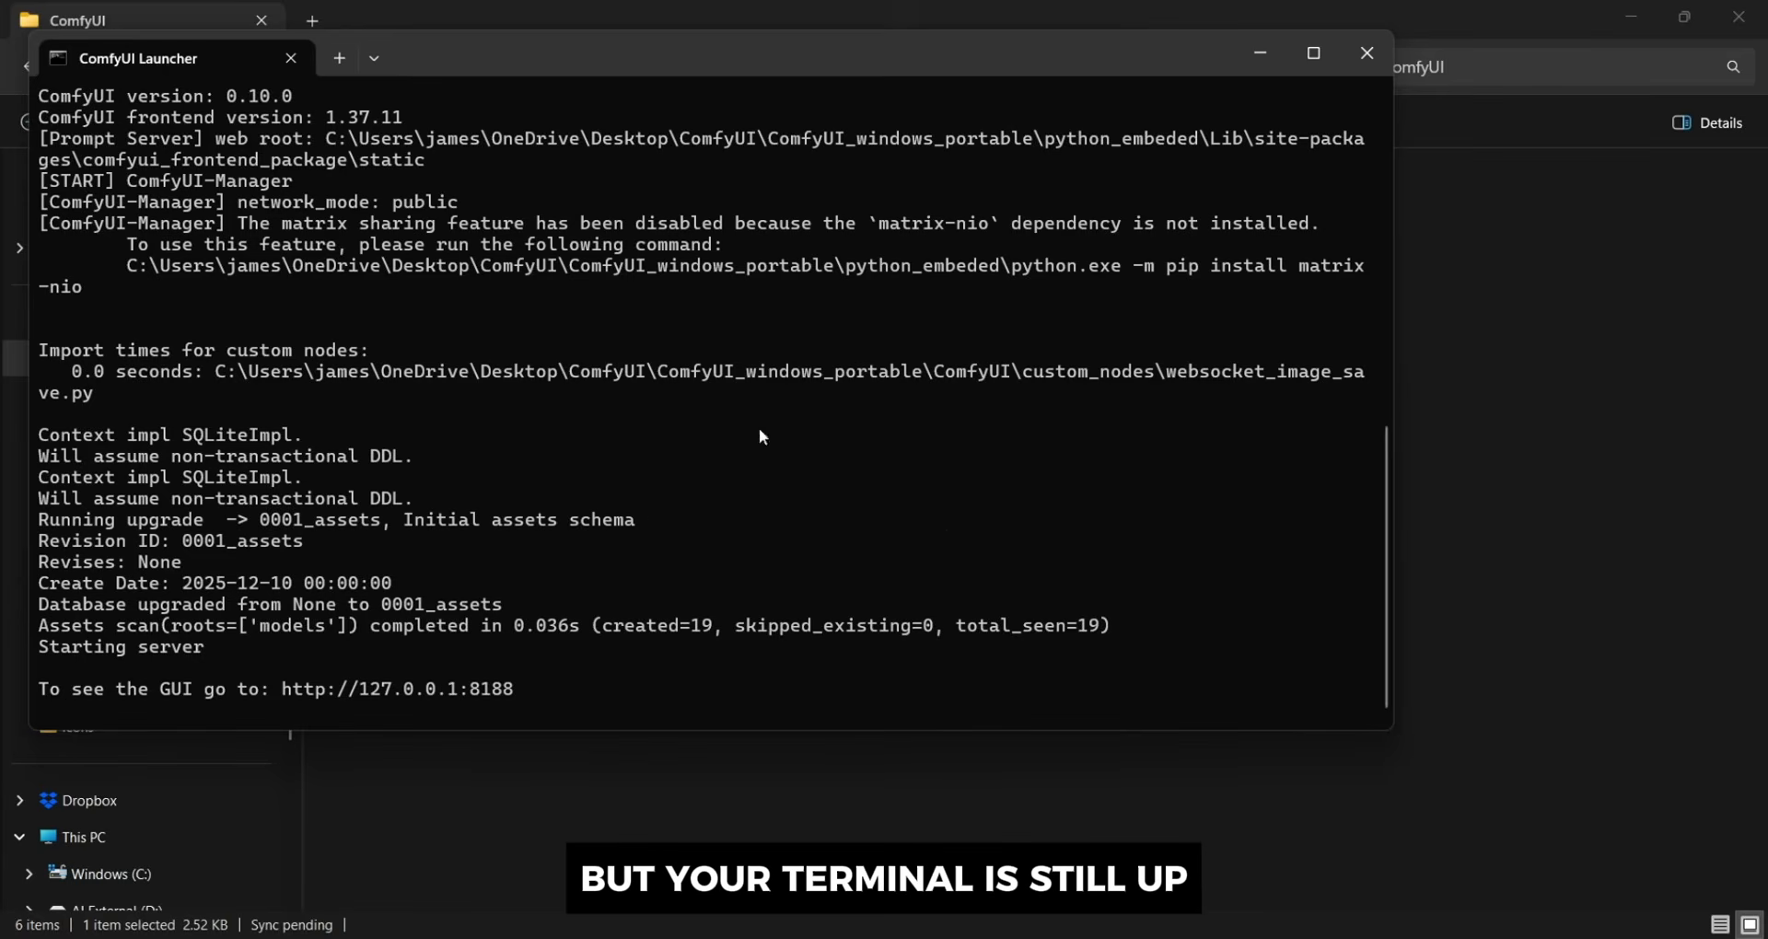
left_click(429, 689, "ctrl")
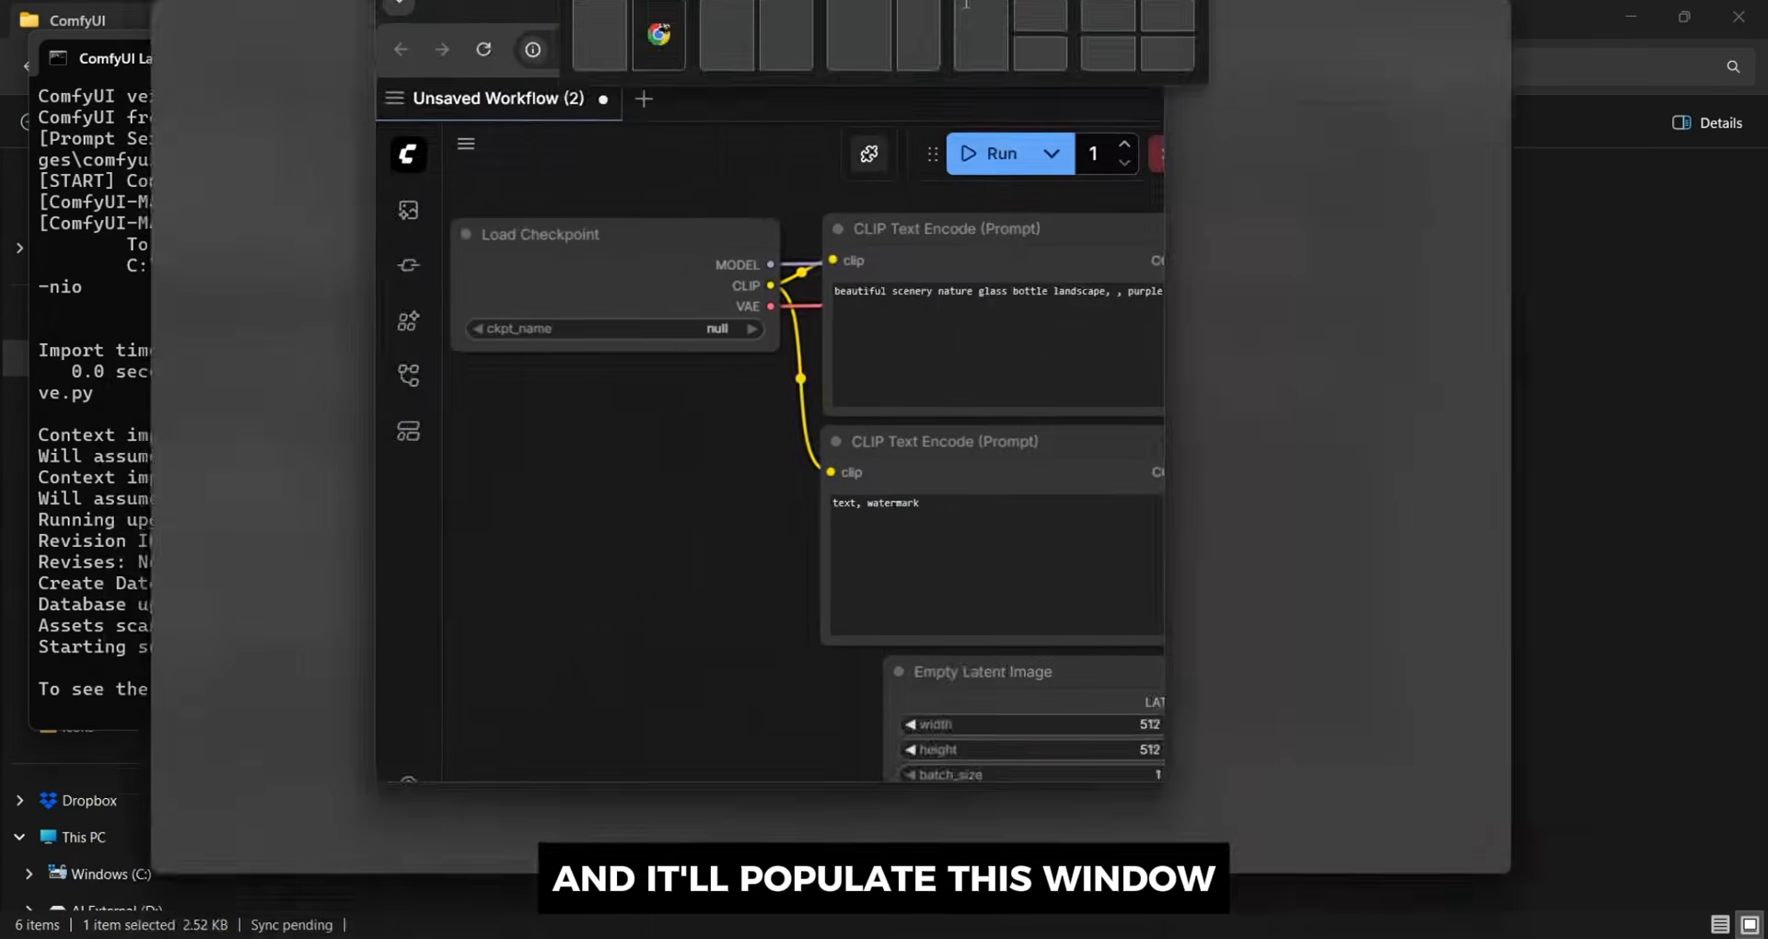
scroll(1066, 632, "down", 1)
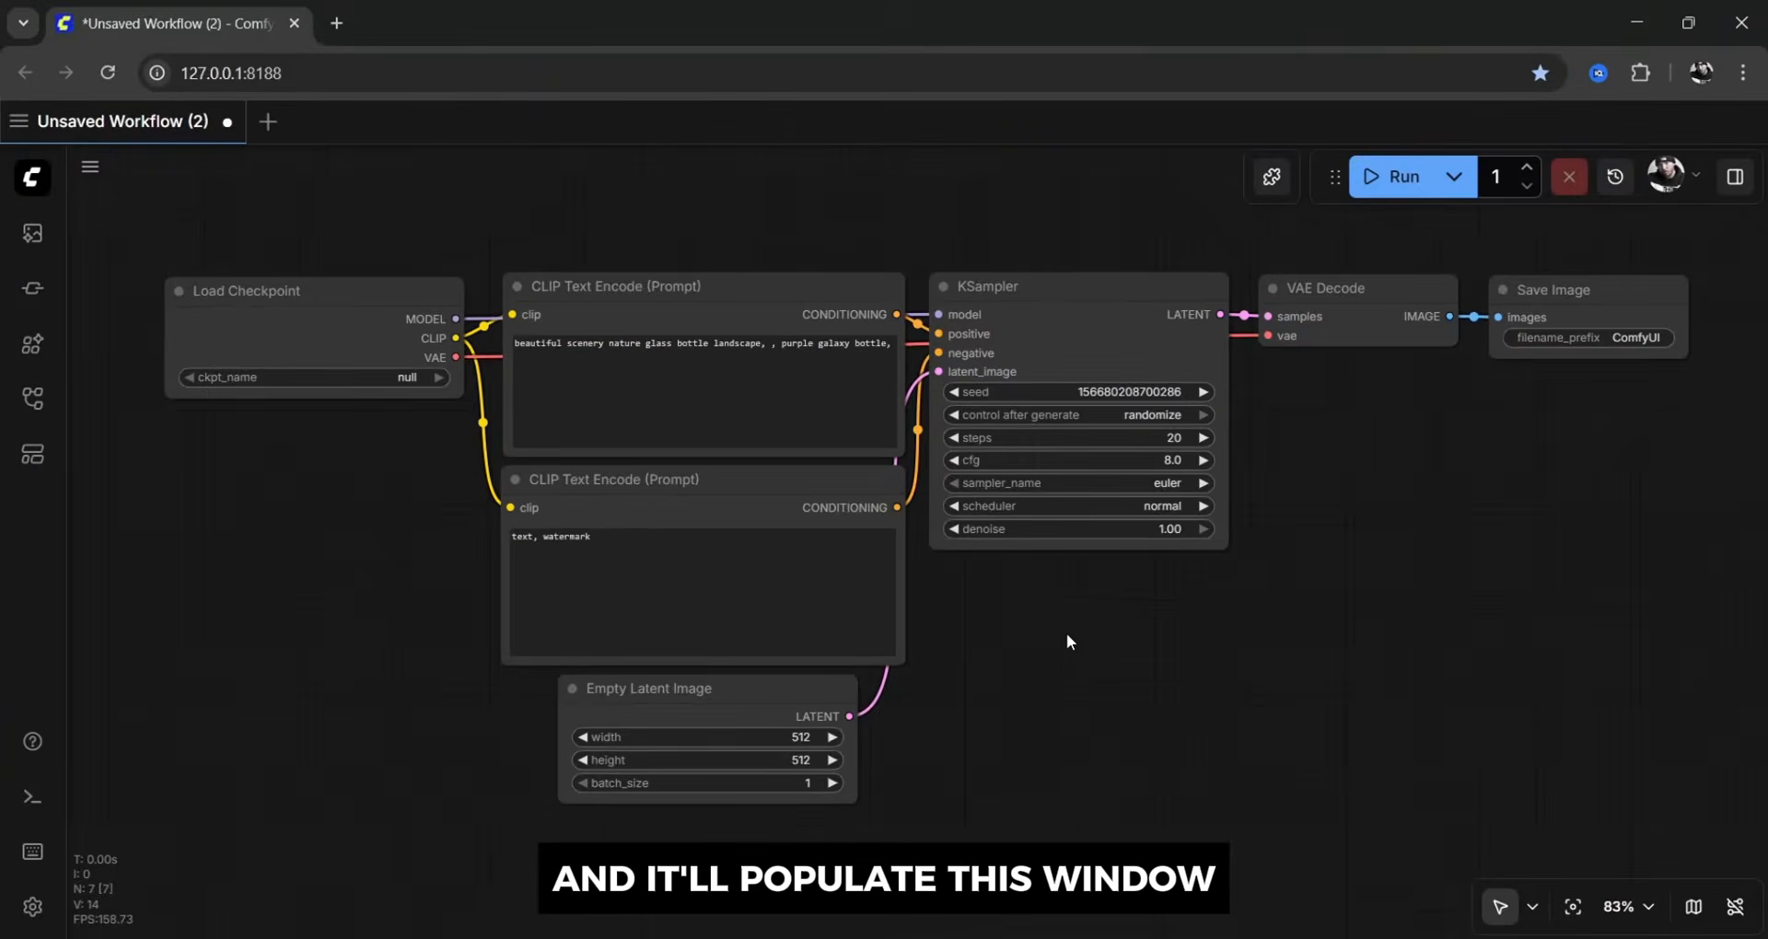